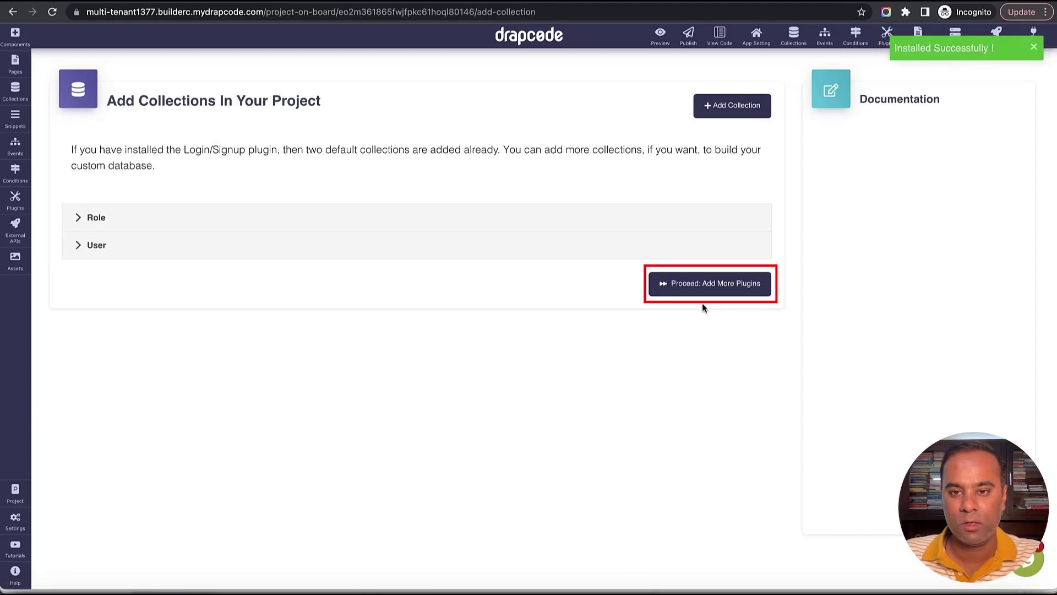
Skip the optional plugins step and start building the app in the editor.
left_click(706, 289)
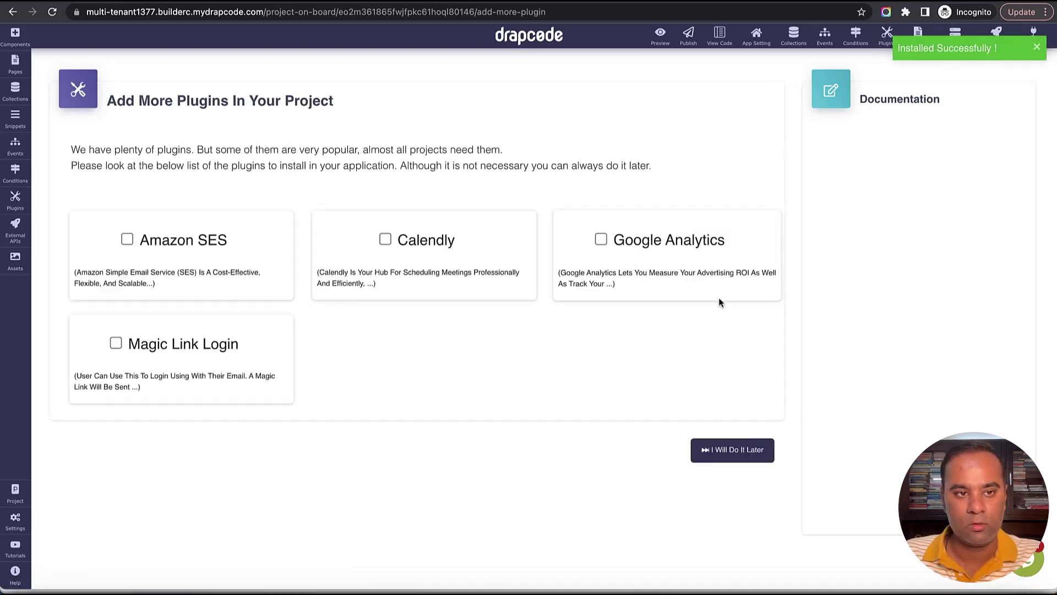
left_click(743, 573)
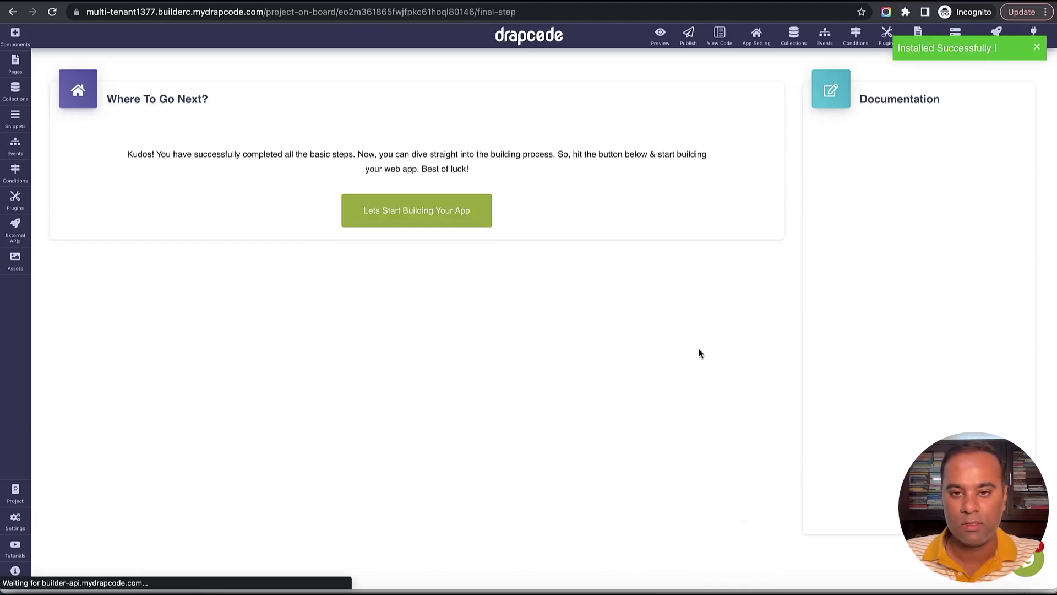
left_click(422, 421)
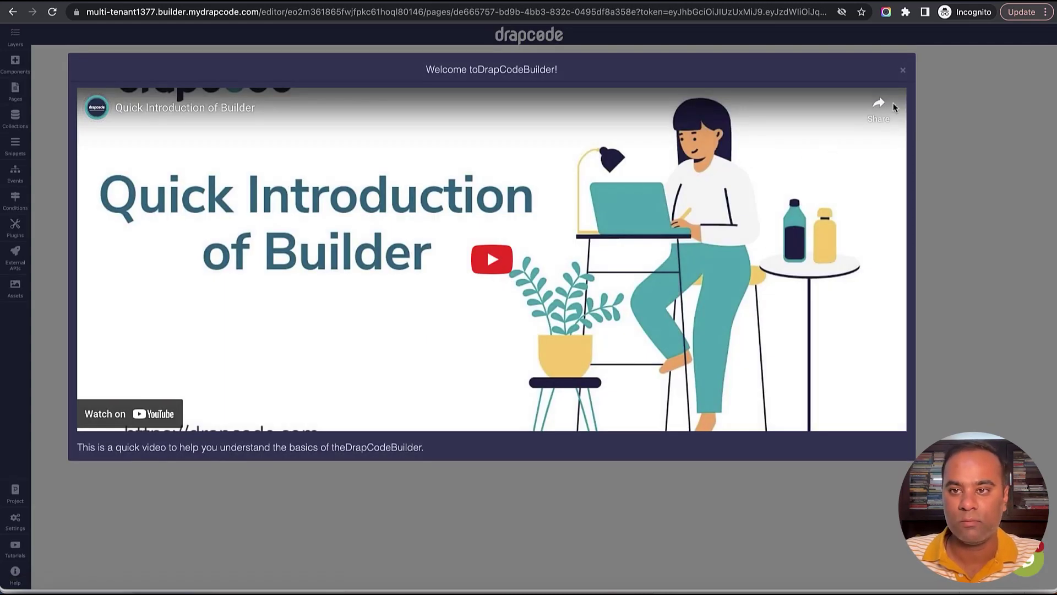
Dismiss the welcome video and start a new collection from the Collections list.
left_click(903, 73)
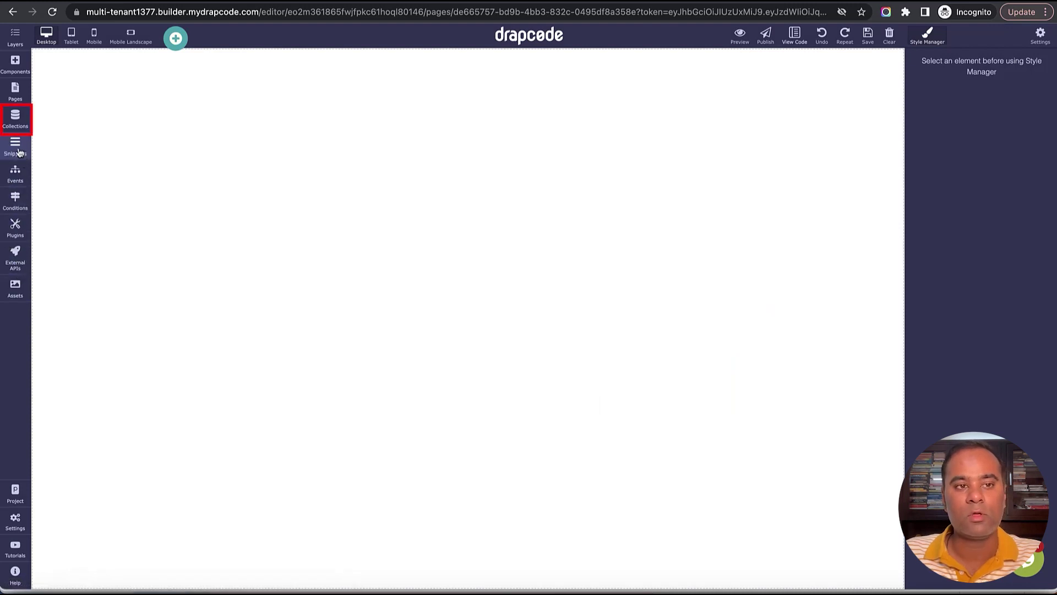
left_click(15, 119)
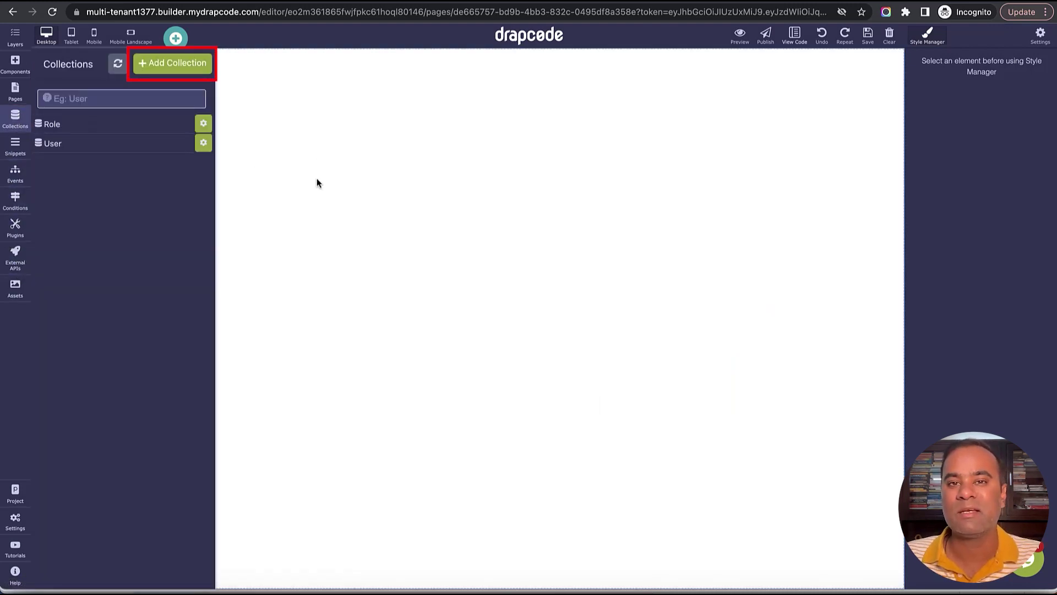
left_click(179, 63)
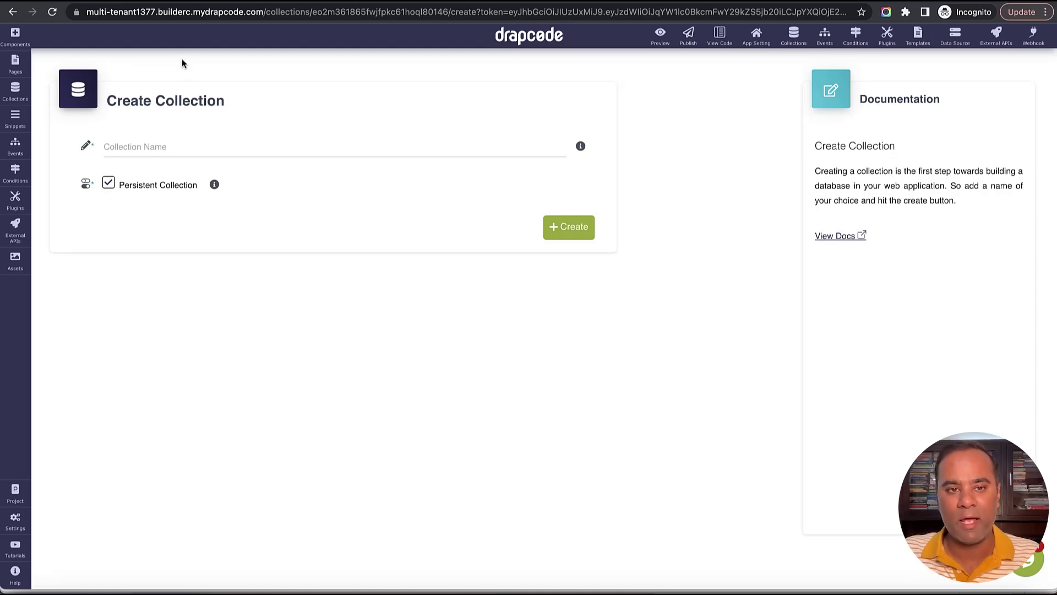
Create a collection named Organization.
left_click(281, 136)
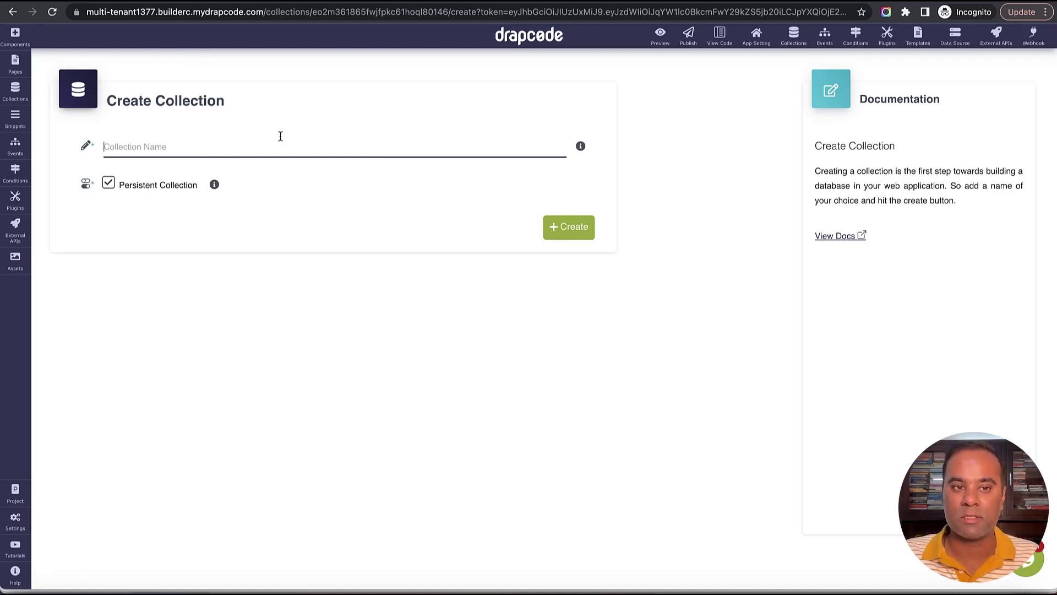
type("Organ")
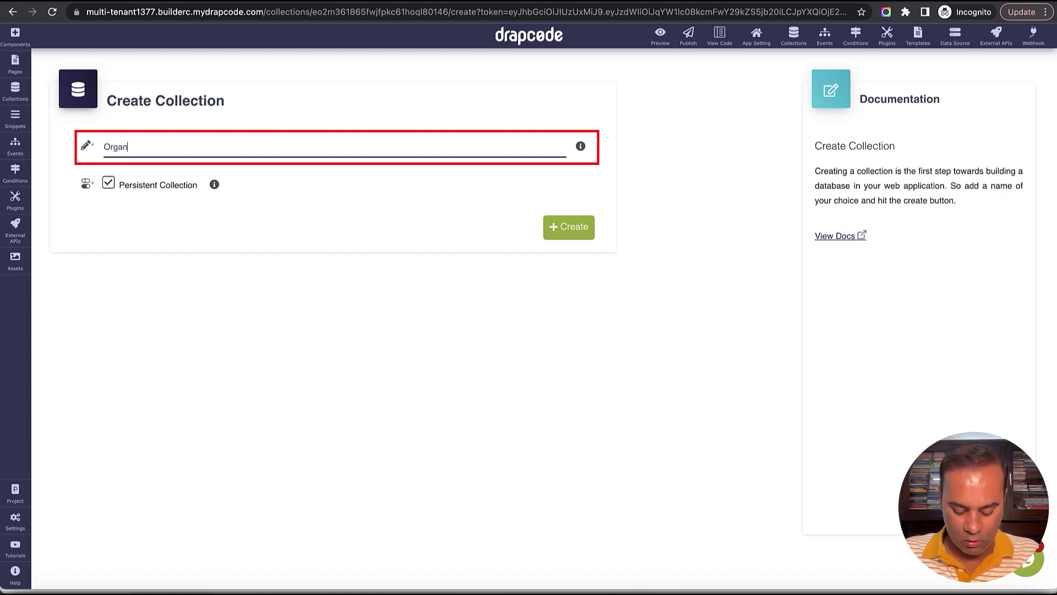
type("ization")
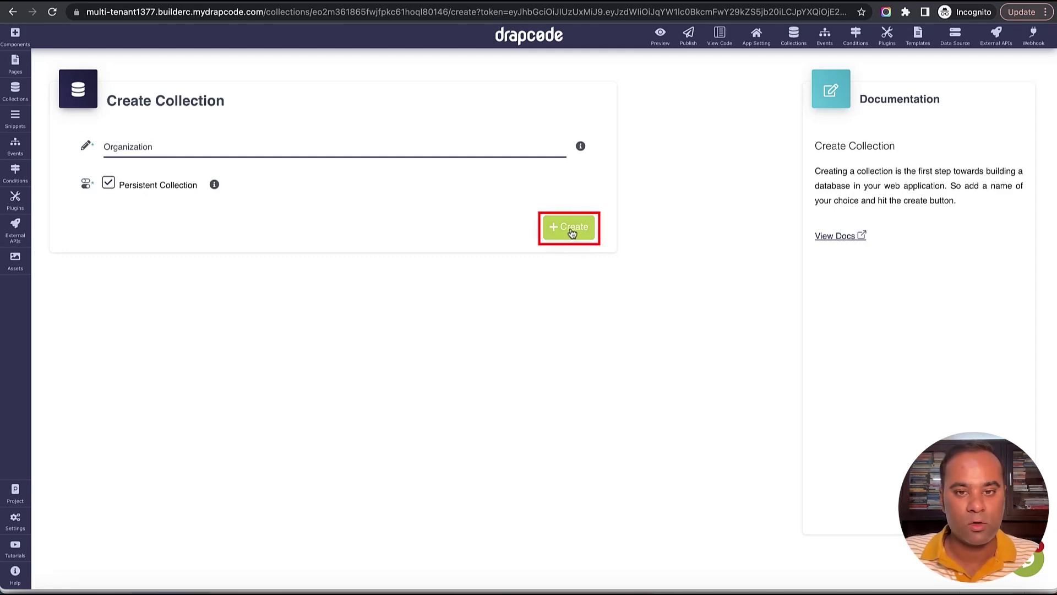
left_click(572, 233)
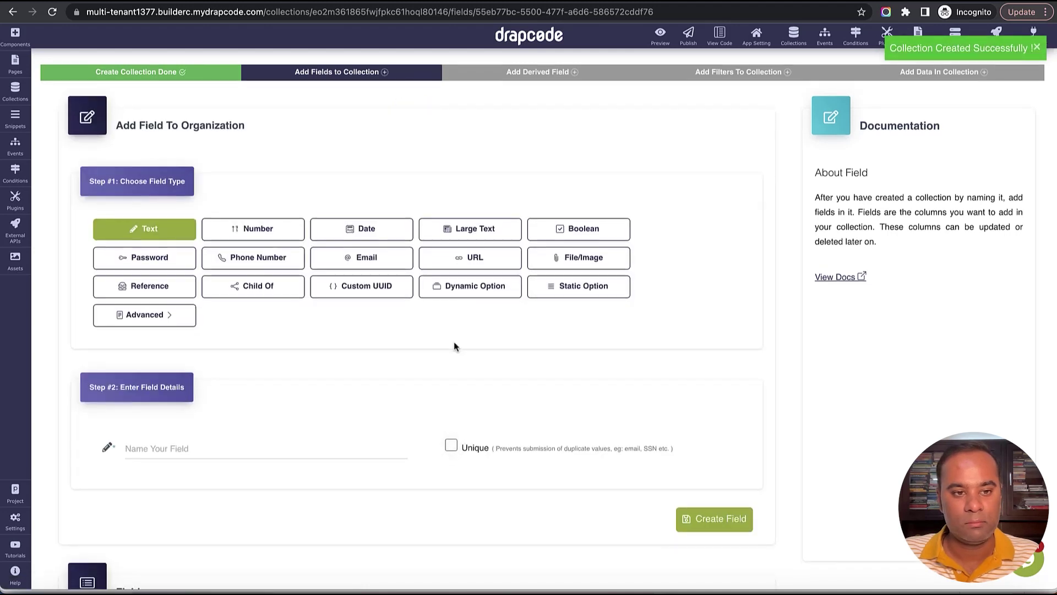
Add a Name text field to the Organization collection.
scroll(454, 346, "down", 2)
left_click(290, 335)
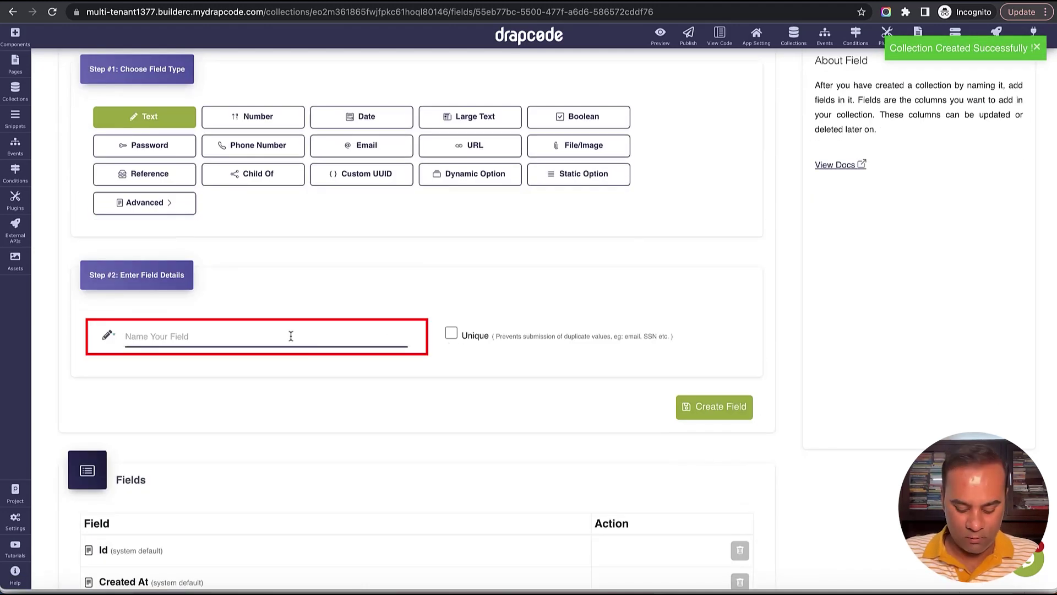
type("Name")
scroll(361, 366, "down", 2)
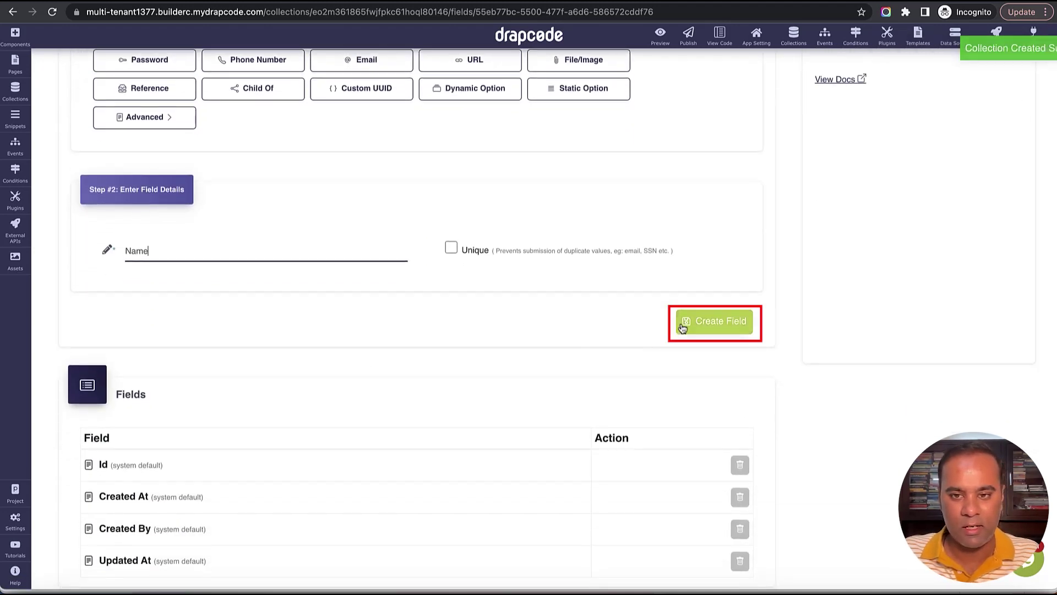
left_click(685, 324)
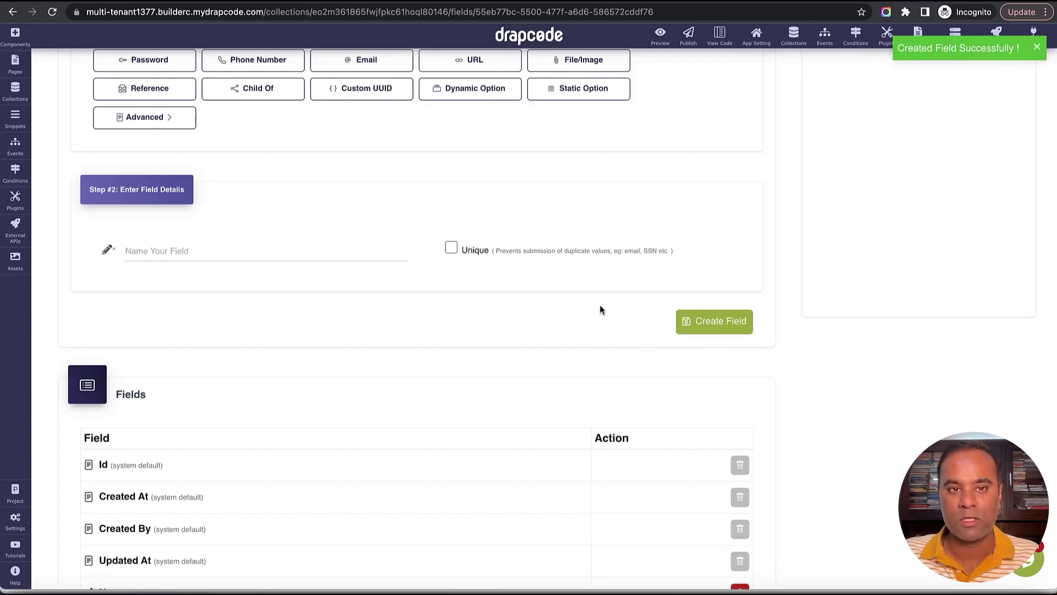
Add a City text field to Organization and dismiss the success banner.
scroll(597, 309, "down", 3)
scroll(597, 311, "up", 6)
scroll(578, 306, "down", 4)
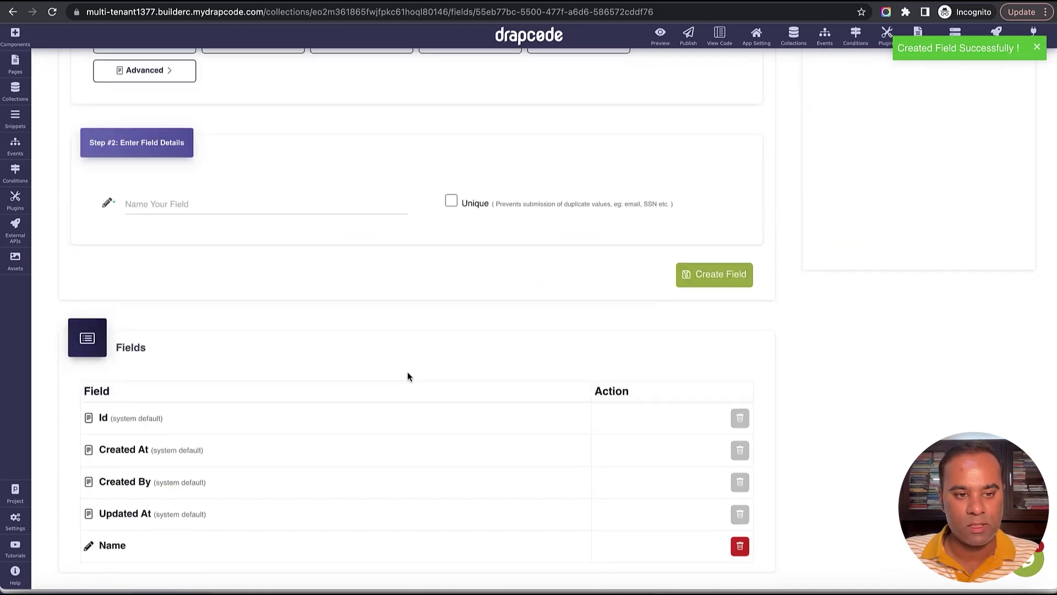
scroll(408, 375, "up", 1)
left_click(283, 239)
type("Ad")
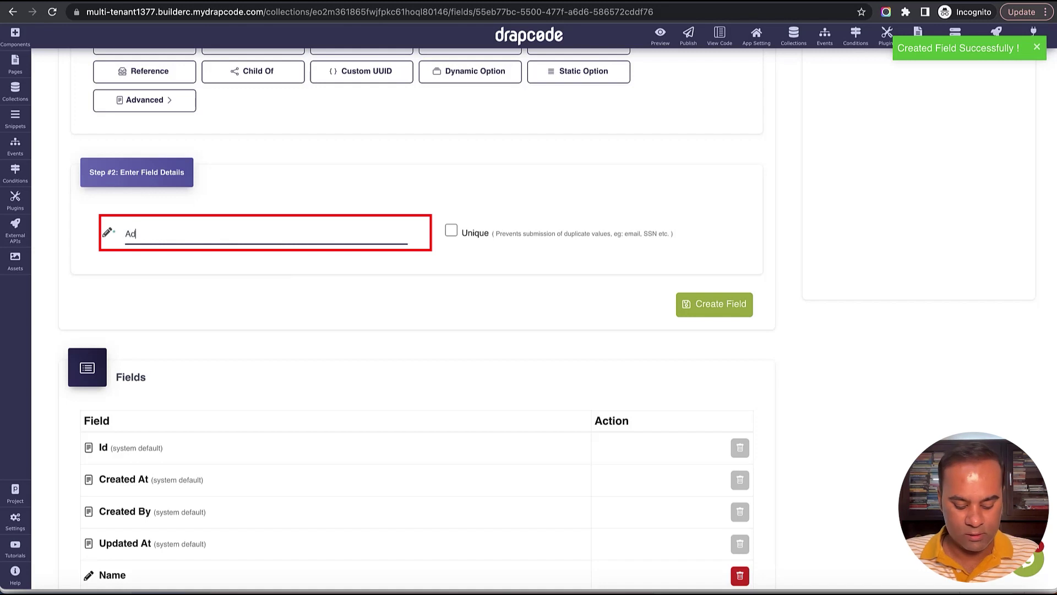
key("BackSpace")
key("BackSpace")
type("Cl")
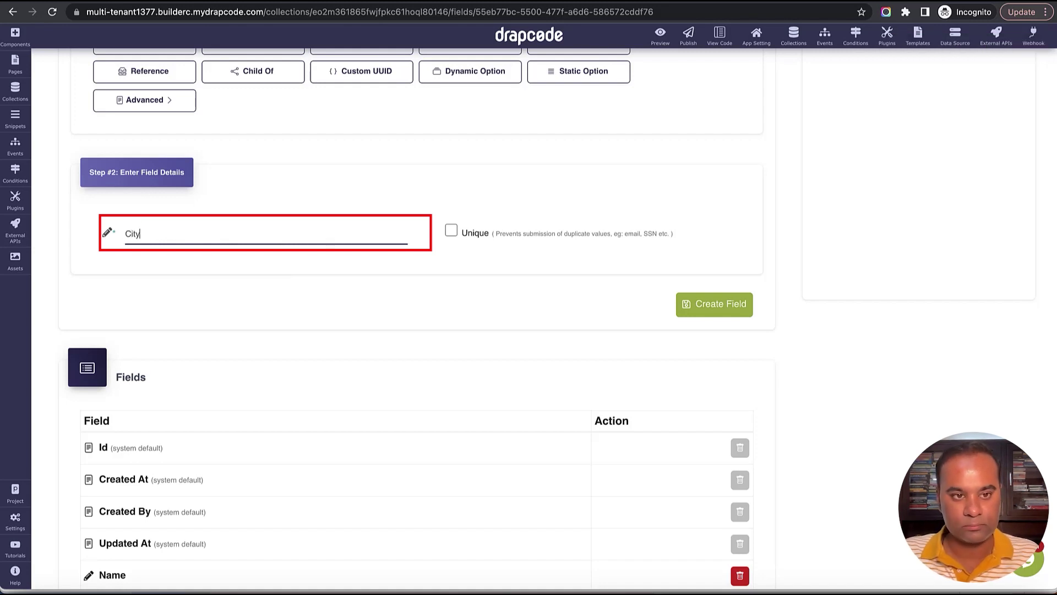
left_click(717, 307)
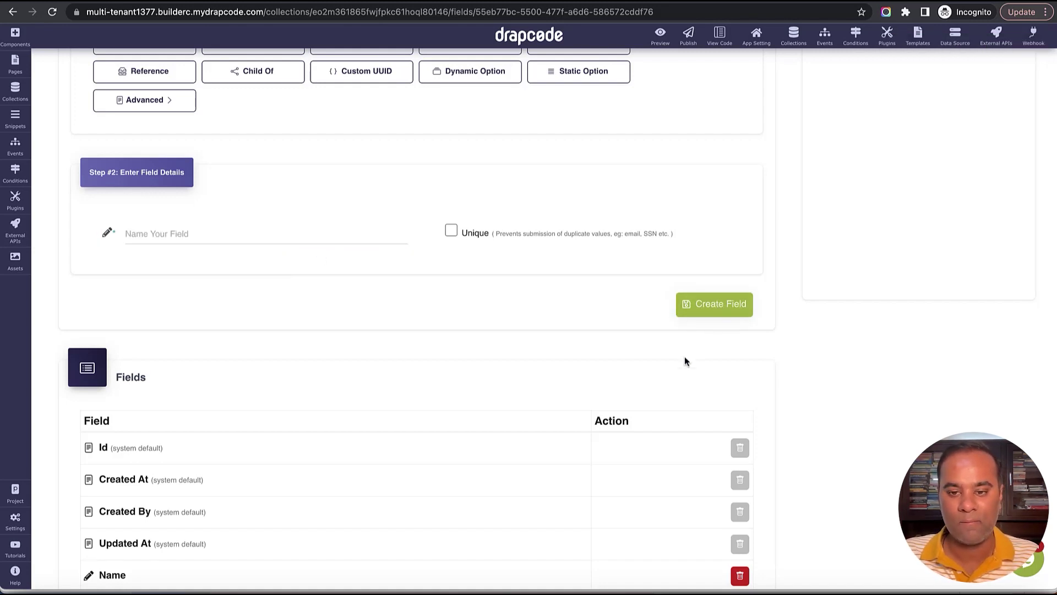
scroll(677, 365, "down", 3)
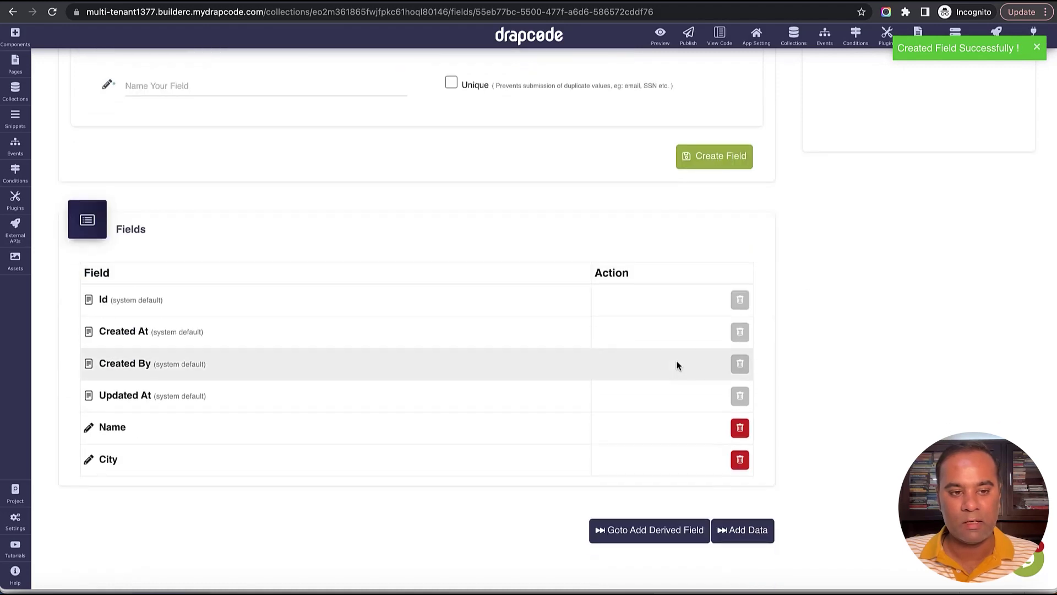
scroll(677, 365, "up", 8)
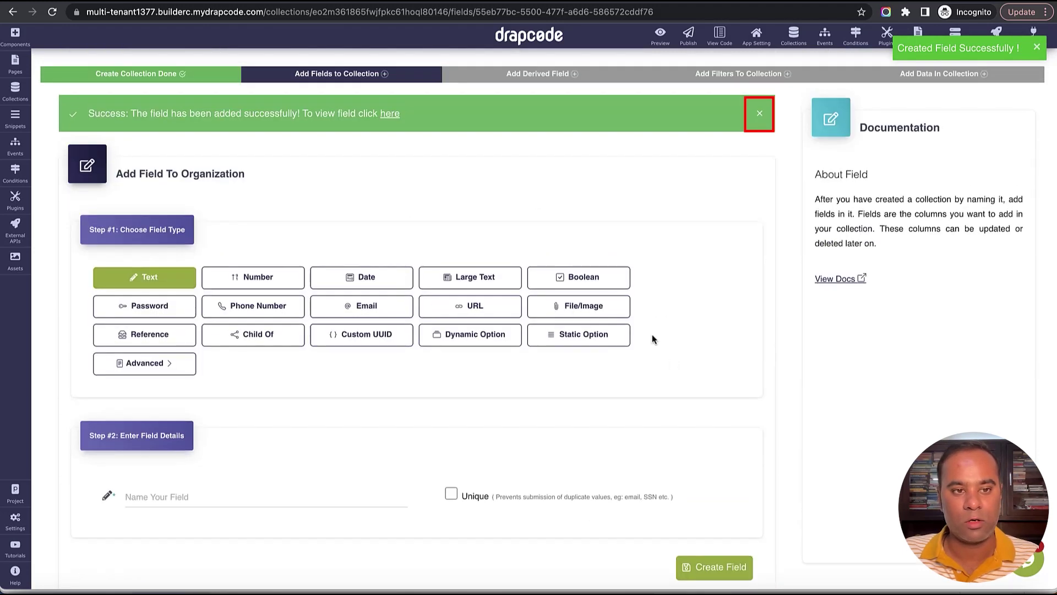
left_click(759, 115)
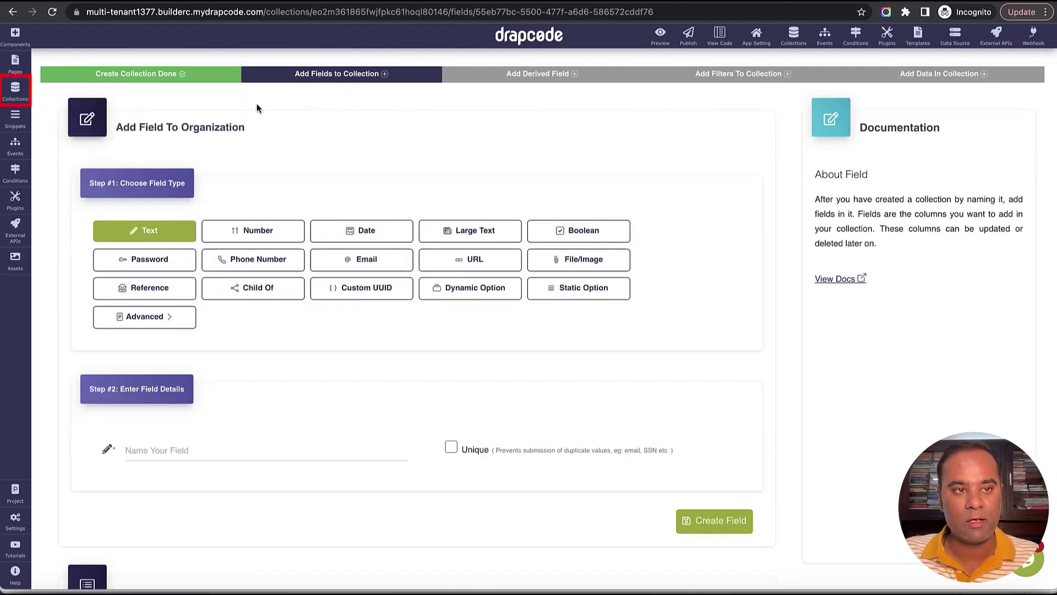
Create a new collection named Employee.
left_click(10, 100)
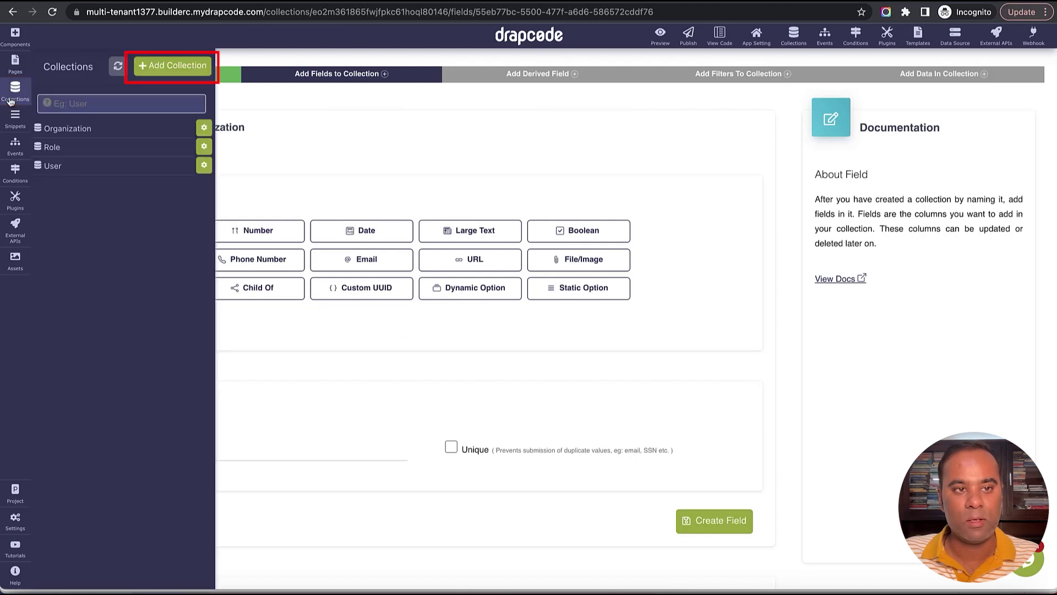
left_click(180, 73)
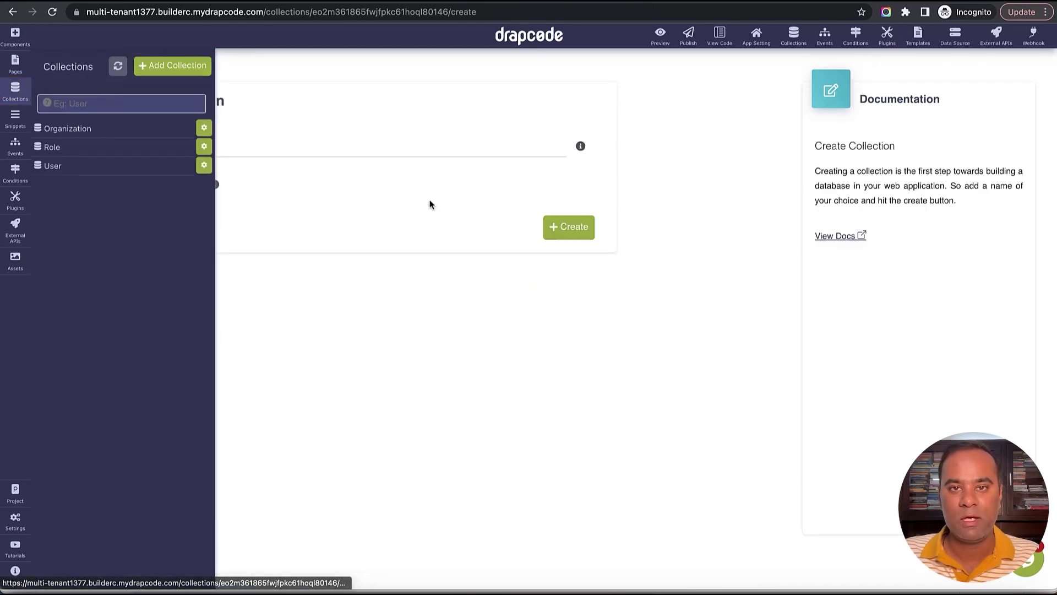
left_click(421, 149)
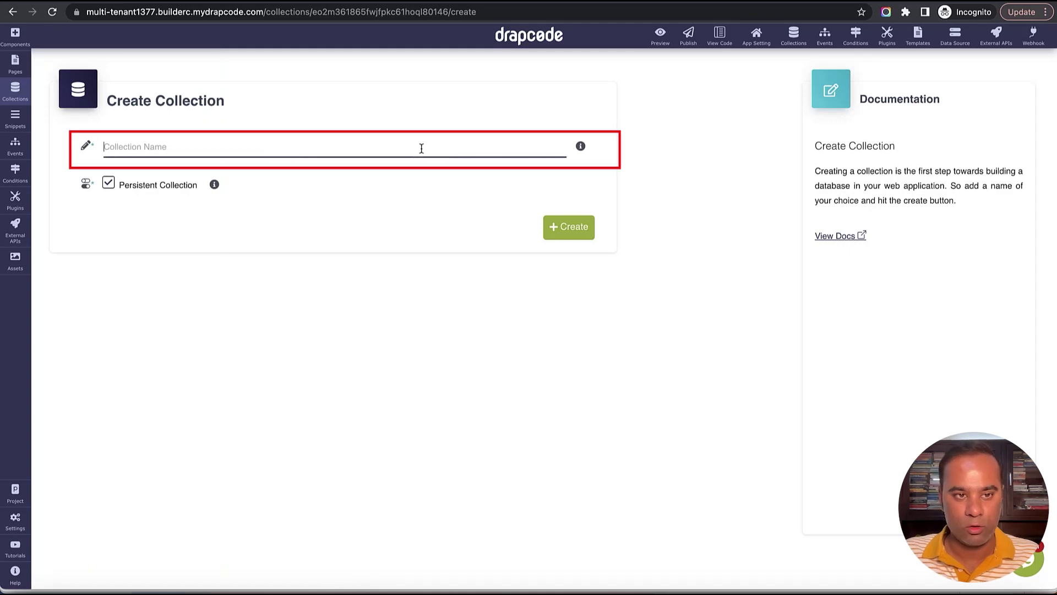
type("Employee")
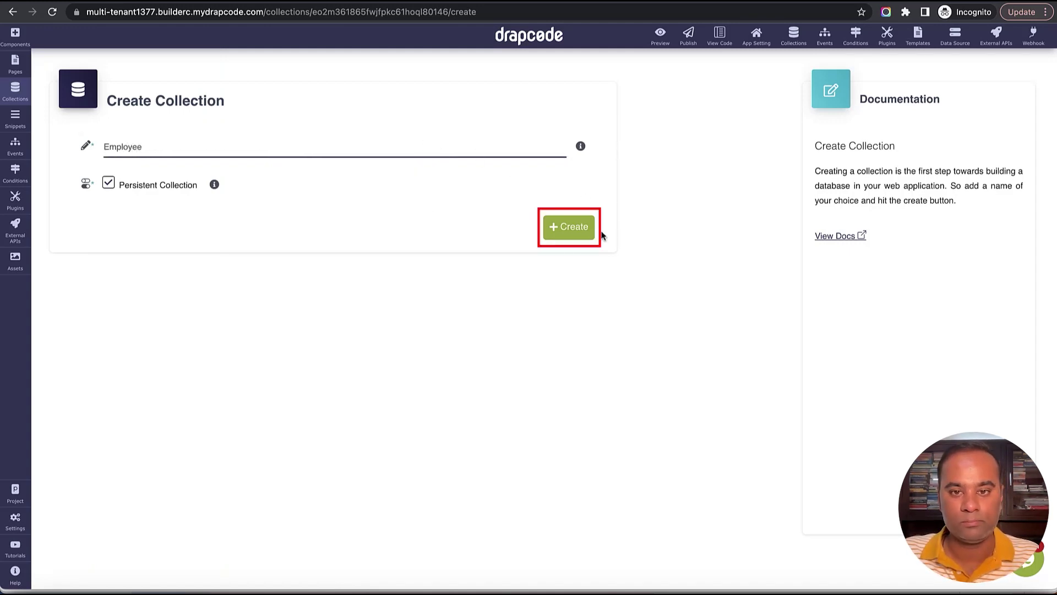
left_click(573, 230)
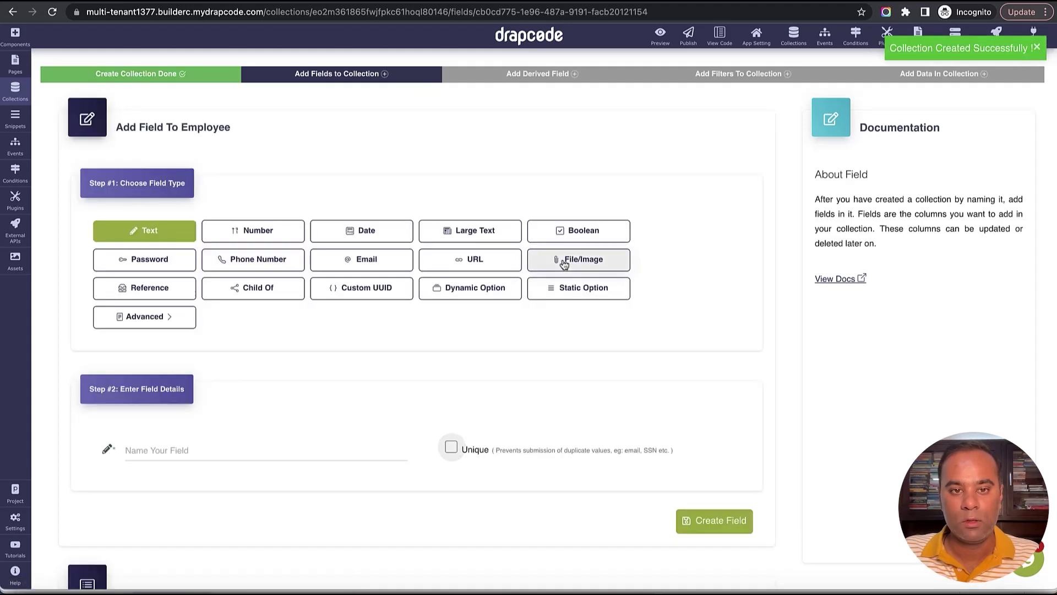
Add a Full Name text field and a Date of Joining date field to Employee.
left_click(251, 449)
type("Fu")
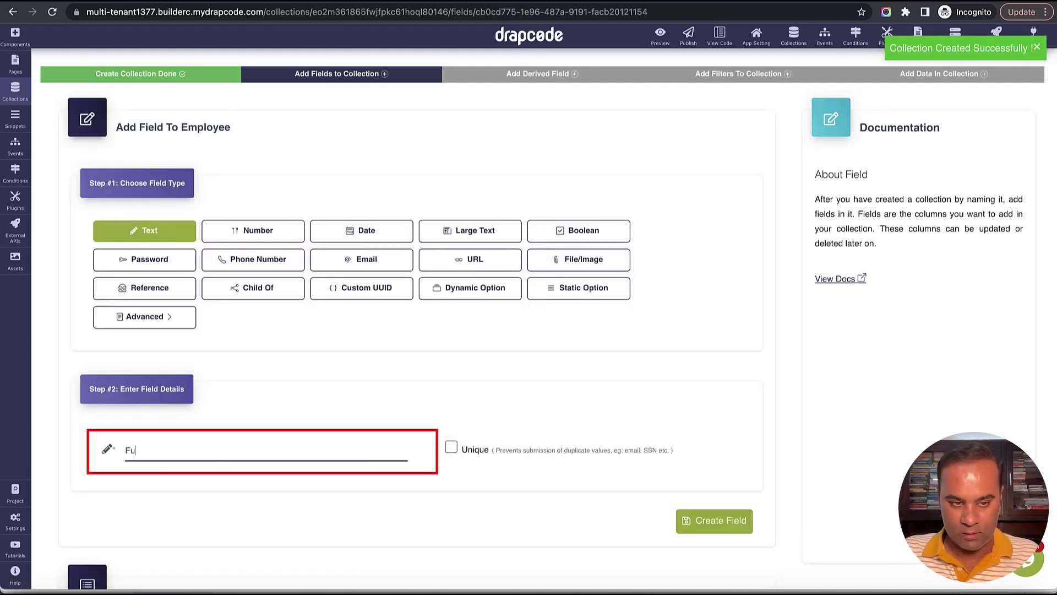
type("ll Name")
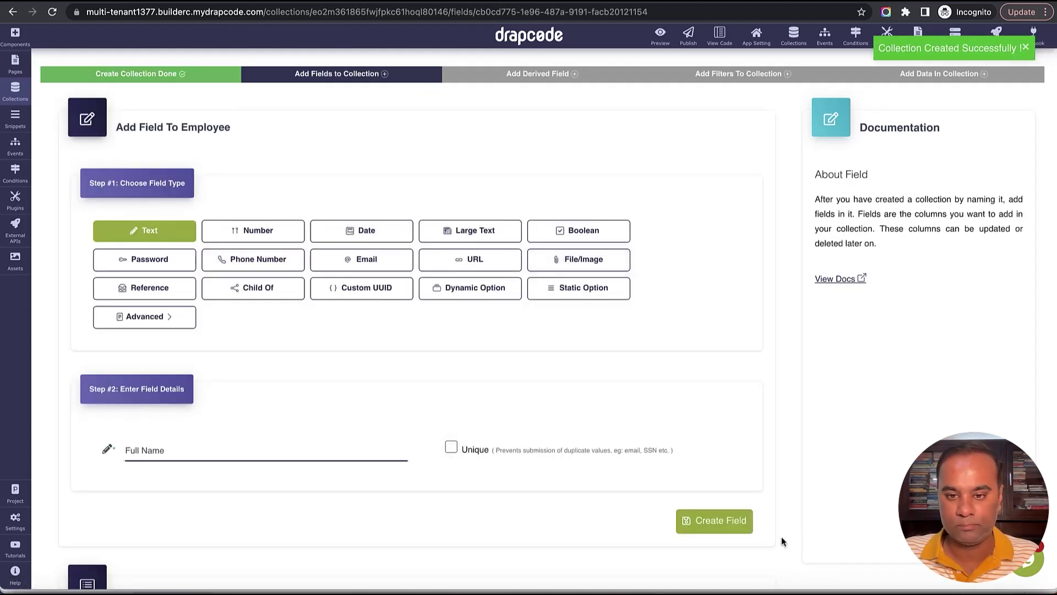
left_click(714, 520)
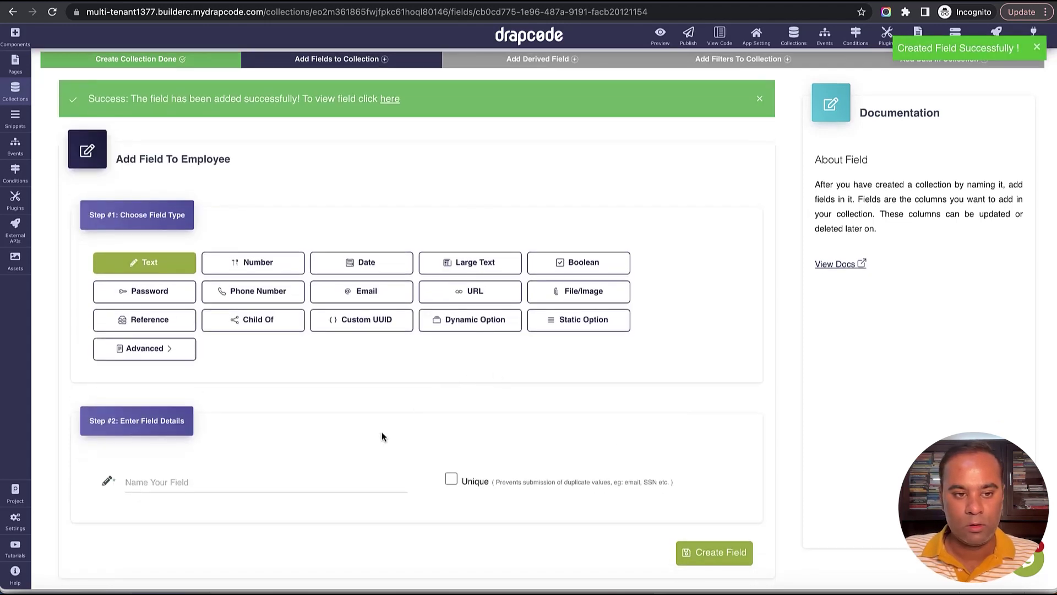
left_click(377, 275)
scroll(332, 432, "down", 3)
left_click(306, 345)
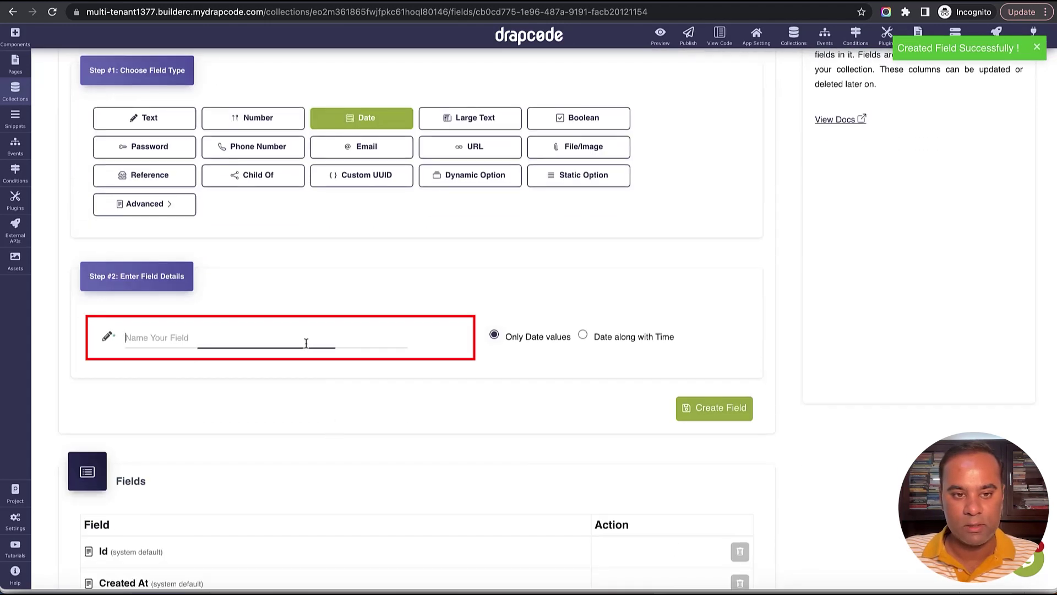
type("Date of Joining")
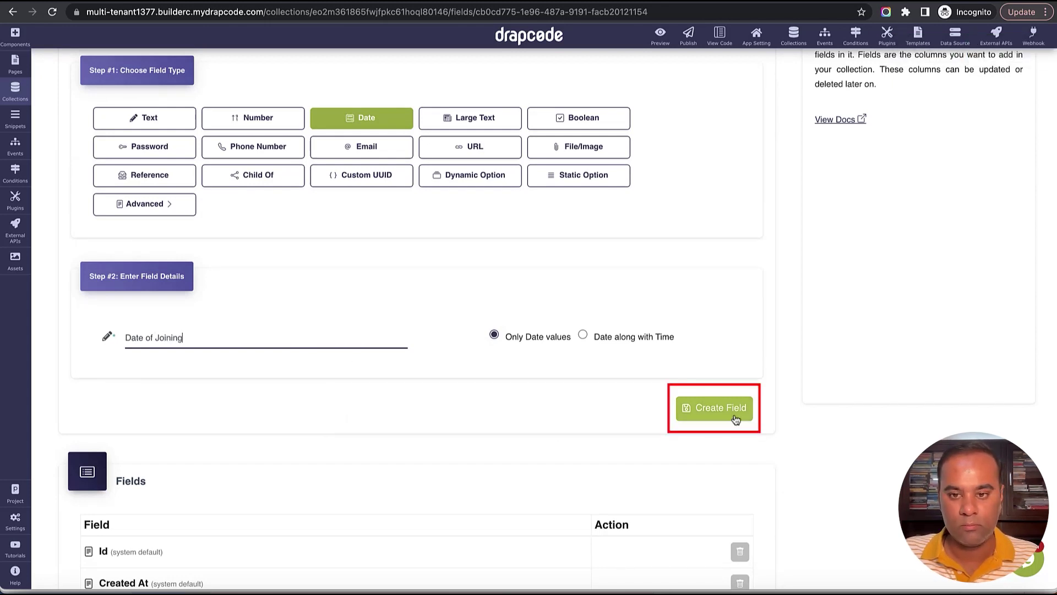
left_click(727, 409)
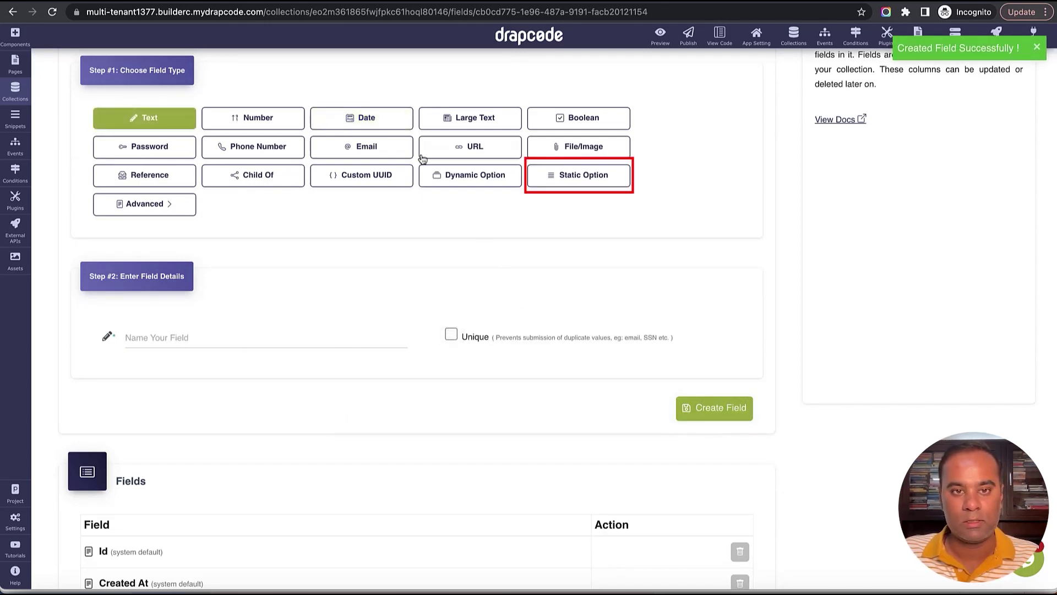
Add a Department static-option field with Sales, Marketing and Engineering.
left_click(578, 177)
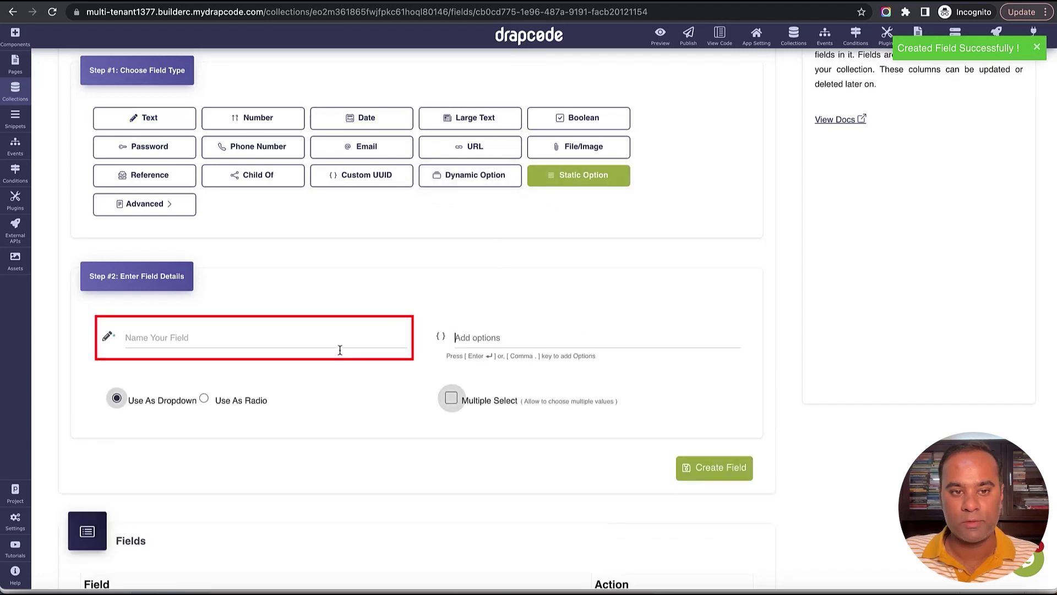
left_click(333, 337)
type("Deap")
key("BackSpace")
key("BackSpace")
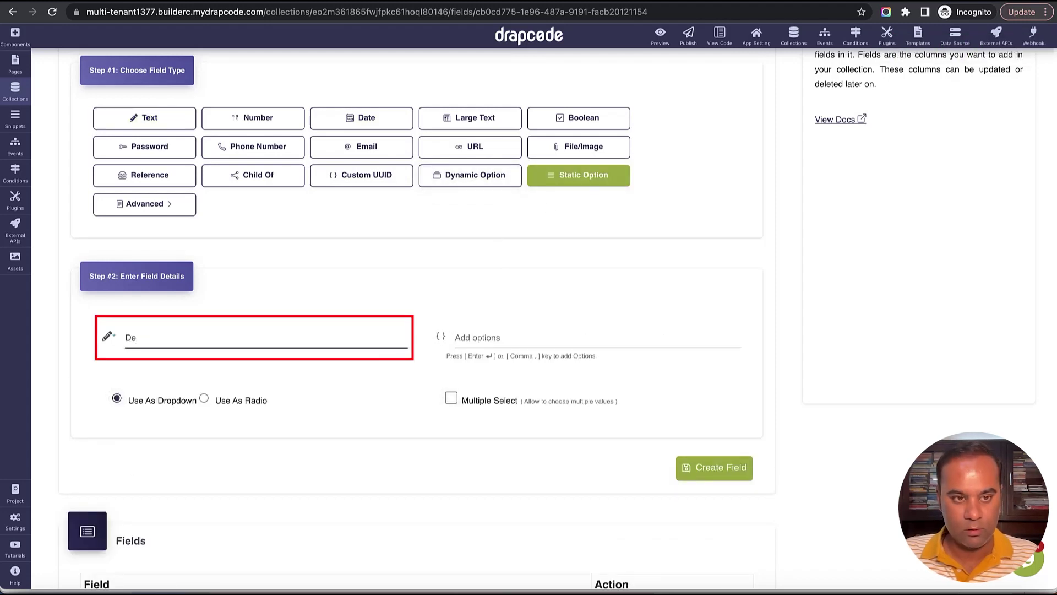
type("partment")
left_click(477, 337)
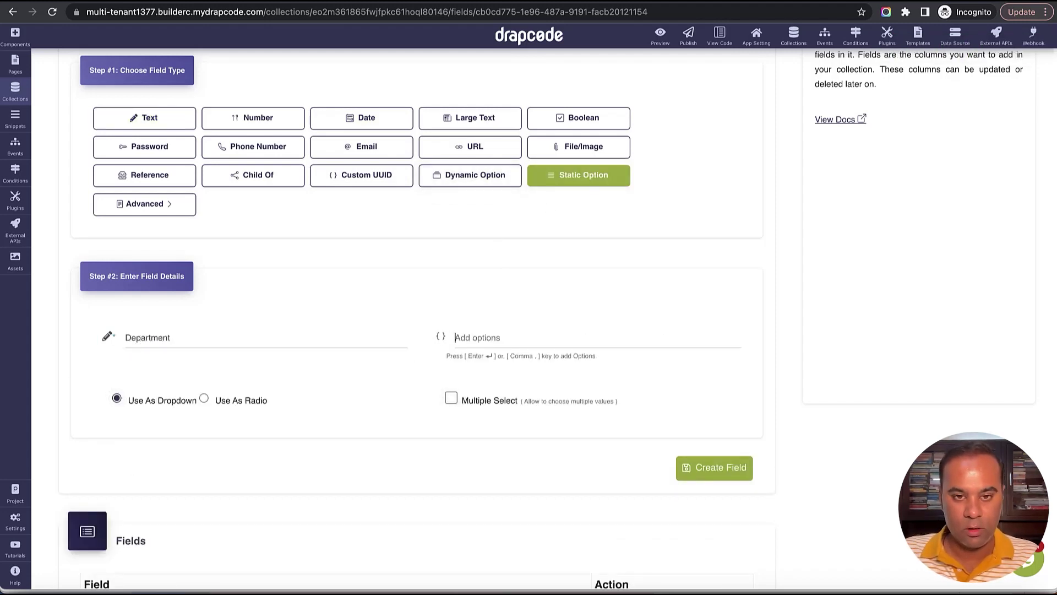
type("Sales")
key("Return")
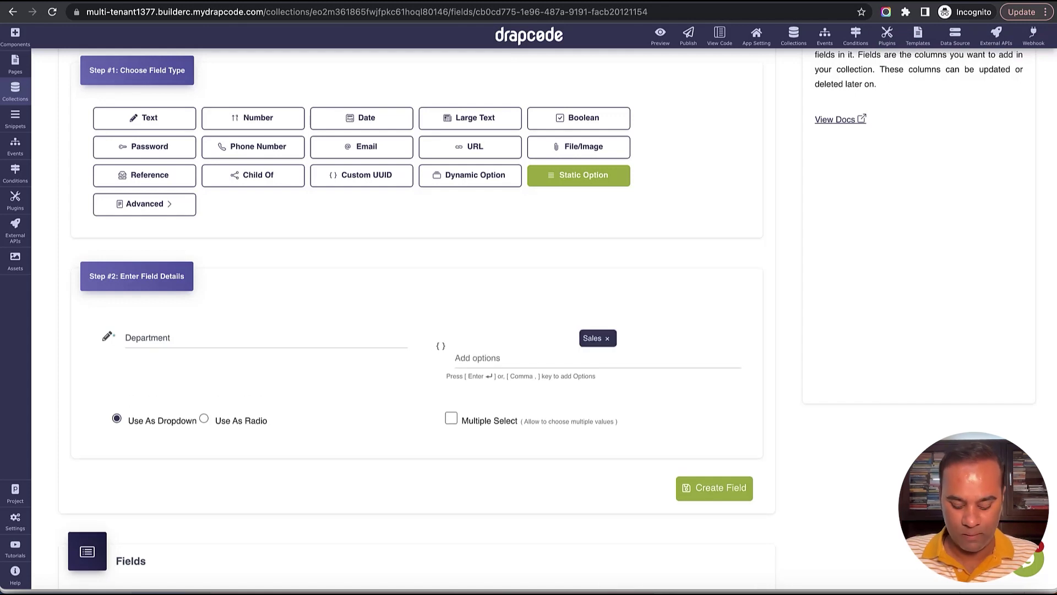
type("Mak")
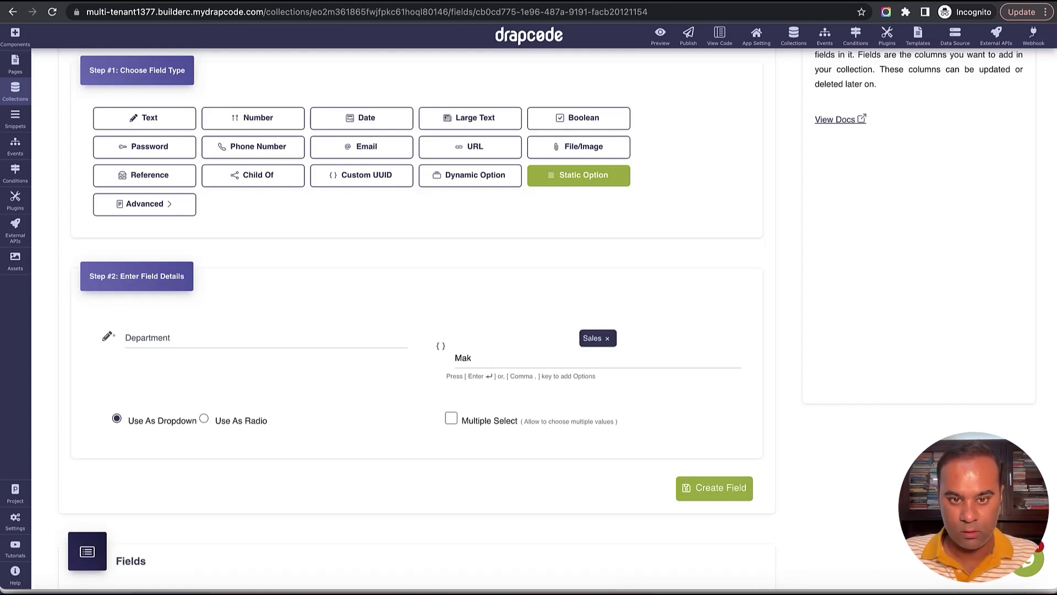
type("keting")
key("Return")
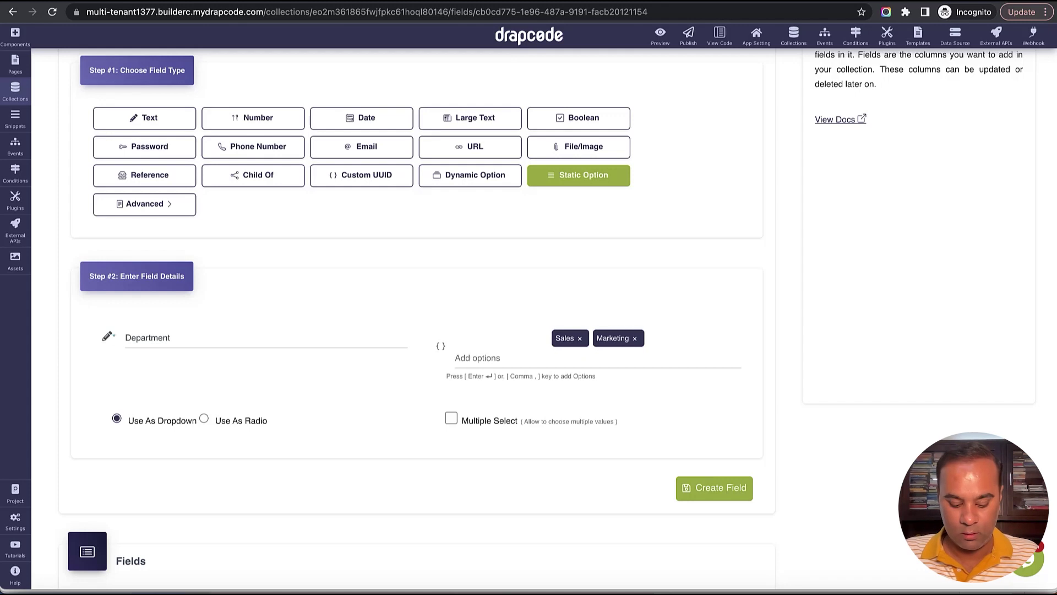
type("Engineering")
key("Return")
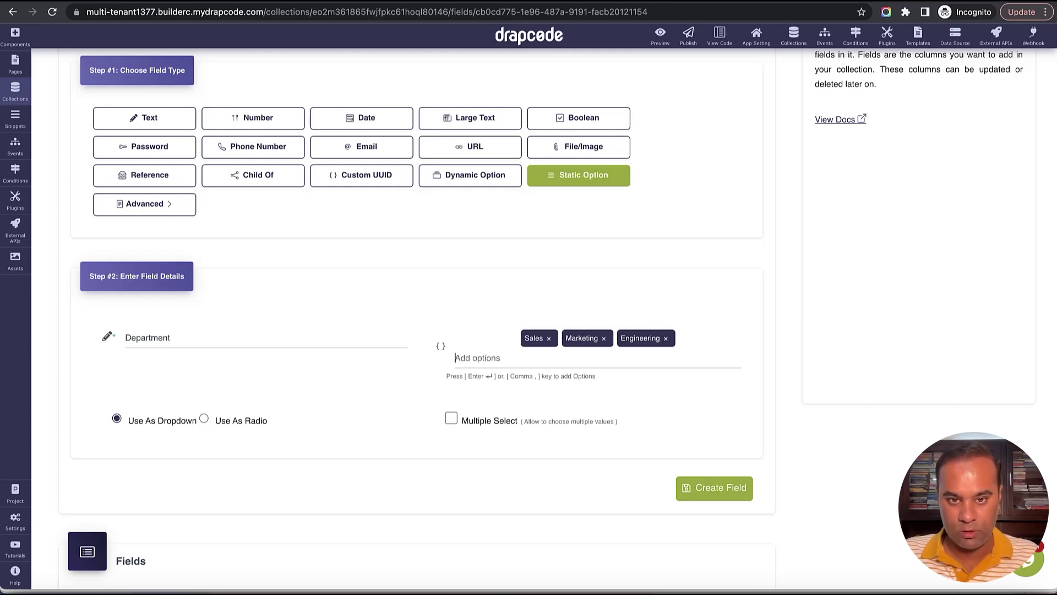
left_click(714, 487)
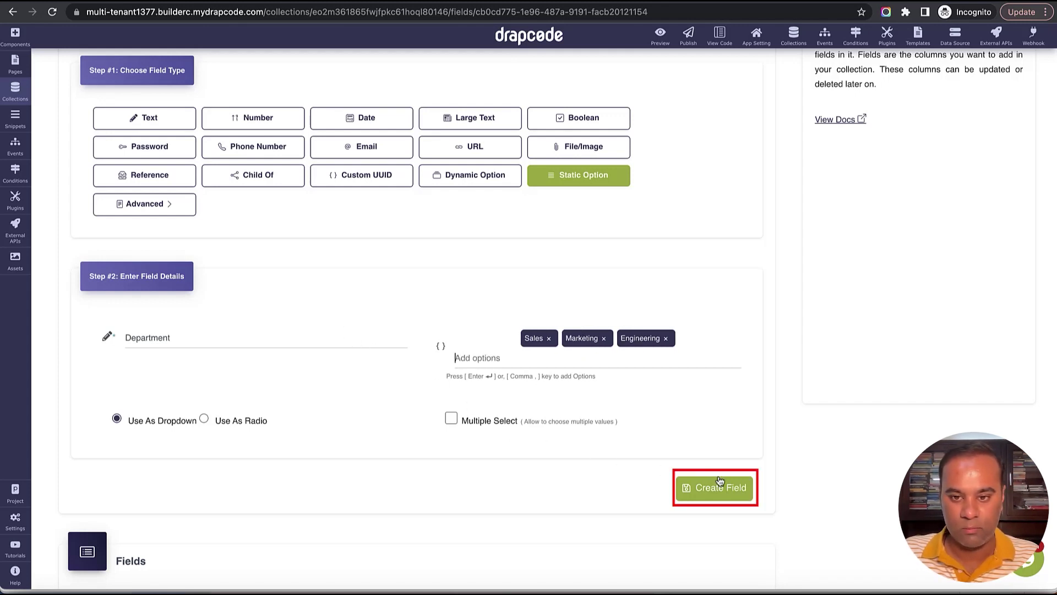
scroll(719, 340, "down", 5)
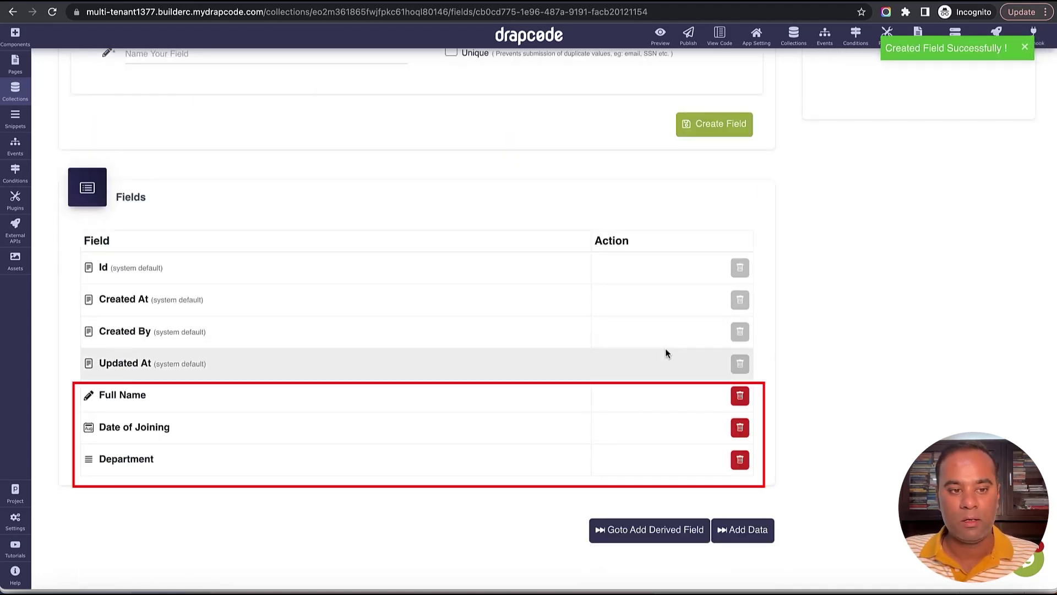
scroll(658, 348, "up", 8)
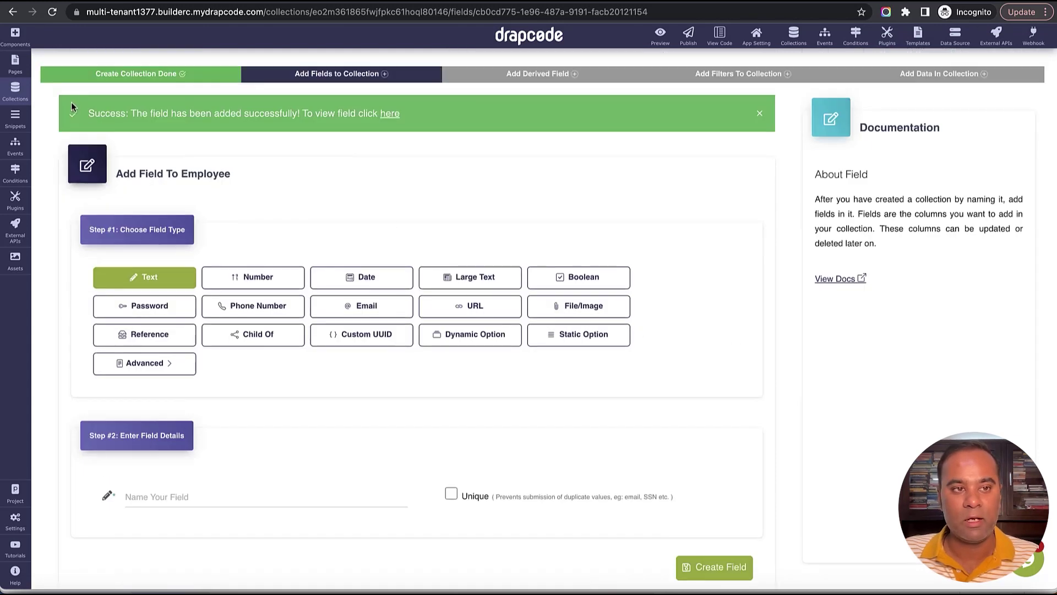
Filter the available plugins by 'Multi' and start installing Multi Tenant SaaS.
left_click(14, 91)
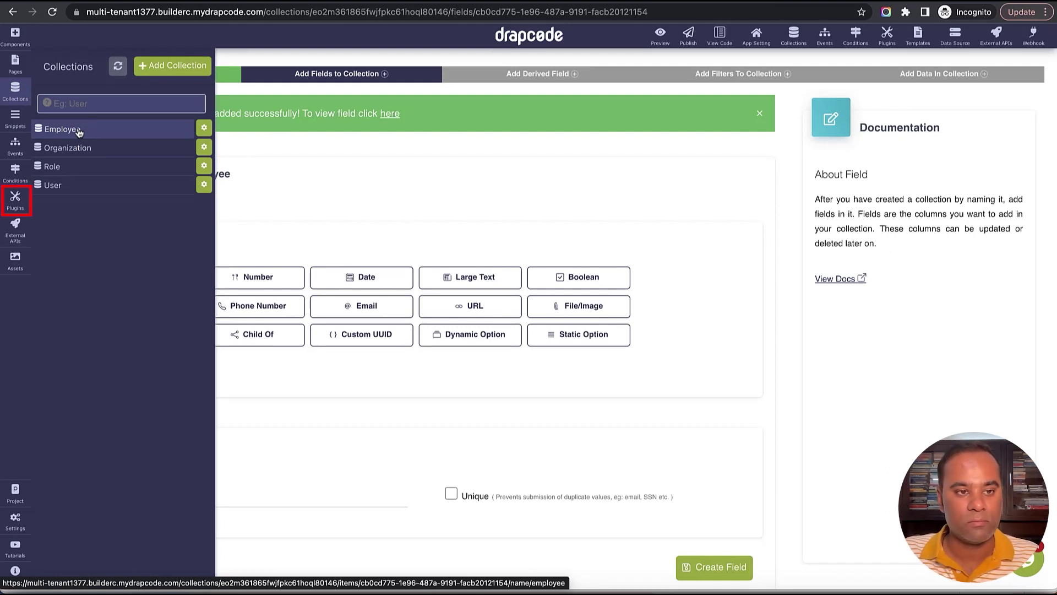
left_click(15, 199)
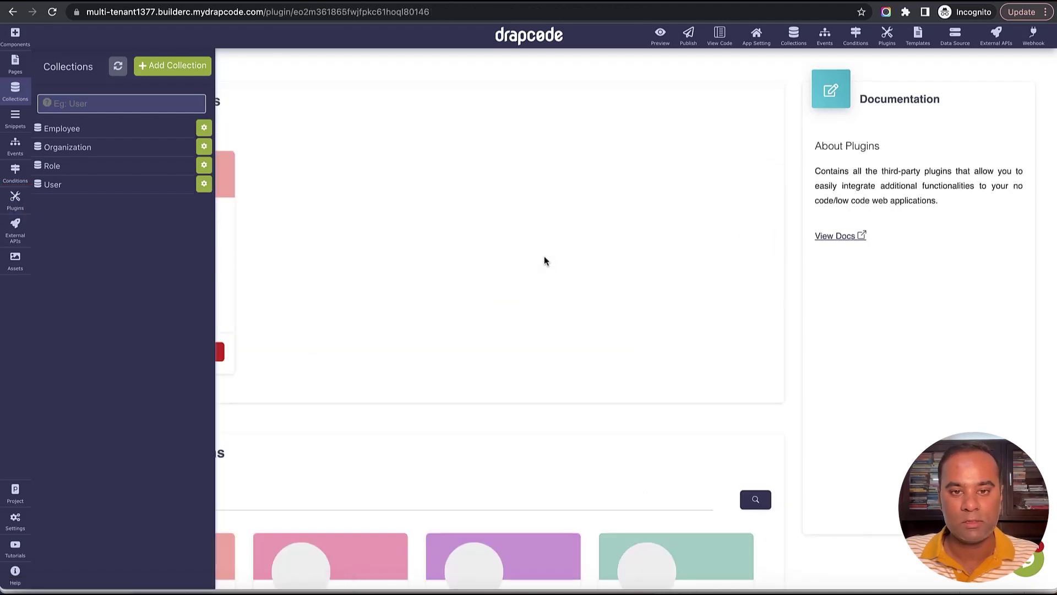
scroll(394, 467, "down", 3)
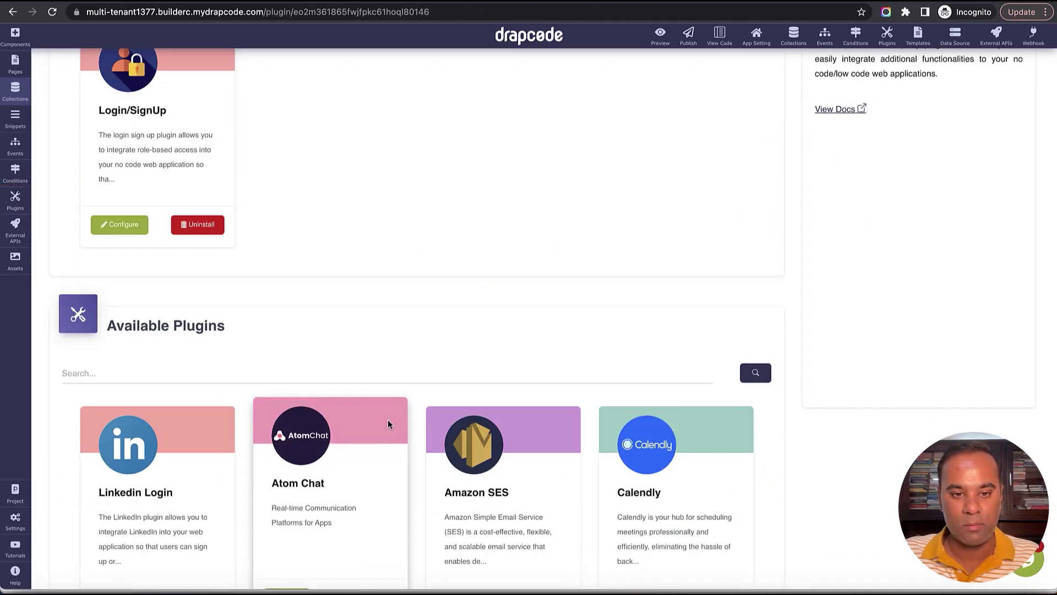
left_click(387, 377)
type("Multi")
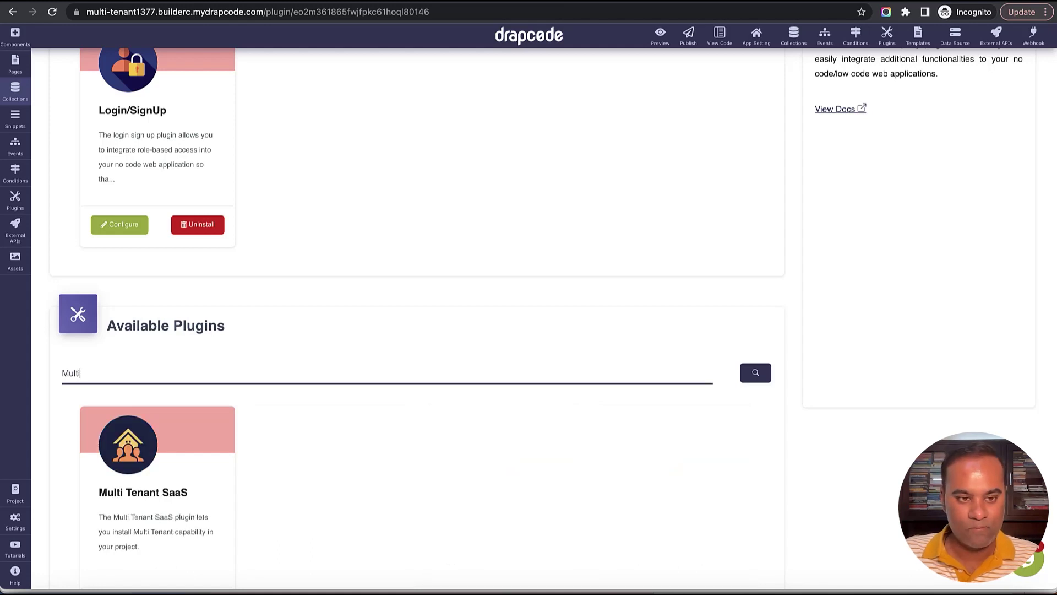
scroll(463, 453, "down", 3)
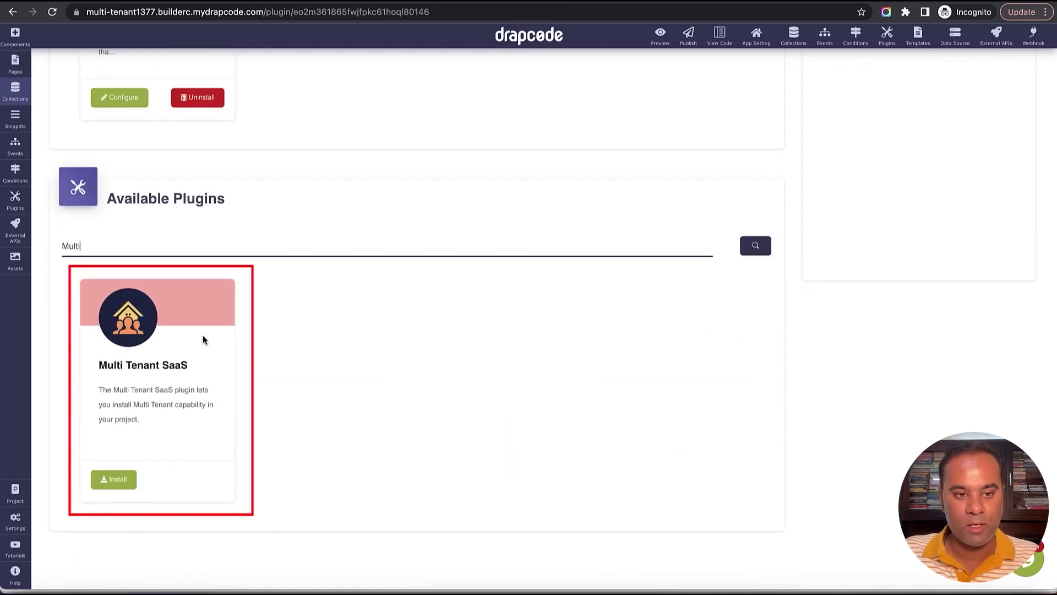
left_click(124, 476)
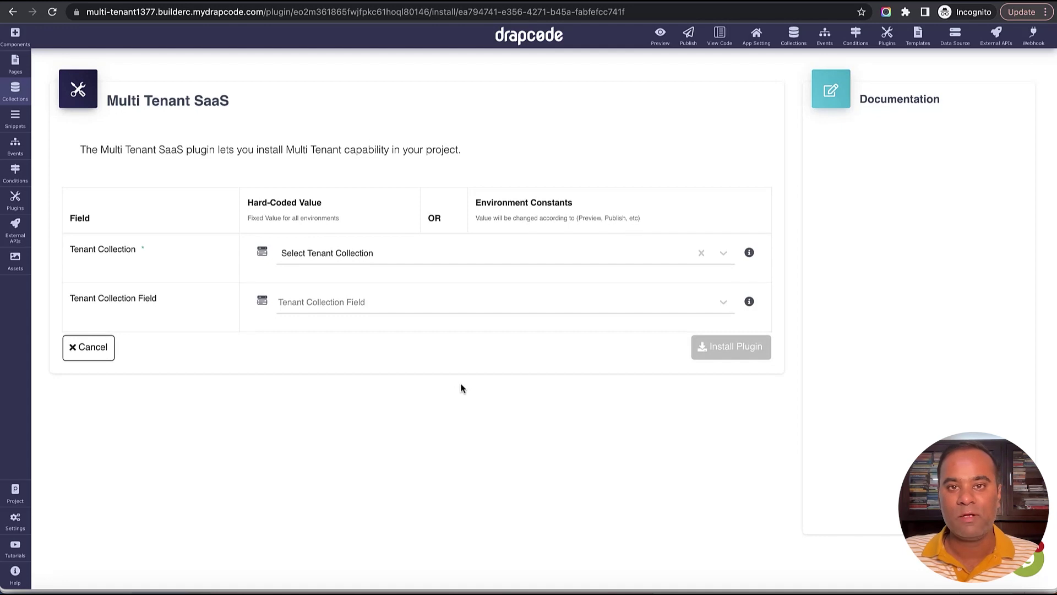
Set Tenant Collection to Organization and Tenant Collection Field to Name, then install.
left_click(475, 260)
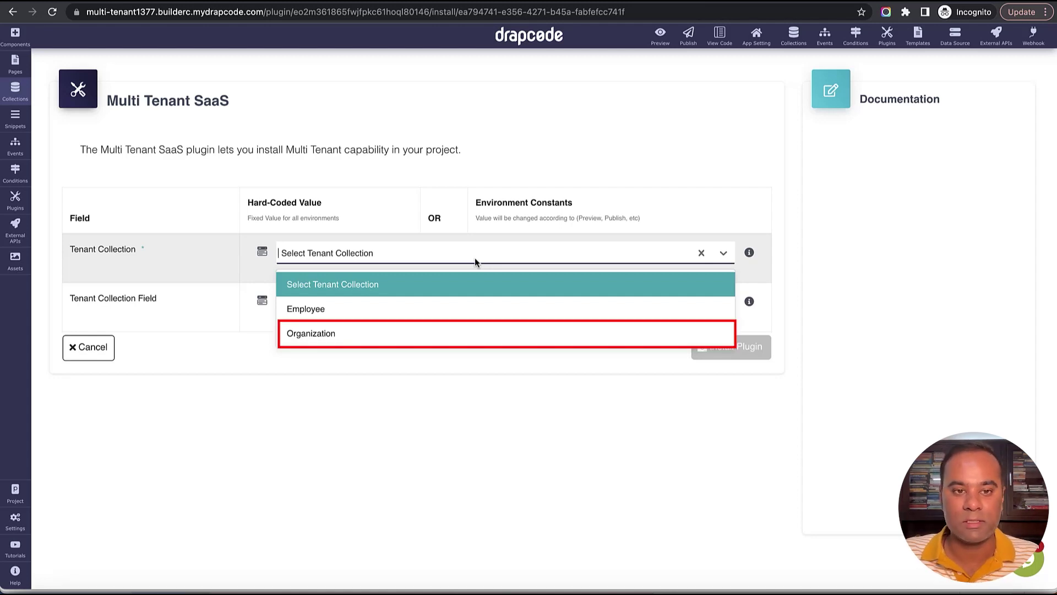
left_click(429, 338)
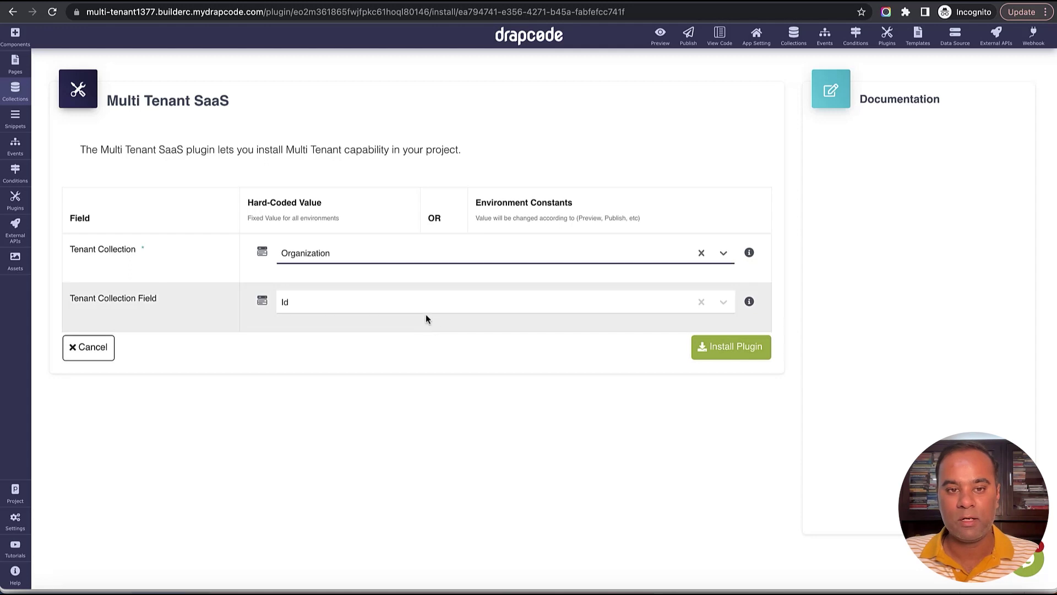
left_click(425, 308)
left_click(414, 382)
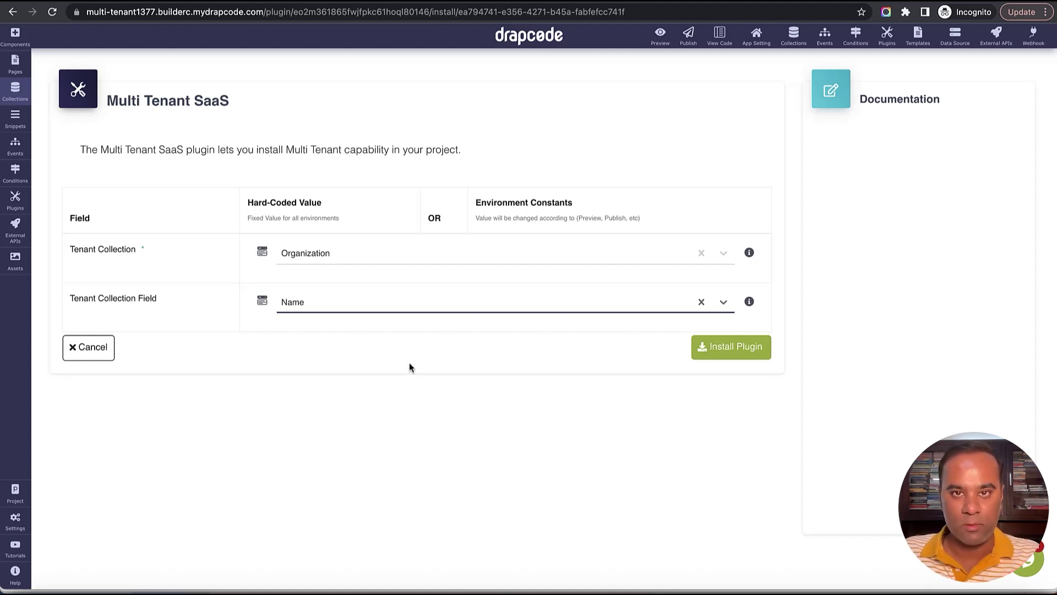
left_click(409, 363)
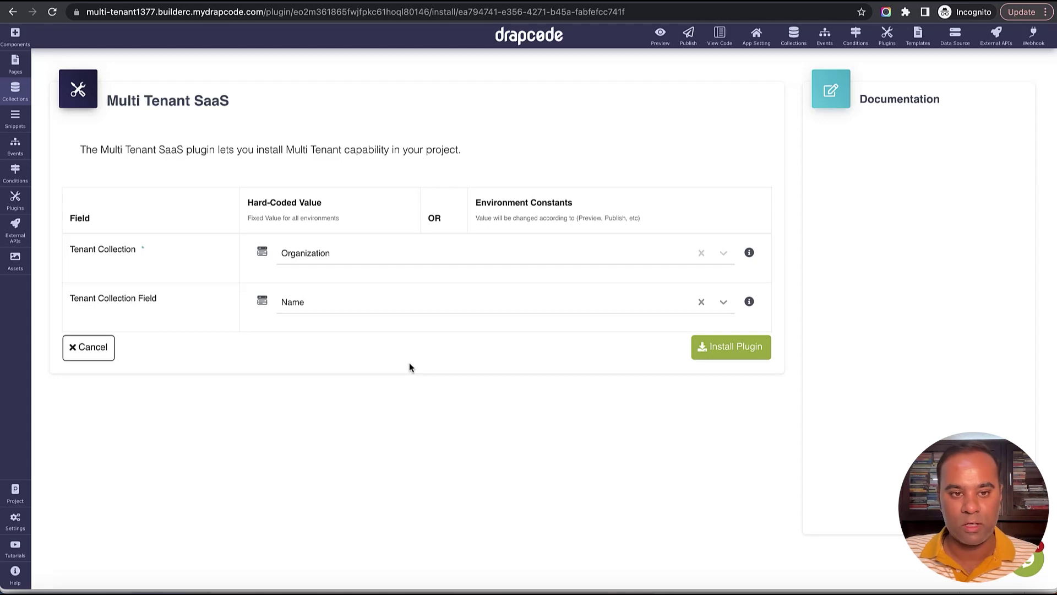
left_click(747, 354)
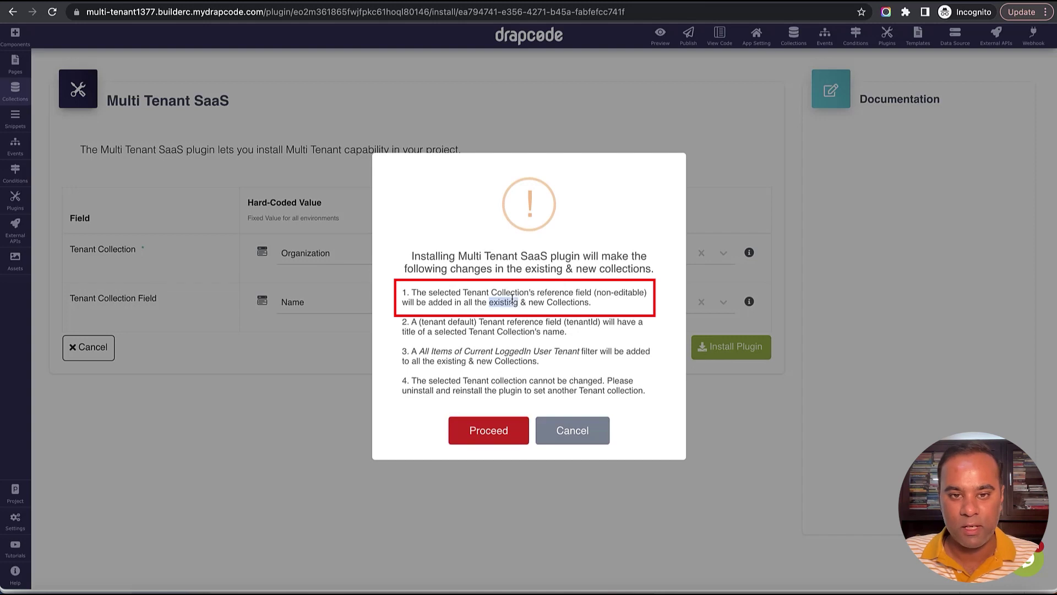
Review the listed installation changes and confirm installing Multi Tenant SaaS.
triple_click(512, 301)
triple_click(530, 330)
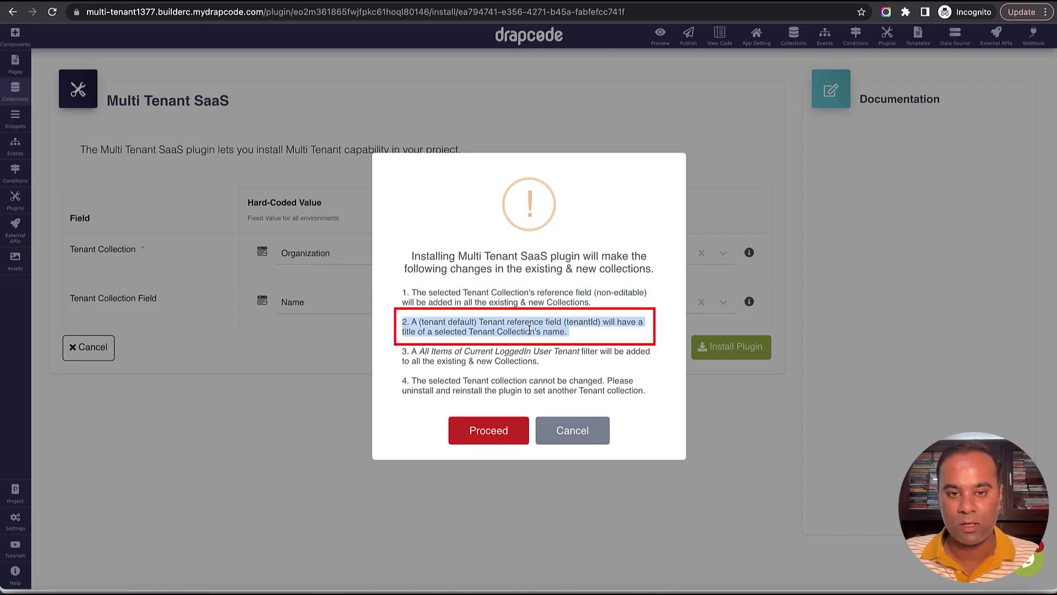
triple_click(528, 353)
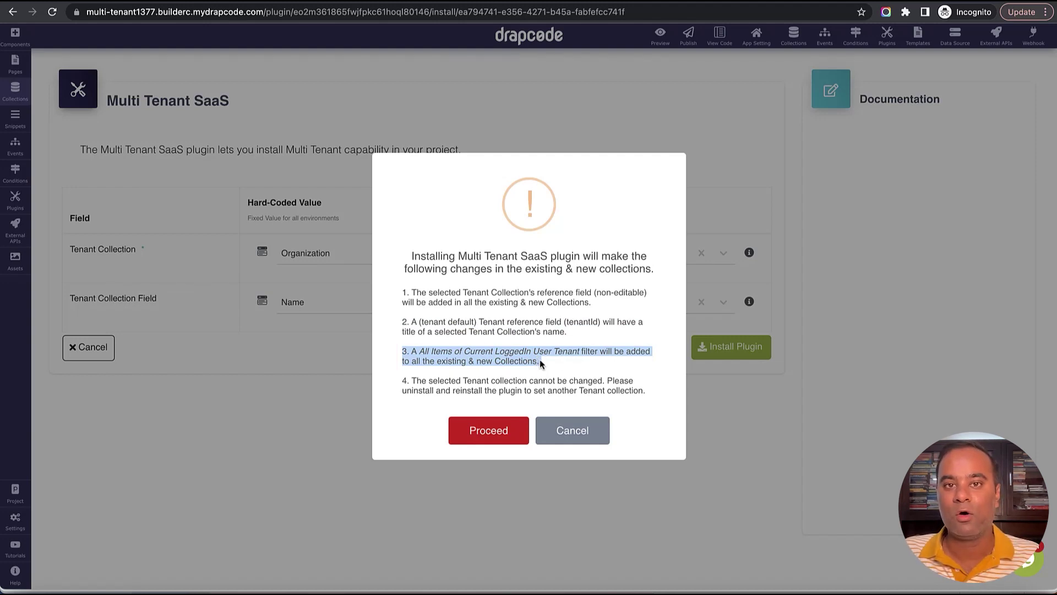
left_click(500, 435)
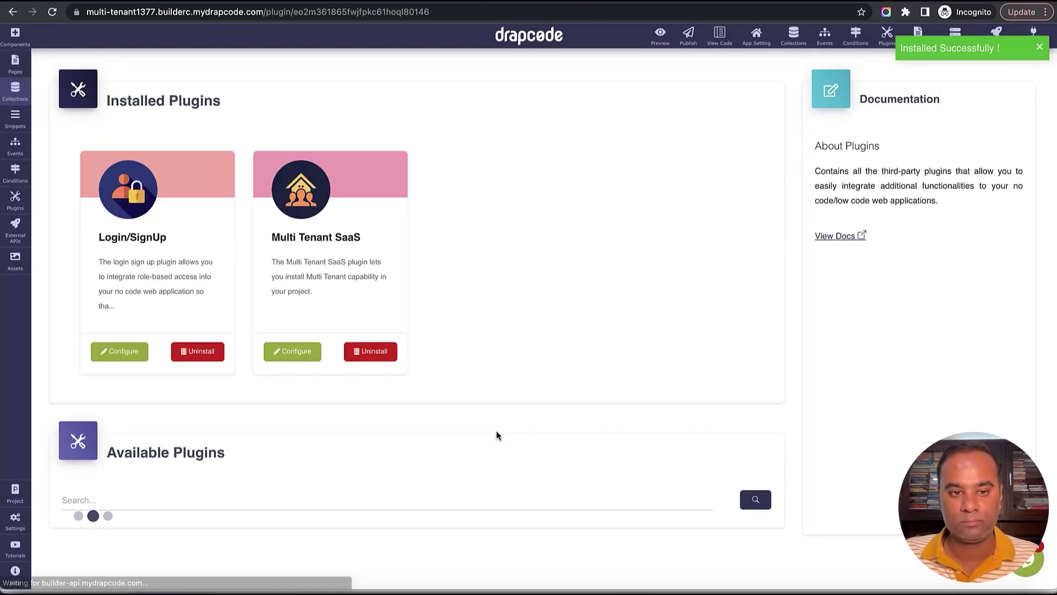
Inspect the Organization and Employee data, noting Employee's new Organization column.
left_click(15, 91)
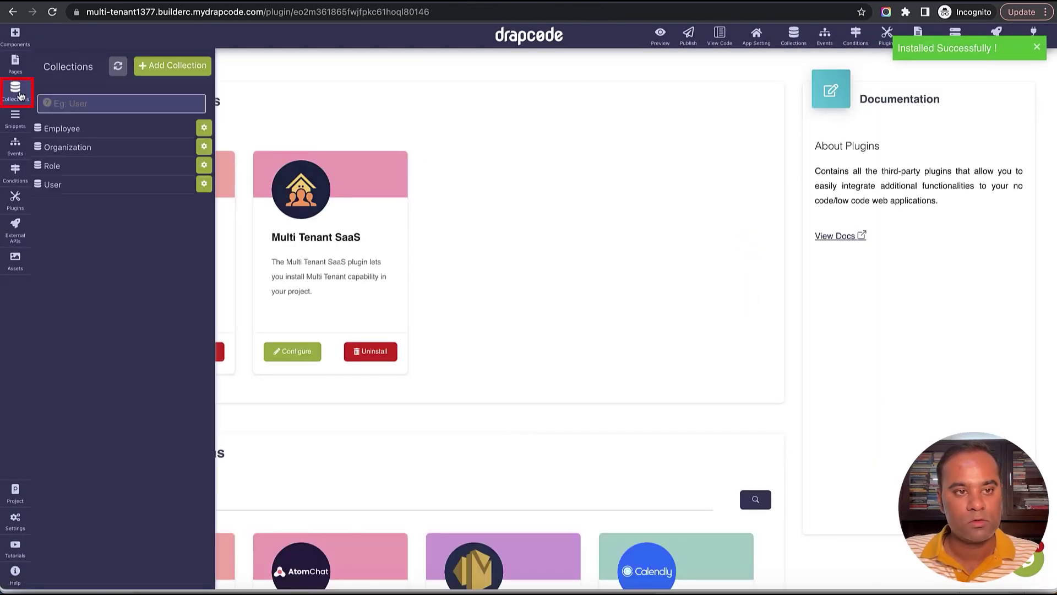
left_click(83, 157)
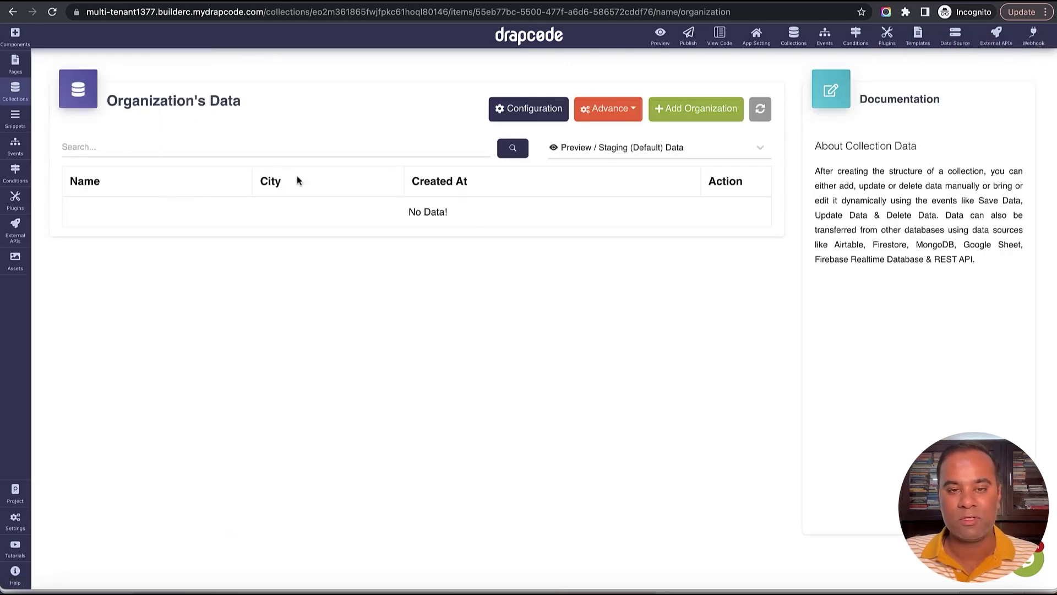
left_click(15, 91)
left_click(88, 130)
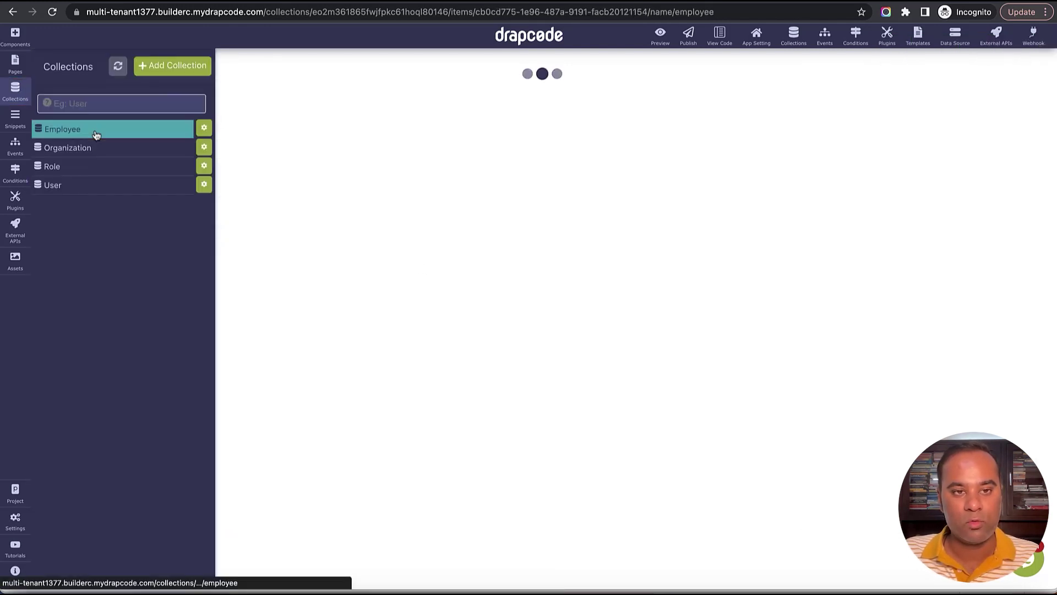
left_click_drag(461, 180, 545, 187)
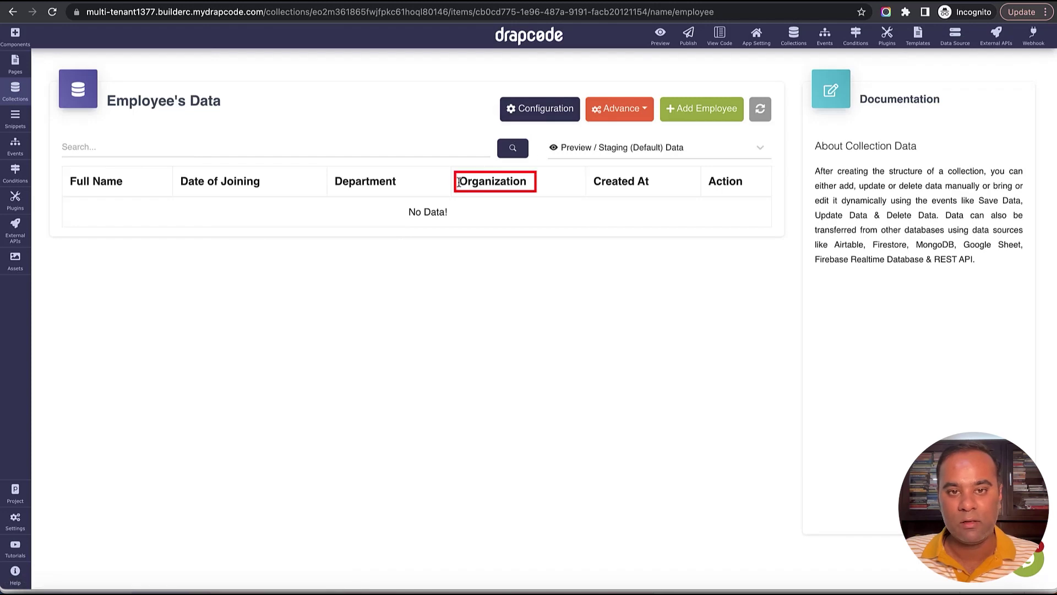
left_click(531, 118)
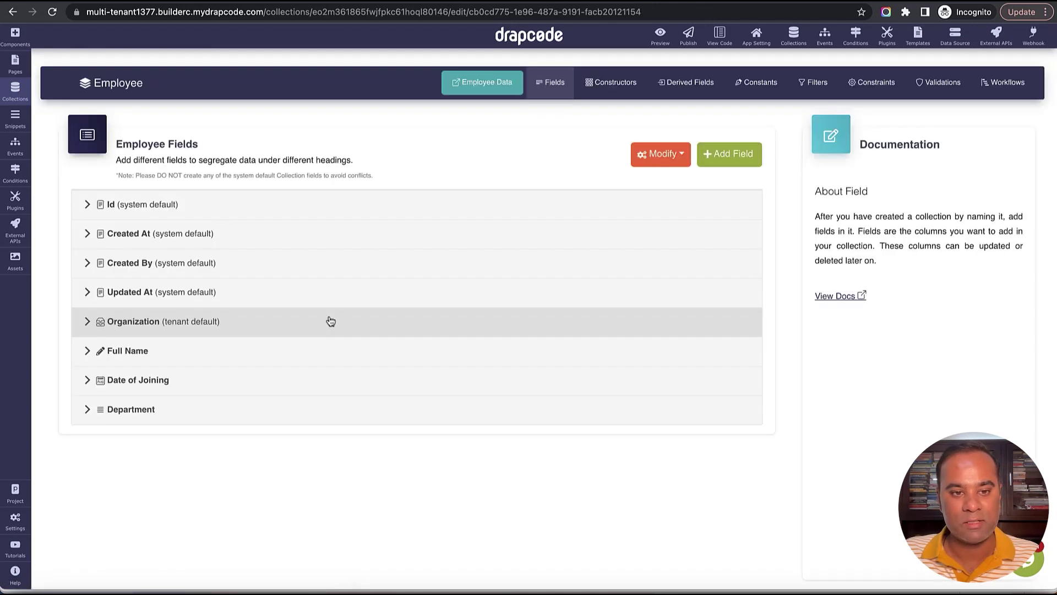
scroll(324, 319, "down", 1)
scroll(300, 312, "up", 1)
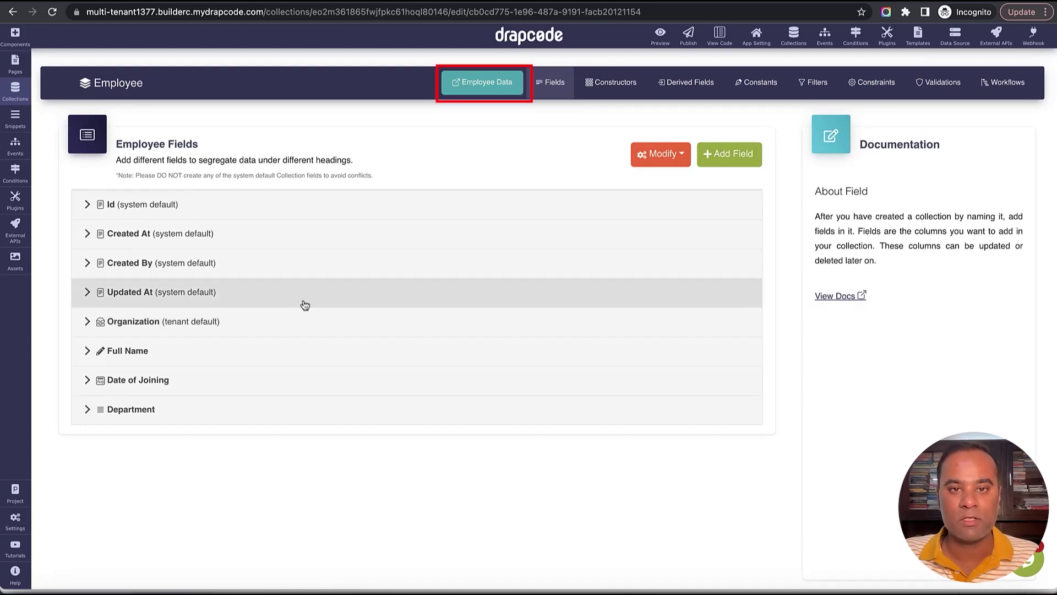
left_click(497, 87)
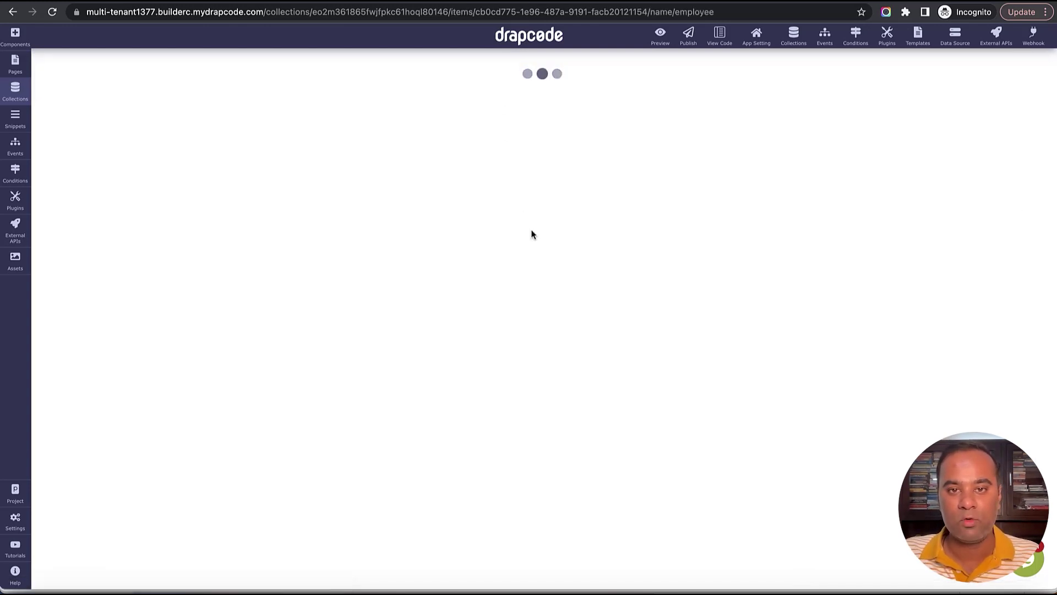
Try adding an employee, find no organizations to pick, and open Organization's data.
left_click(701, 109)
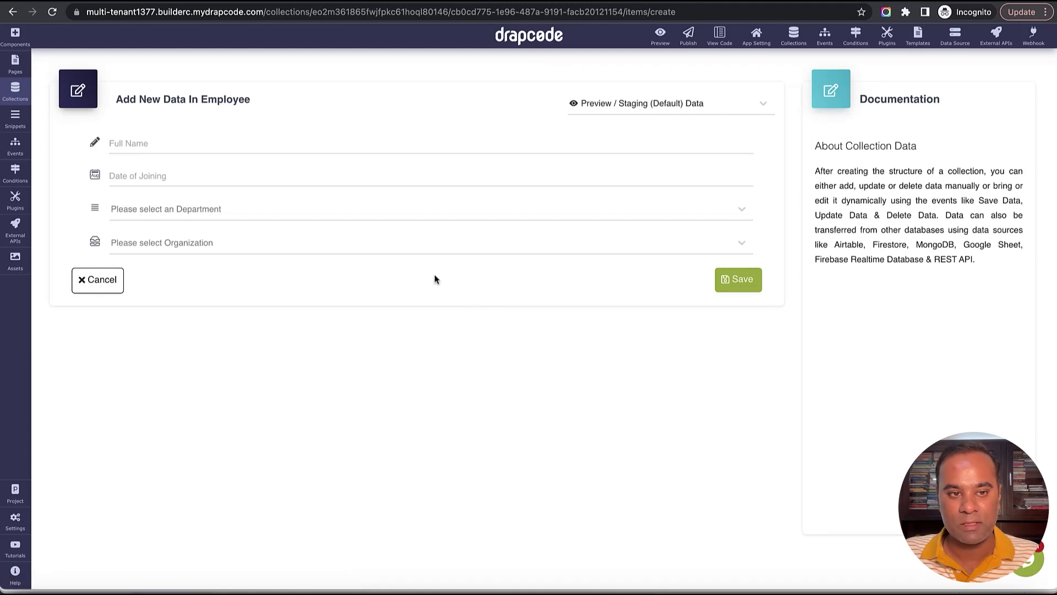
left_click(420, 245)
left_click(400, 331)
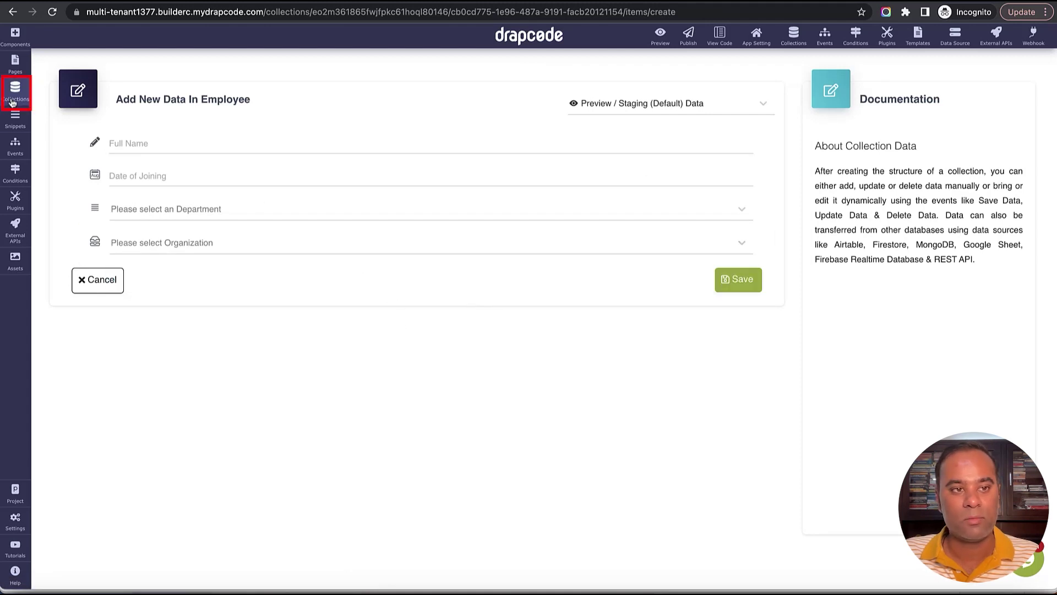
left_click(15, 89)
left_click(90, 149)
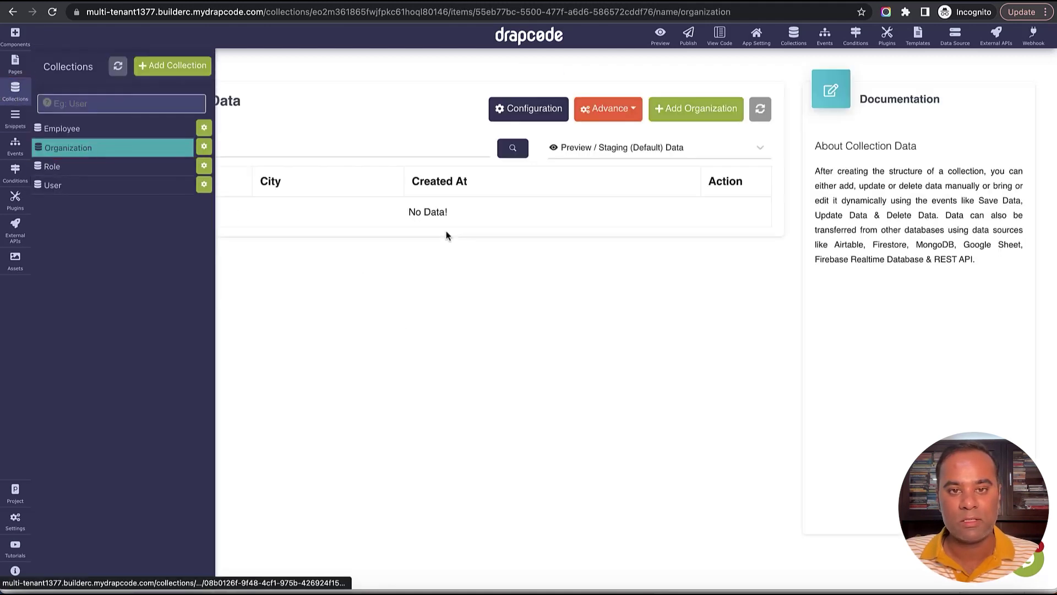
Add an organization named Apple located in New York.
left_click(685, 111)
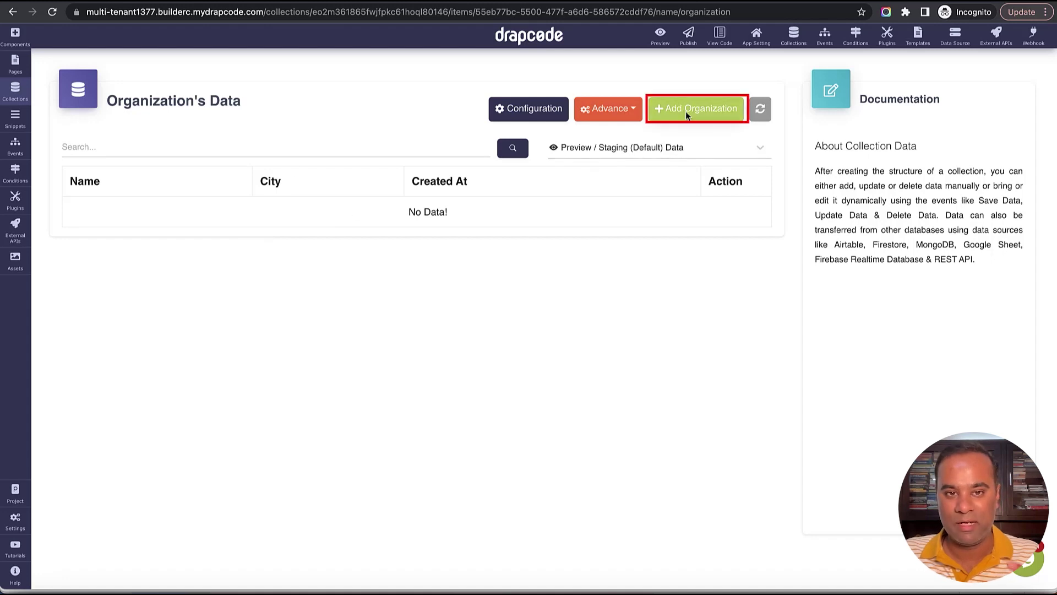
left_click(526, 149)
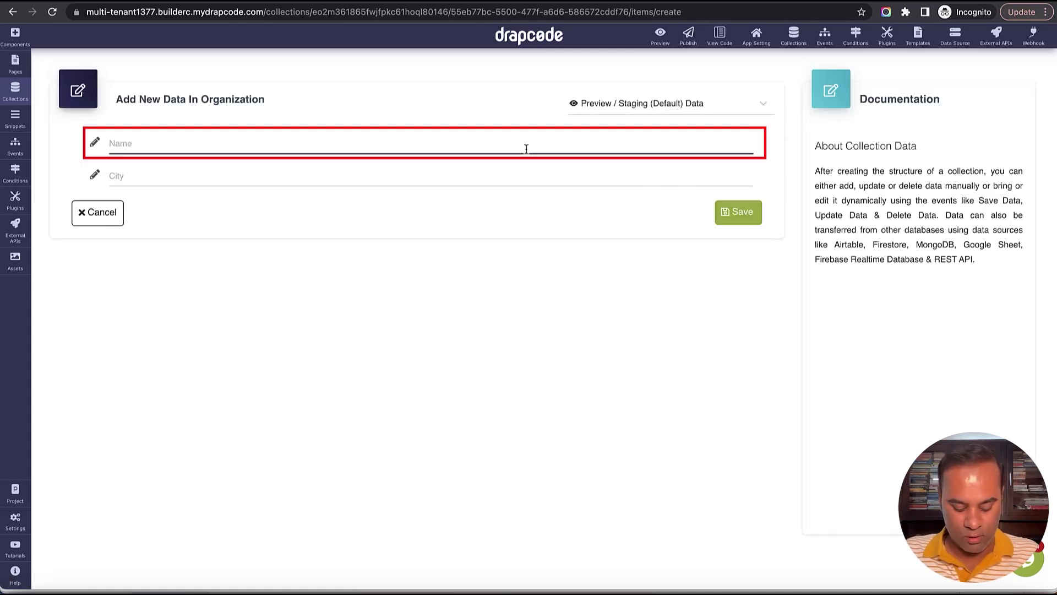
type("Apple")
key("Tab")
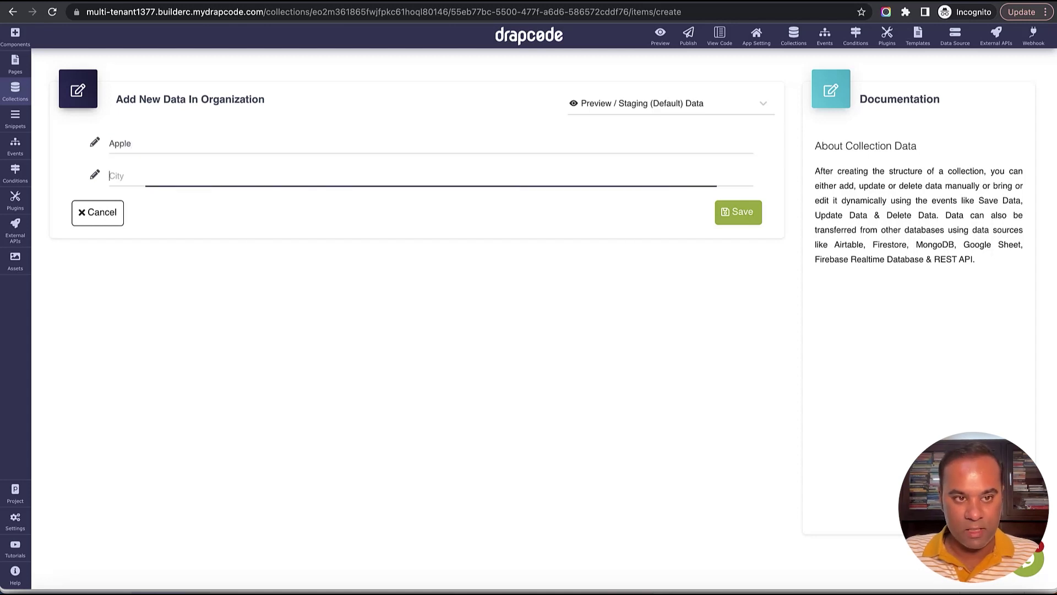
type("New Y")
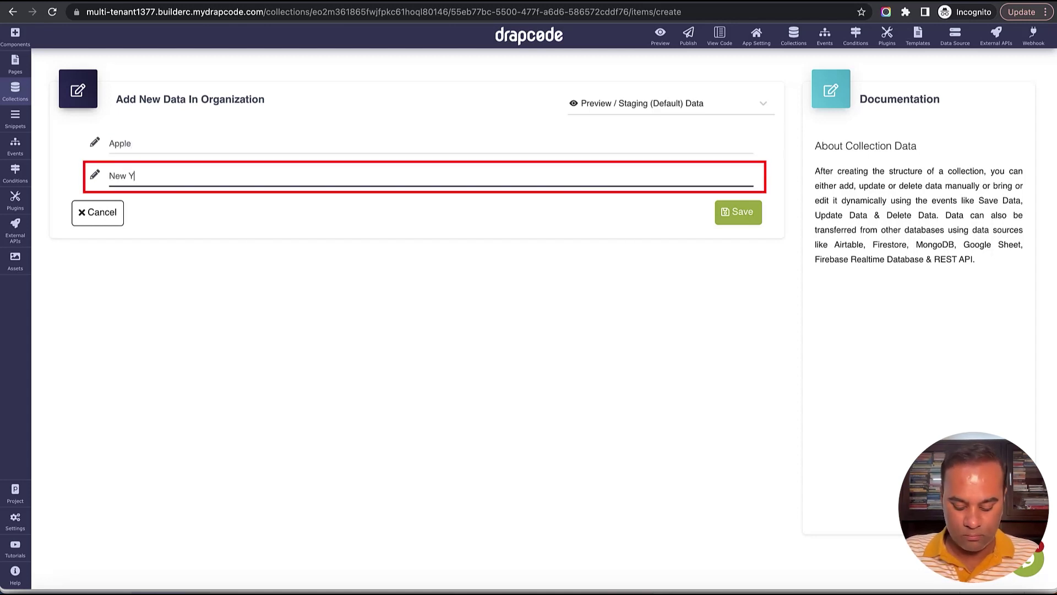
type("ork")
left_click(757, 215)
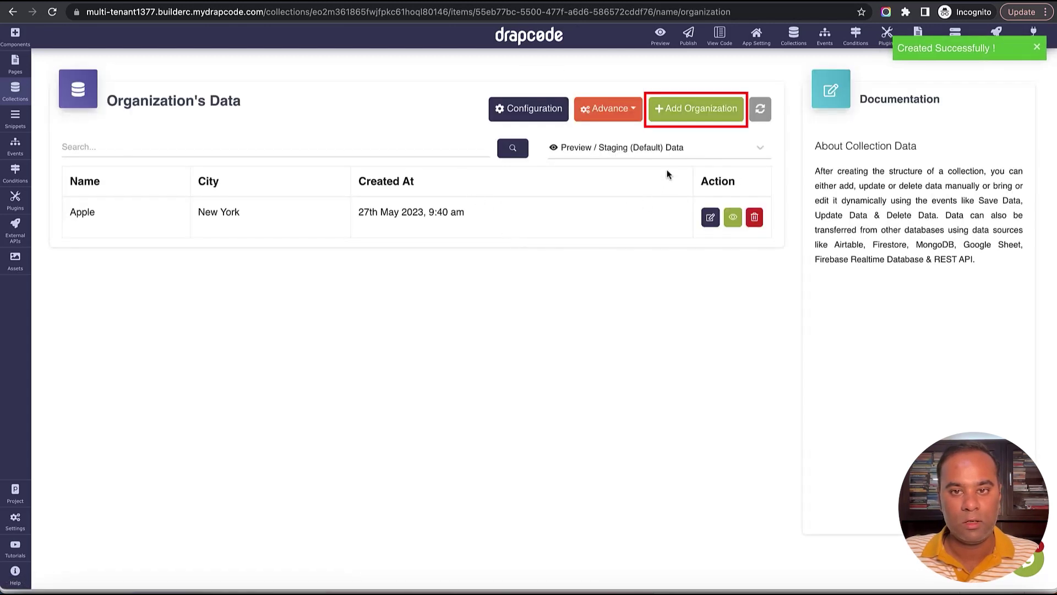
Add an organization named Microsoft located in London.
left_click(686, 118)
left_click(481, 147)
type("M")
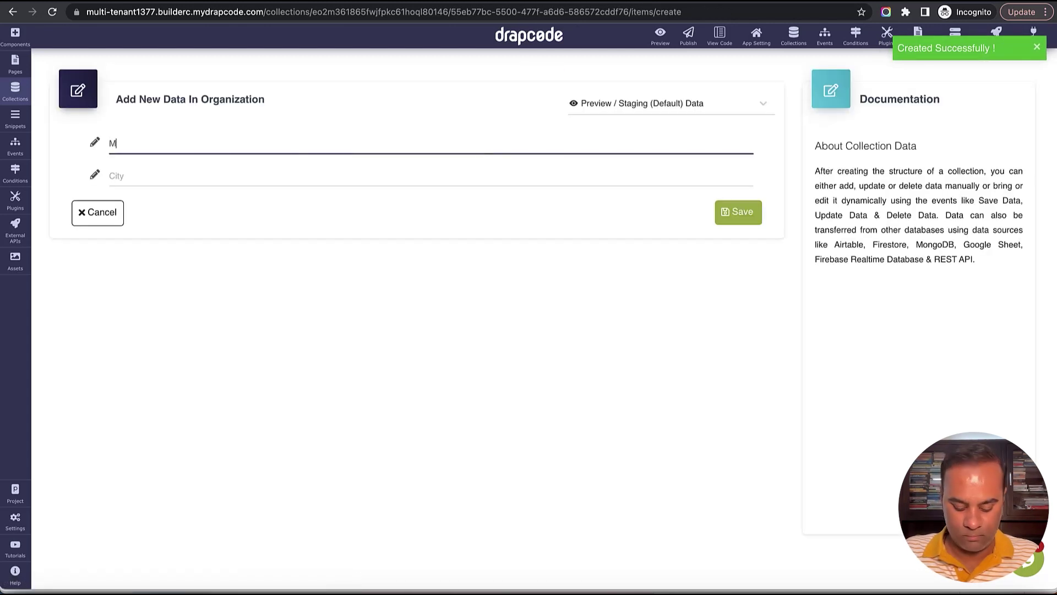
type("icrosoft")
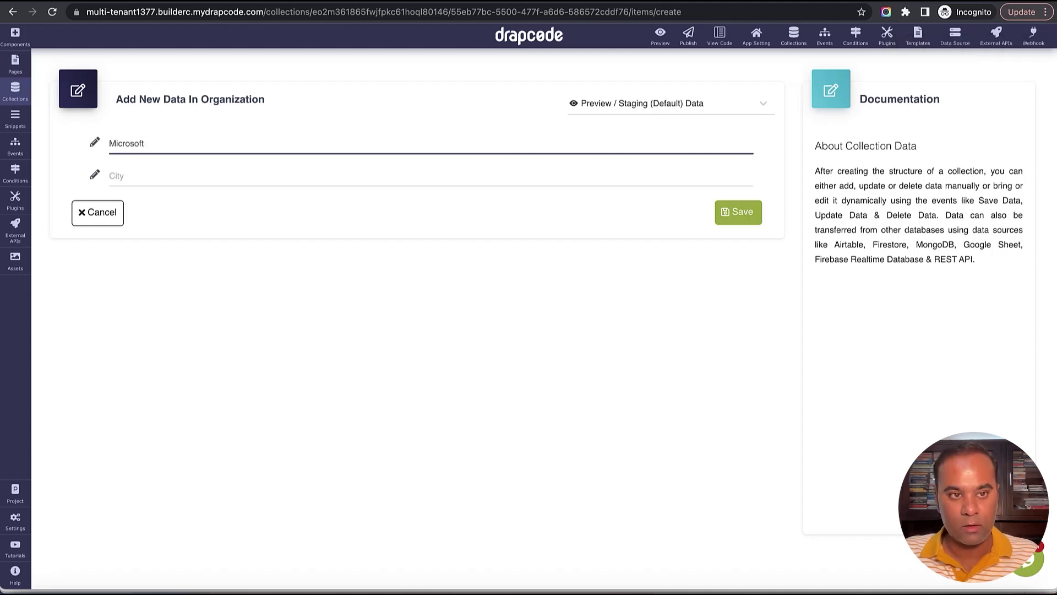
left_click(220, 176)
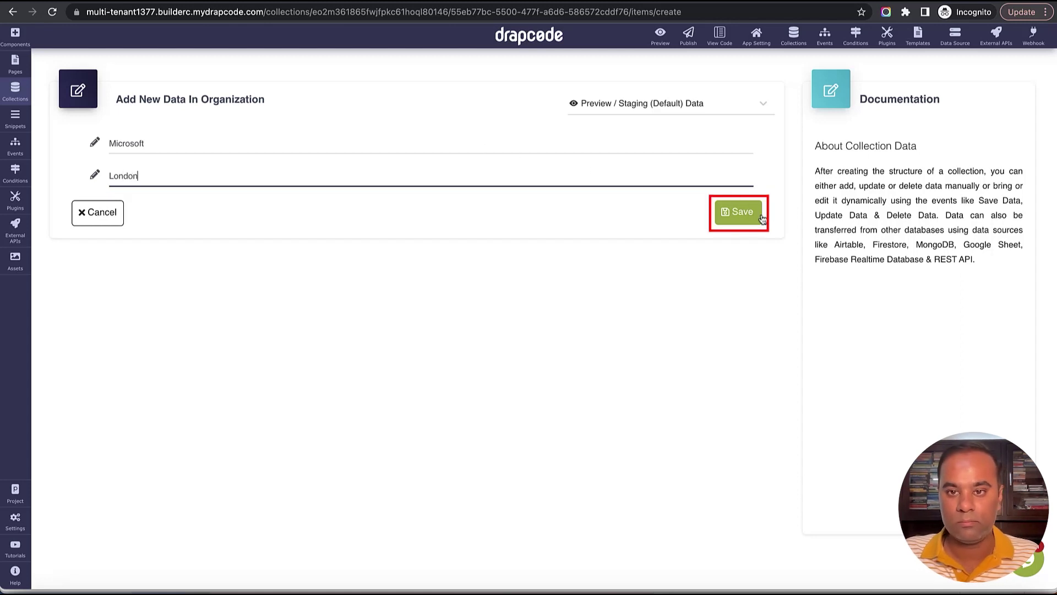
left_click(740, 214)
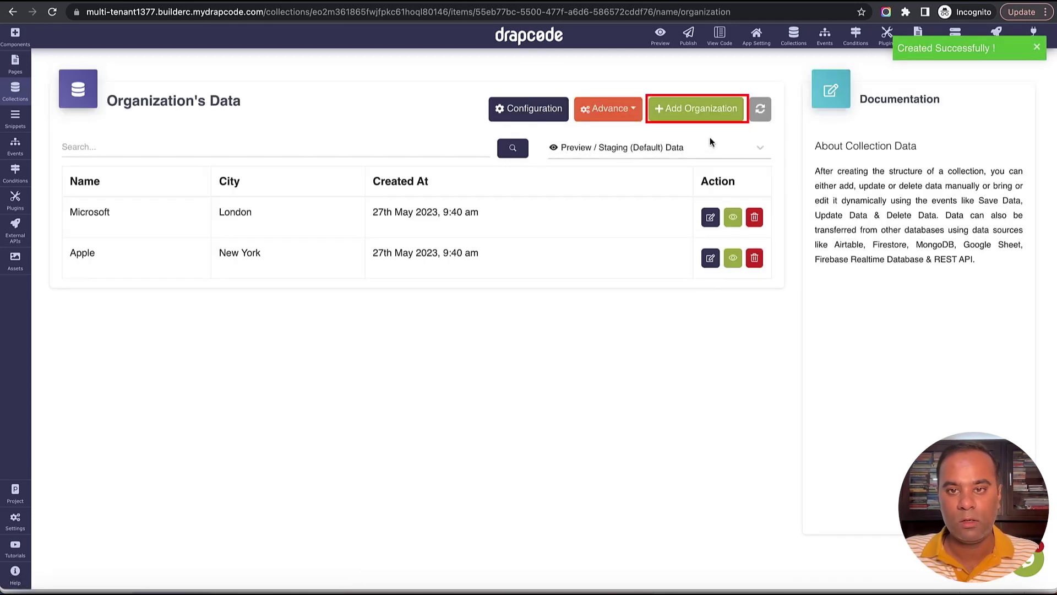
Add an organization named Google located in Washington.
left_click(702, 117)
left_click(457, 147)
type("G")
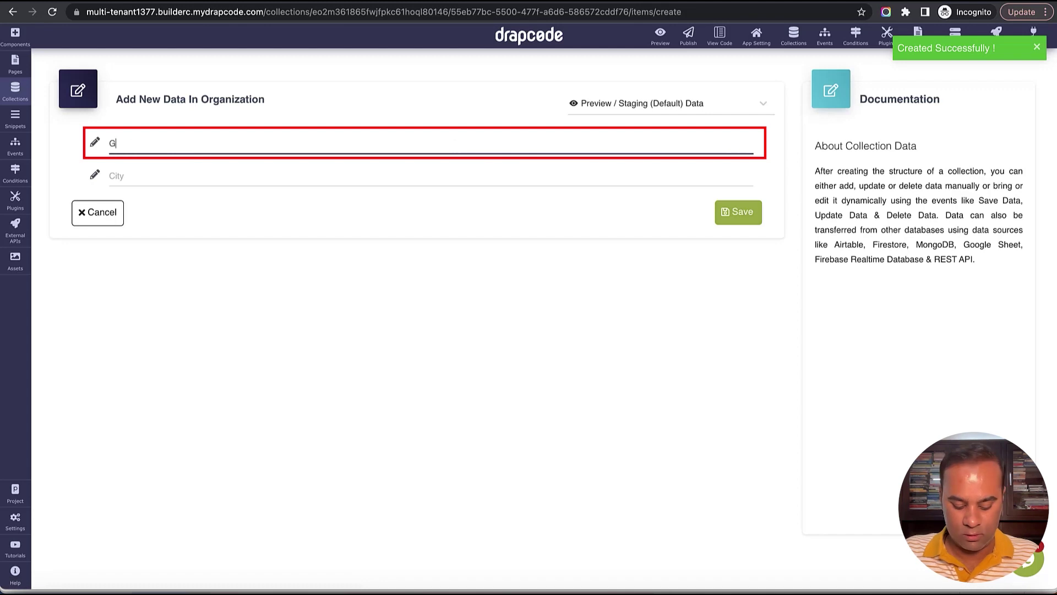
type("oogle")
key("Tab")
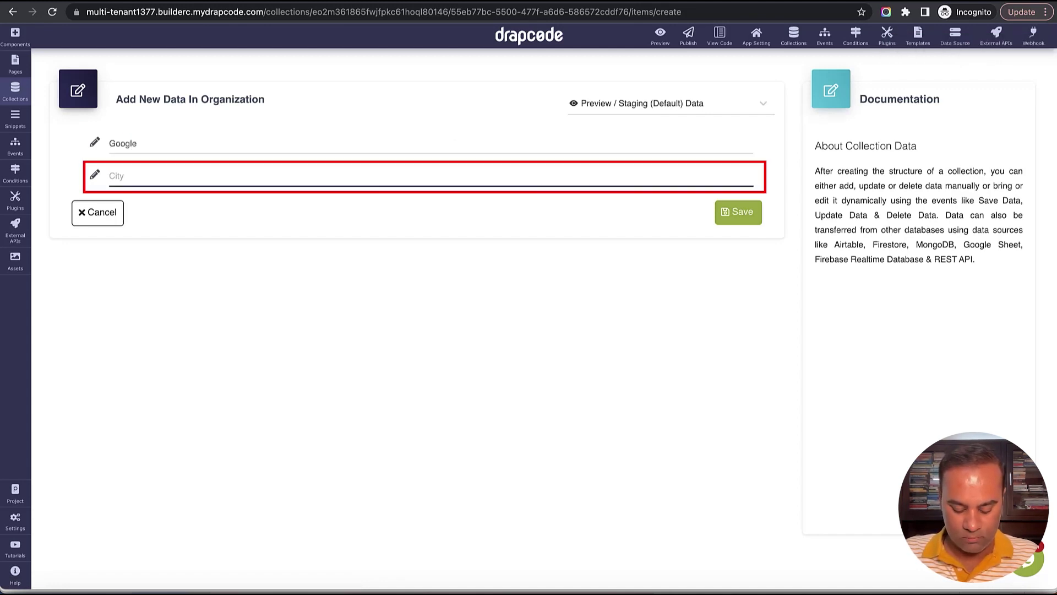
type("Washington")
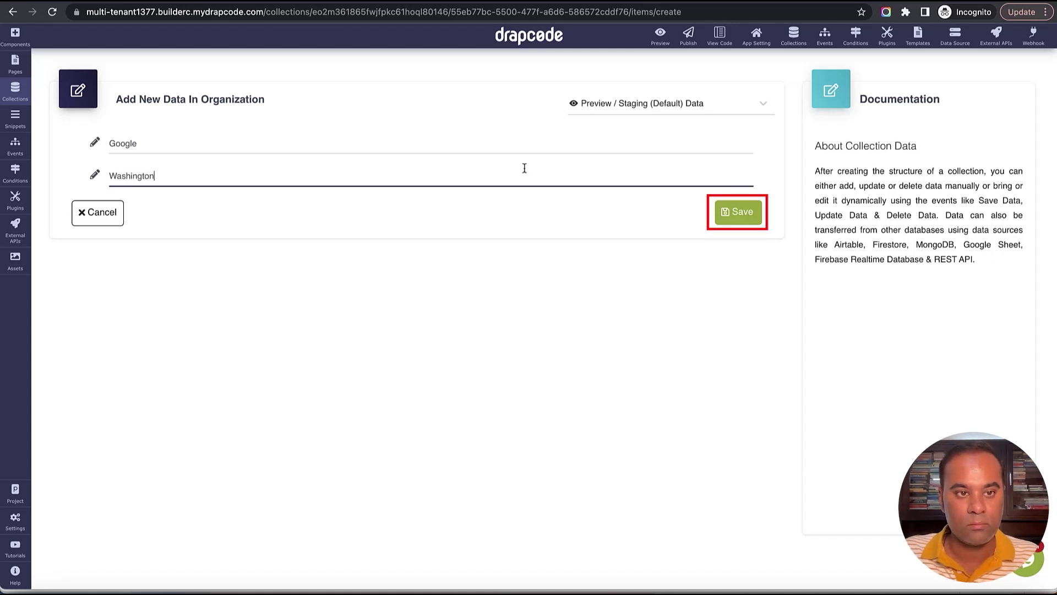
left_click(714, 210)
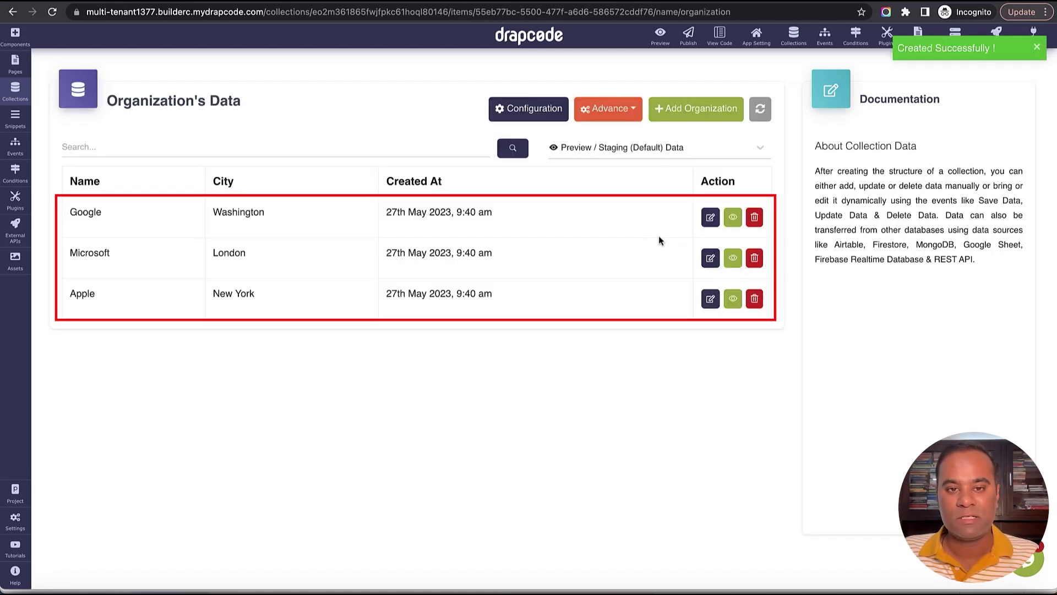
left_click(15, 90)
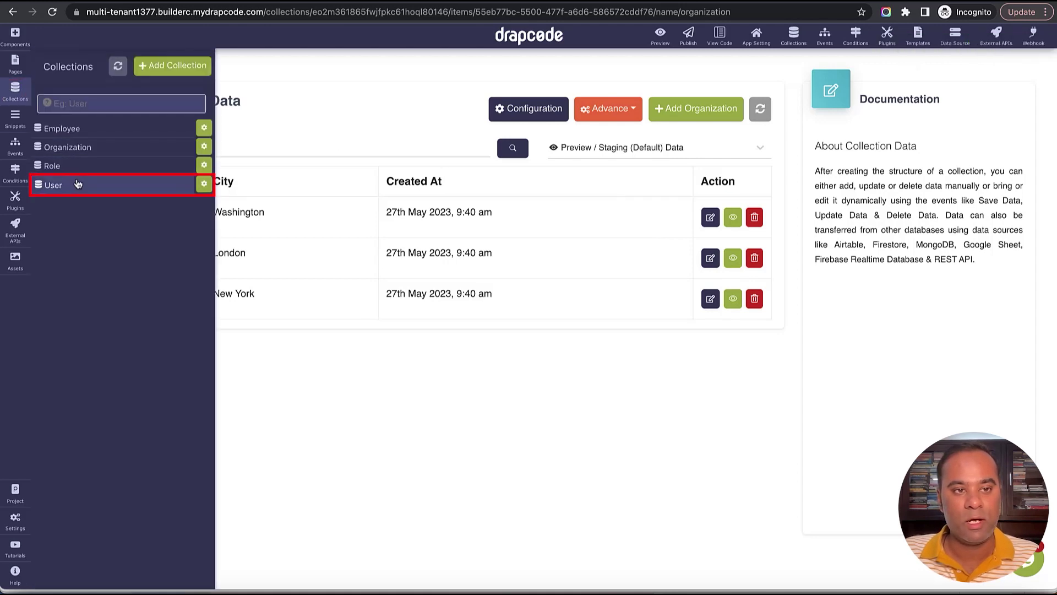
Add Employee 1, joined May 19, 2023, in Sales at Apple.
left_click(79, 186)
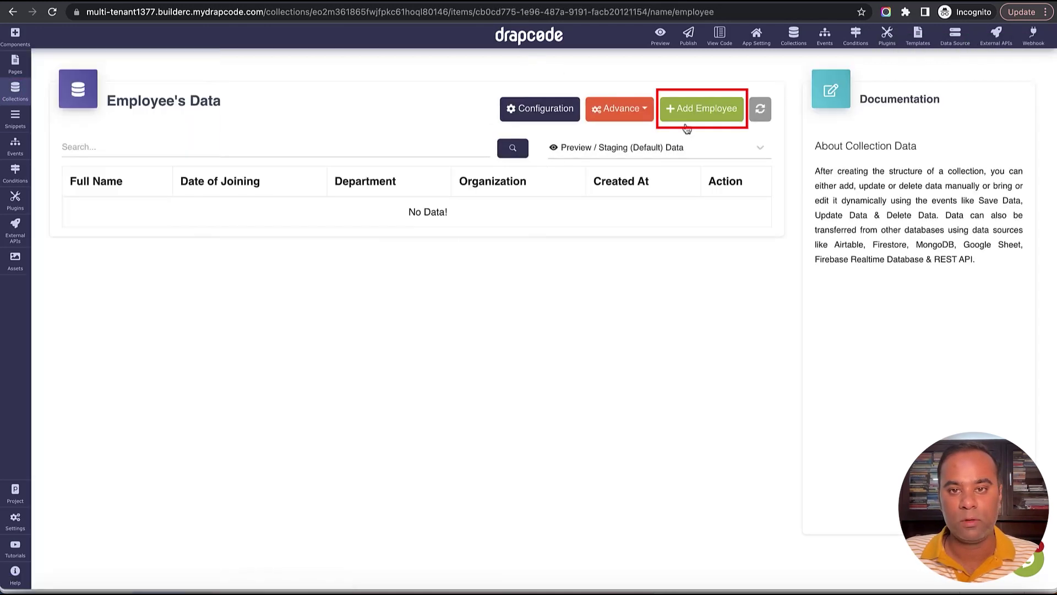
left_click(696, 109)
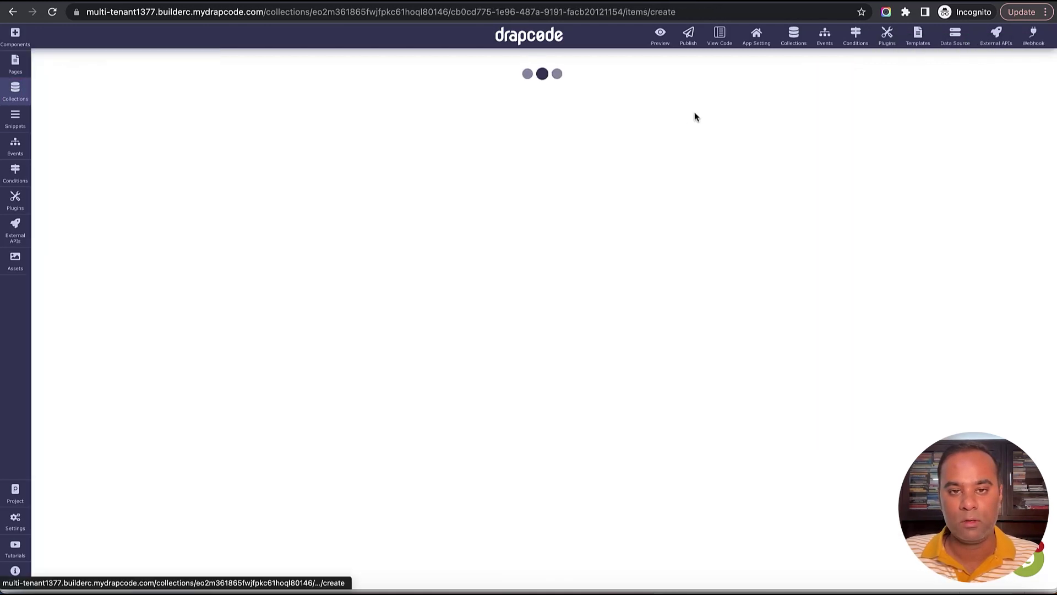
left_click(458, 149)
type("Employee 1")
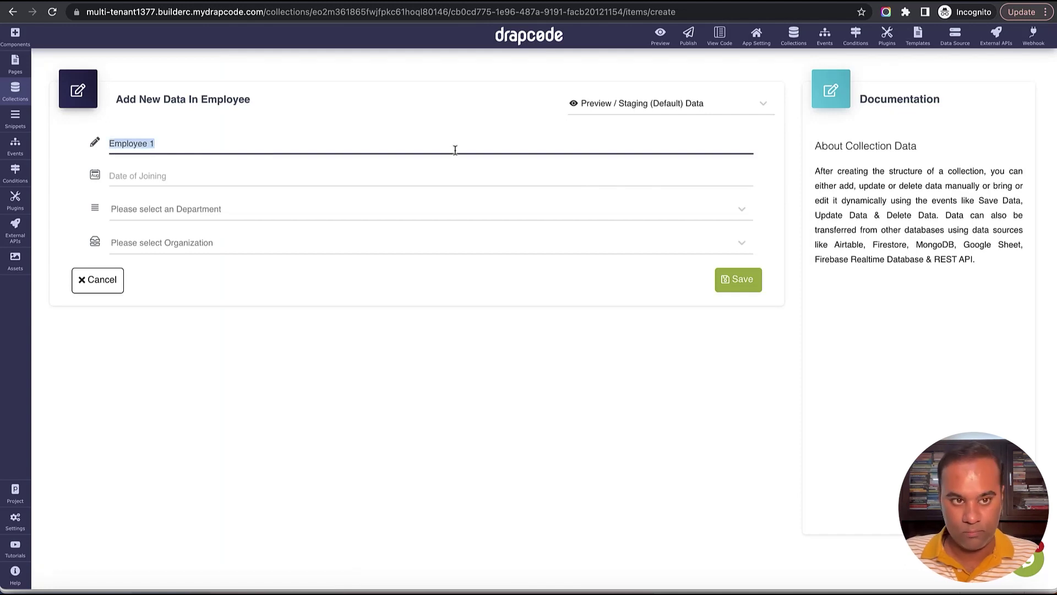
left_click(444, 173)
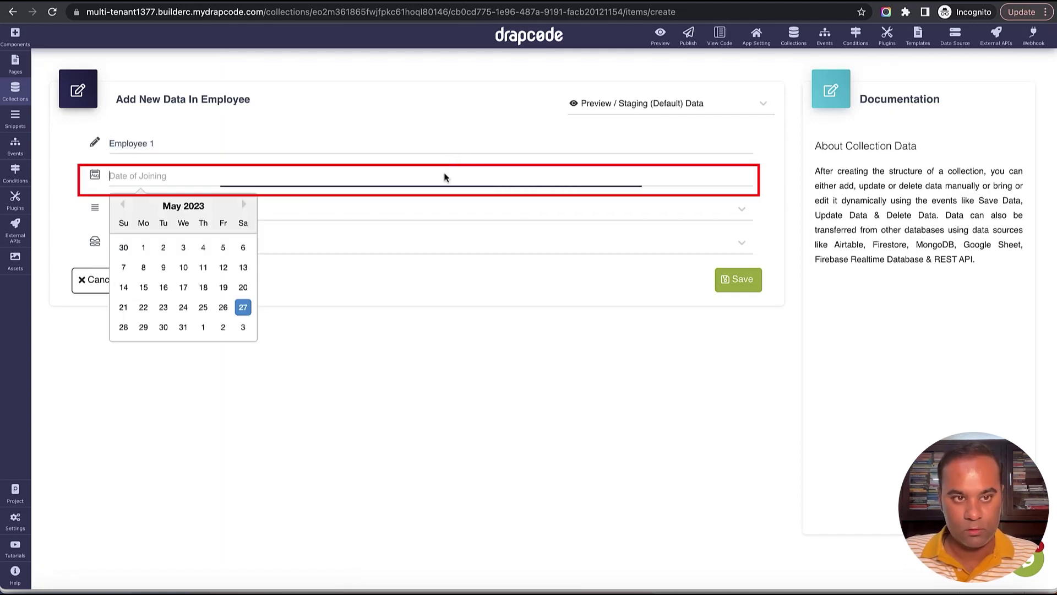
left_click(223, 287)
left_click(231, 214)
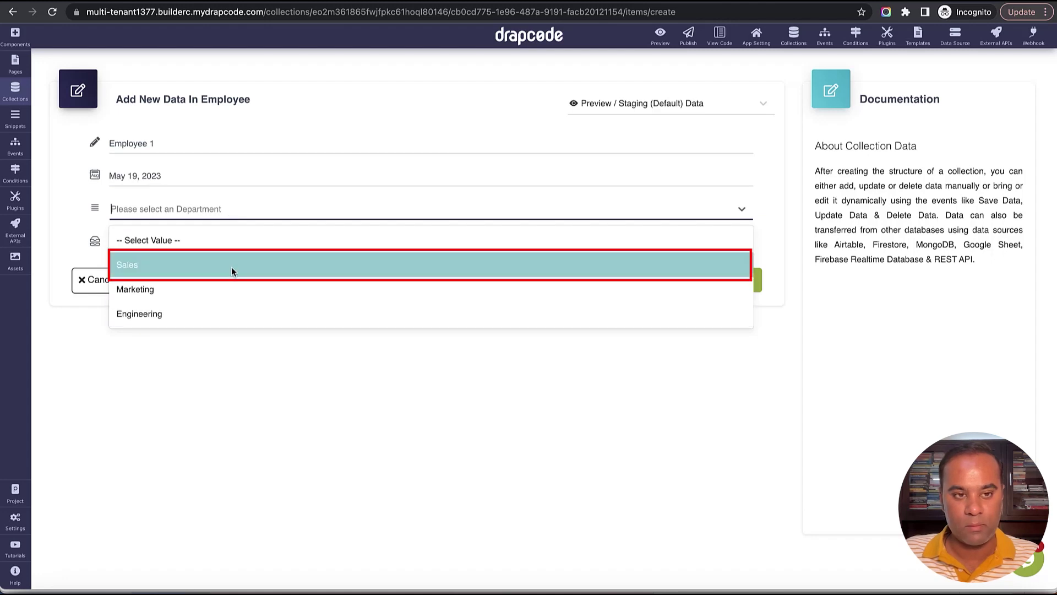
left_click(231, 267)
left_click(230, 245)
left_click(230, 298)
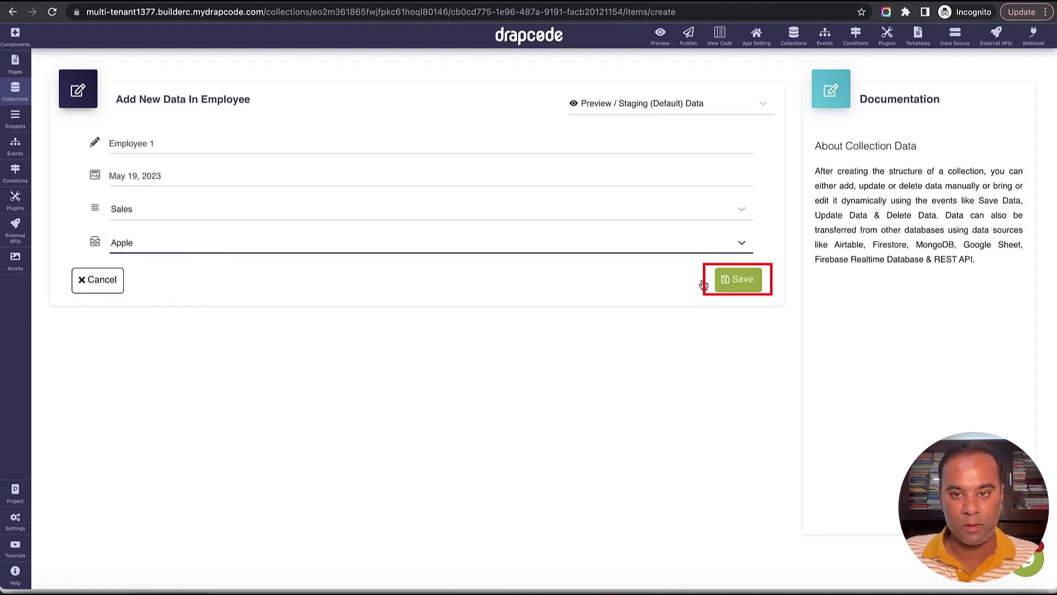
left_click(734, 282)
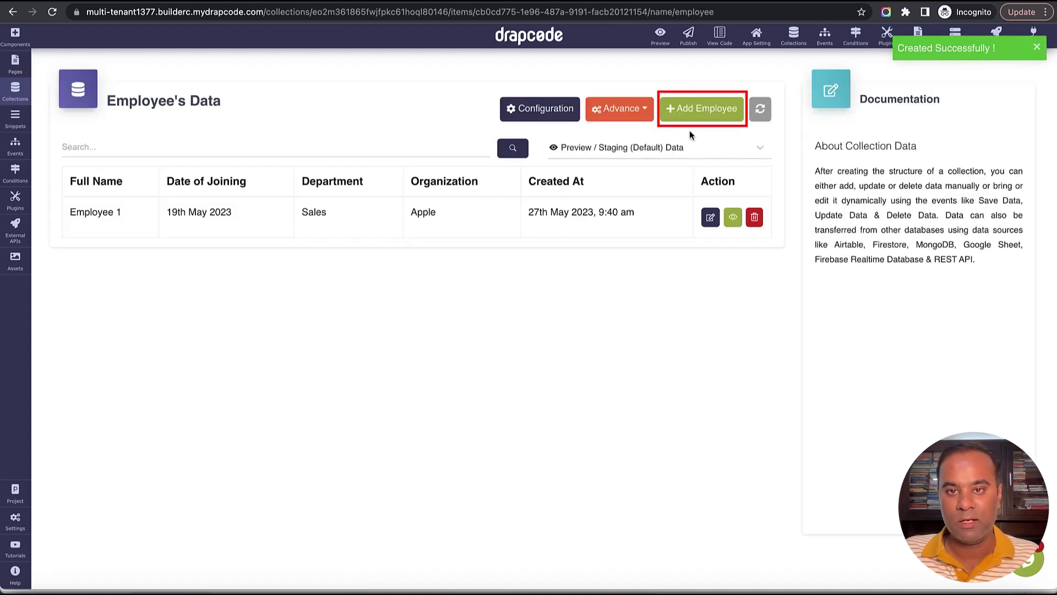
Add Employee 2, joined May 11, 2023, in Engineering at Microsoft.
left_click(696, 113)
left_click(430, 146)
type("Employee 1")
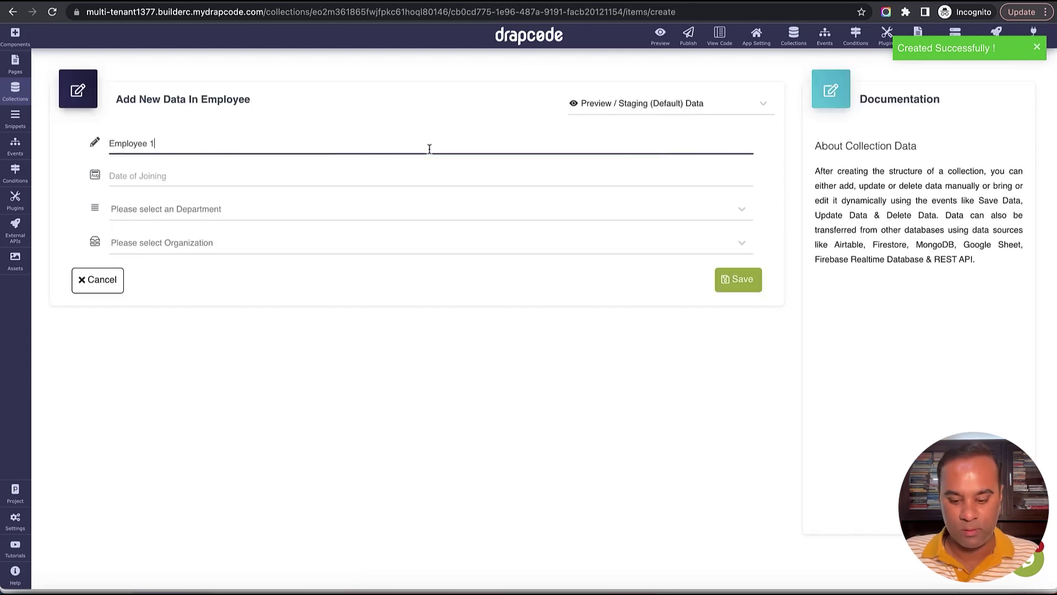
key("BackSpace")
type("2")
left_click(401, 175)
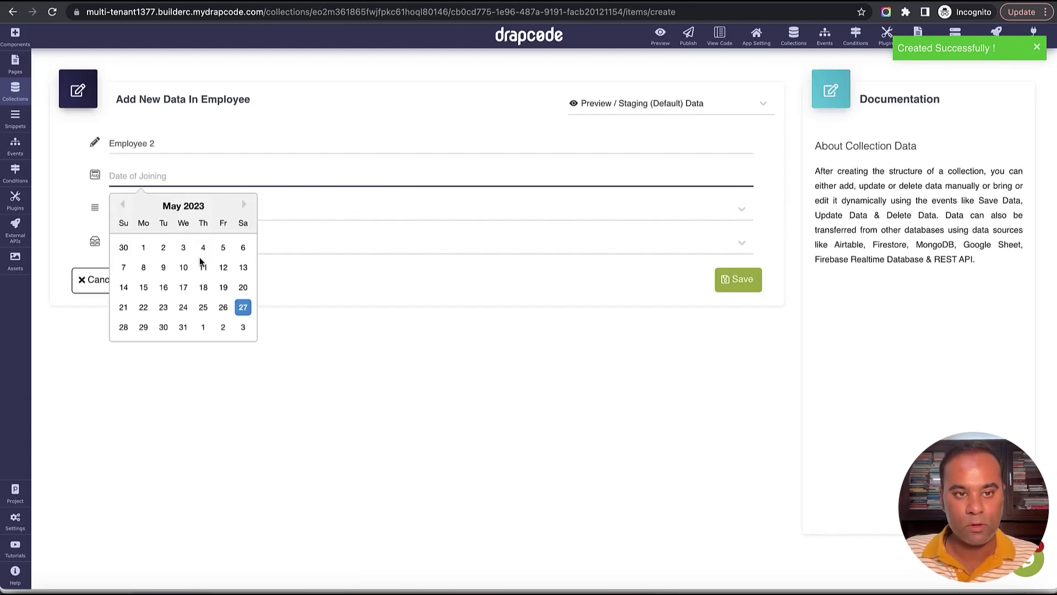
left_click(203, 268)
left_click(228, 212)
left_click(224, 312)
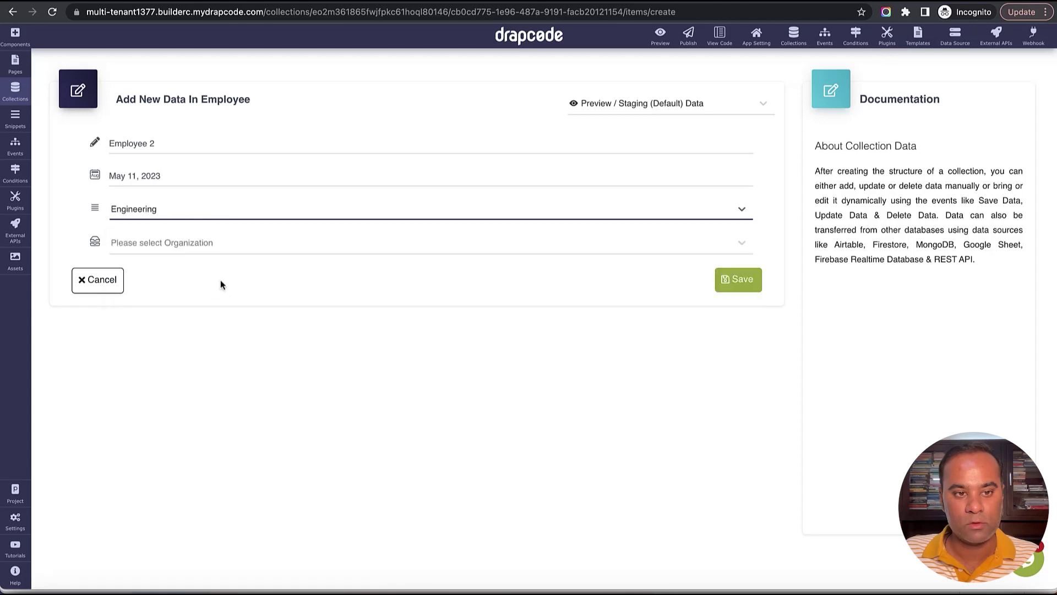
left_click(216, 245)
left_click(217, 319)
left_click(725, 288)
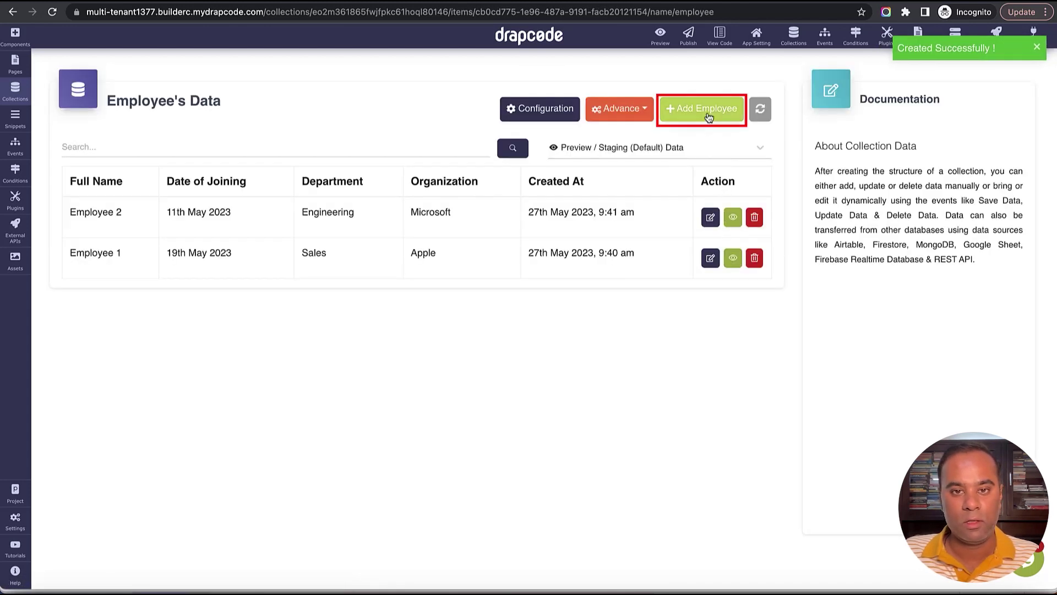
Add Employee 3, joined May 11, 2023, in Engineering at Google.
left_click(708, 114)
left_click(452, 150)
type("Employee 1")
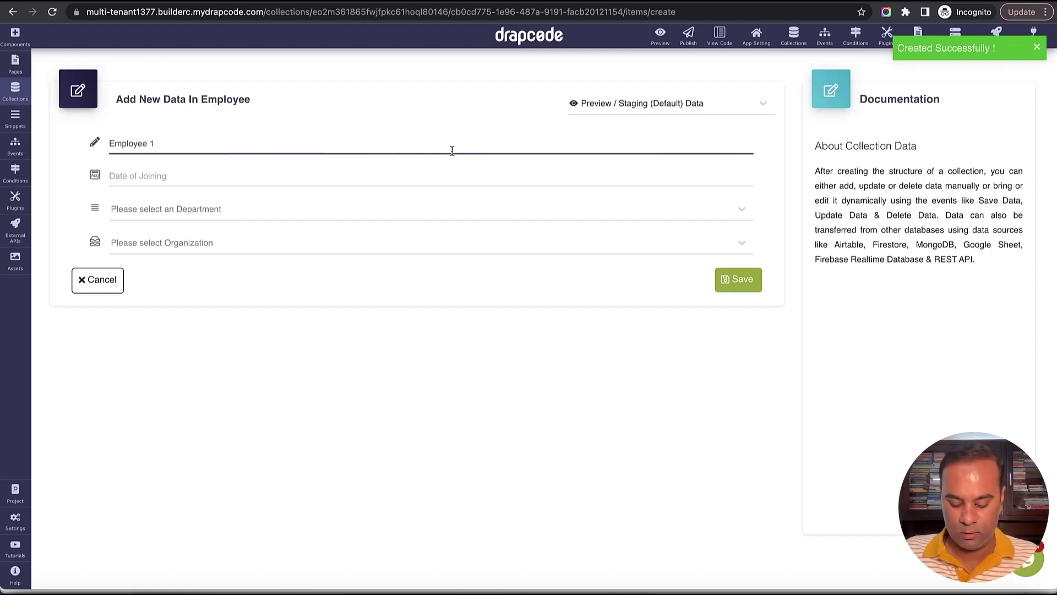
left_click(452, 175)
left_click(226, 267)
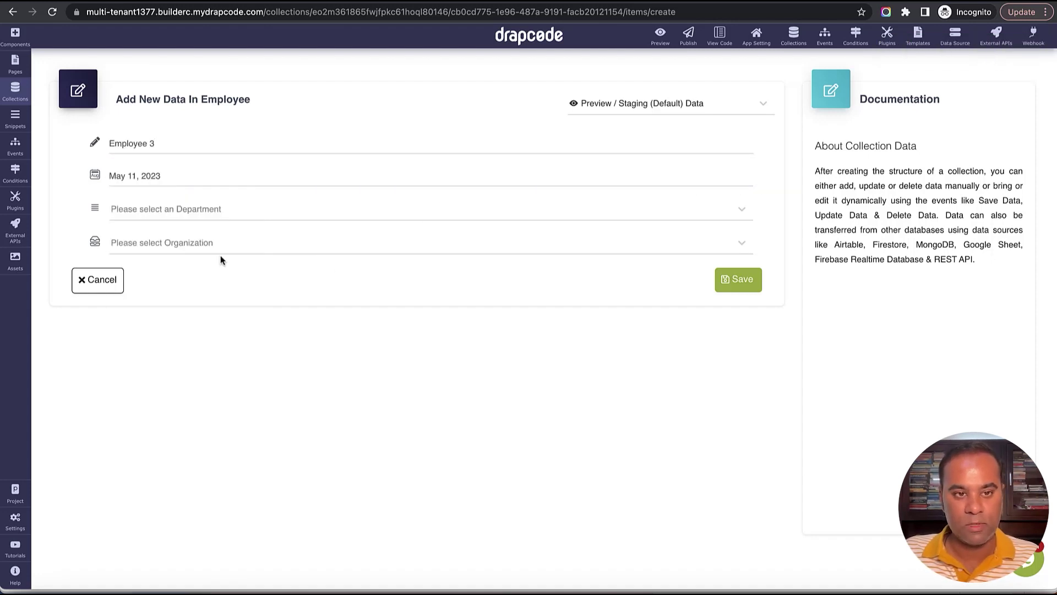
left_click(246, 214)
left_click(240, 311)
left_click(232, 244)
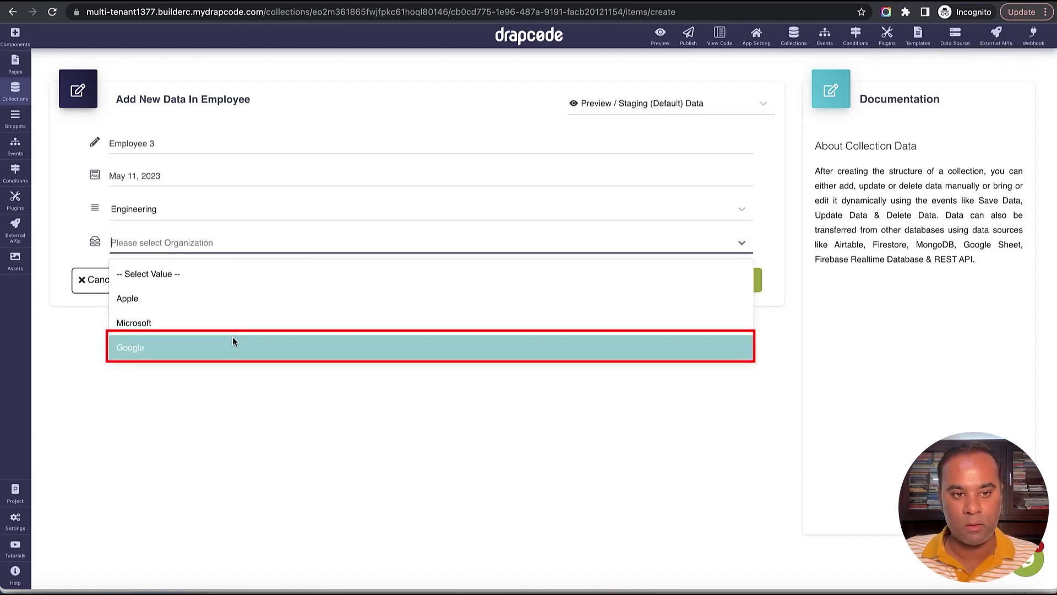
left_click(232, 338)
left_click(739, 281)
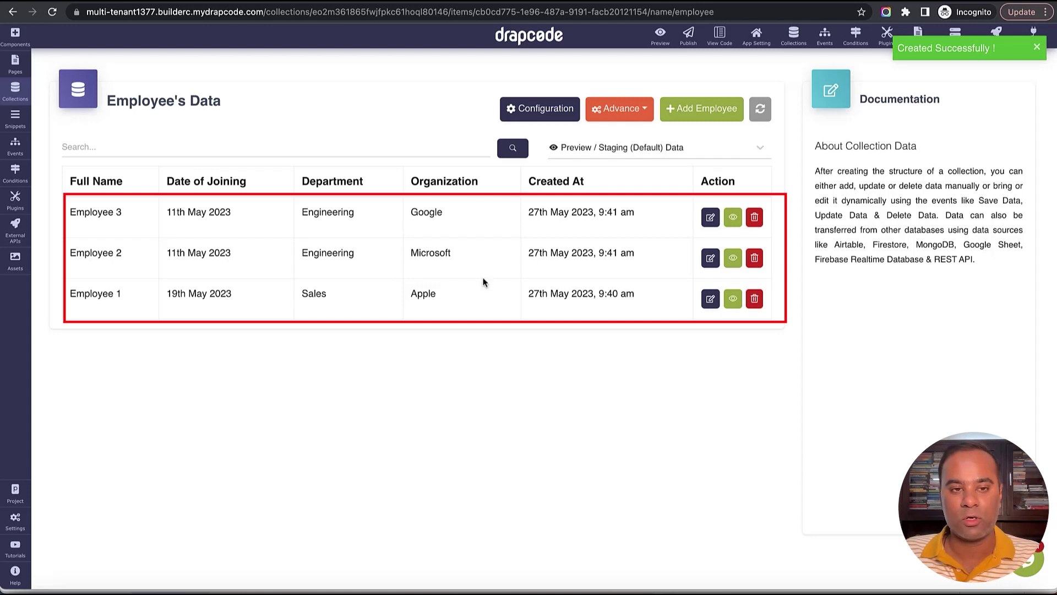
left_click(16, 71)
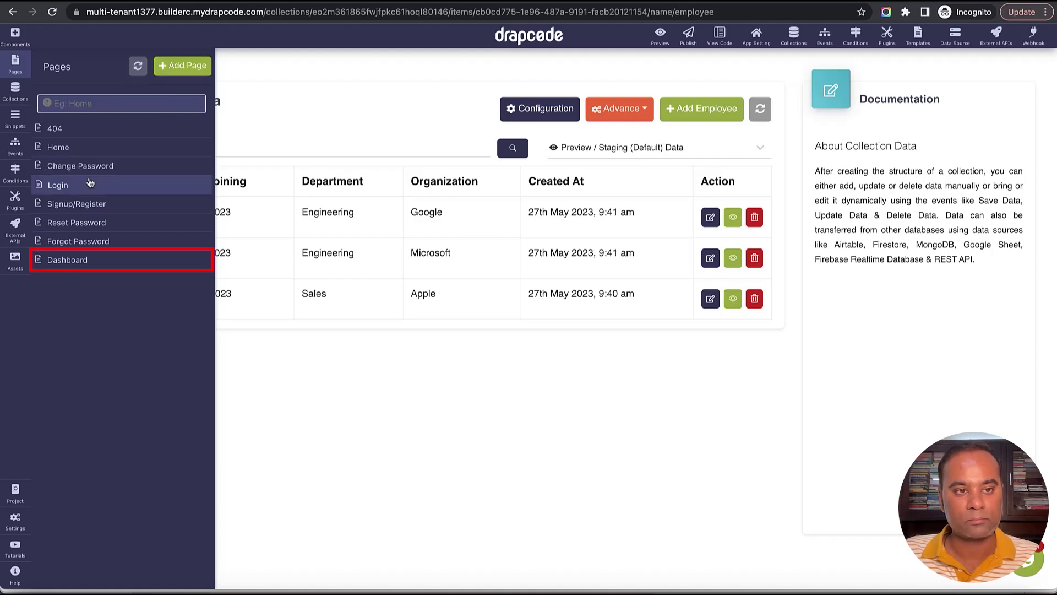
Open the Dashboard page and delete its heading, the hero element and the Sub-Heading section.
left_click(96, 263)
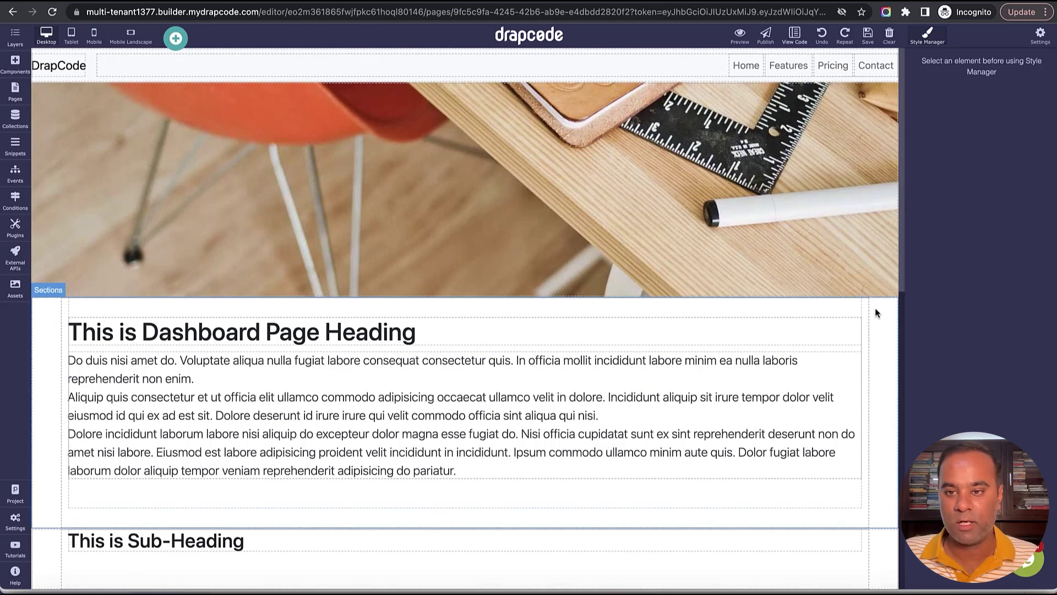
left_click(874, 306)
left_click(874, 289)
left_click(867, 108)
left_click(873, 79)
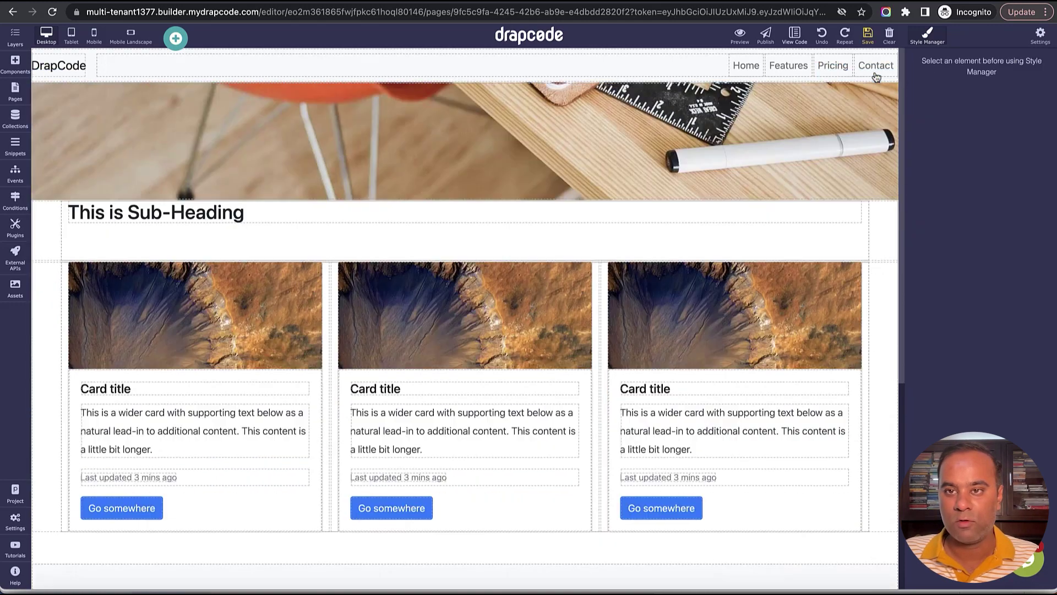
left_click(894, 223)
key("Delete")
Delete the three-card section, the large footer and the Mini Footer, then save the page.
left_click(883, 239)
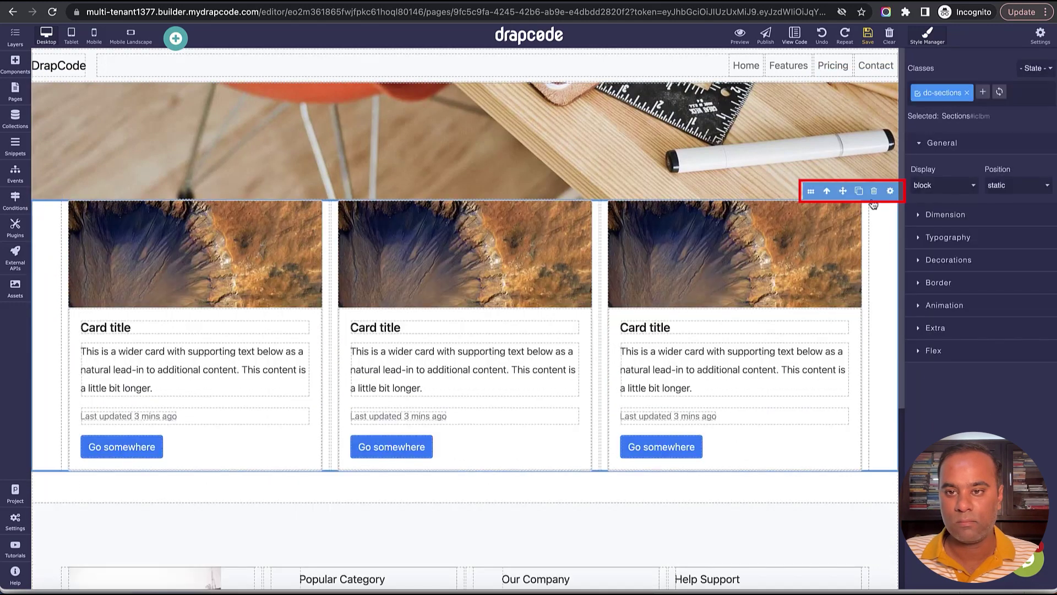
key("Delete")
left_click(881, 267)
key("Delete")
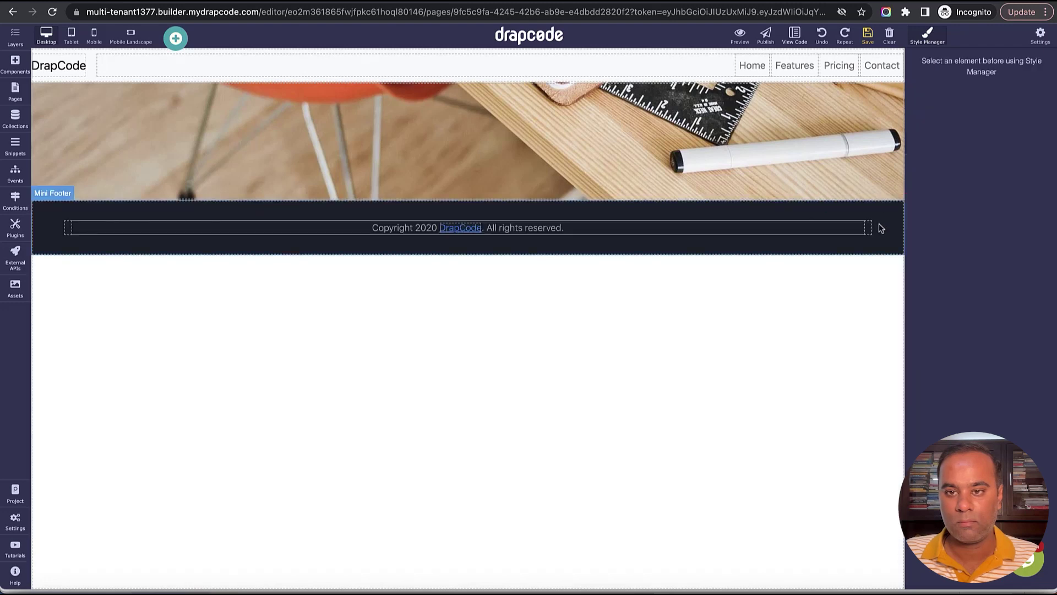
left_click(881, 228)
key("Delete")
left_click(867, 34)
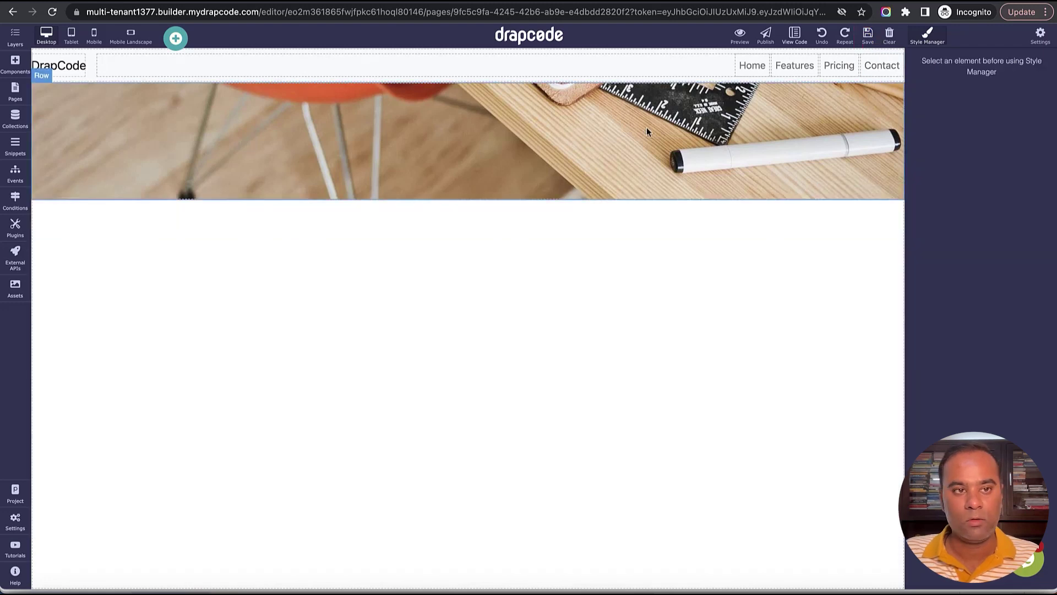
Confirm the Dashboard page's access is Secured (Only LoggedIn User) in its settings.
left_click(15, 91)
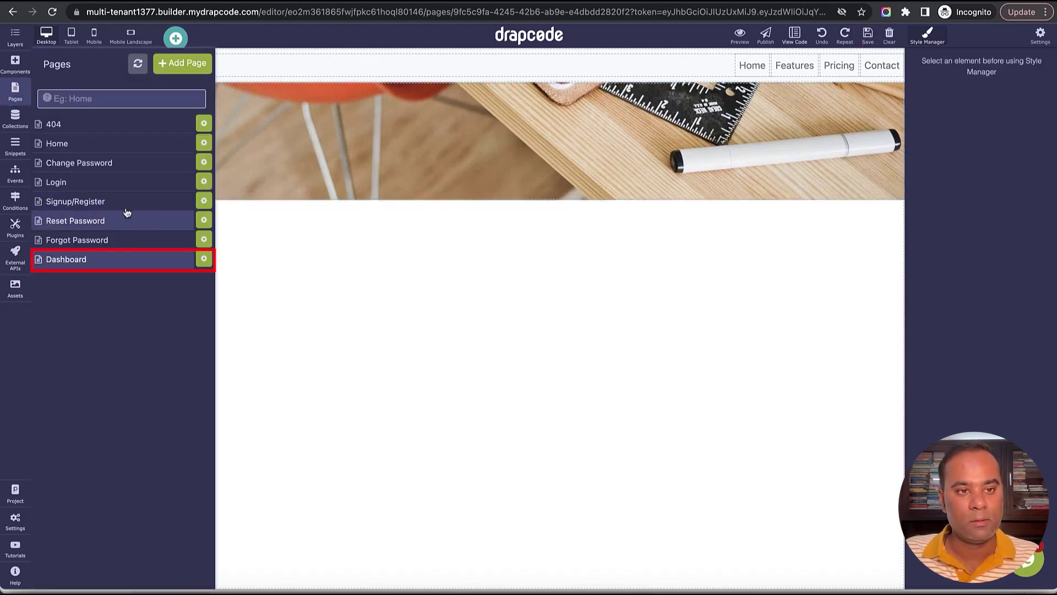
left_click(203, 258)
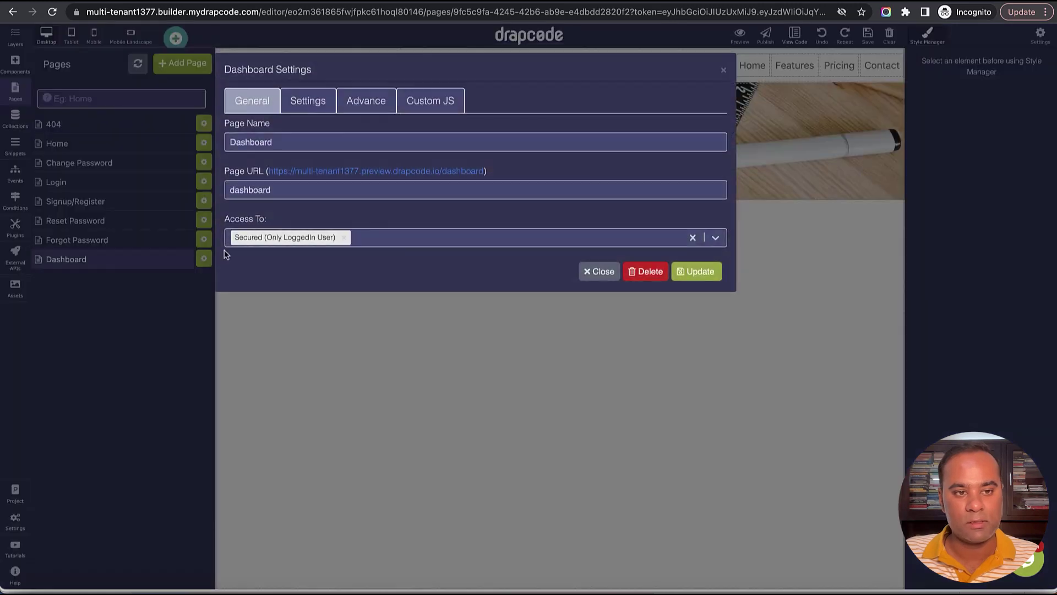
left_click(379, 242)
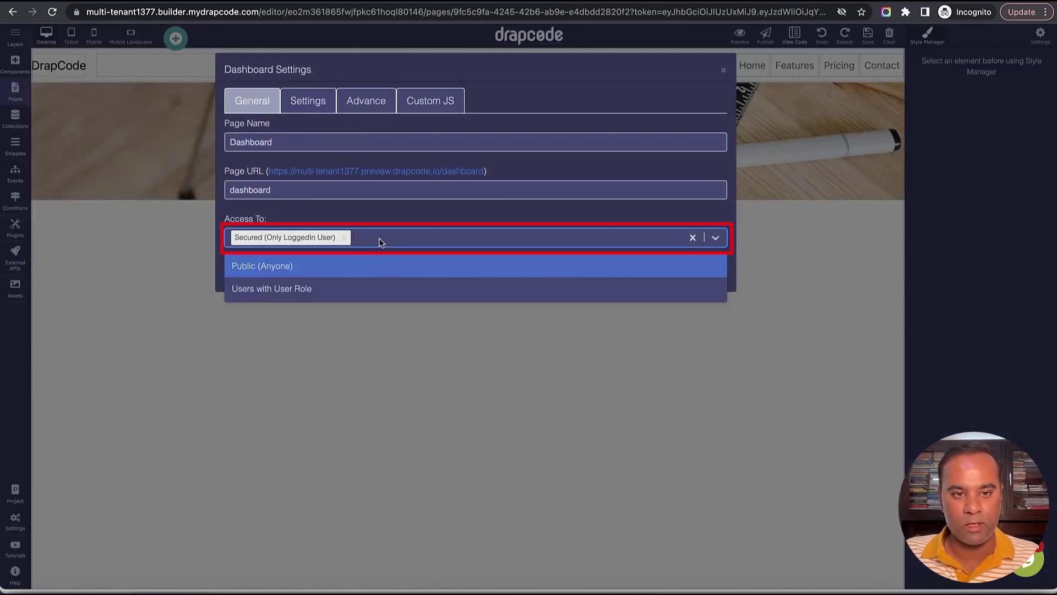
left_click(724, 72)
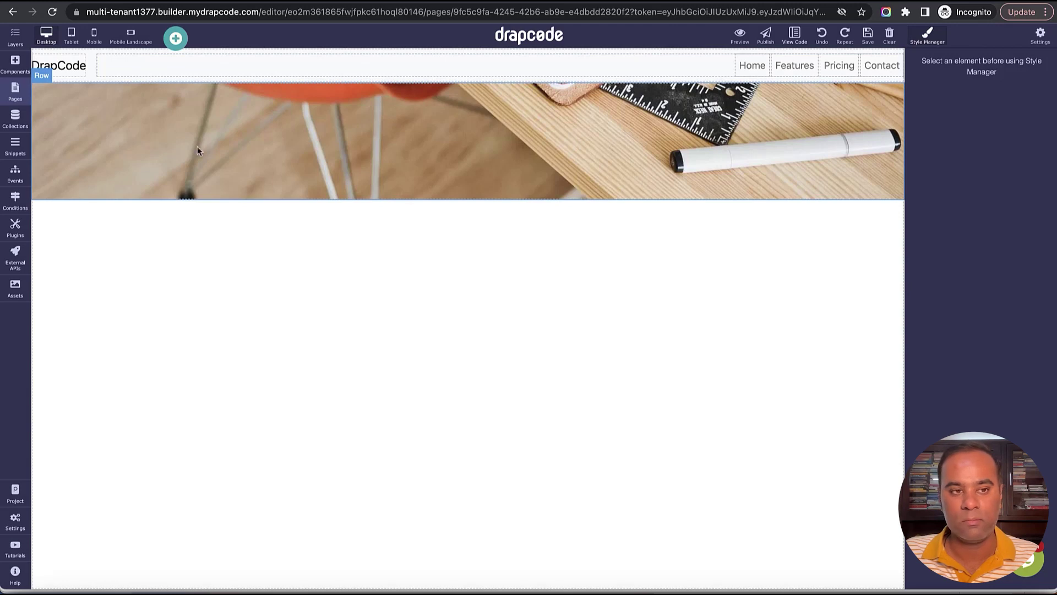
left_click(17, 93)
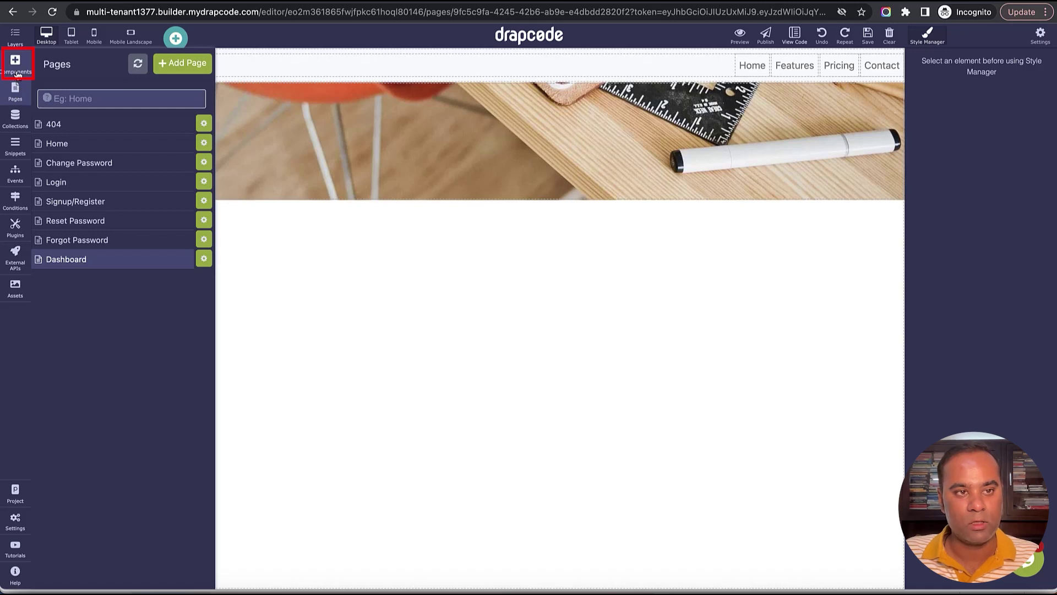
Add a single blank-column section below the hero and drop a data table into it.
left_click(17, 74)
left_click_drag(55, 220, 182, 371)
left_click(247, 150)
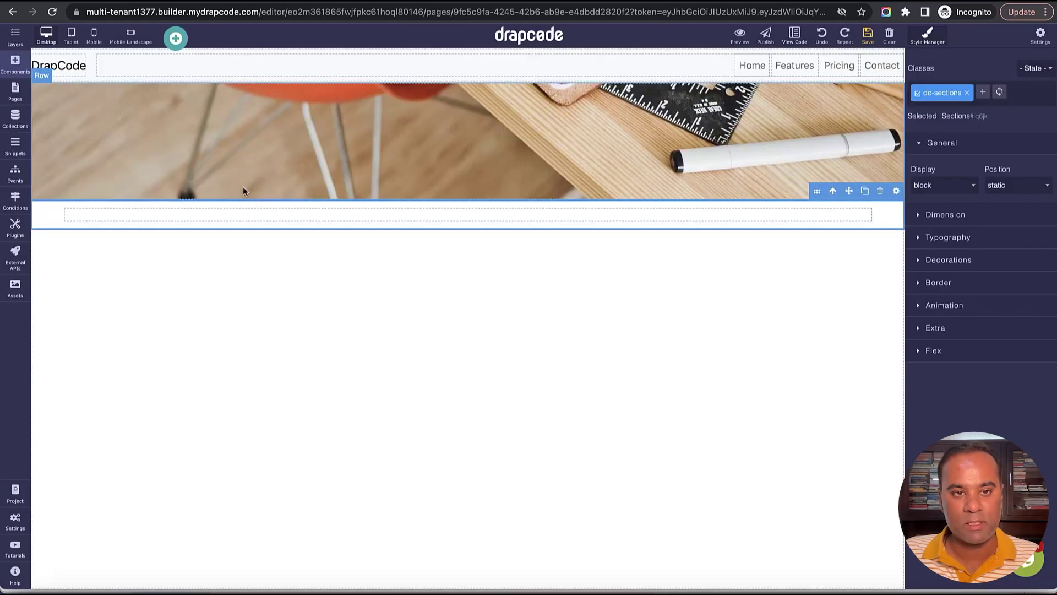
left_click(15, 63)
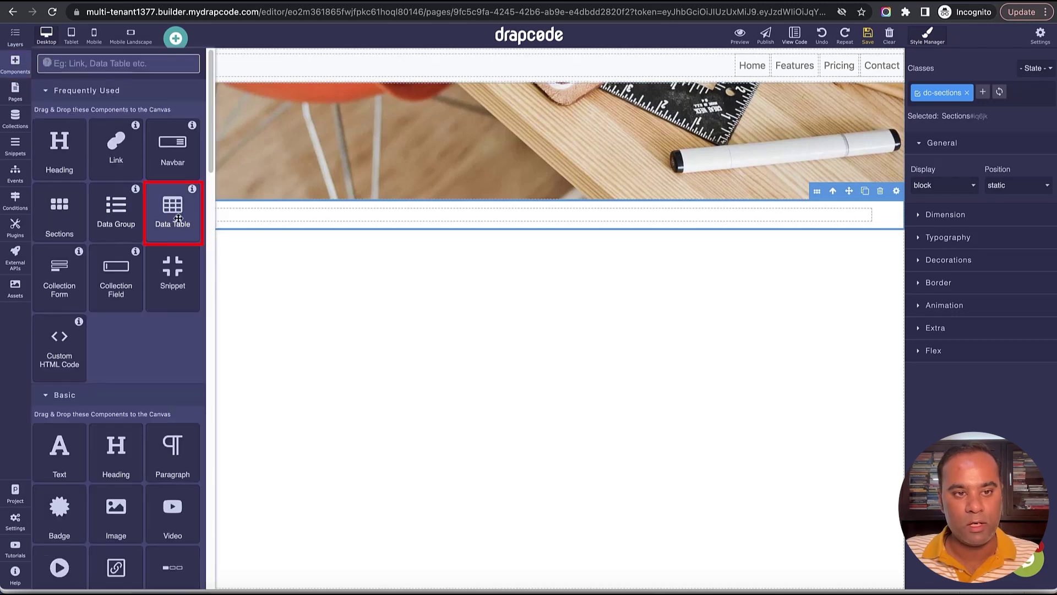
left_click_drag(178, 219, 419, 217)
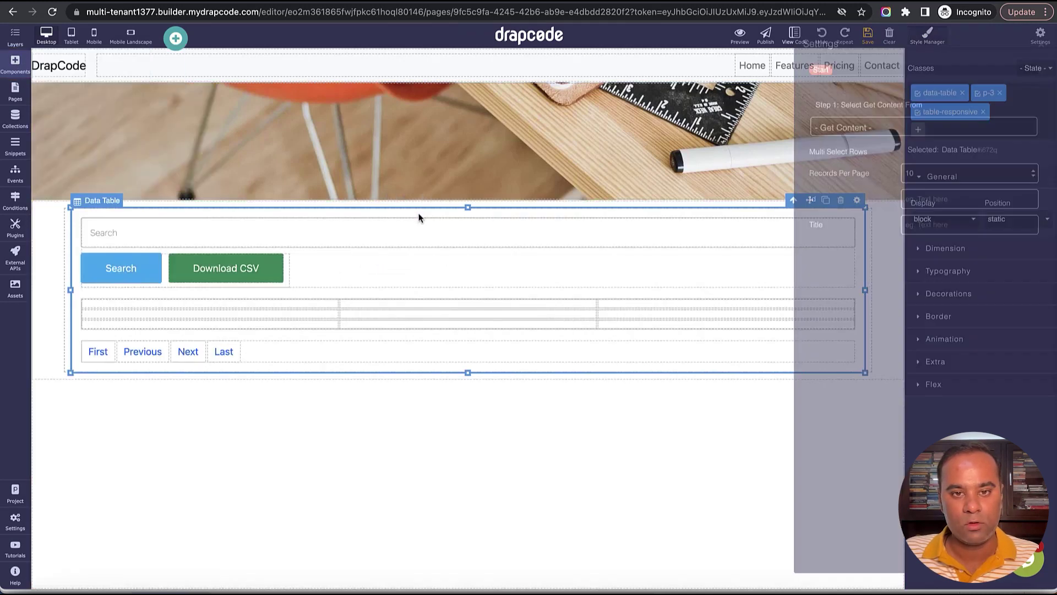
Bind the table to the Employee collection, filtered to the current logged-in user's tenant, and save.
left_click(882, 144)
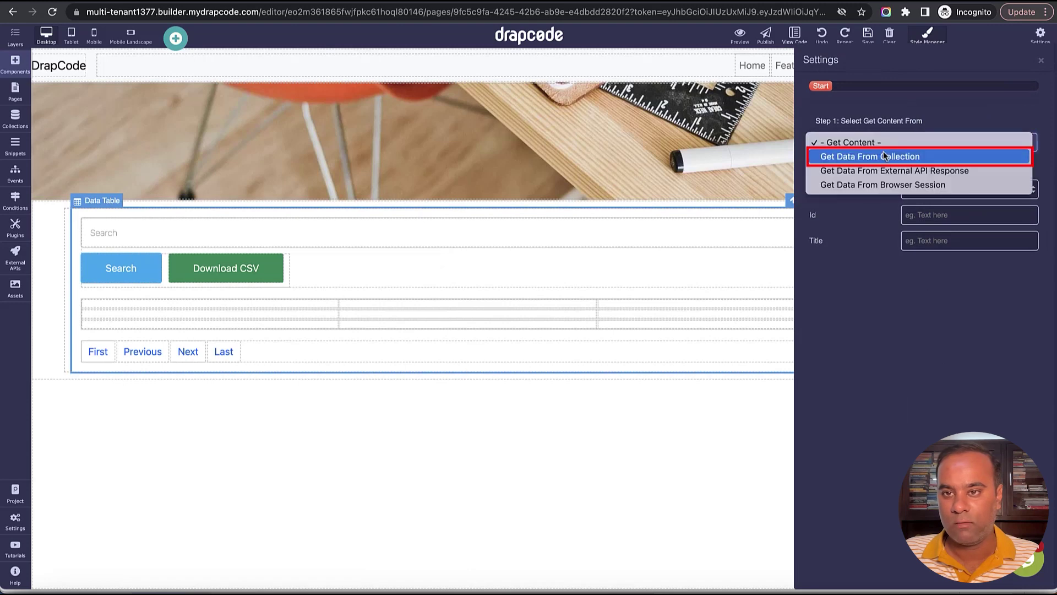
left_click(885, 157)
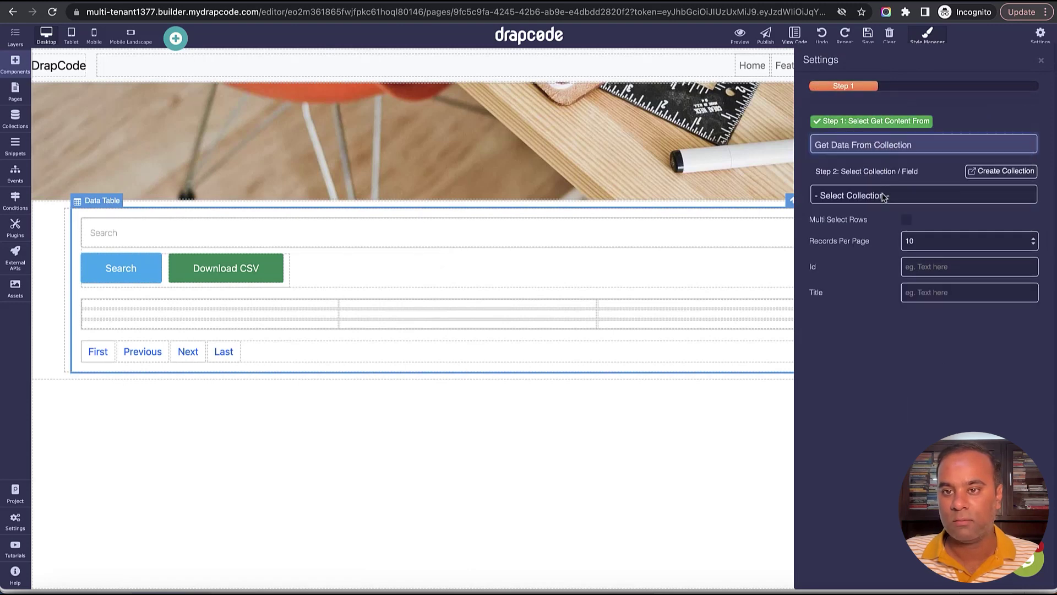
left_click(884, 194)
left_click(884, 209)
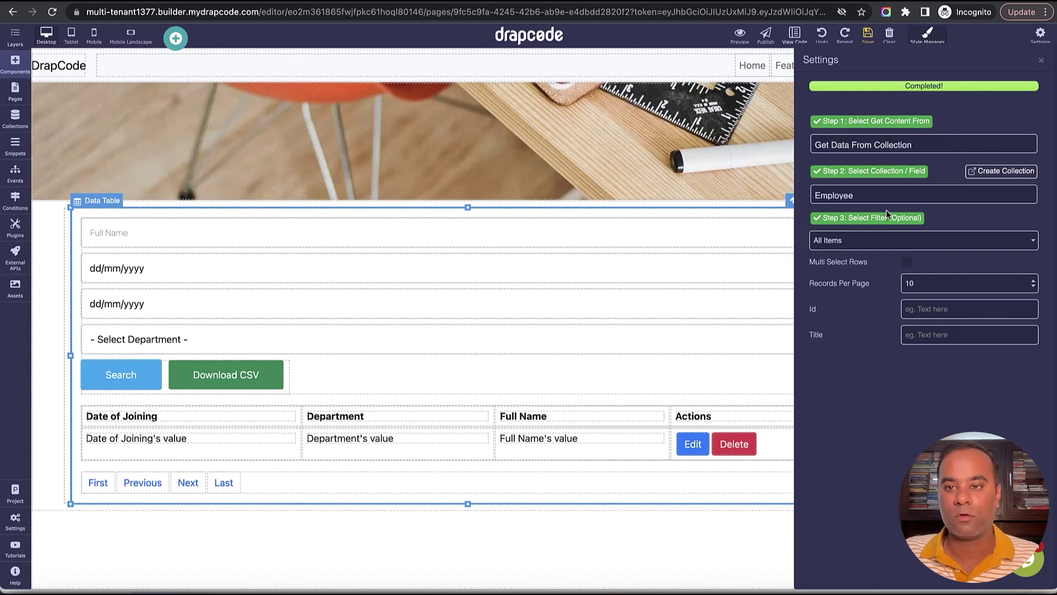
left_click(890, 241)
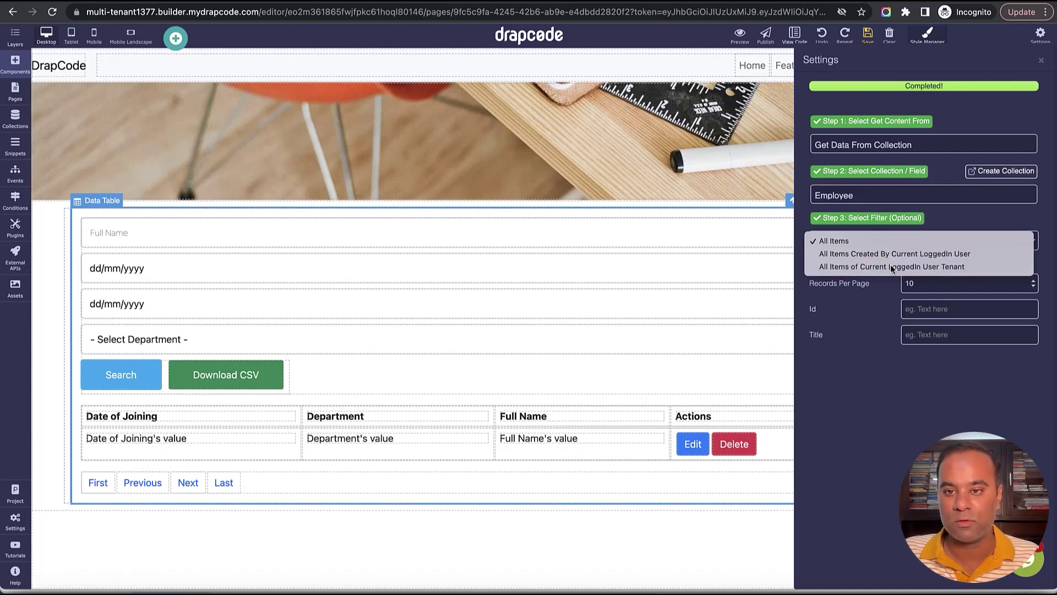
left_click(892, 267)
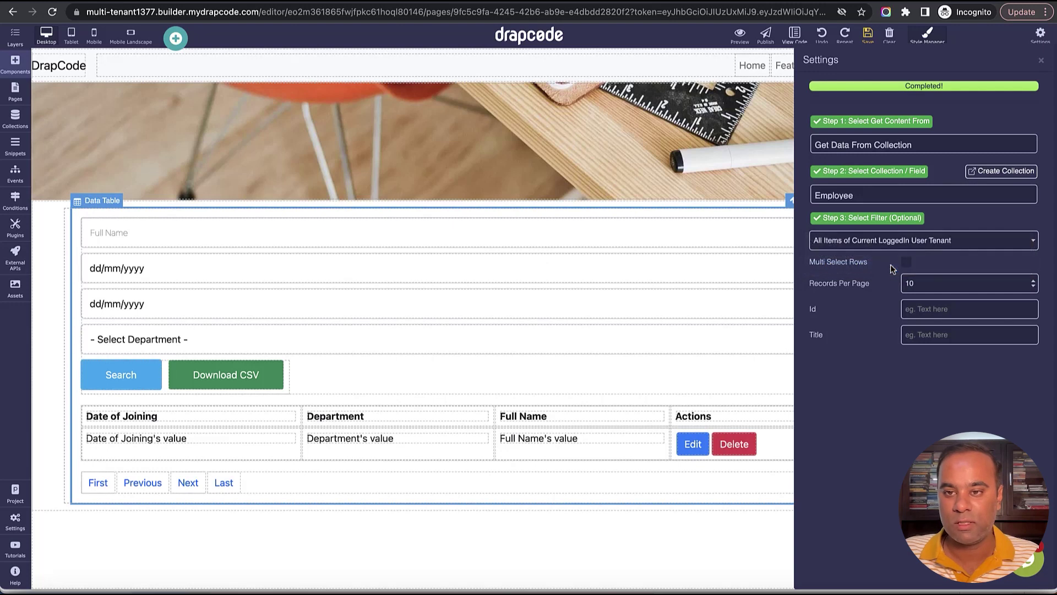
left_click(1041, 60)
left_click(867, 36)
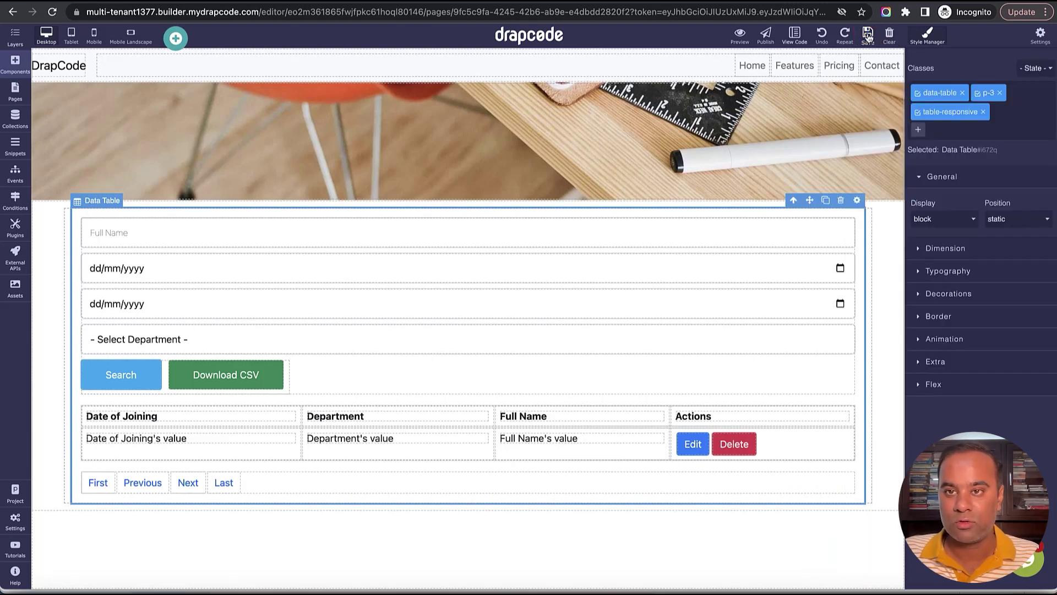
Delete the data table's search form.
left_click(766, 218)
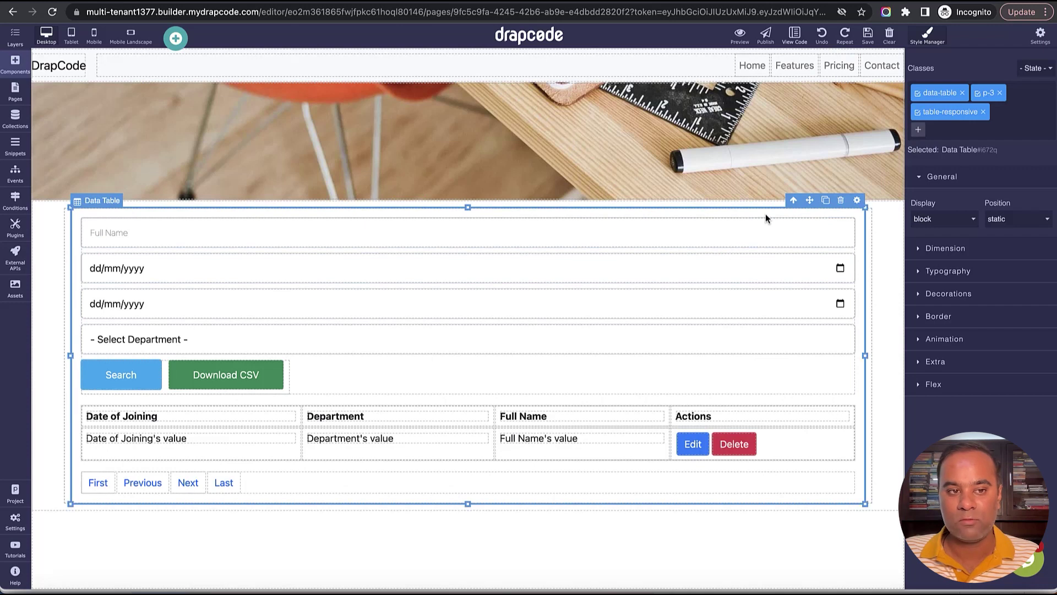
left_click(820, 365)
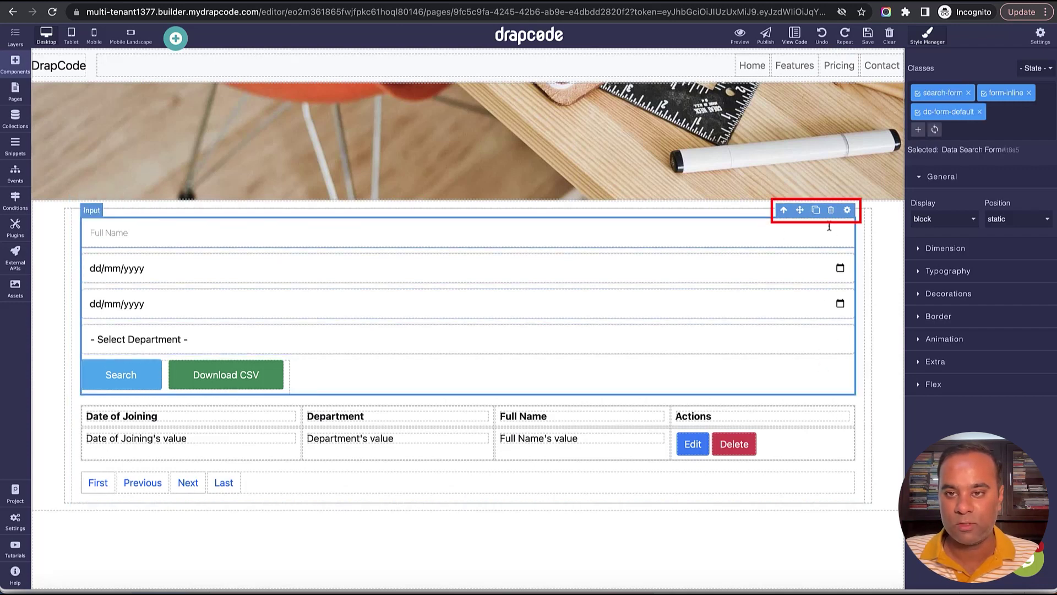
left_click(831, 210)
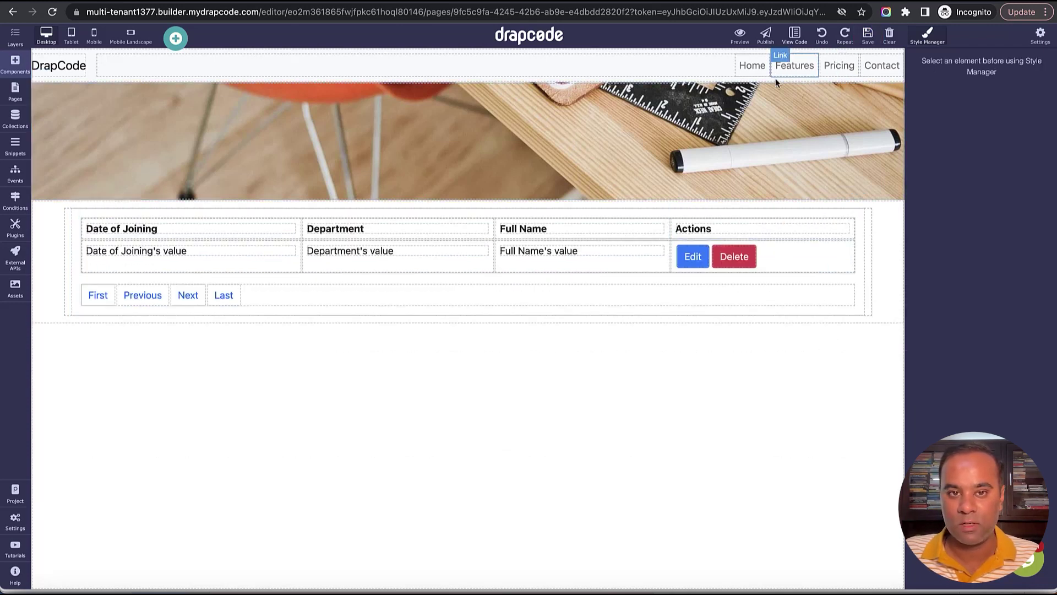
left_click(15, 119)
Open the User collection's data and highlight its empty Organization column.
left_click(78, 185)
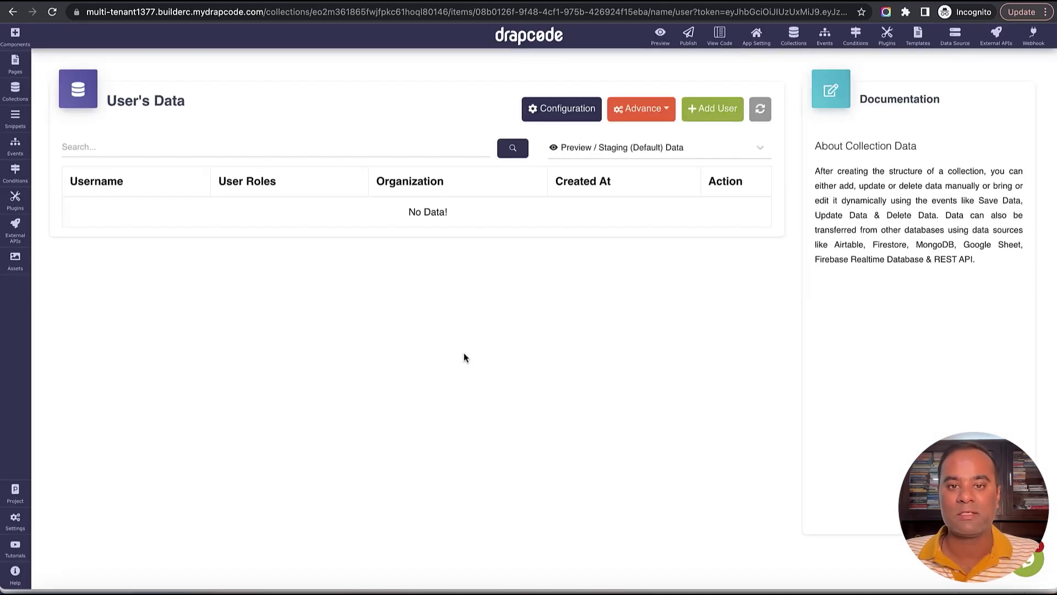
left_click_drag(379, 183, 478, 189)
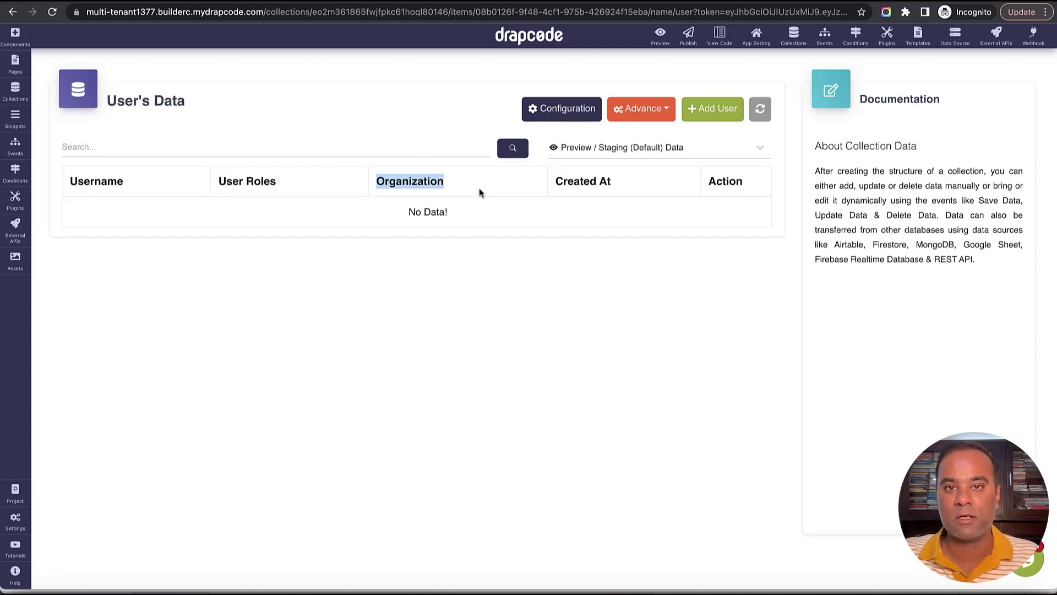
left_click(520, 231)
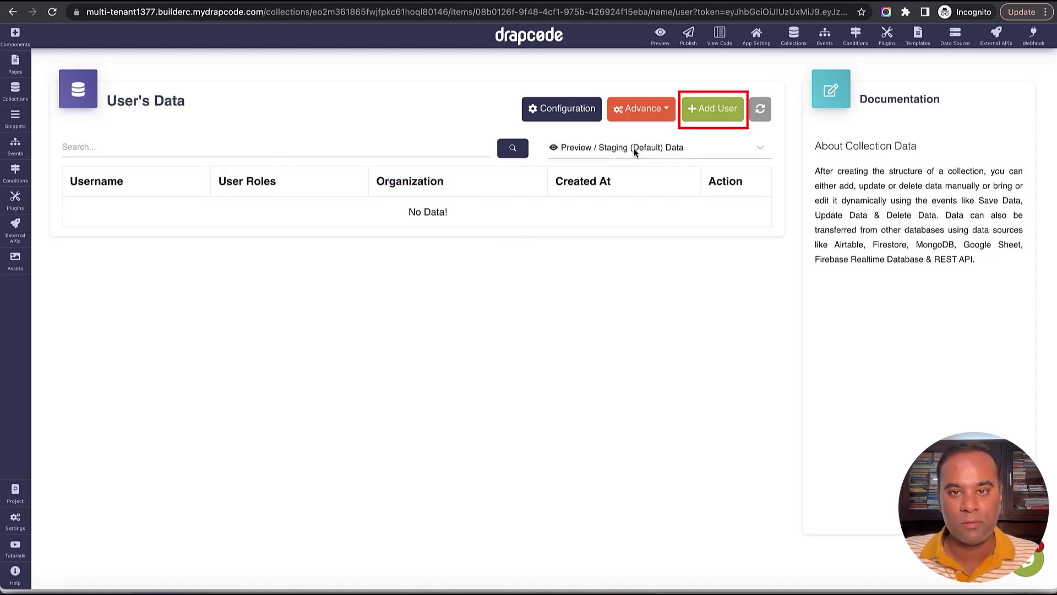
Add a user with the Google user's e-mail and password, role User, organization Google.
left_click(727, 109)
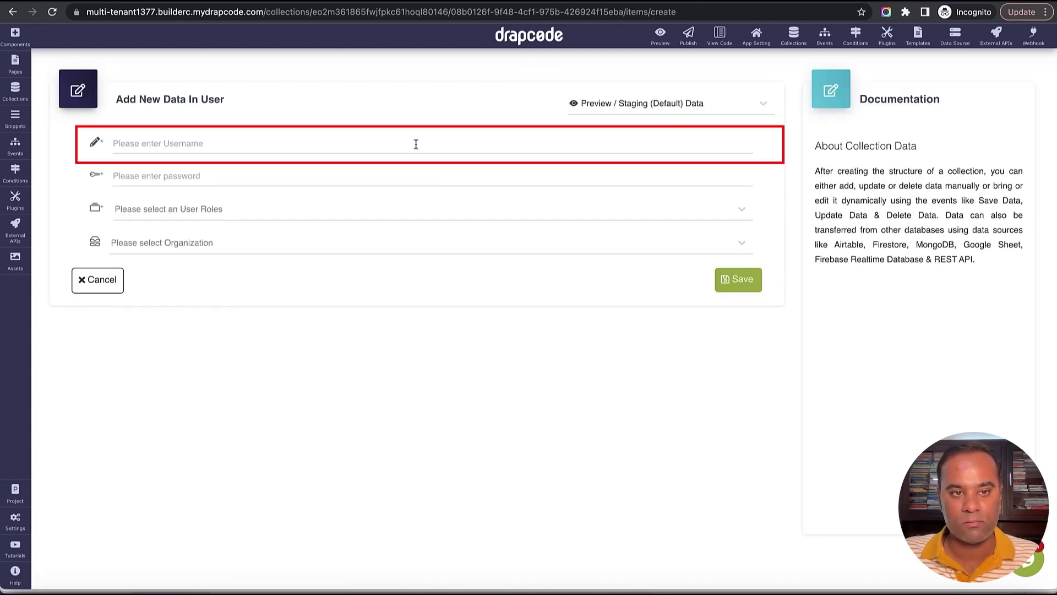
left_click(416, 144)
type("g")
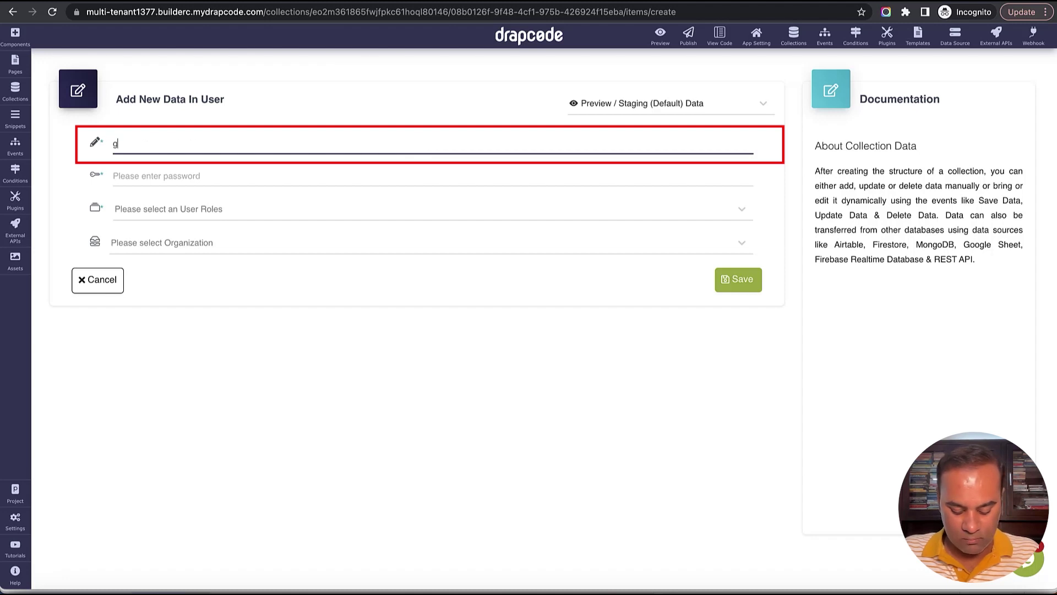
type("oogle@email.com")
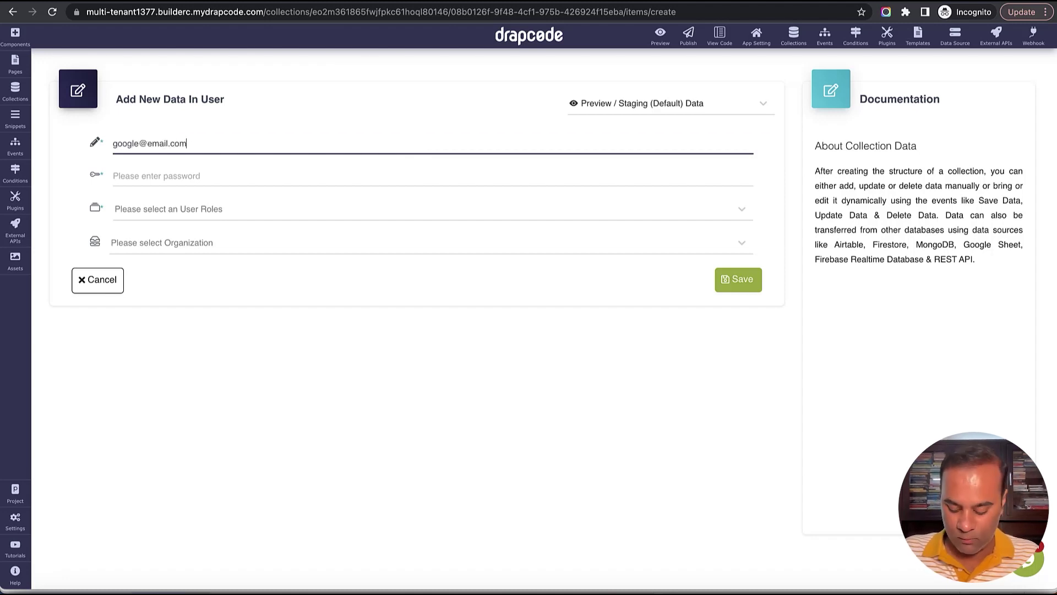
key("super+a")
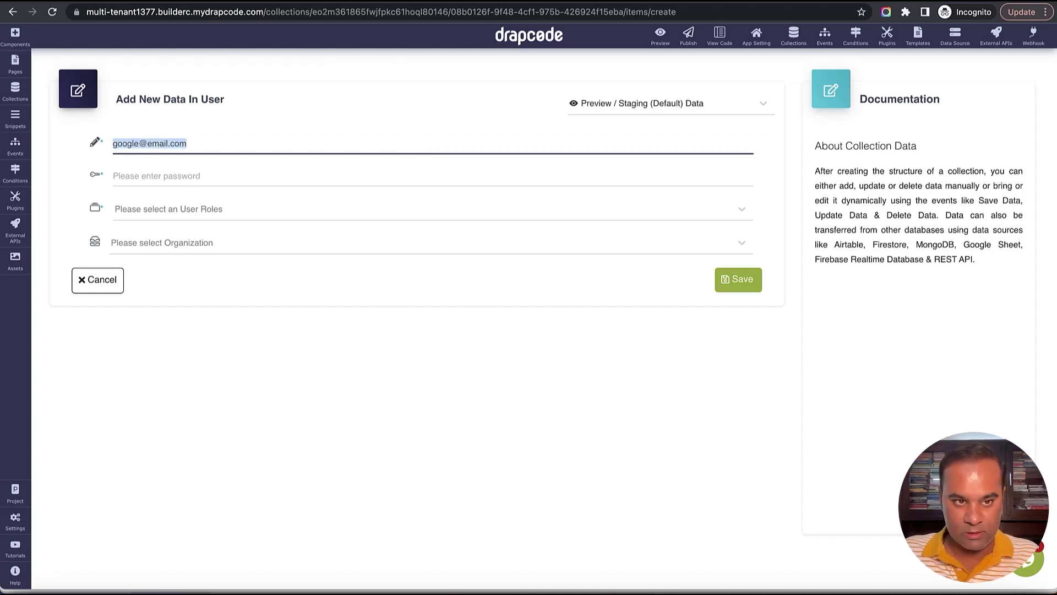
left_click(338, 175)
type("12")
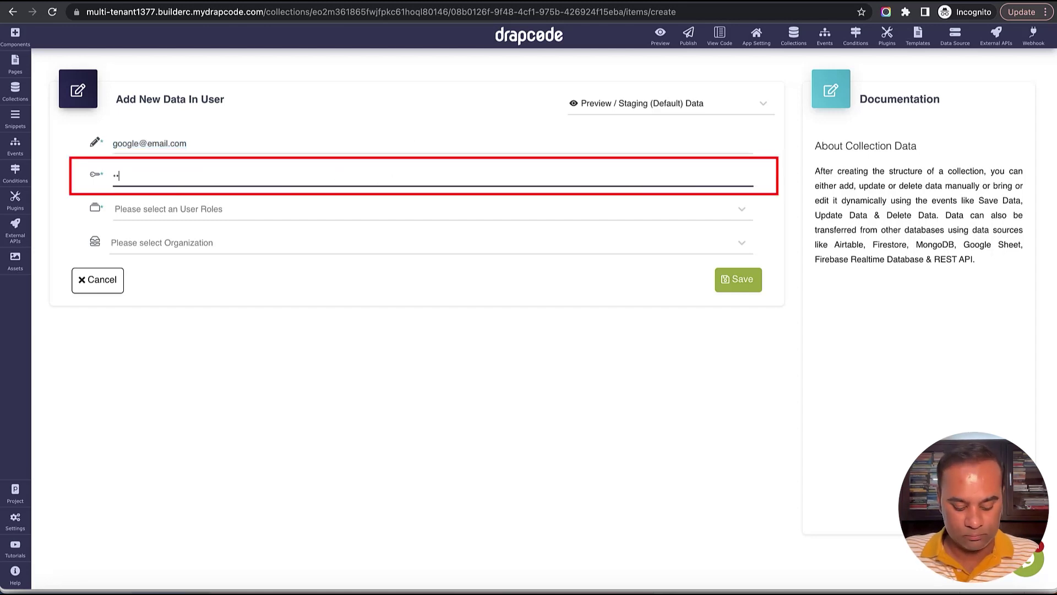
type("3456")
left_click(316, 208)
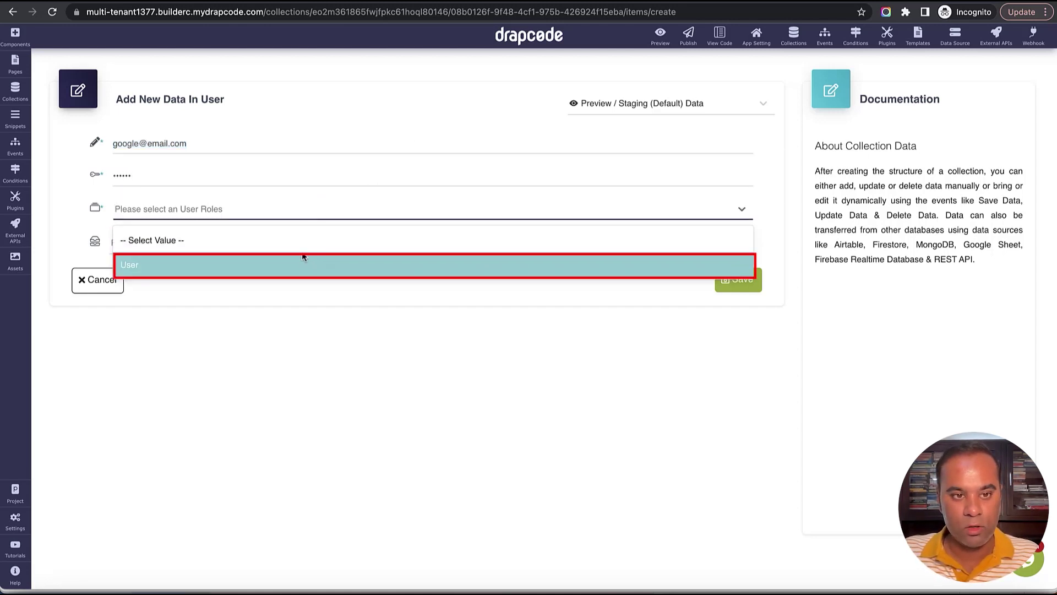
left_click(292, 259)
left_click(259, 245)
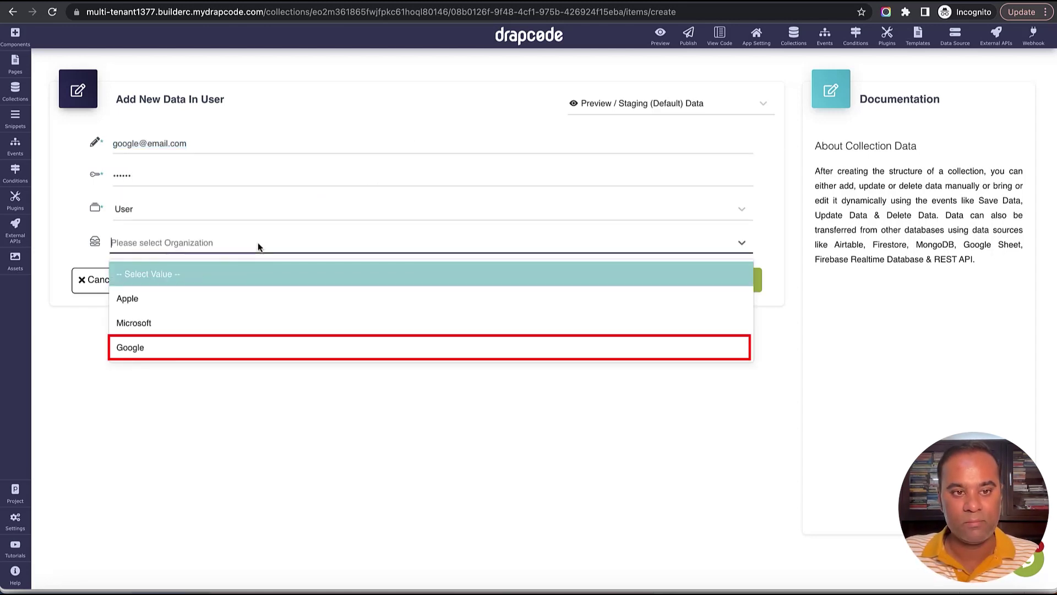
left_click(243, 349)
left_click(739, 284)
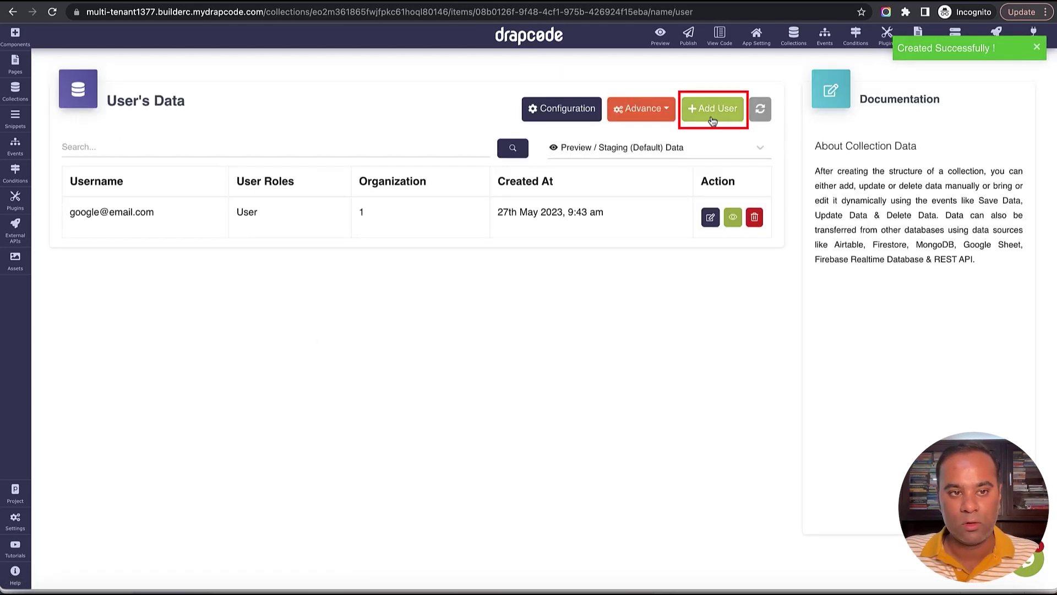
Add a second user with the Apple user's e-mail and password, role User, organization Apple.
left_click(712, 109)
left_click(321, 145)
type("appl")
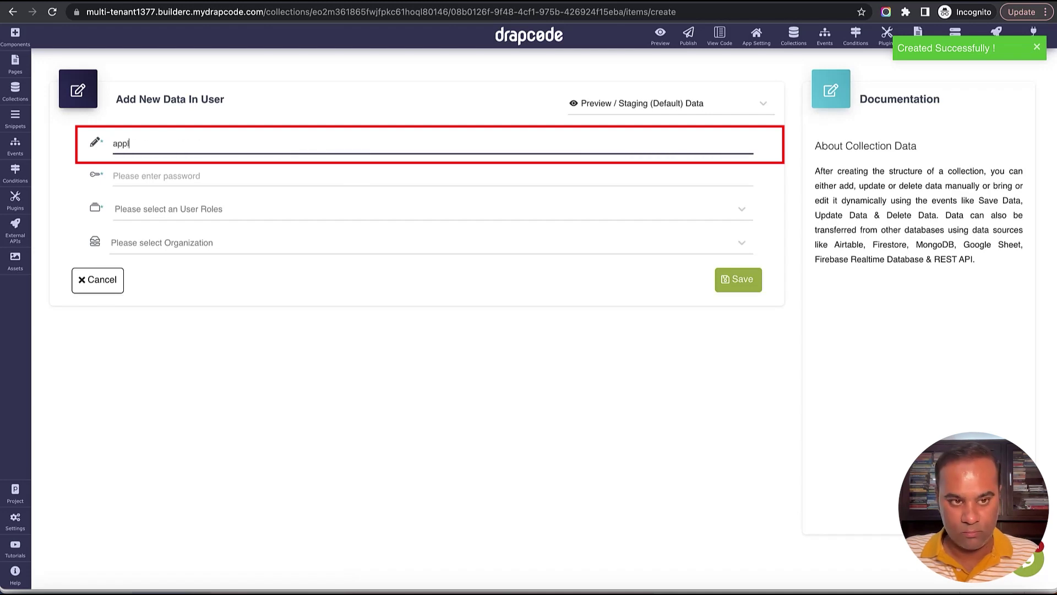
type("e@email.com")
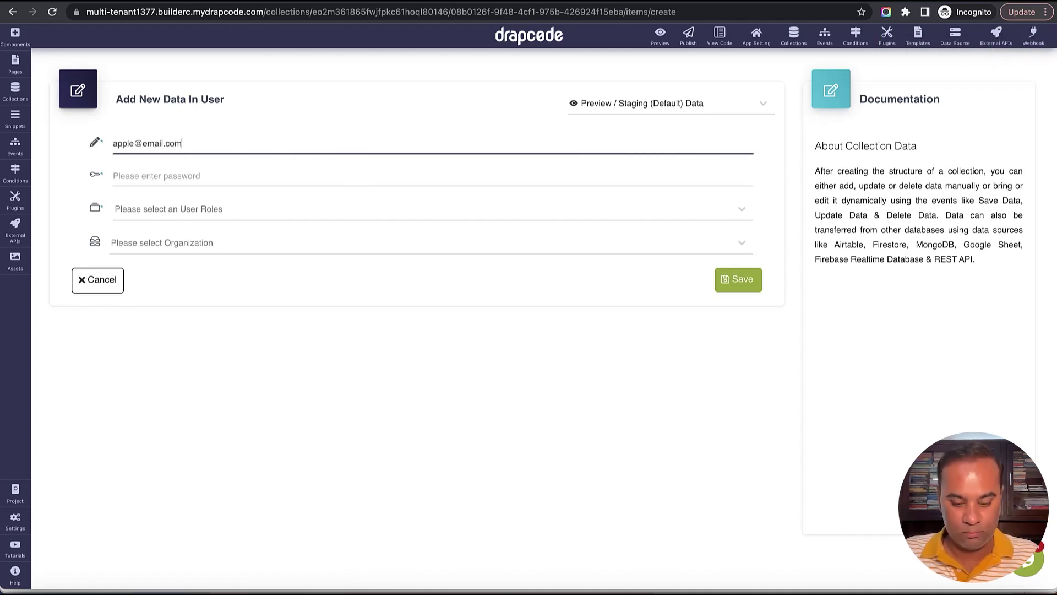
key("super+a")
key("Tab")
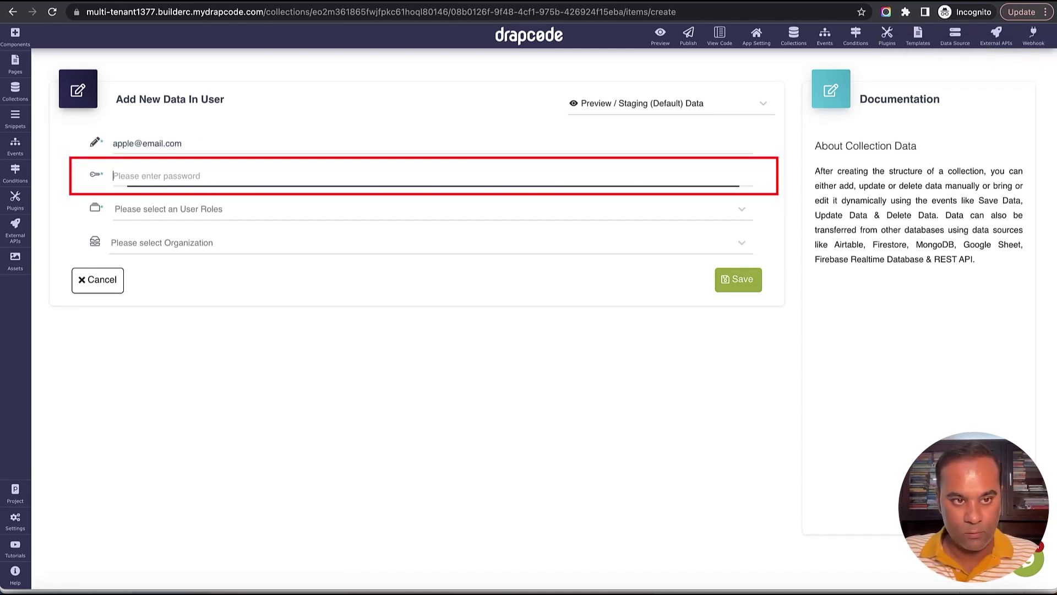
type("a•••••")
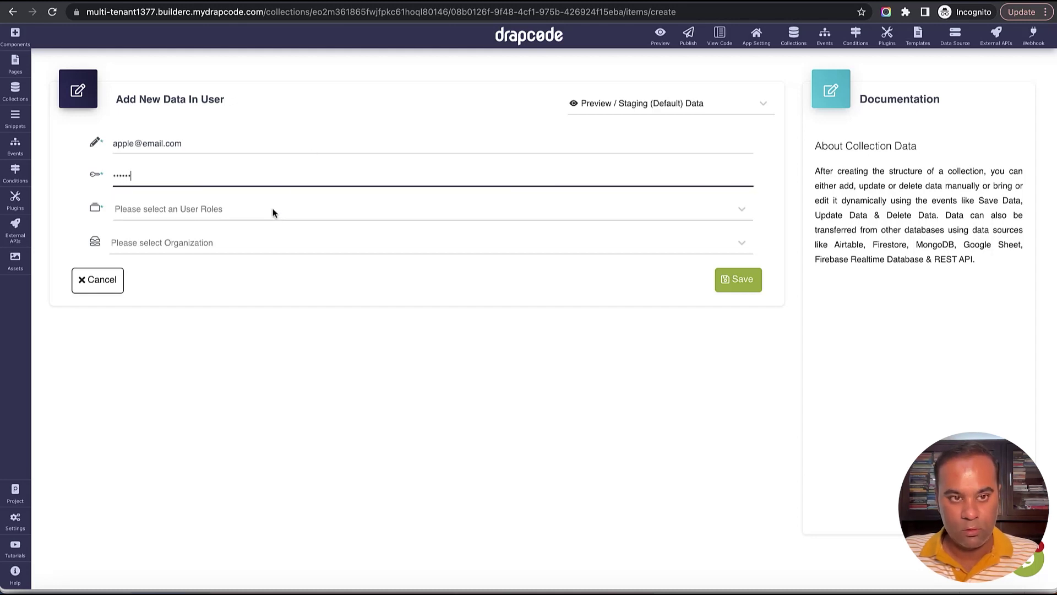
left_click(272, 210)
left_click(260, 263)
left_click(253, 249)
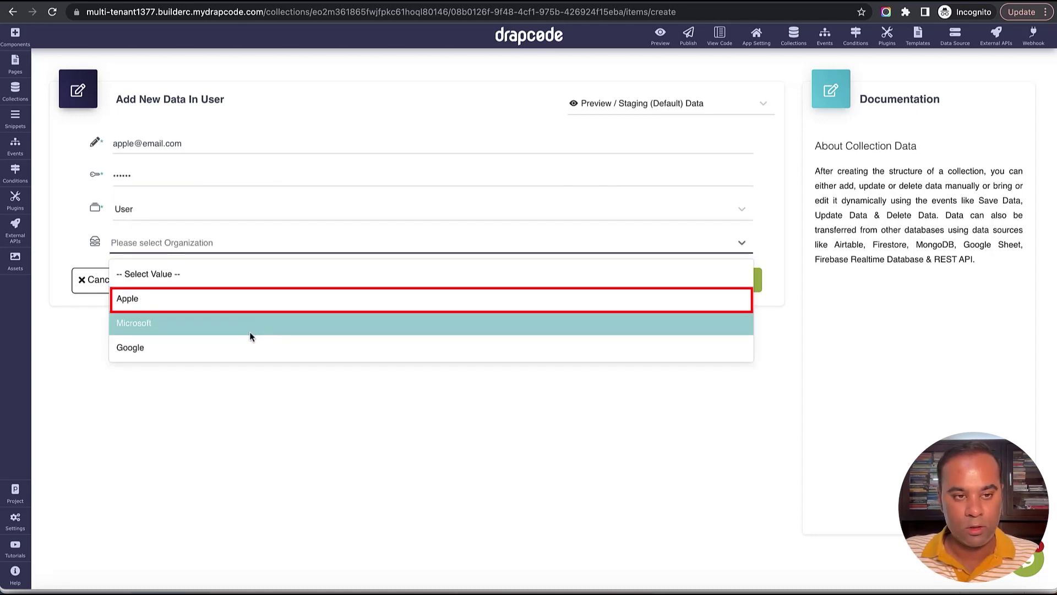
left_click(248, 296)
left_click(733, 279)
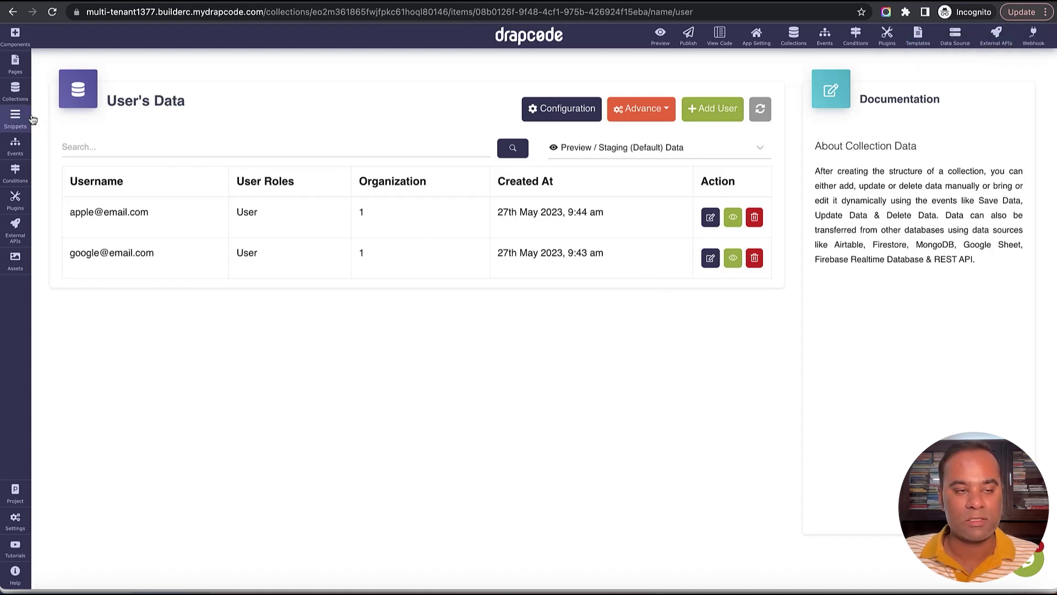
Place the pre-built app landing-page layout on the Home page.
left_click(15, 66)
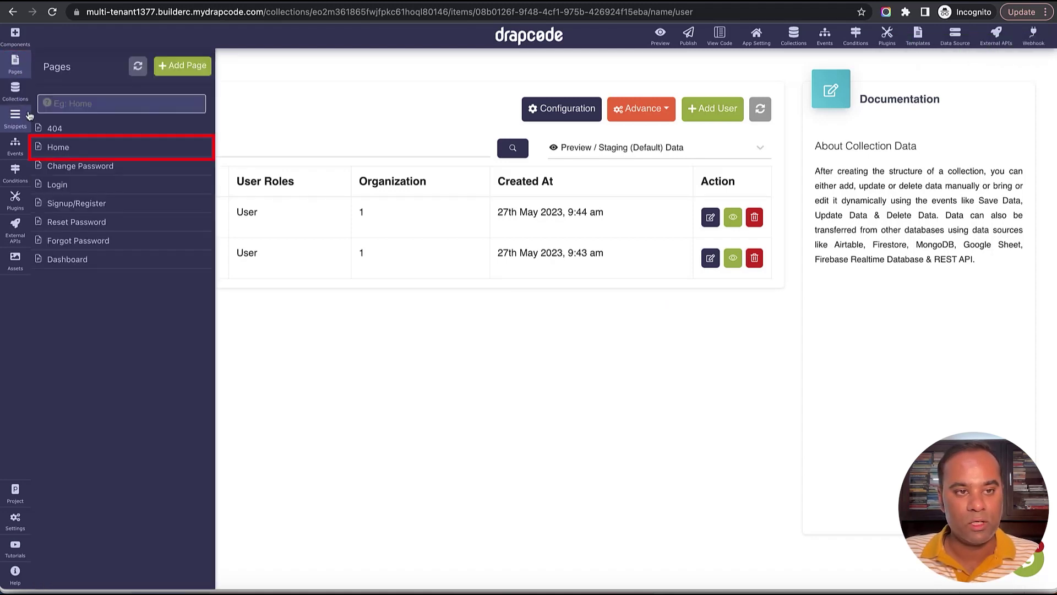
left_click(61, 149)
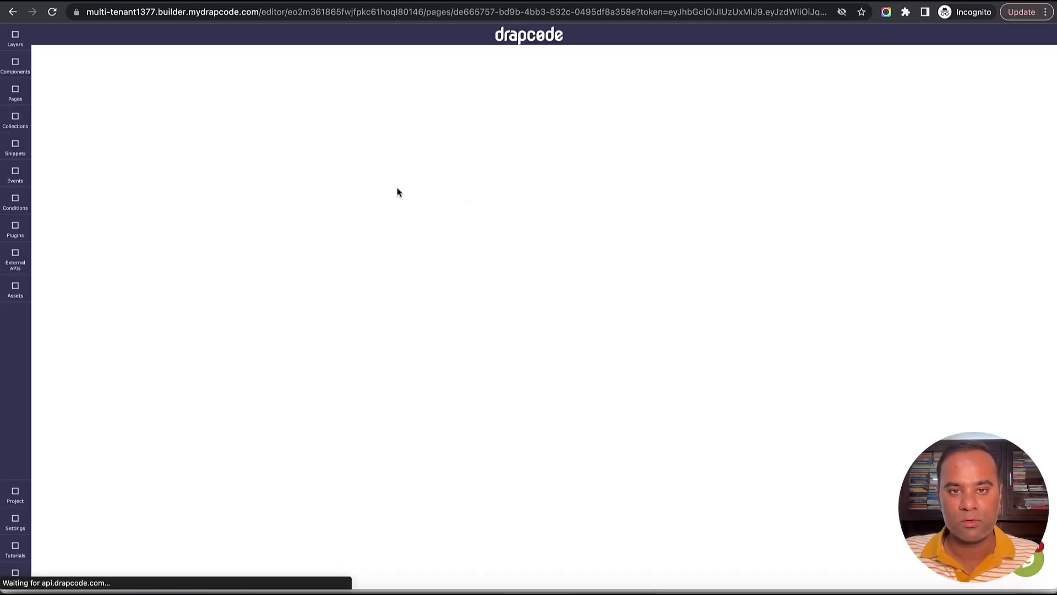
left_click(16, 67)
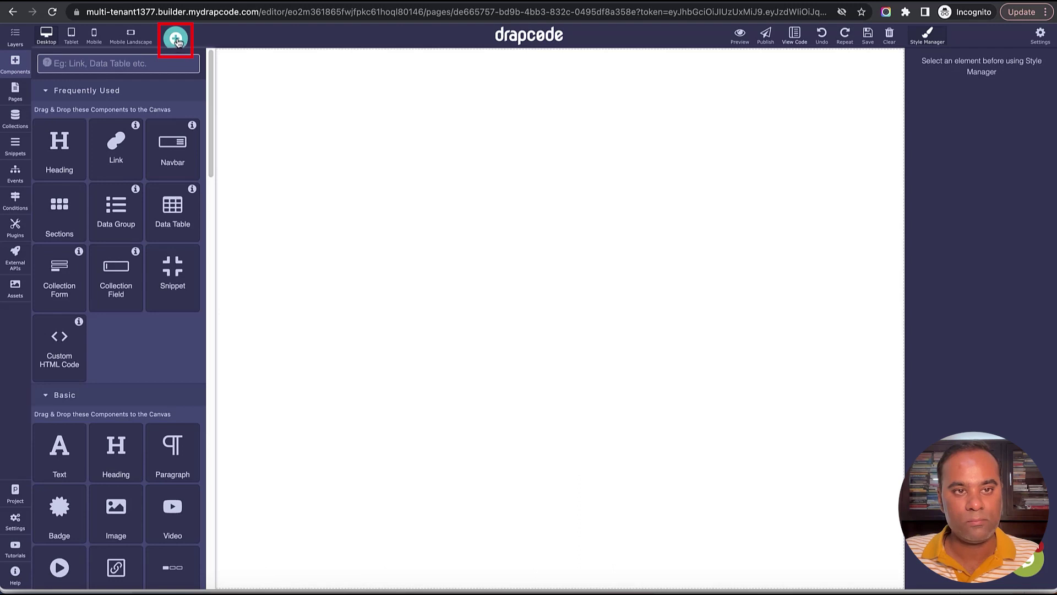
left_click(175, 38)
left_click(349, 69)
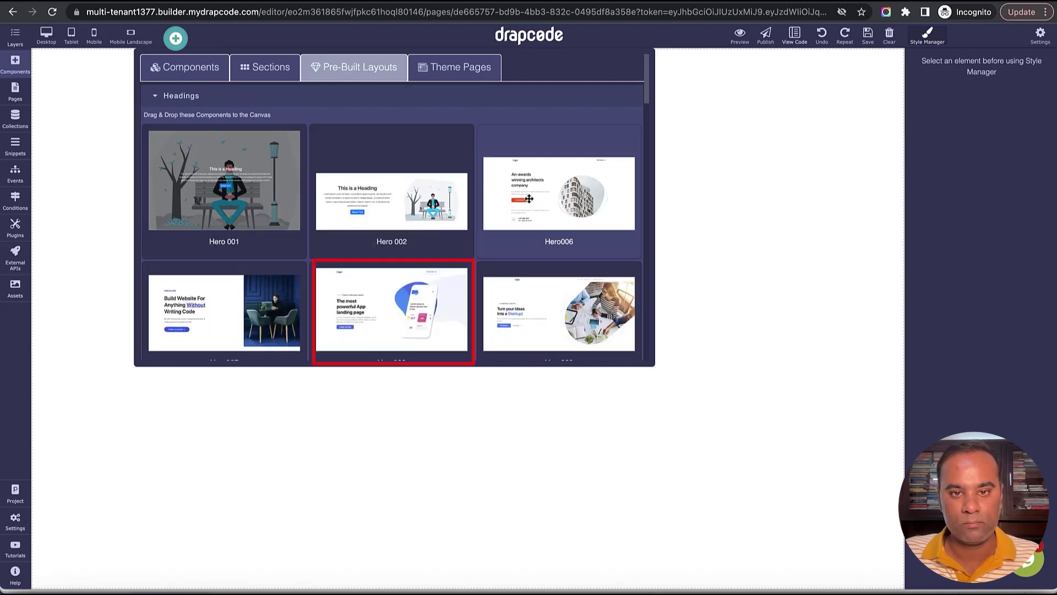
left_click_drag(394, 275, 330, 330)
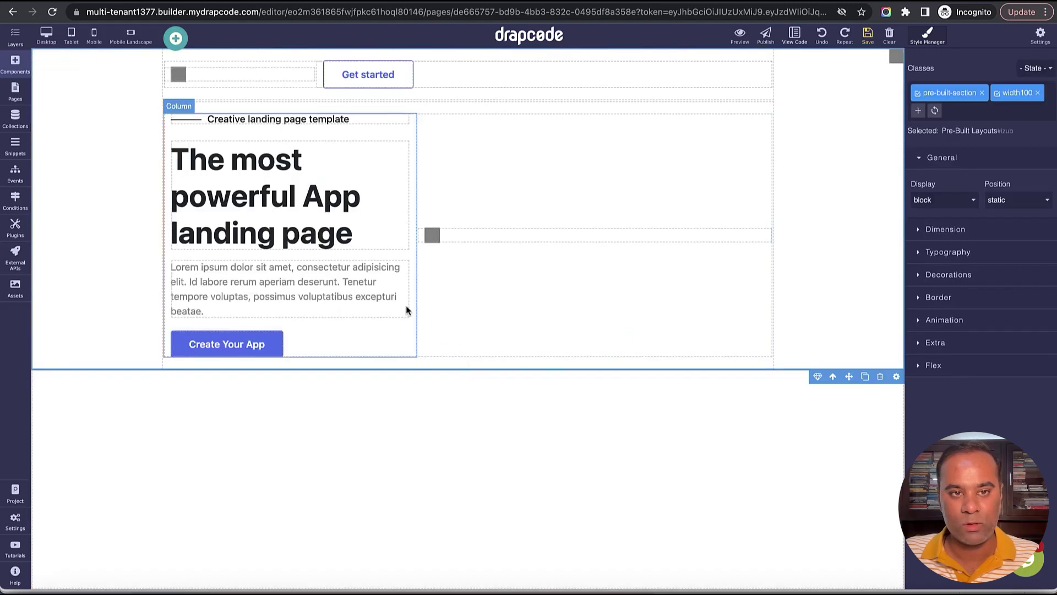
Rename the Get started button to 'Login', link it to the Login page, save and preview.
double_click(374, 77)
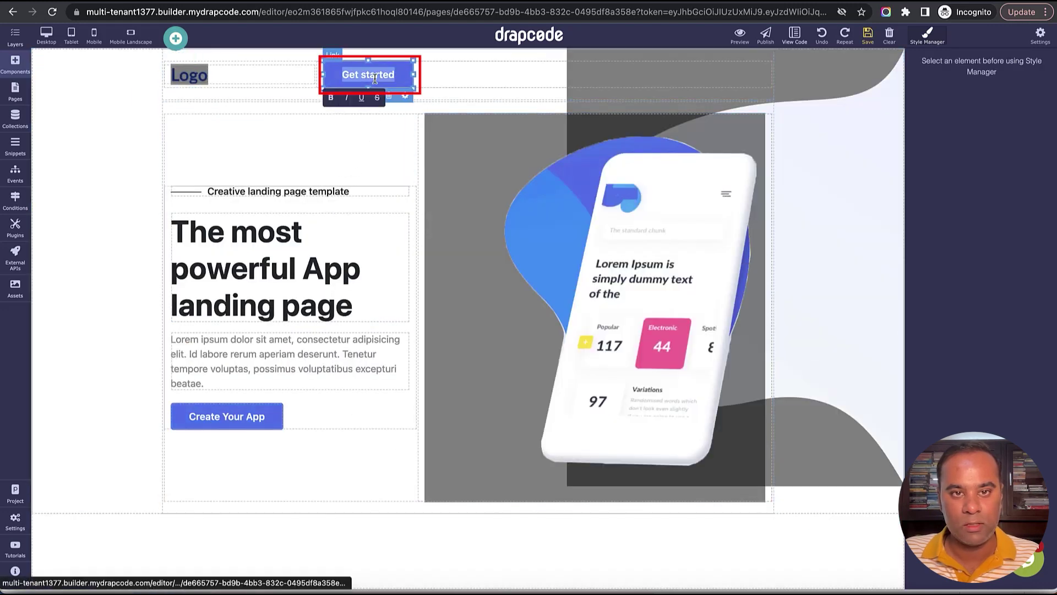
type("Login")
left_click(378, 95)
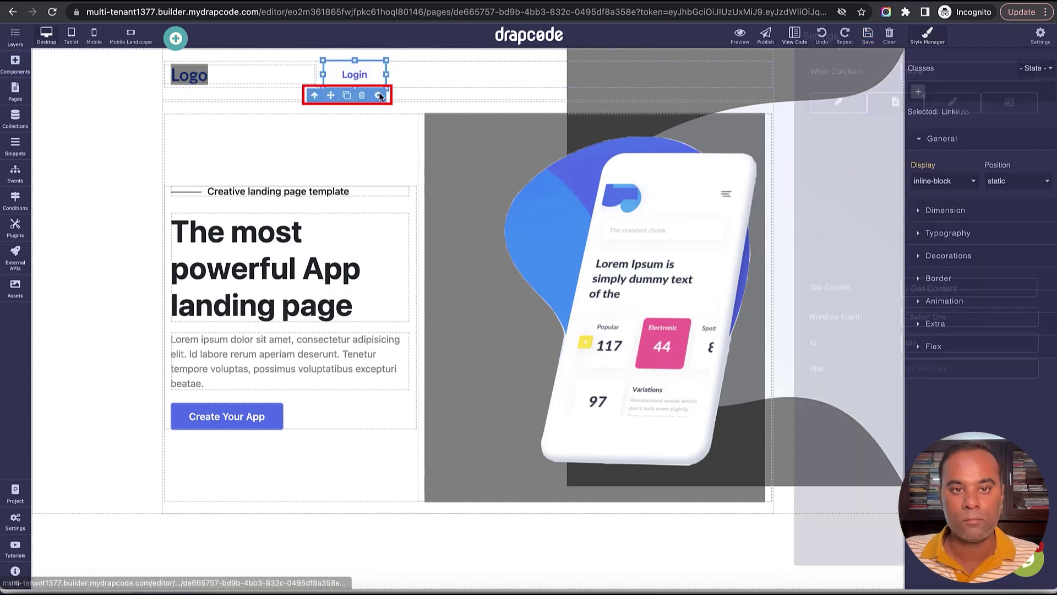
left_click(949, 160)
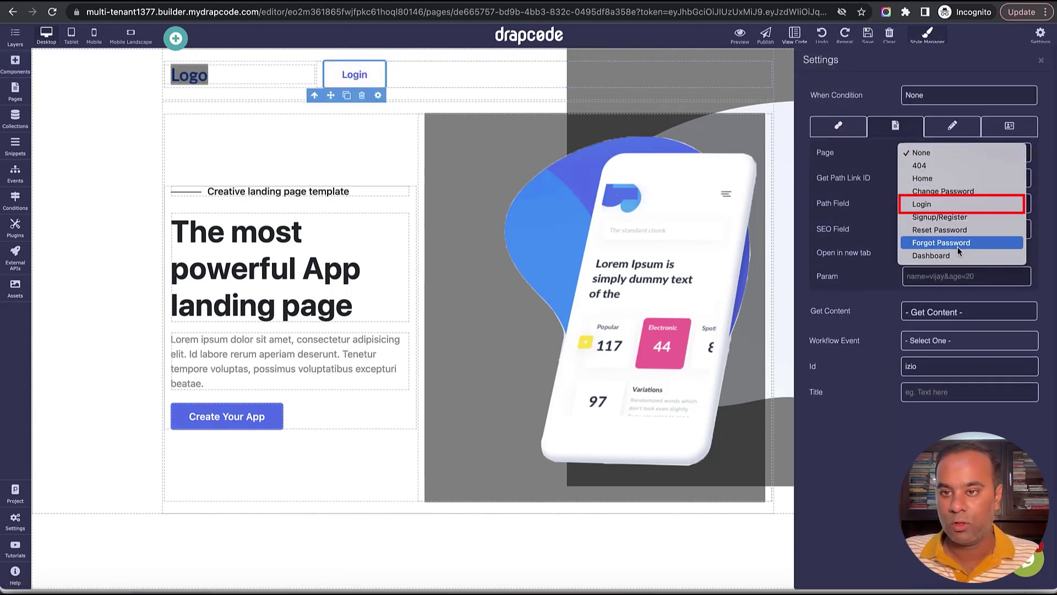
left_click(963, 206)
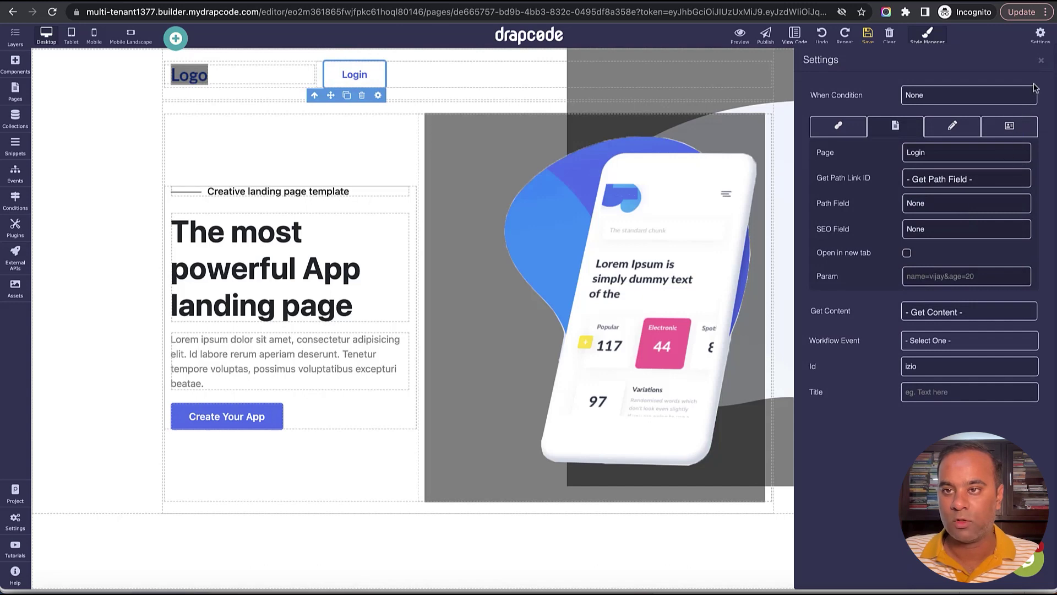
left_click(1042, 64)
left_click(867, 34)
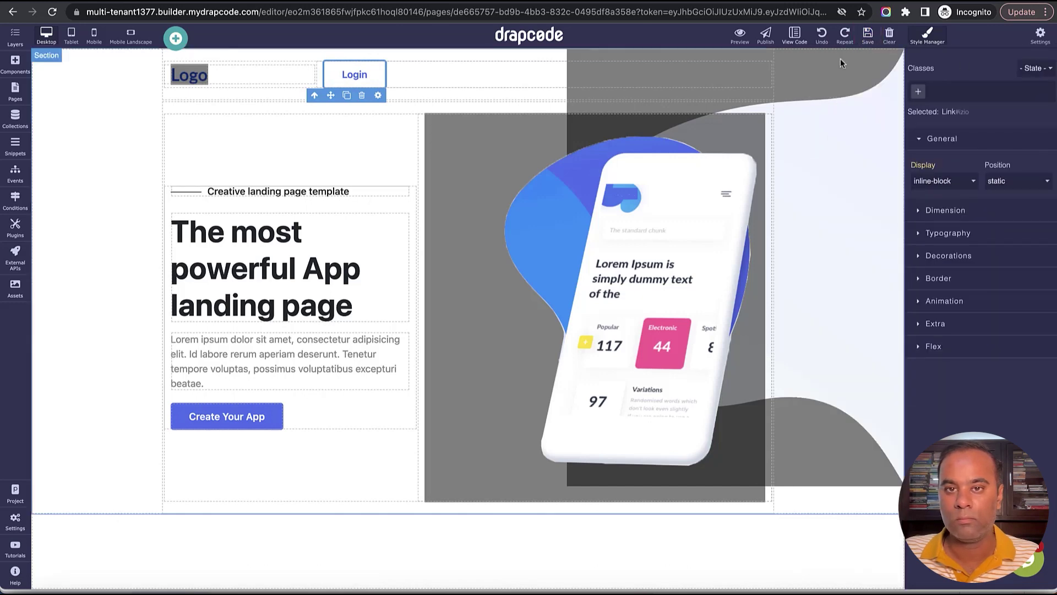
left_click(739, 34)
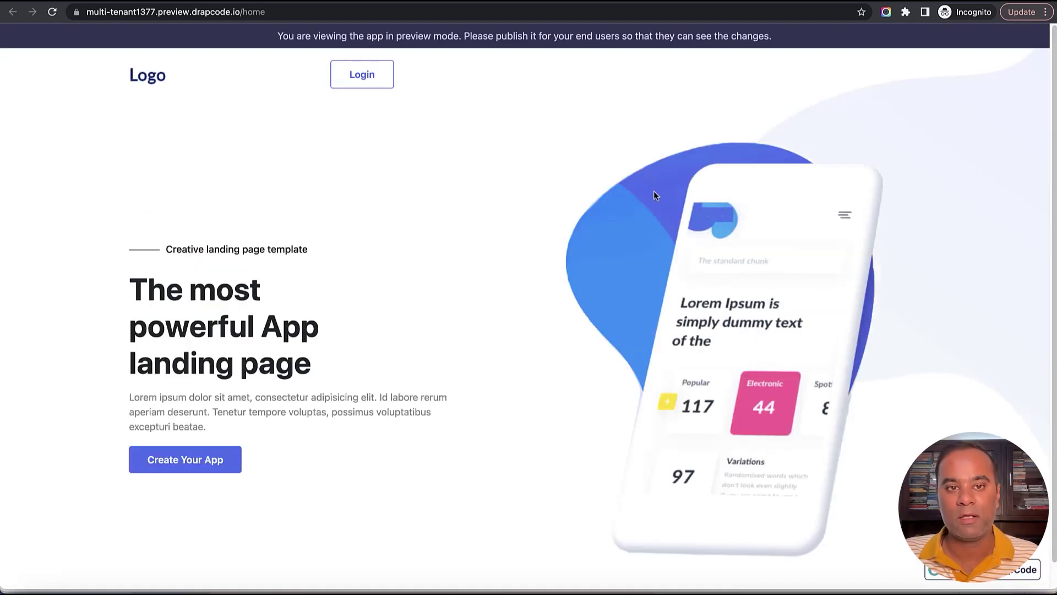
In the preview, log in with the Apple user's e-mail and password.
left_click(367, 81)
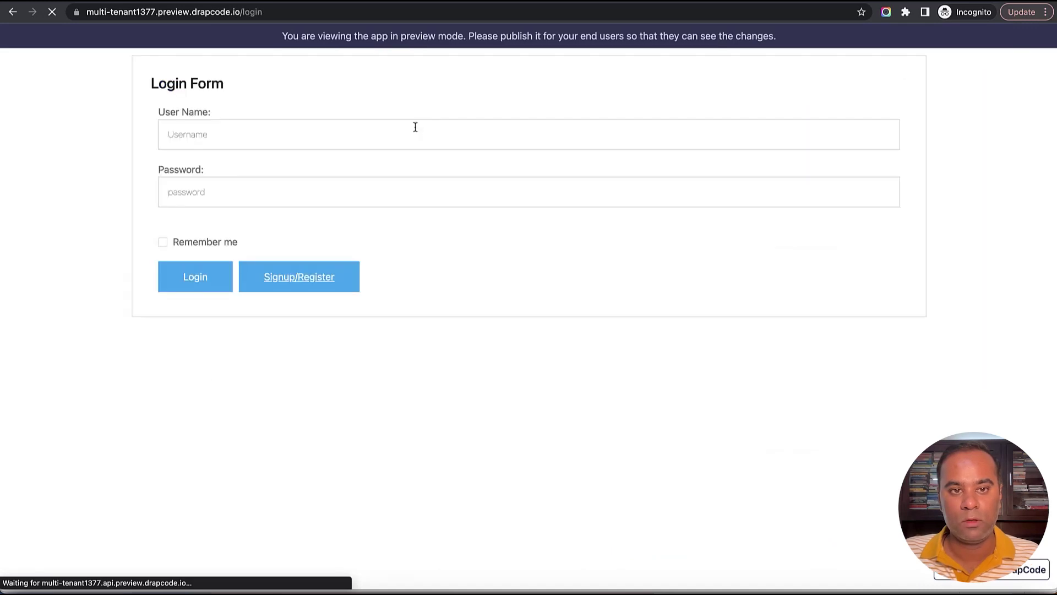
type("apple@email.com")
key("Tab")
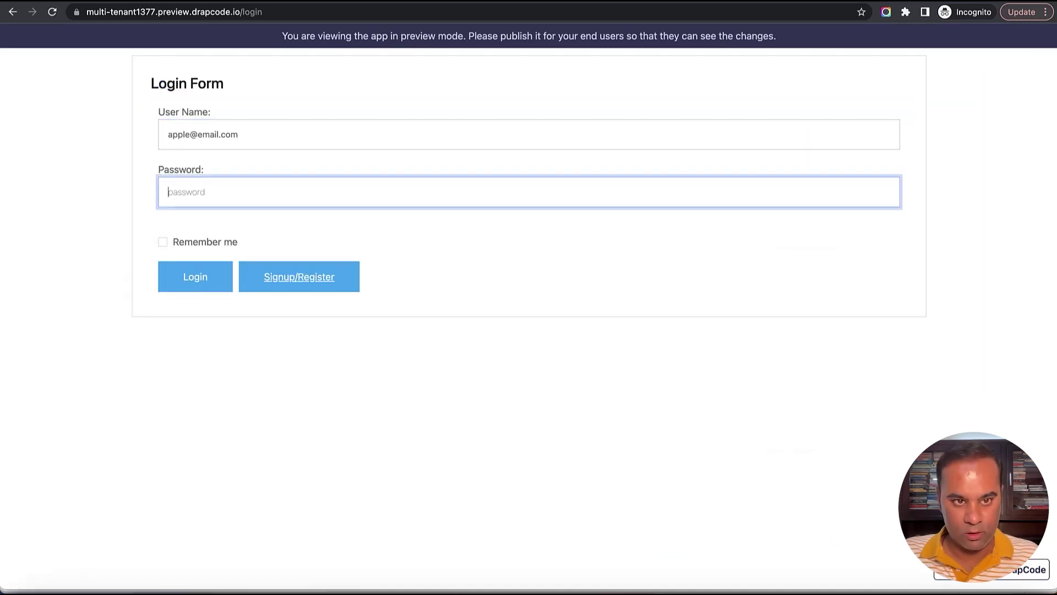
type("1234")
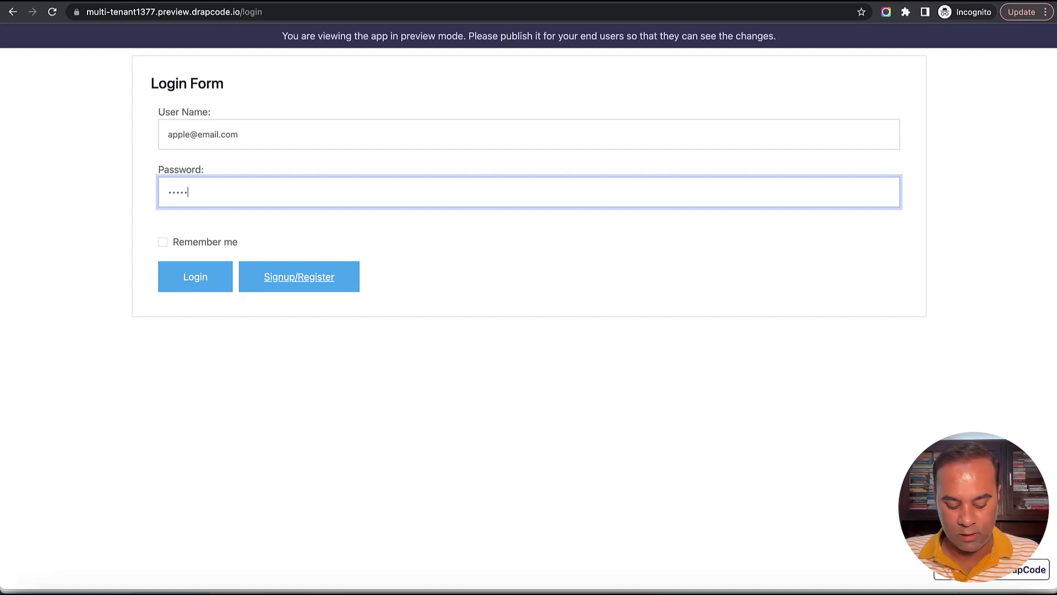
left_click(207, 276)
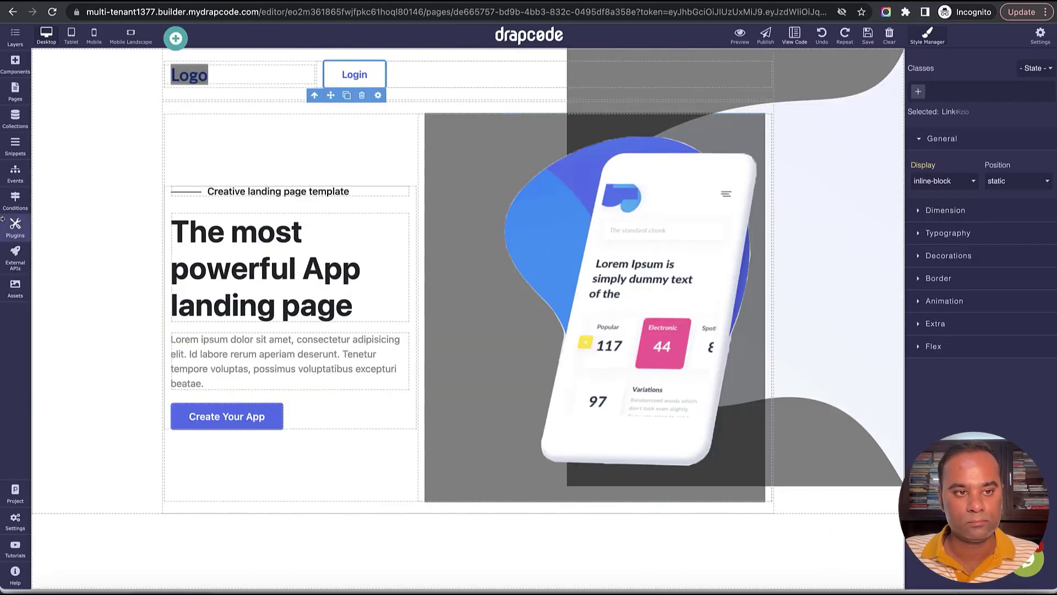
In the Login event's log-the-user-in step, set the User role's landing page to Dashboard.
left_click(15, 172)
left_click(92, 144)
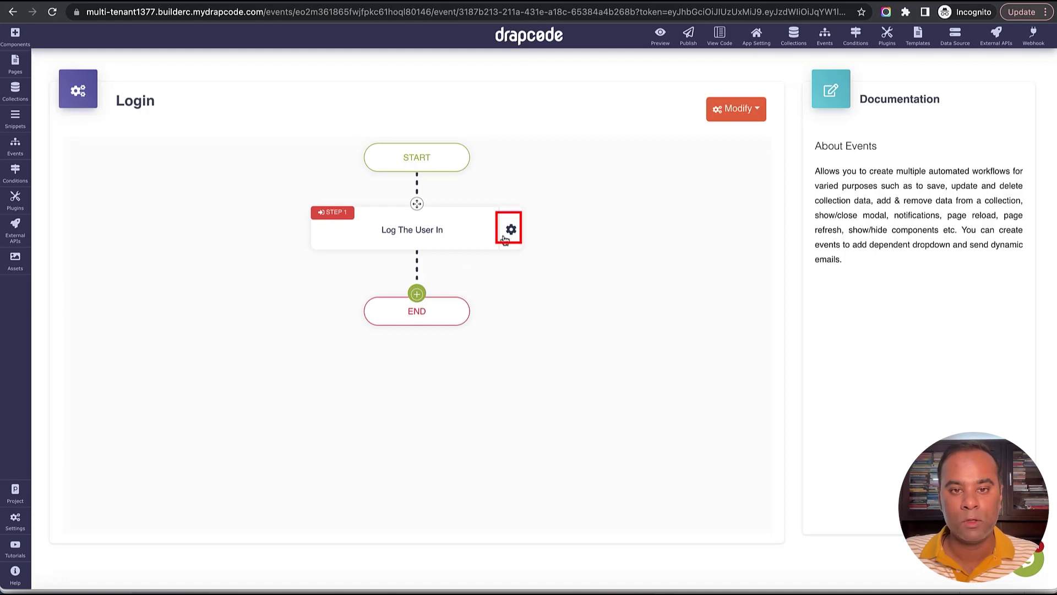
left_click(505, 239)
left_click(548, 245)
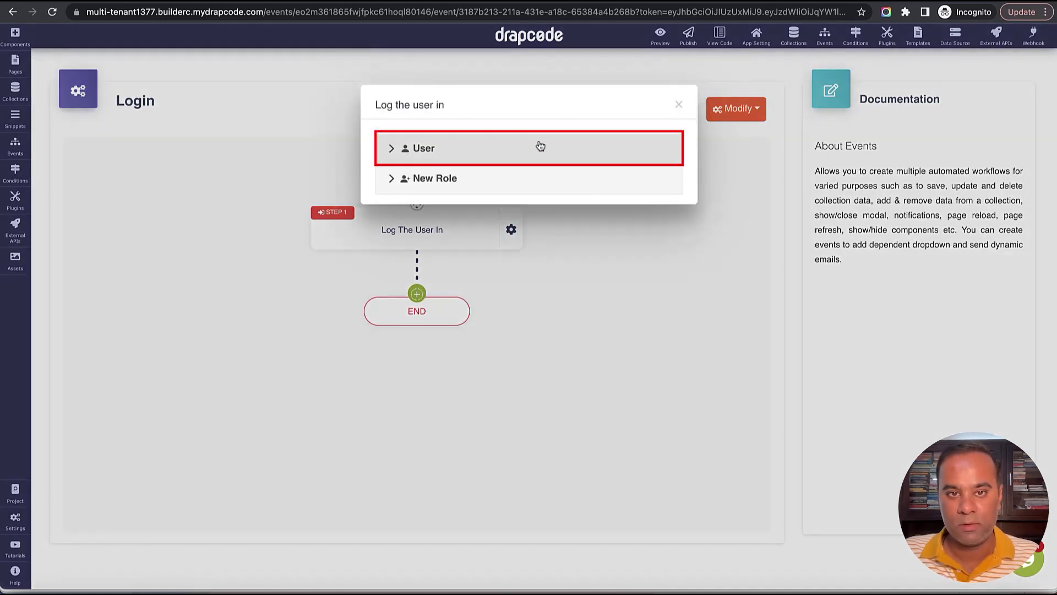
left_click(540, 146)
left_click(517, 272)
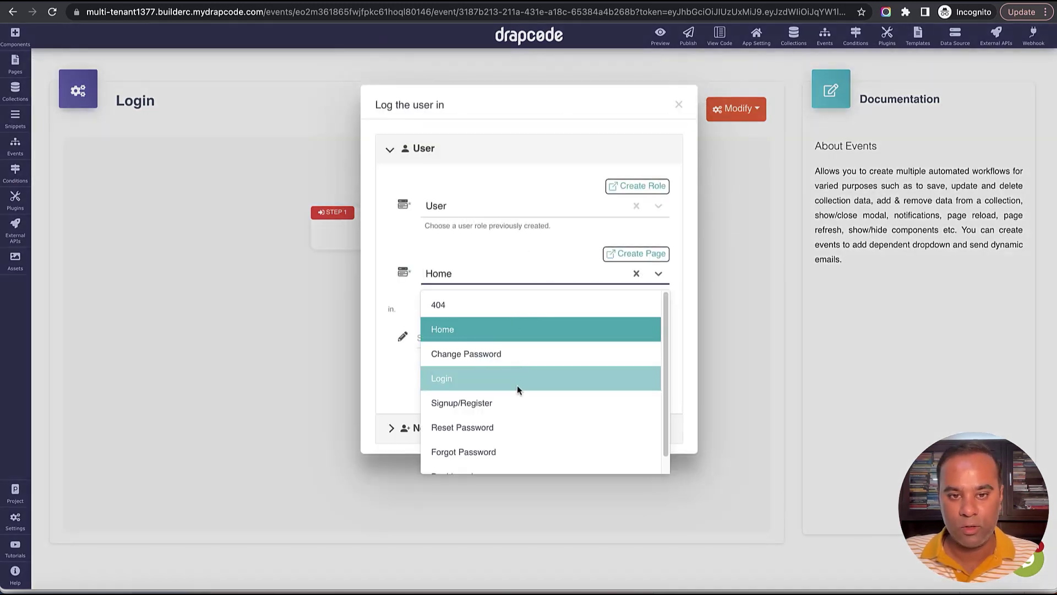
scroll(517, 386, "down", 1)
left_click(516, 451)
Add the success message 'Success' and update the login step settings.
left_click(517, 338)
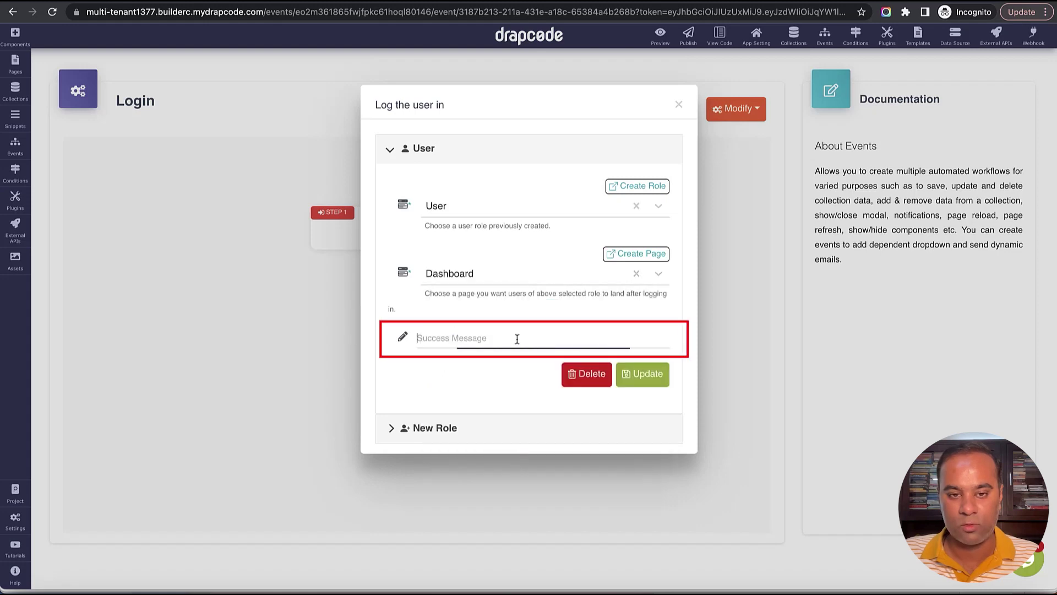
type("Success")
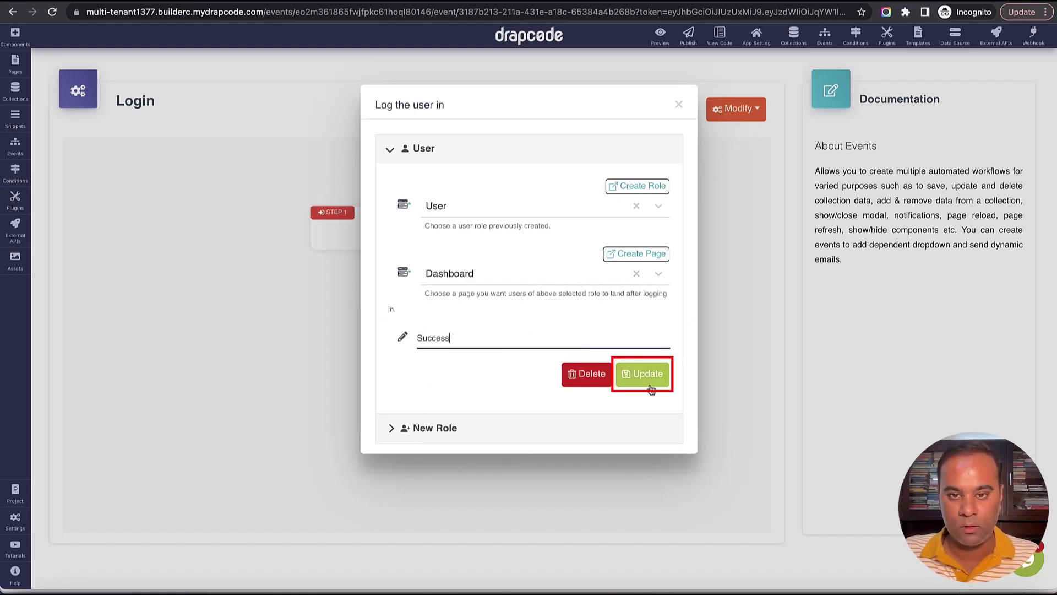
left_click(651, 385)
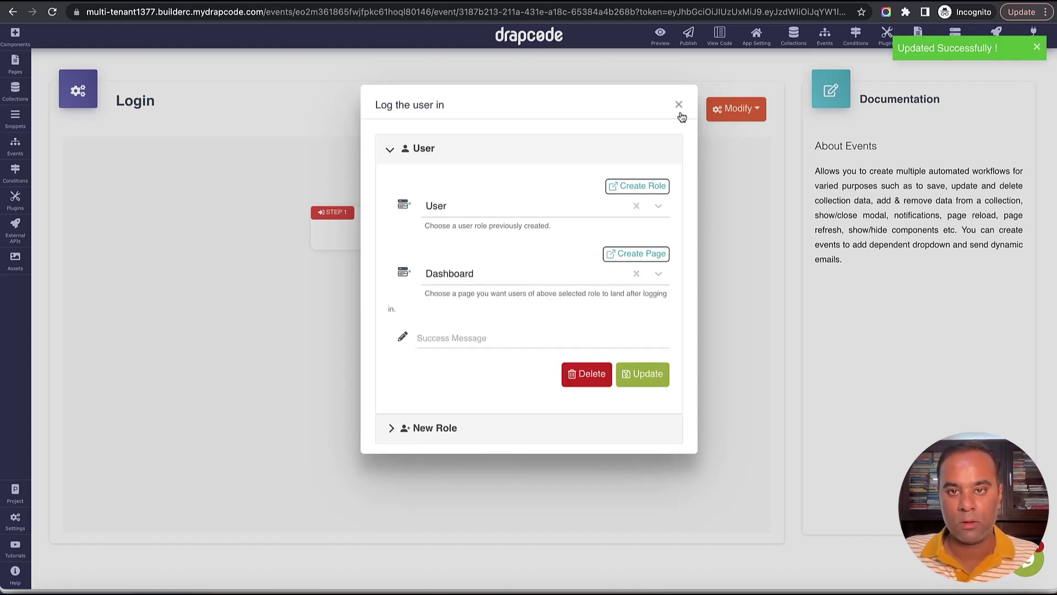
left_click(679, 104)
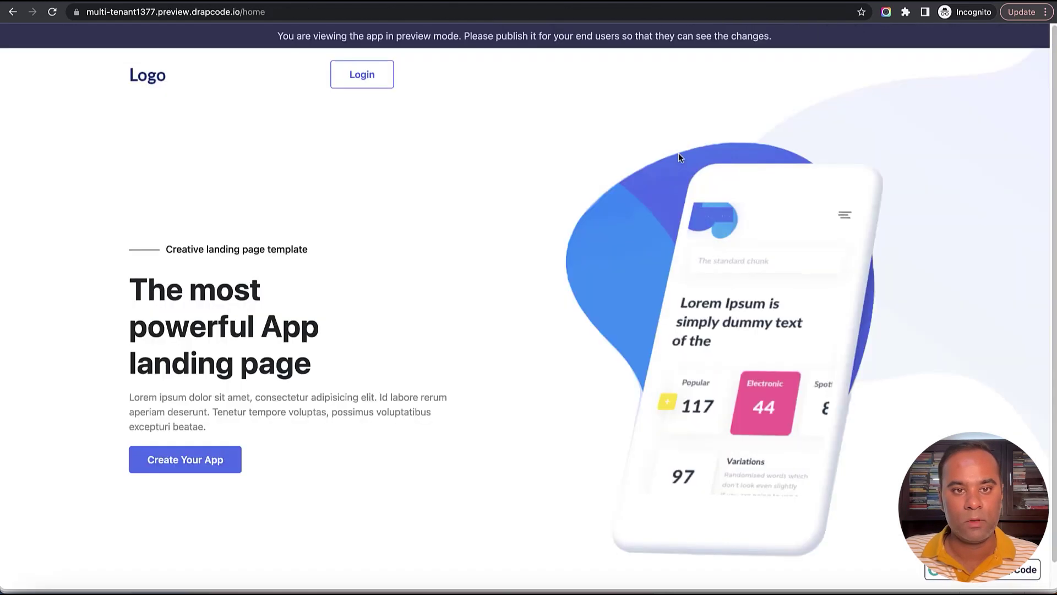
left_click(361, 80)
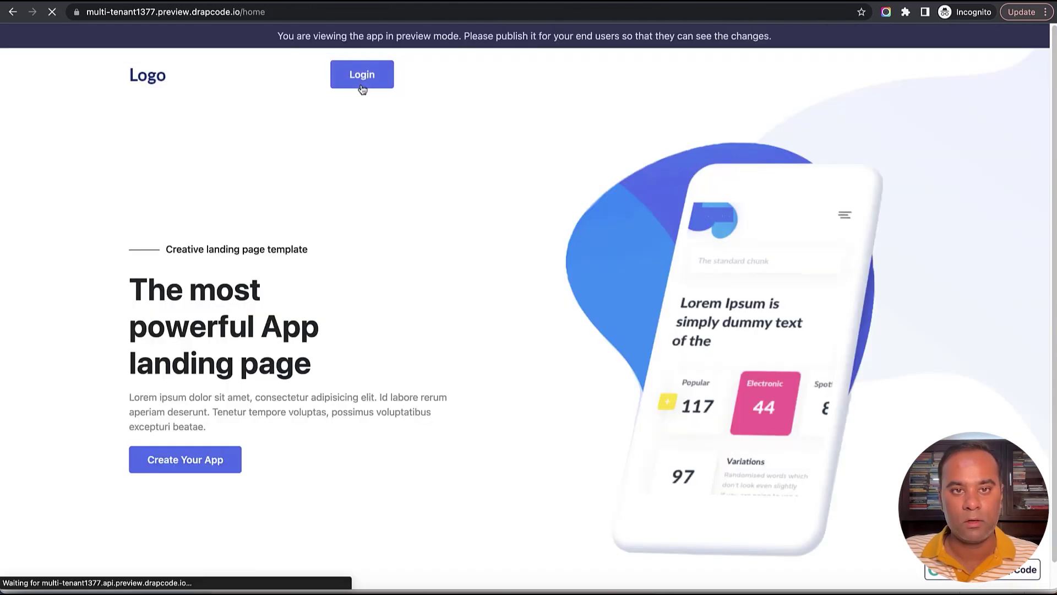
Log in as the Apple tenant's user and check the dashboard shows only Employee 1.
left_click(378, 134)
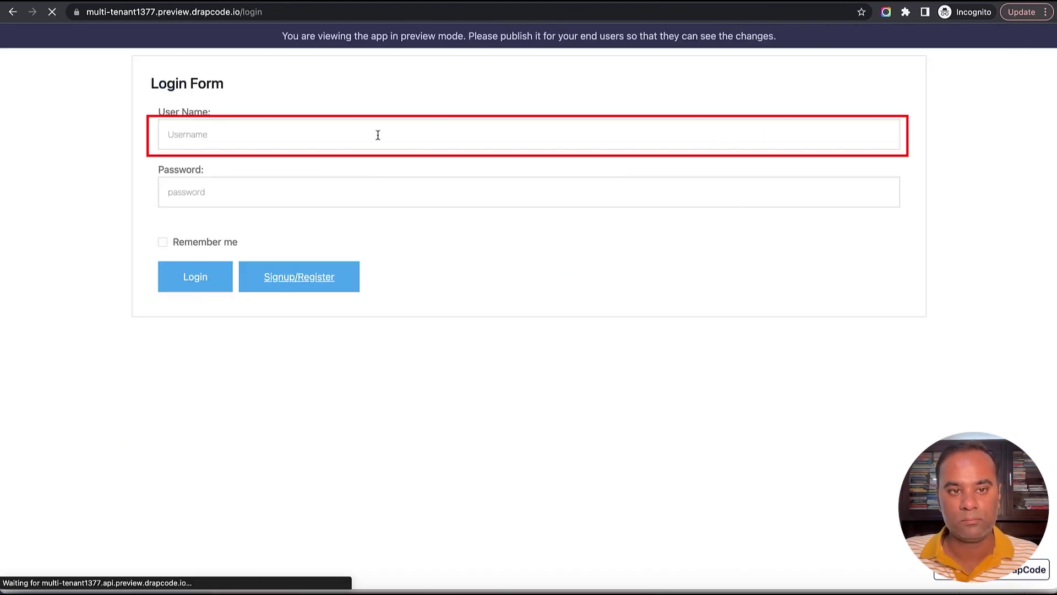
type("apple@email.com")
key("Tab")
type("12")
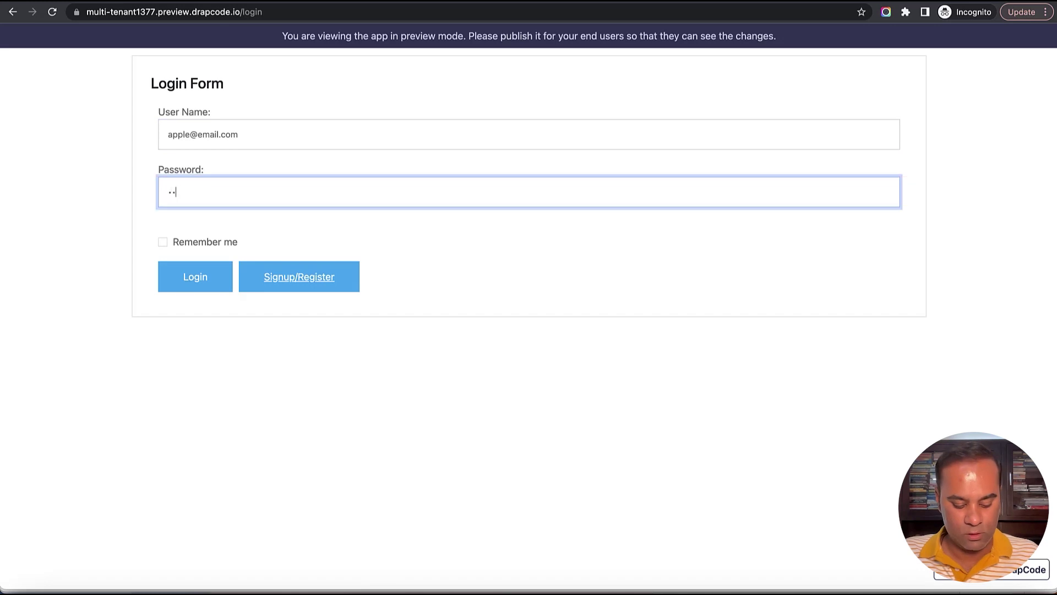
type("3456")
left_click(198, 275)
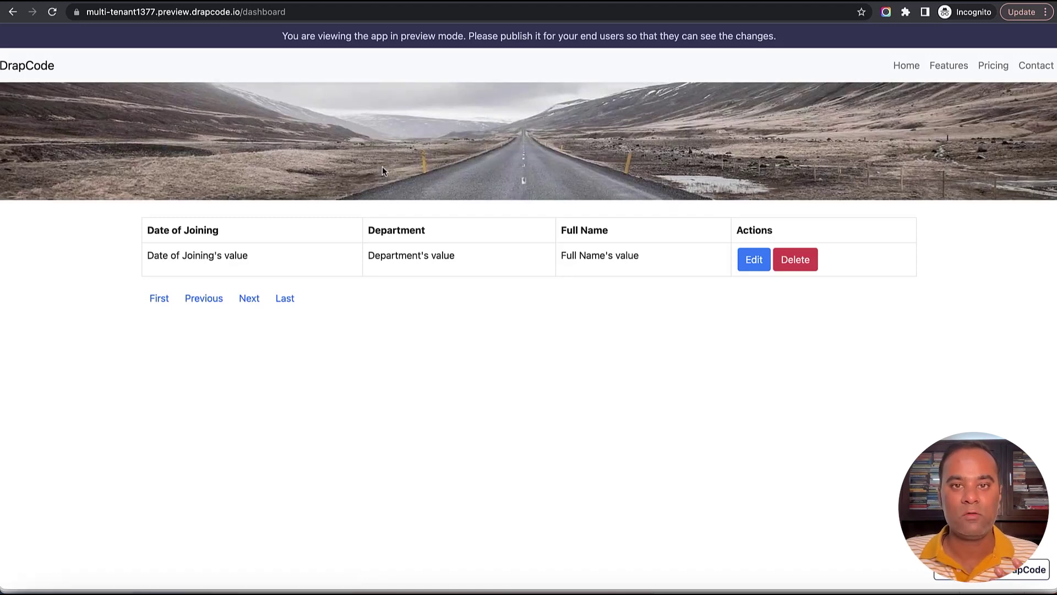
left_click_drag(147, 255, 608, 262)
left_click(608, 262)
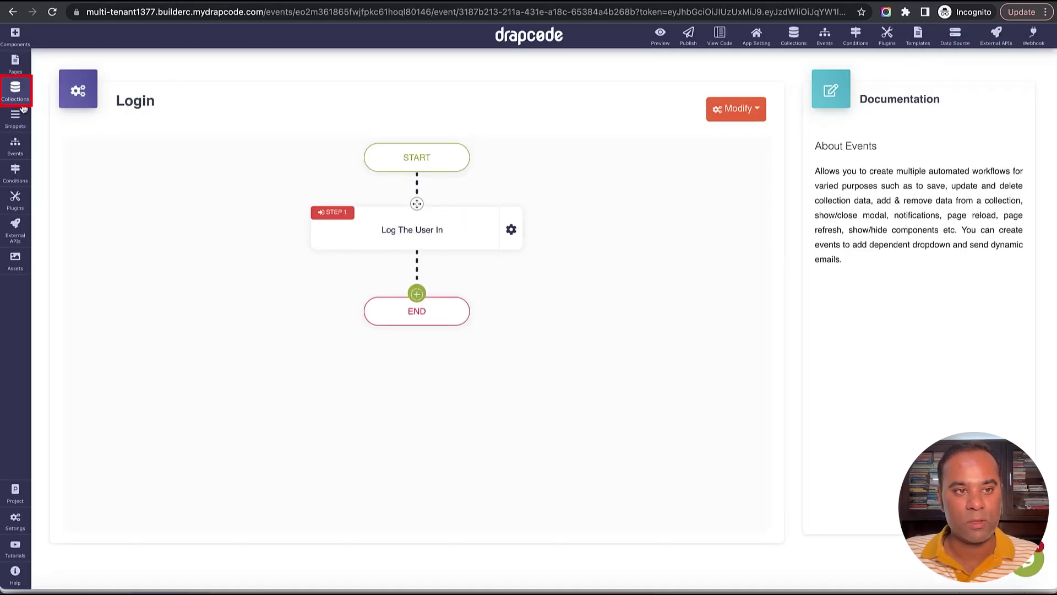
Compare against Employee 1 in the full Employee collection data.
left_click(15, 91)
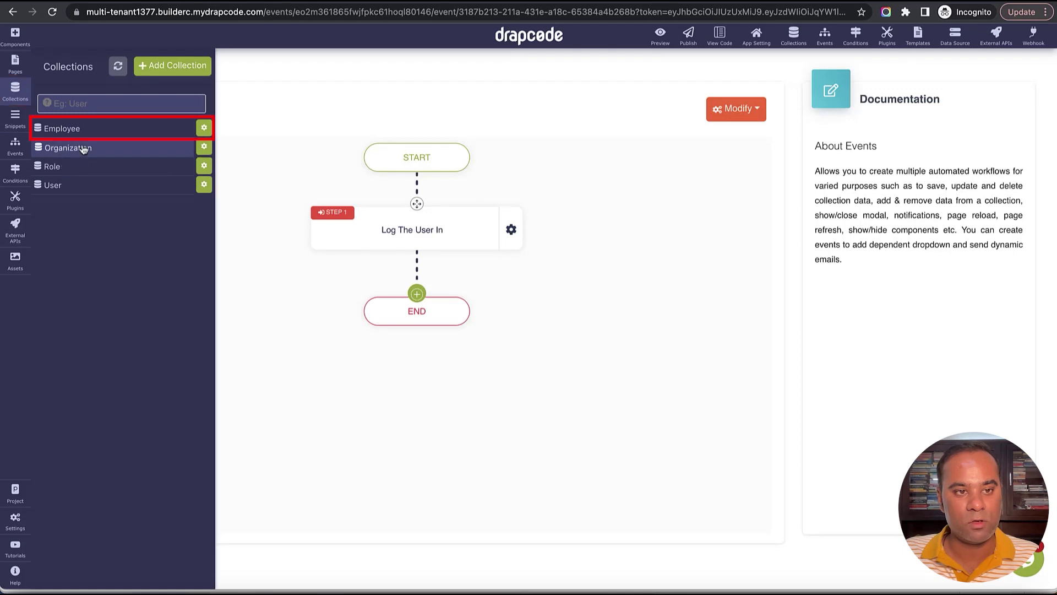
left_click(62, 129)
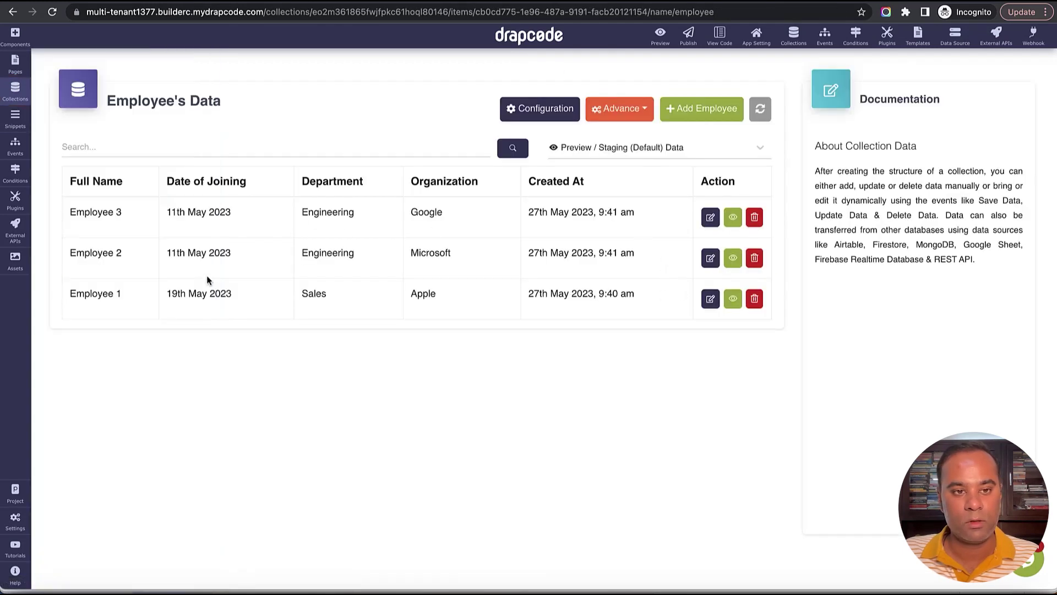
left_click_drag(165, 293, 427, 290)
left_click(428, 290)
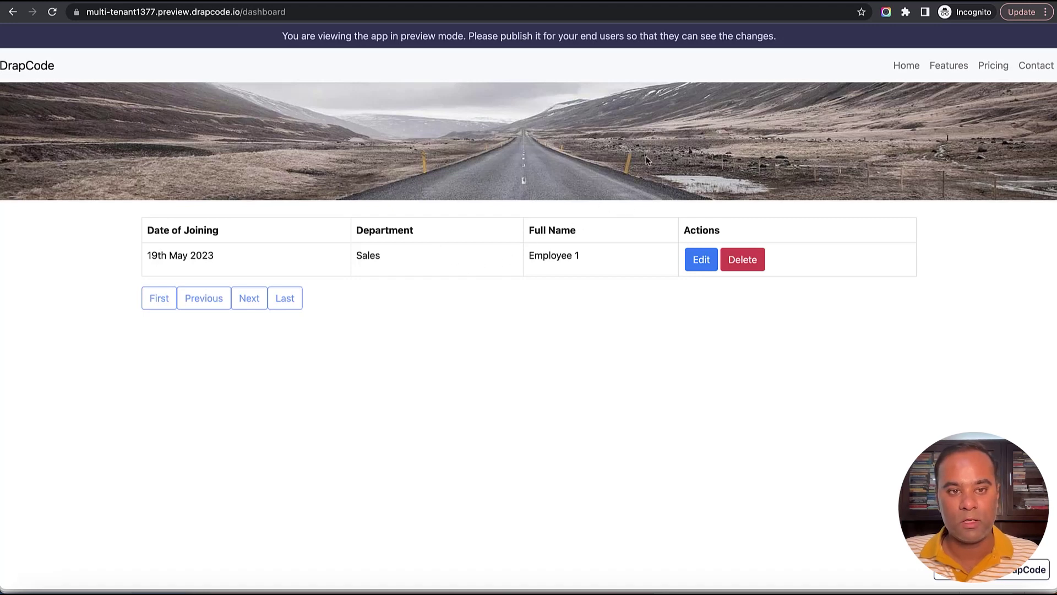
Go to the /login page and log in with the Google tenant user's e-mail and password.
left_click(259, 12)
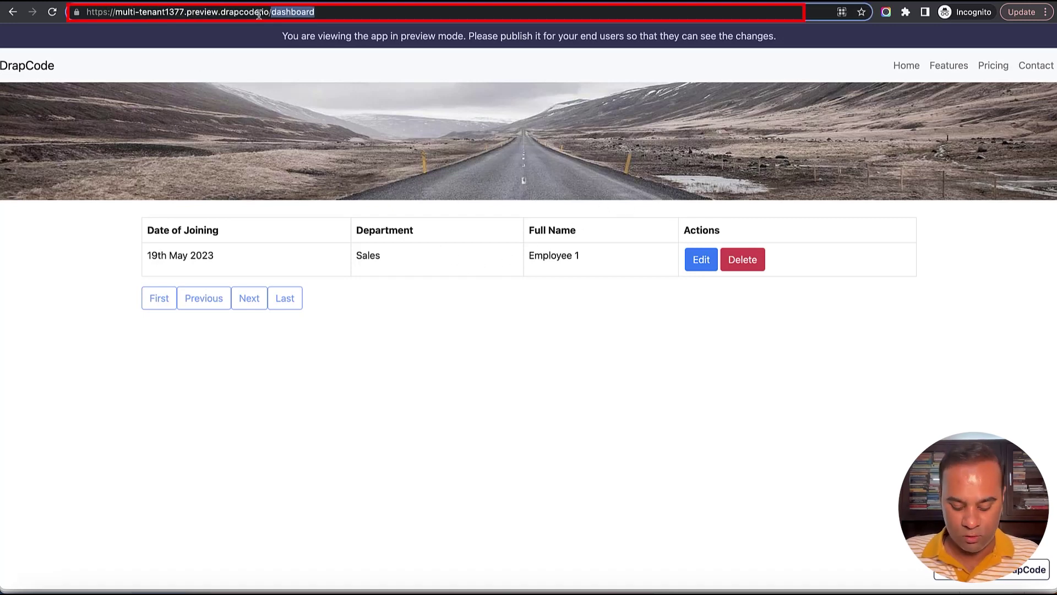
type("login")
key("Return")
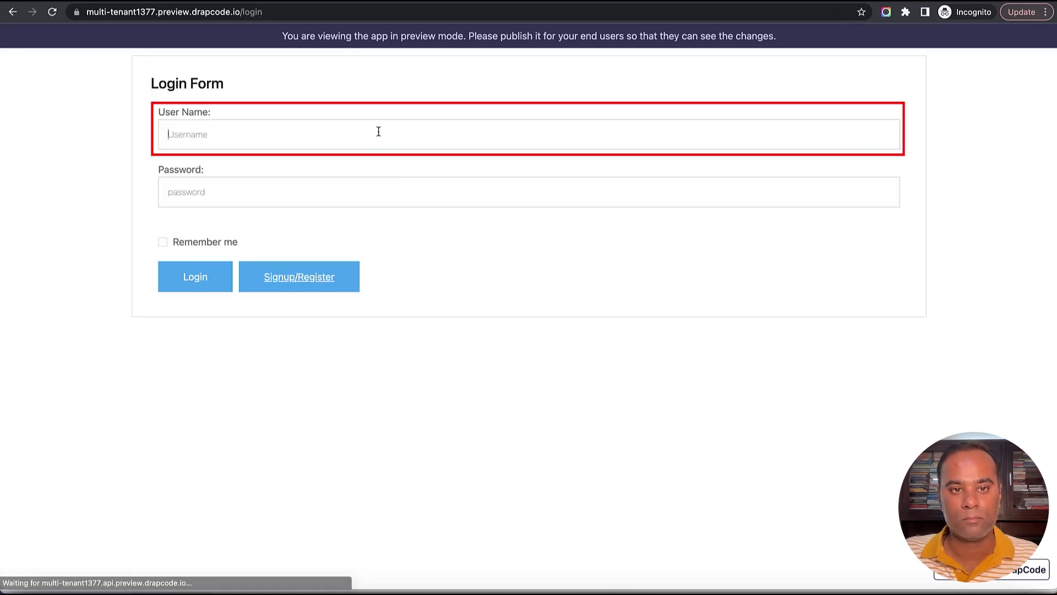
left_click(378, 131)
type("google.co")
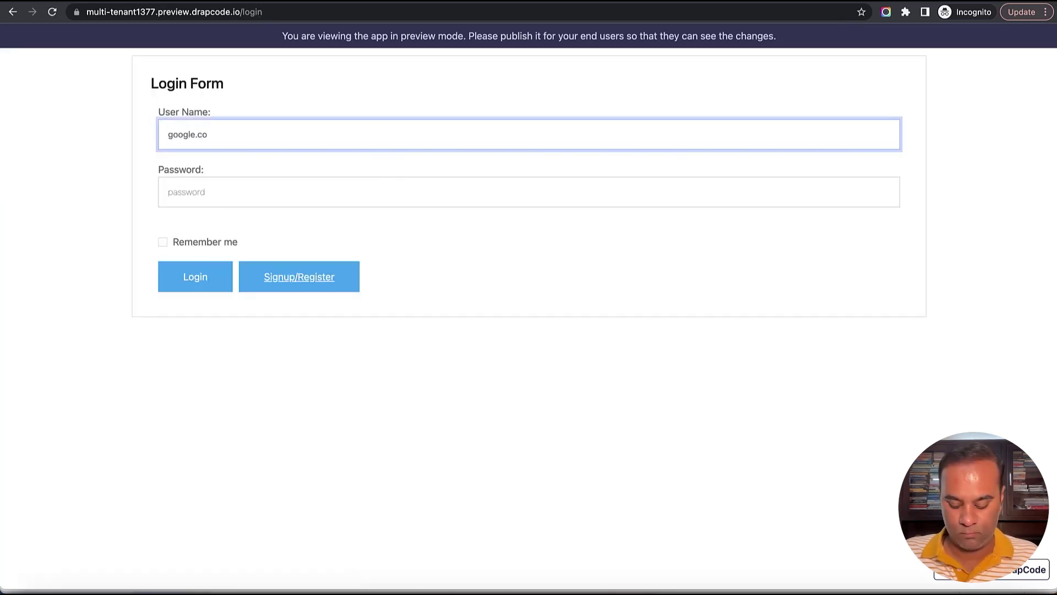
key("BackSpace")
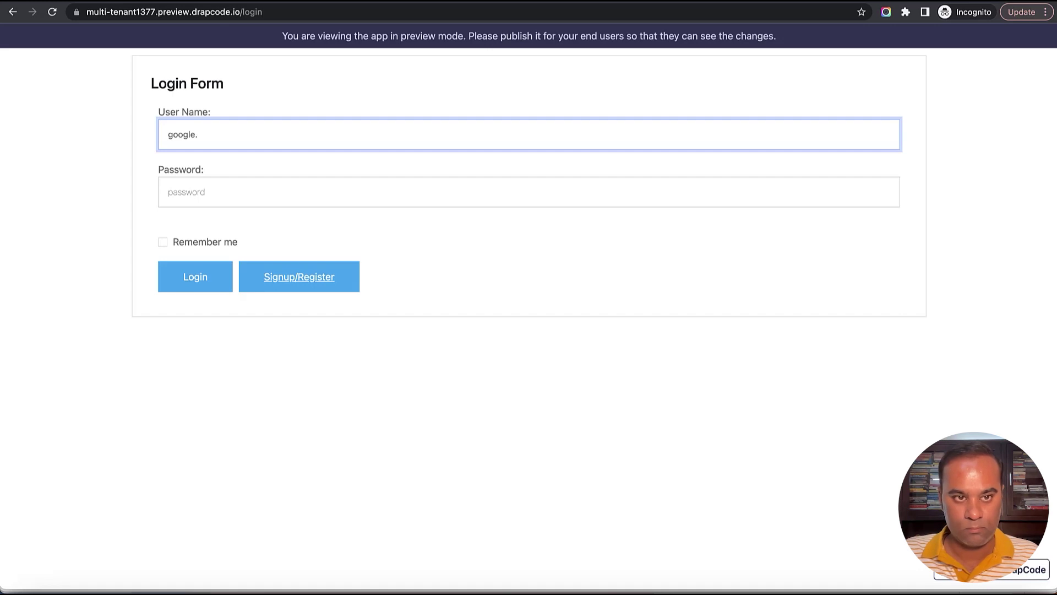
key("BackSpace")
type("@email.com")
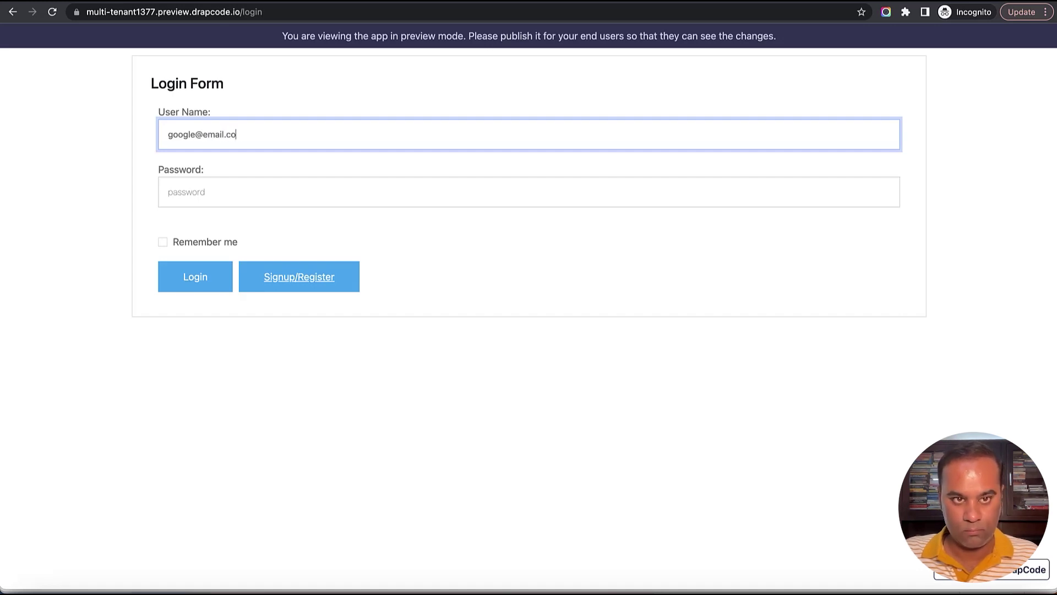
key("Tab")
type("••")
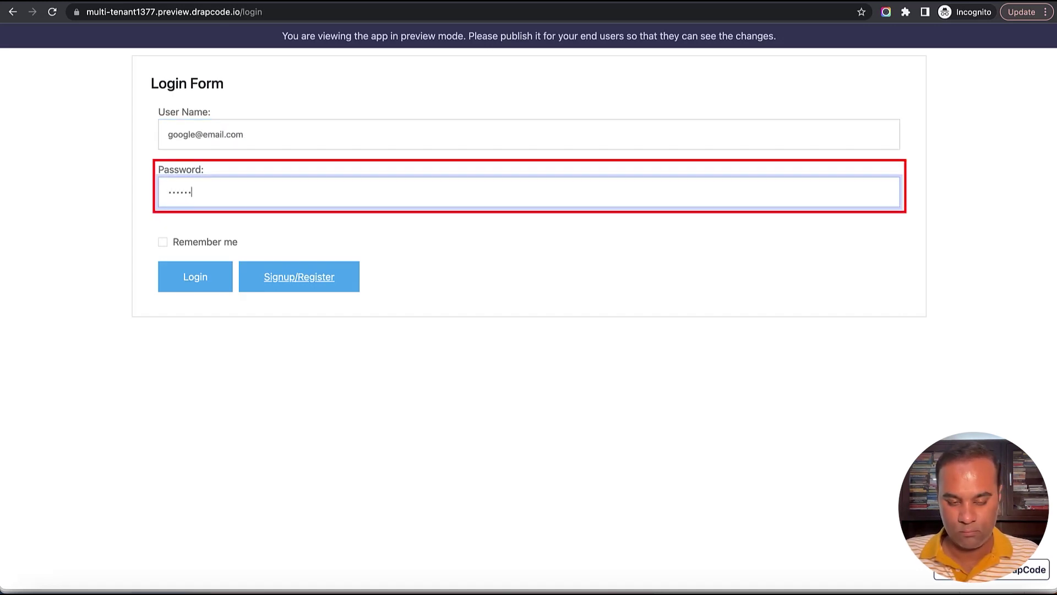
type("••••")
left_click(203, 276)
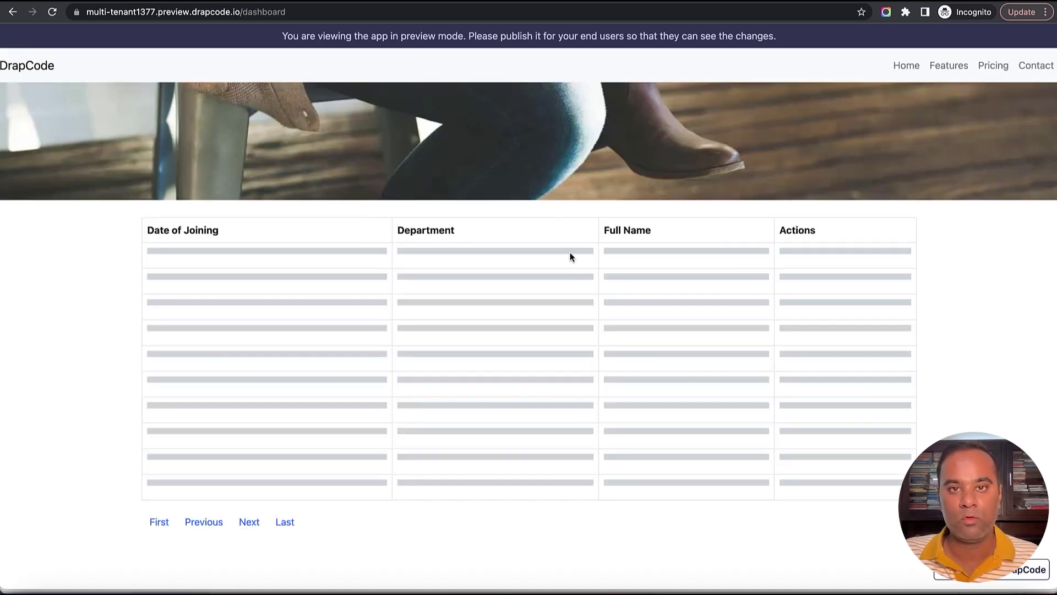
Verify the dashboard lists only Employee 3 and compare it with the builder's Employee data.
left_click_drag(152, 262, 580, 259)
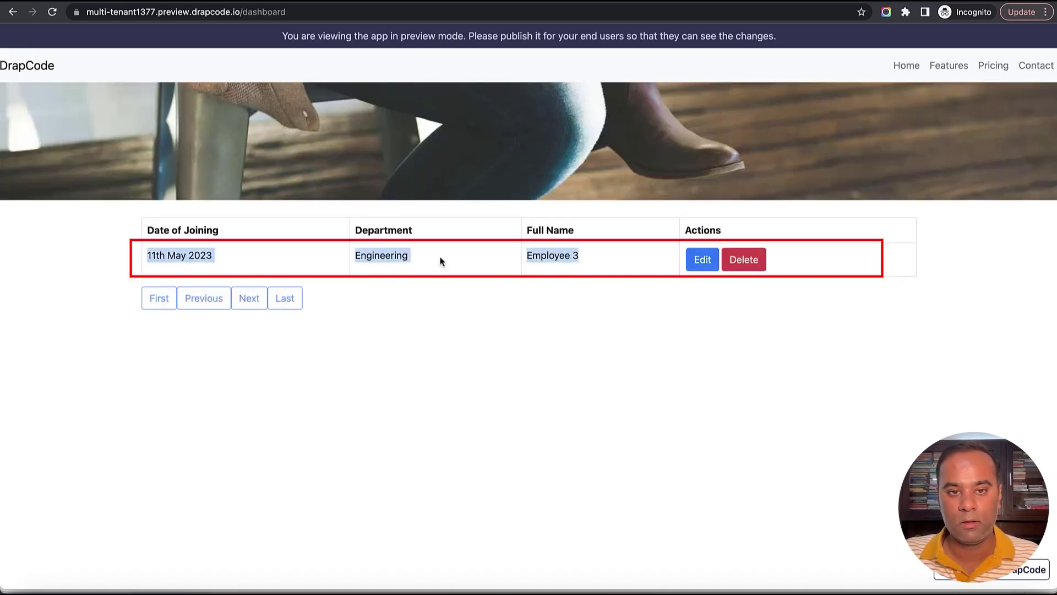
left_click(414, 262)
double_click(527, 255)
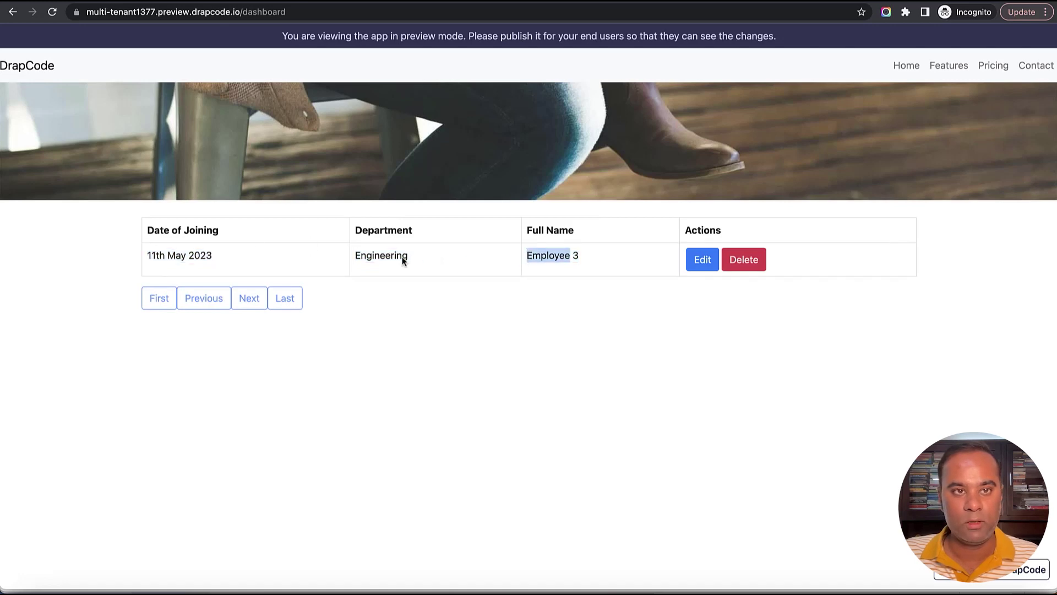
key("ctrl+Tab")
left_click_drag(70, 212, 122, 212)
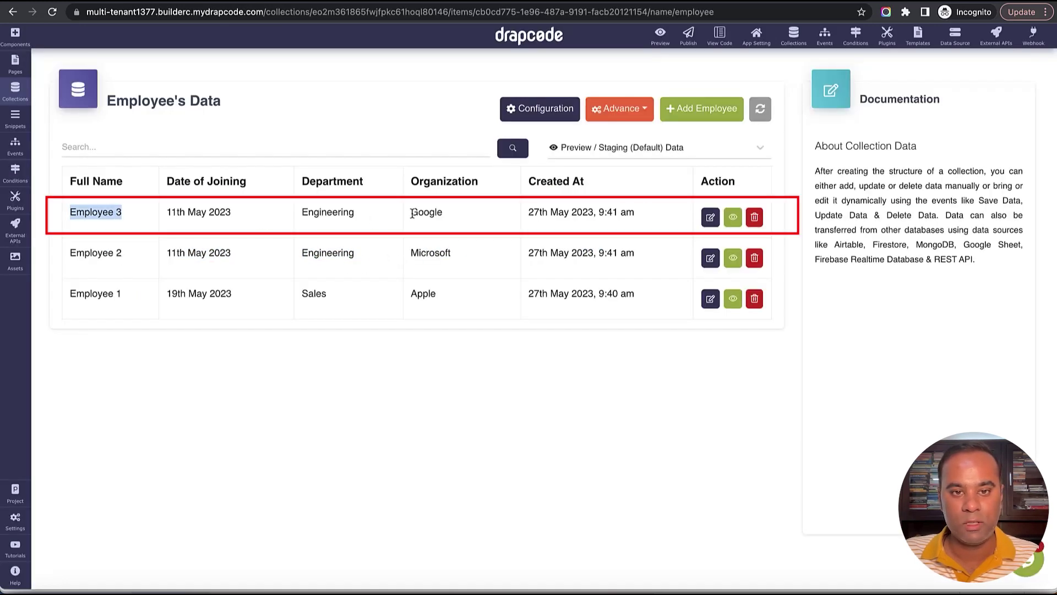
double_click(414, 213)
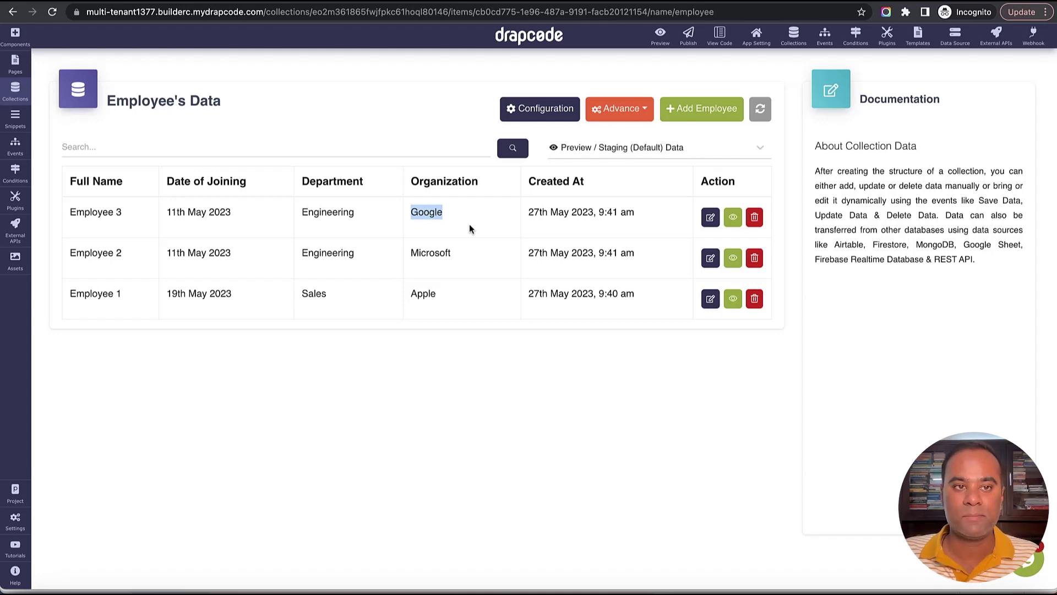
Start a new page named 'Add Employee' set to copy content from an existing page.
left_click(16, 67)
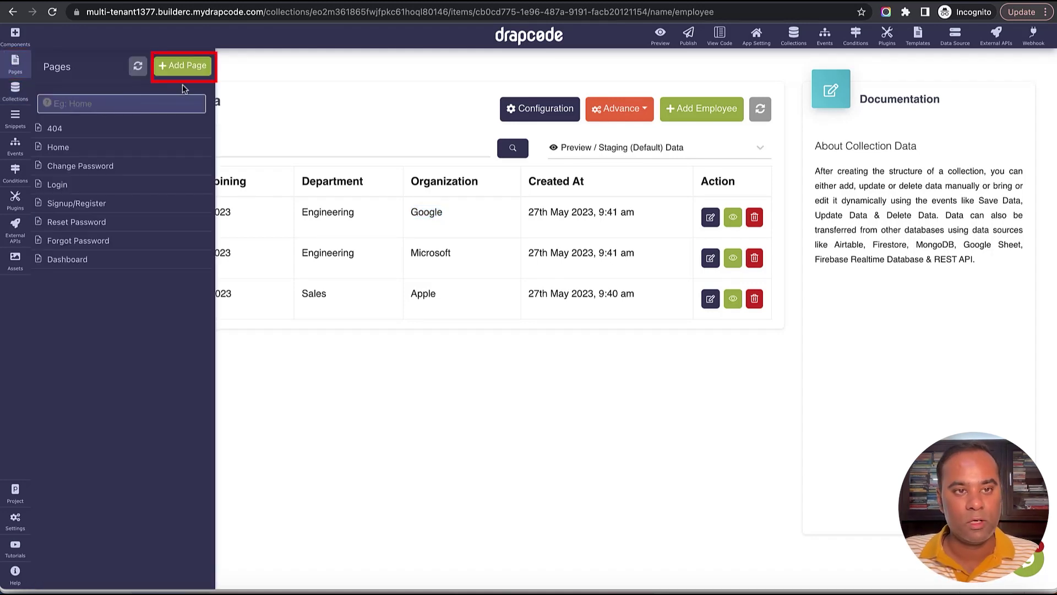
left_click(180, 63)
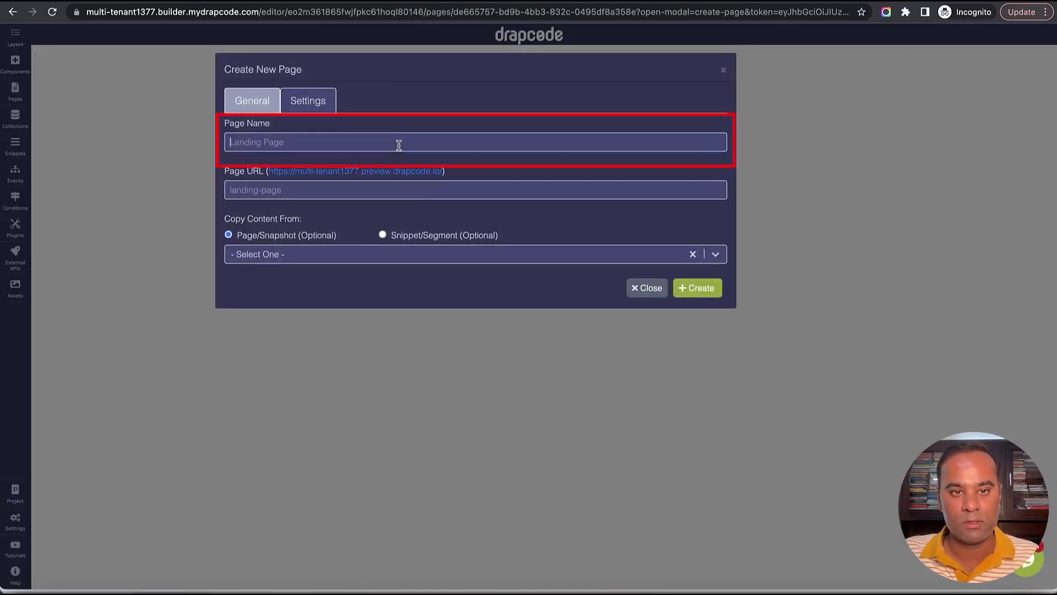
left_click(396, 144)
type("Add Employee")
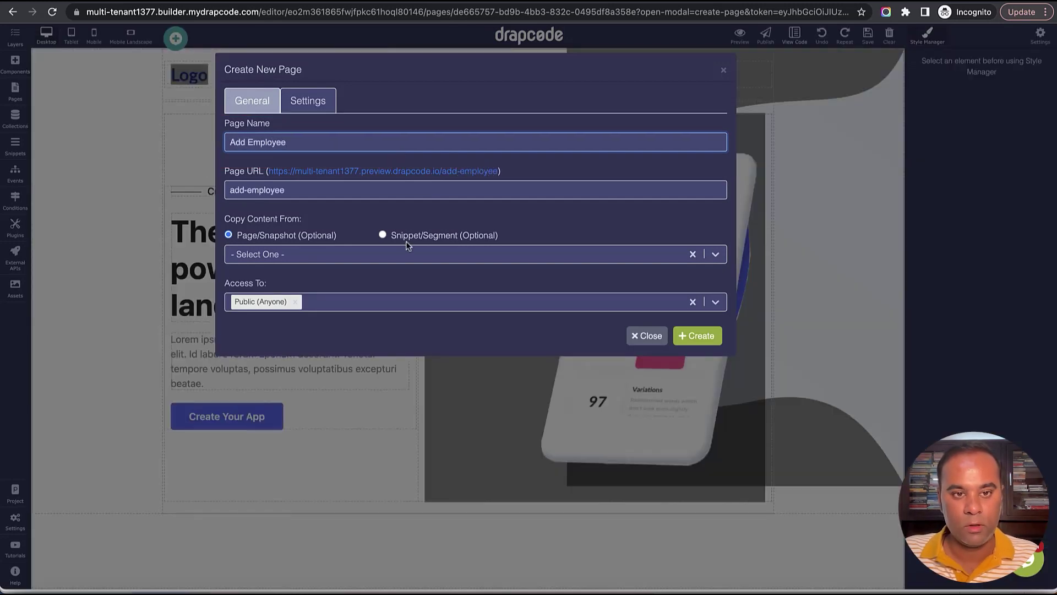
left_click(406, 248)
left_click(399, 284)
left_click(392, 257)
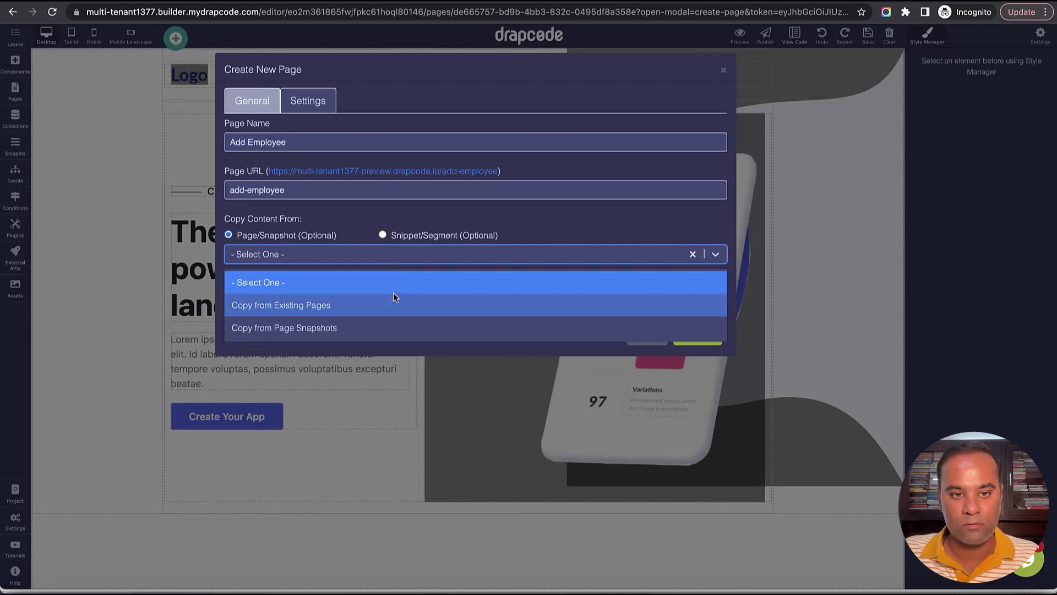
left_click(393, 300)
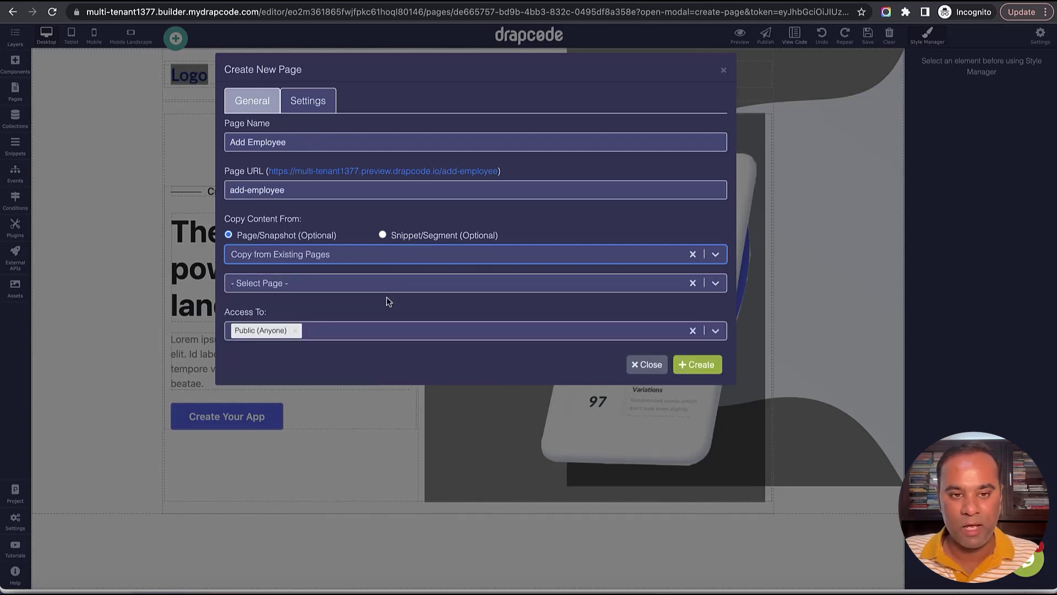
Copy it from Dashboard, restrict access to users with User Role, and create it.
left_click(387, 289)
scroll(380, 396, "down", 1)
scroll(370, 373, "up", 1)
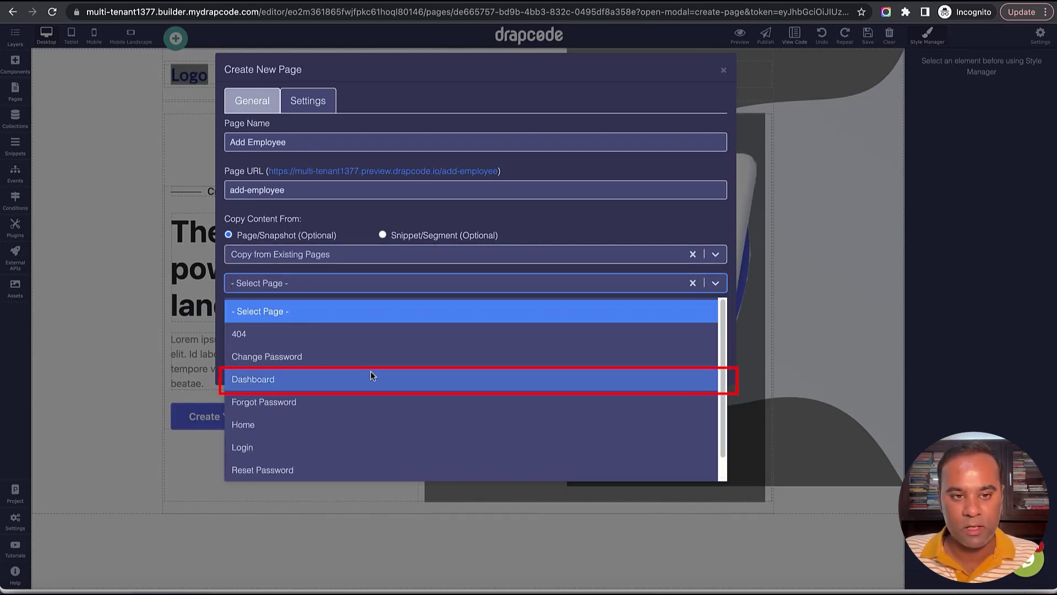
left_click(371, 376)
left_click(345, 333)
left_click(345, 378)
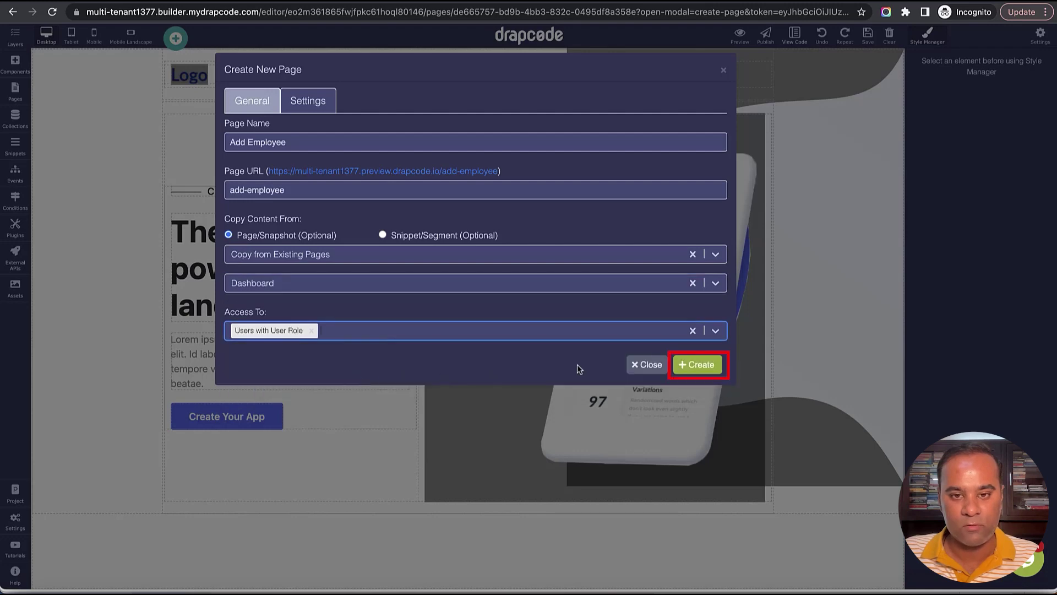
left_click(697, 364)
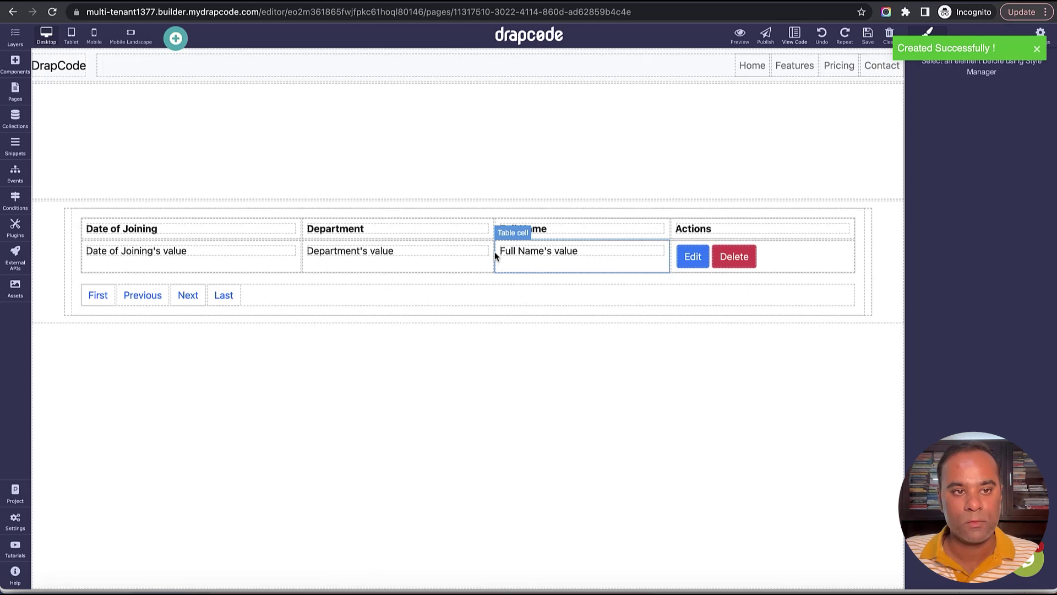
Delete the copied employee data table from the Add Employee page.
left_click(867, 223)
left_click(857, 221)
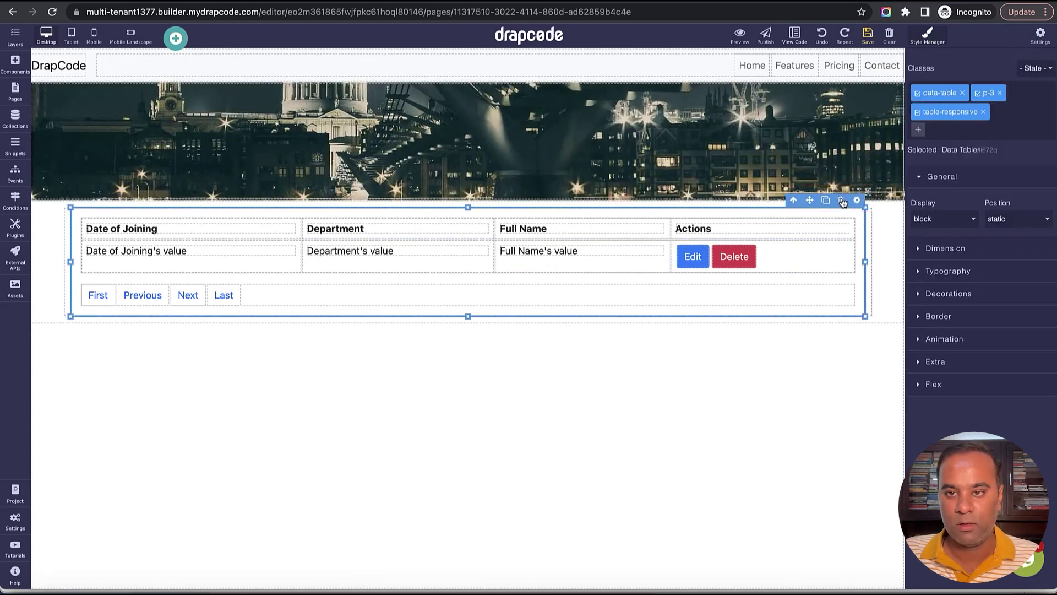
left_click(841, 200)
left_click(868, 34)
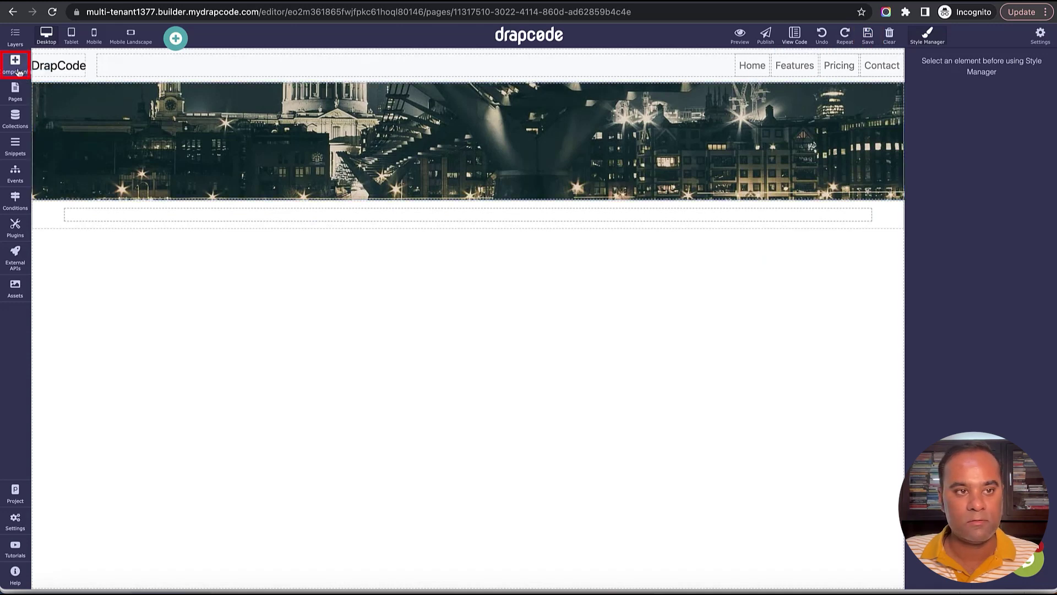
Place a Collection Form below the banner and bind it to the Employee collection.
left_click(16, 65)
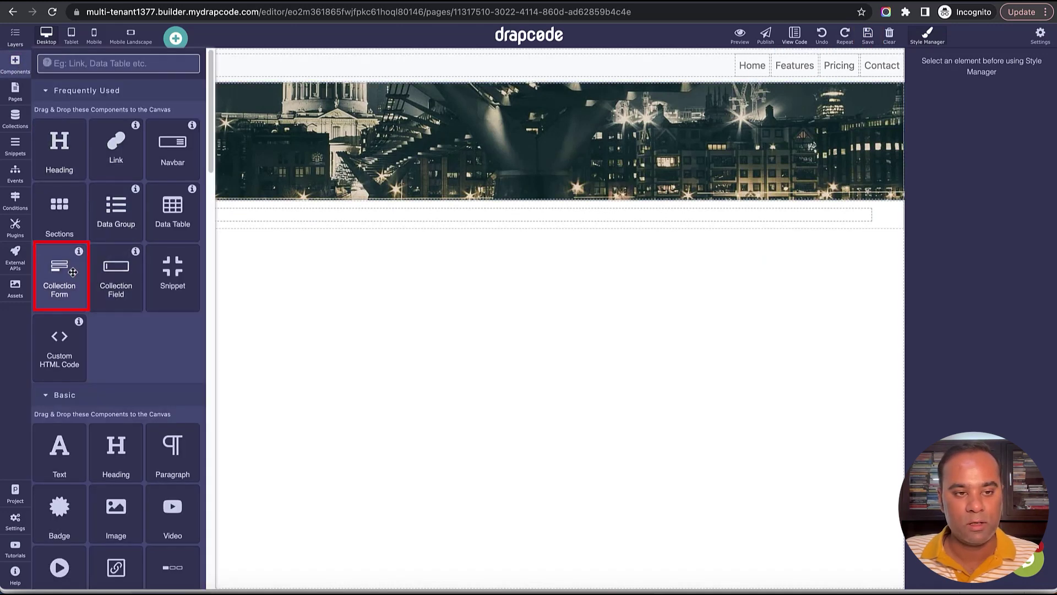
left_click_drag(59, 270, 356, 219)
left_click(909, 159)
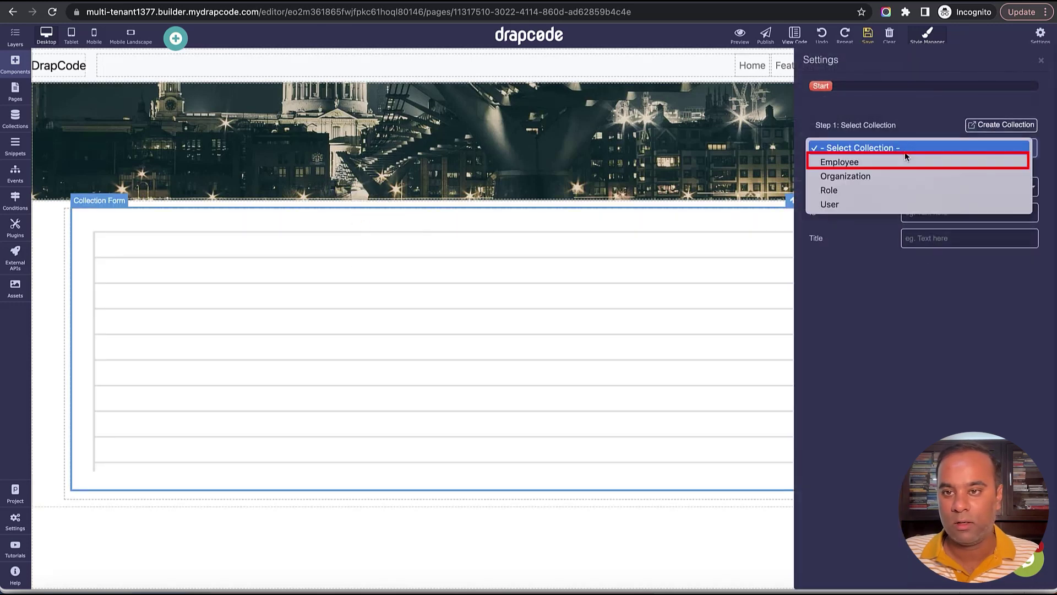
left_click(907, 163)
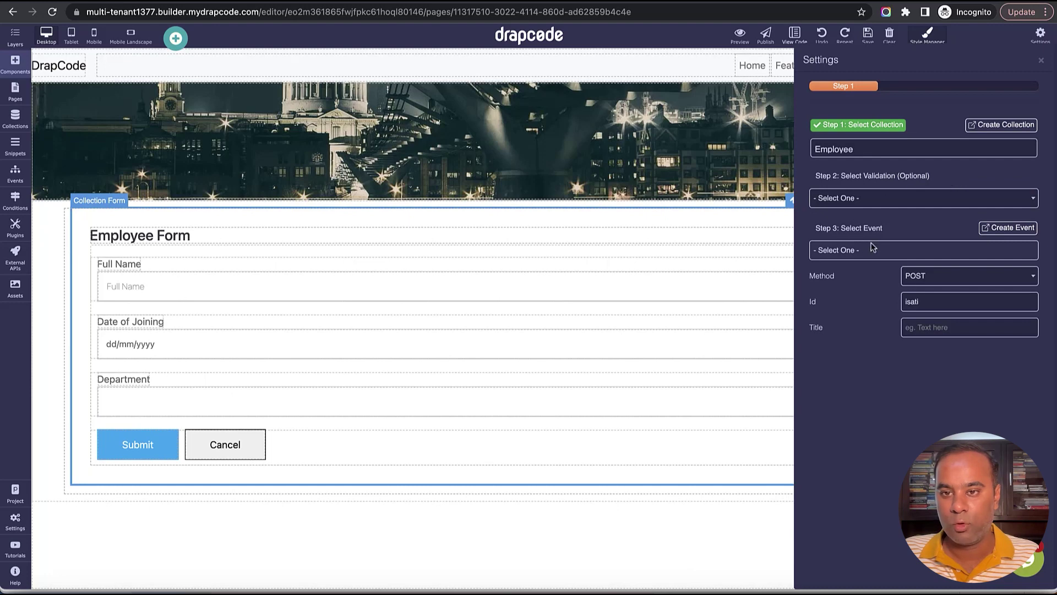
left_click(923, 251)
left_click(960, 225)
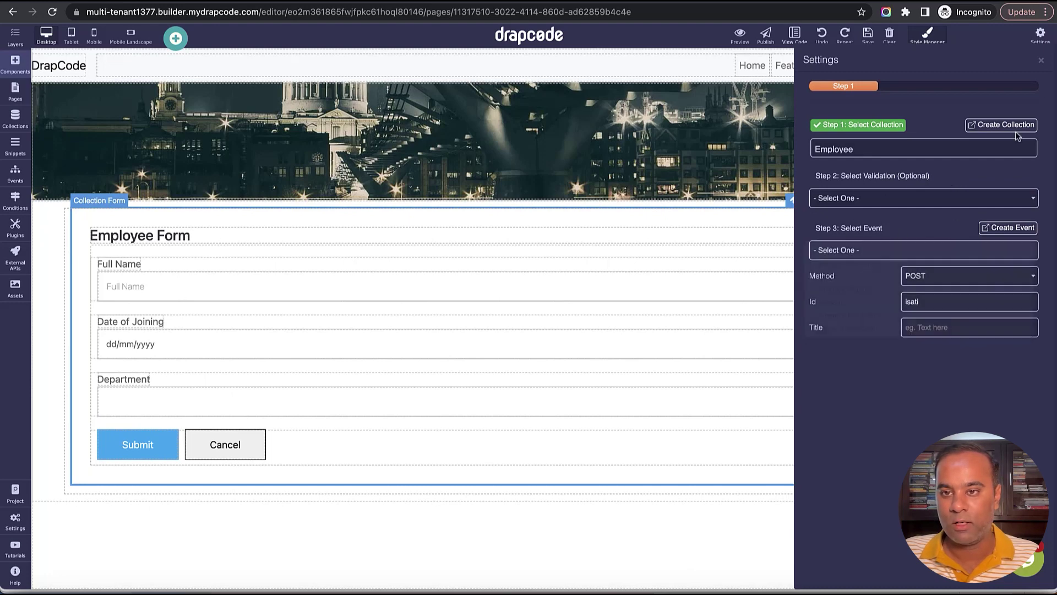
left_click(1041, 62)
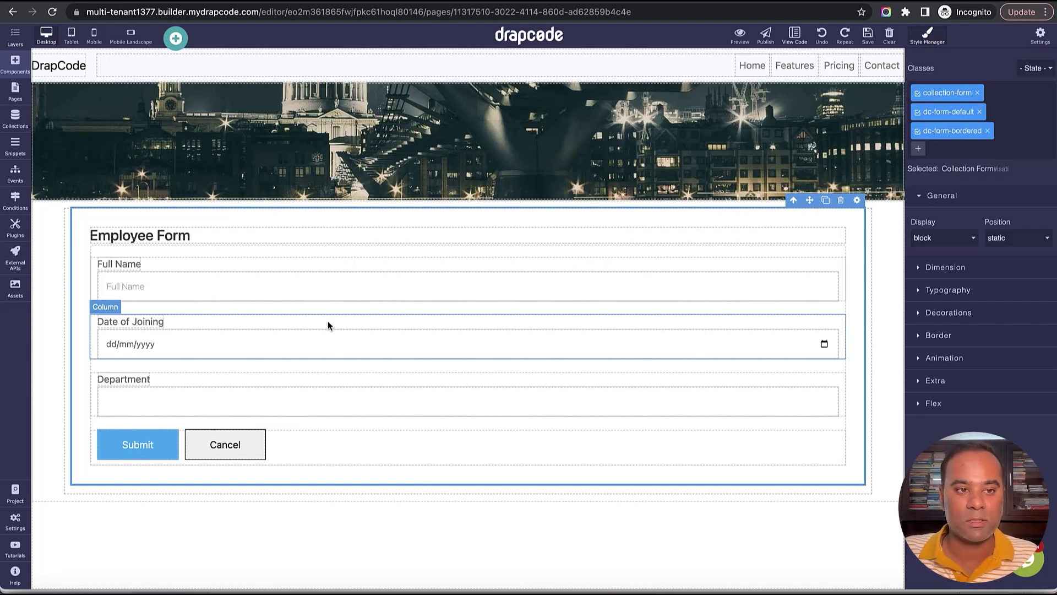
left_click(23, 175)
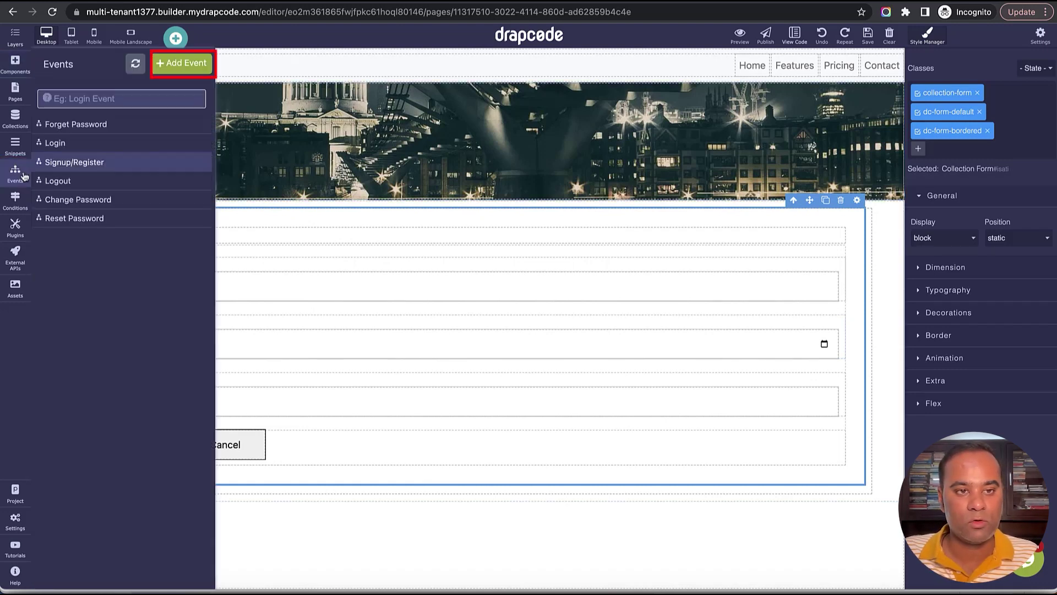
Create a new event named Create Employee.
left_click(182, 71)
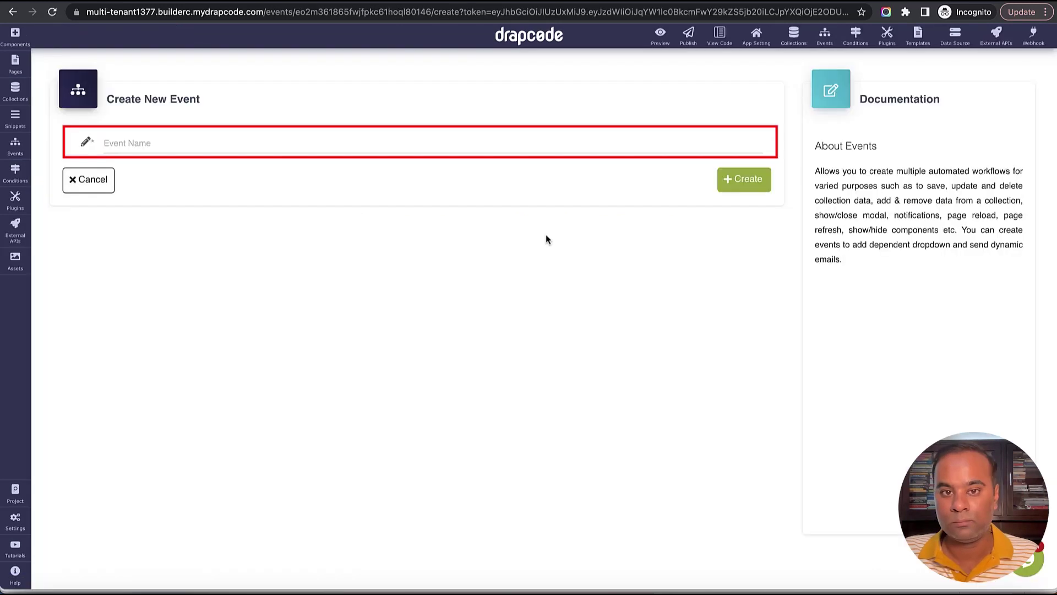
left_click(478, 150)
type("Create Employee")
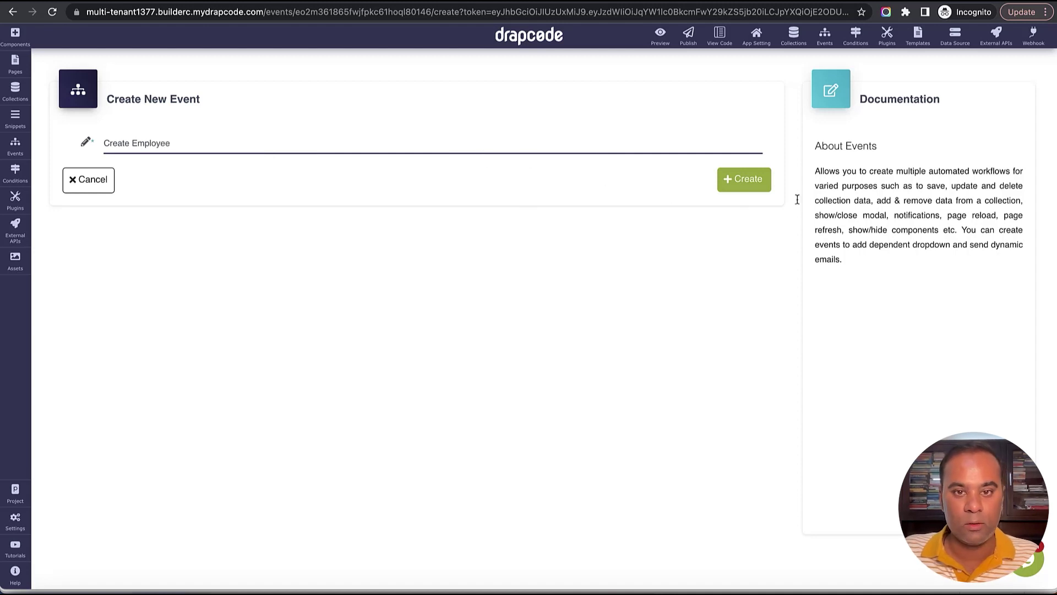
left_click(754, 180)
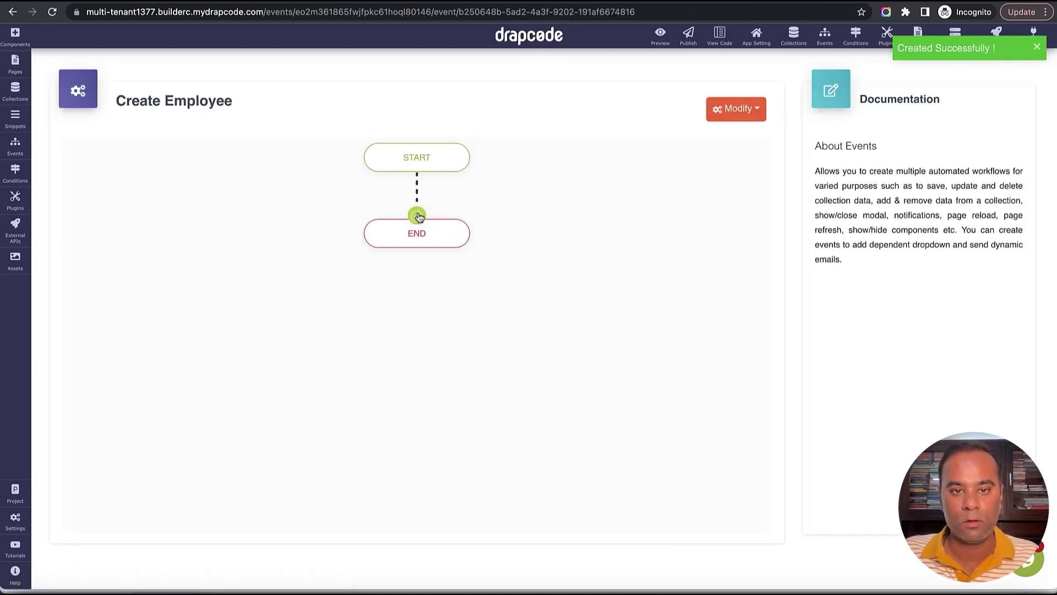
Add a Save Data step into the Employee collection with success message 'Employee Created' and an error message.
left_click(417, 216)
mouse_move(447, 311)
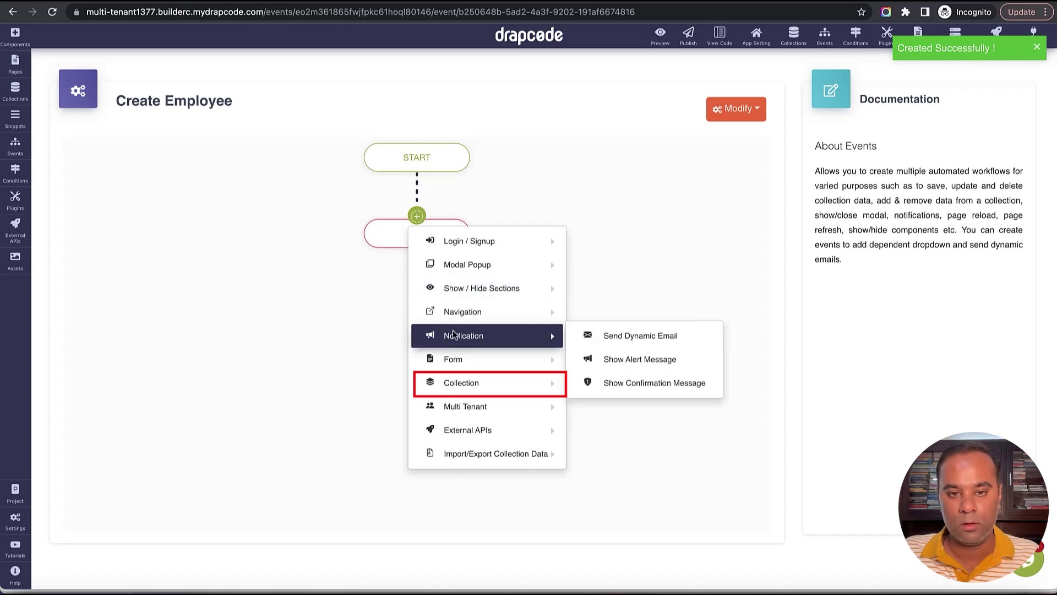
mouse_move(495, 382)
left_click(650, 383)
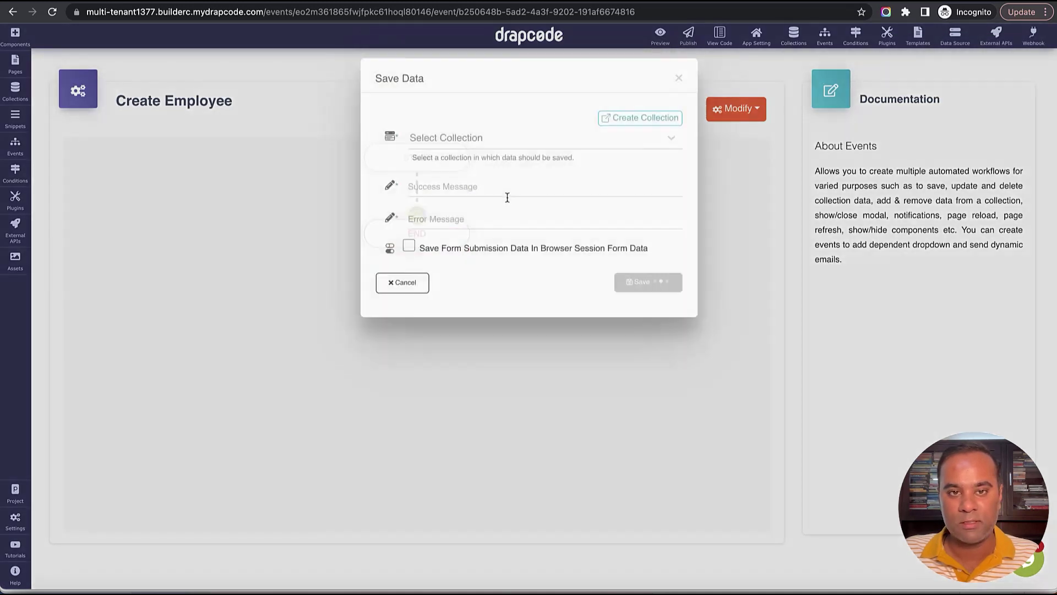
left_click(496, 169)
left_click(497, 196)
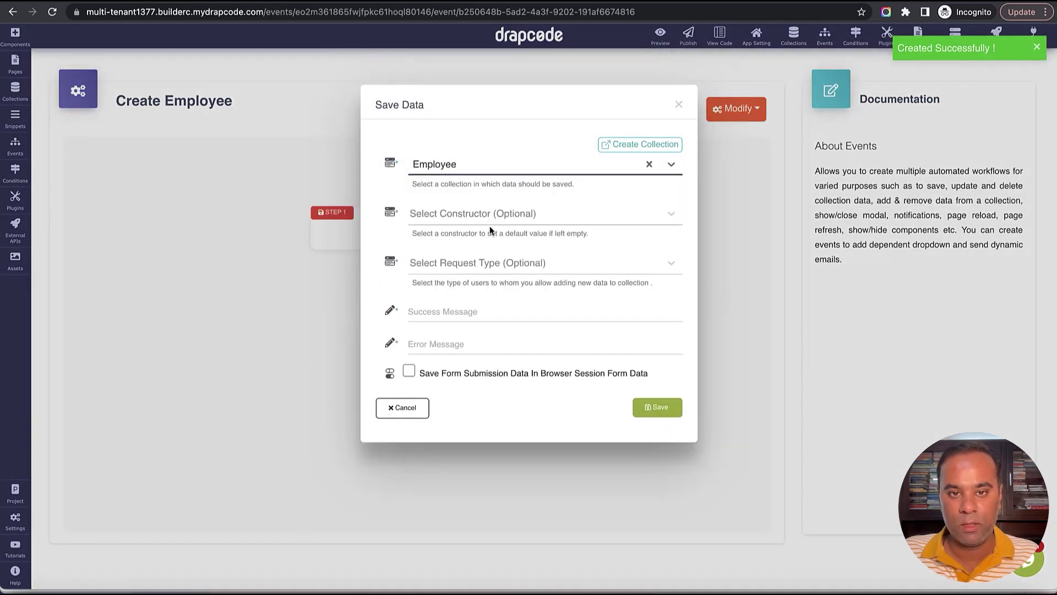
left_click(495, 315)
type("Empl")
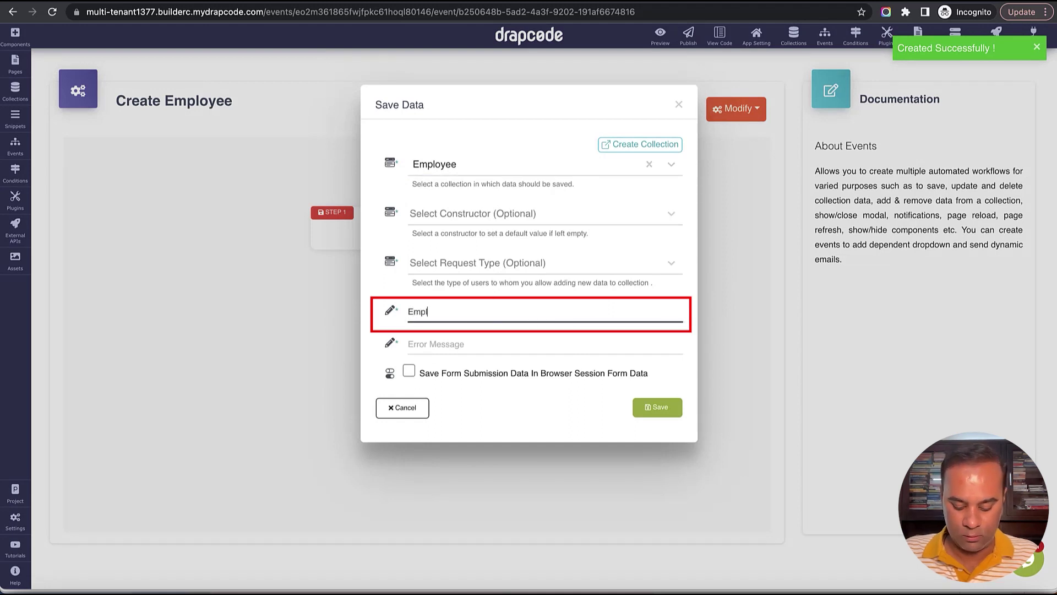
type("oyee Create")
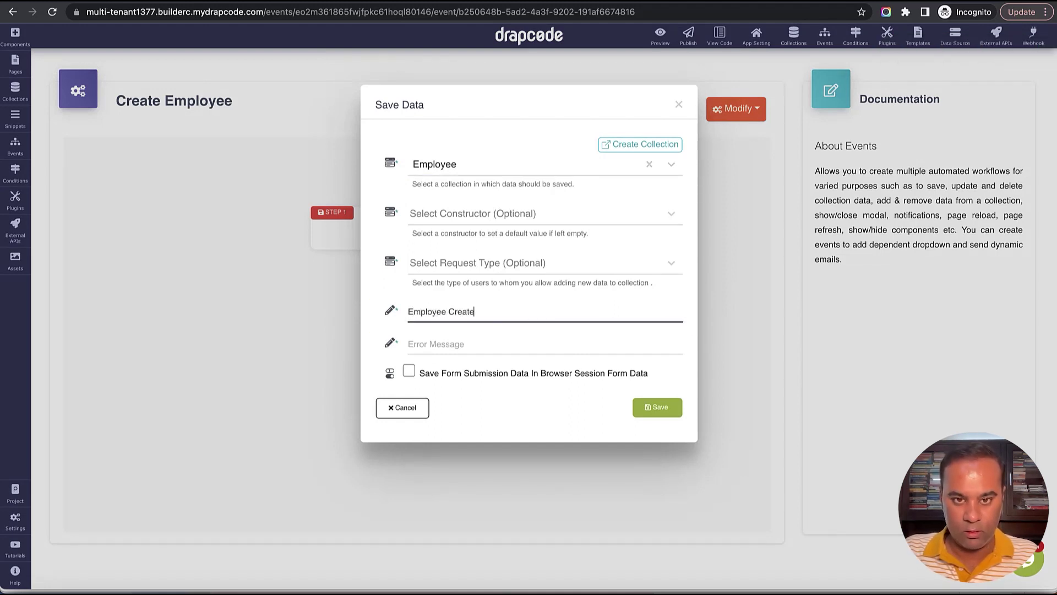
type("d")
left_click(410, 343)
type("Error")
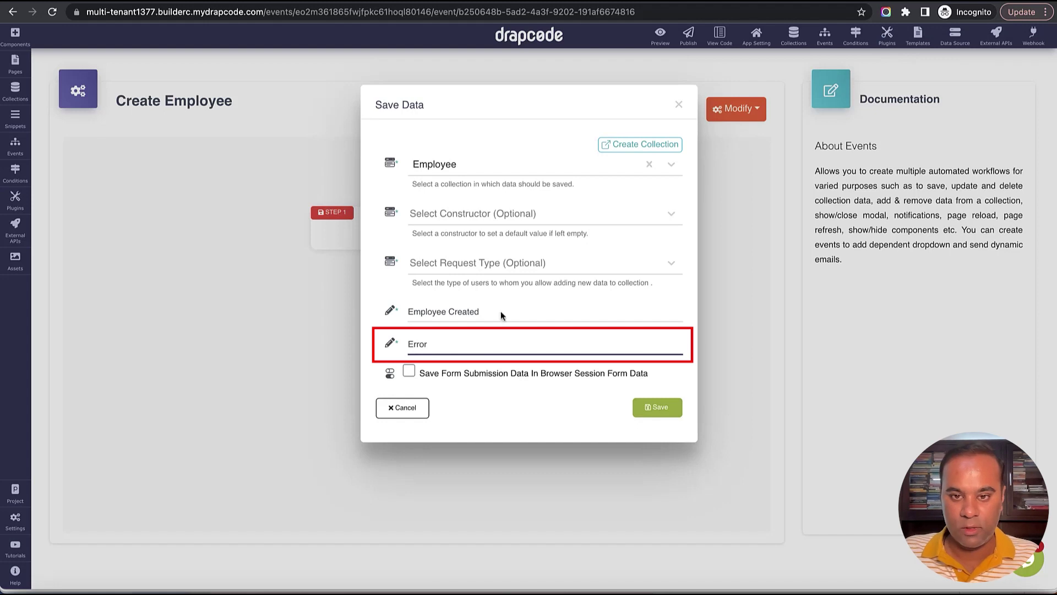
left_click(659, 407)
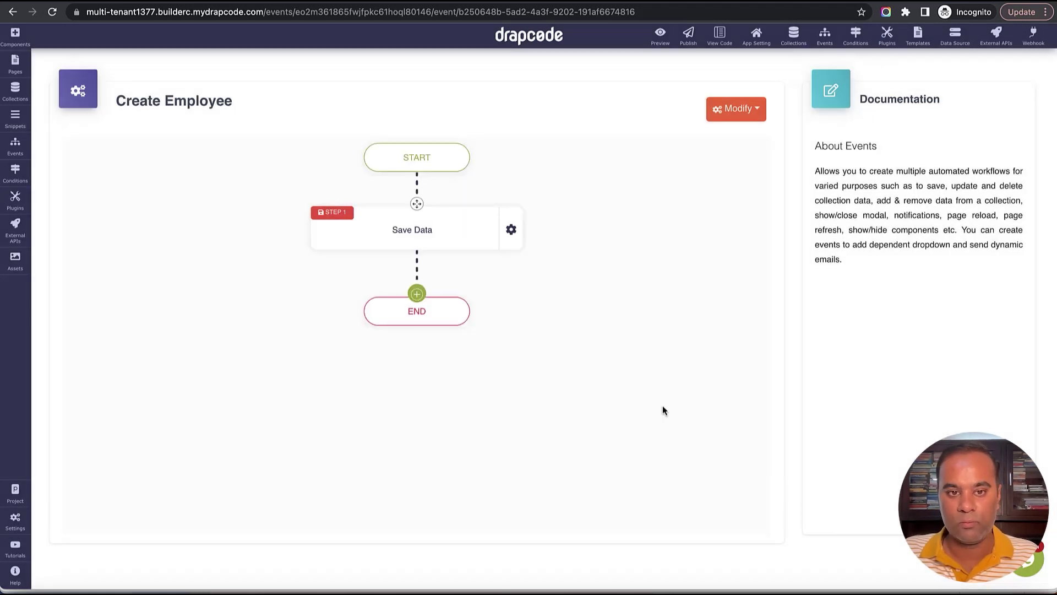
Add a Page Redirect step that sends users to the Dashboard page.
left_click(418, 294)
mouse_move(456, 419)
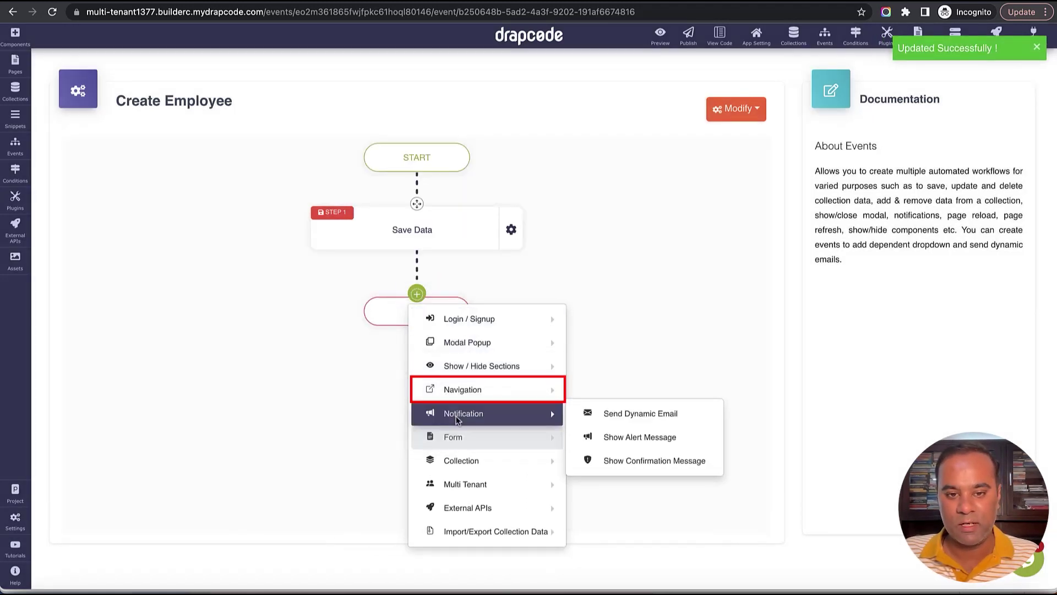
mouse_move(459, 394)
left_click(622, 387)
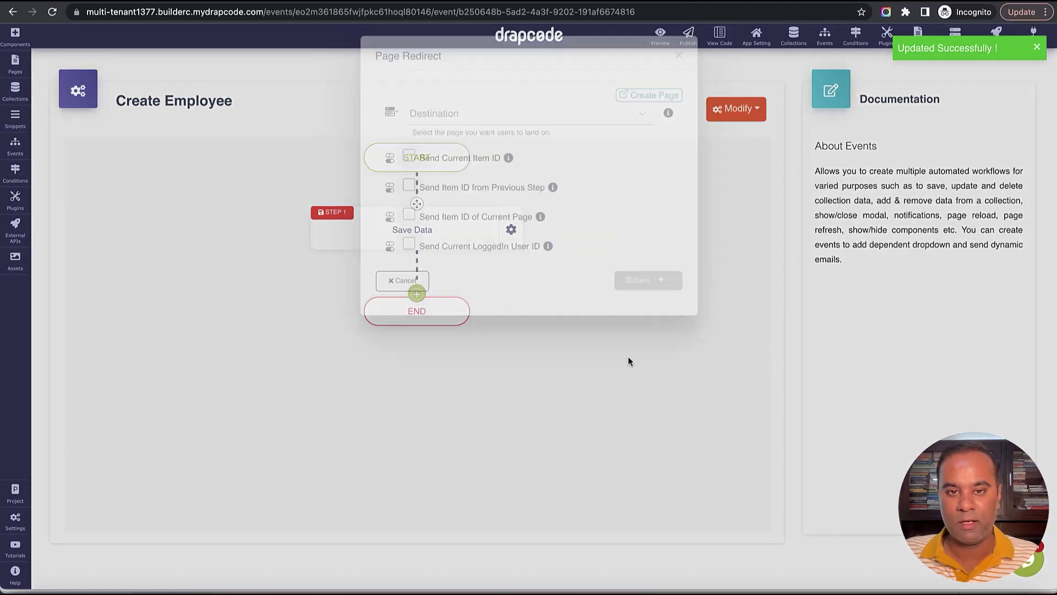
left_click(534, 165)
scroll(528, 243, "down", 1)
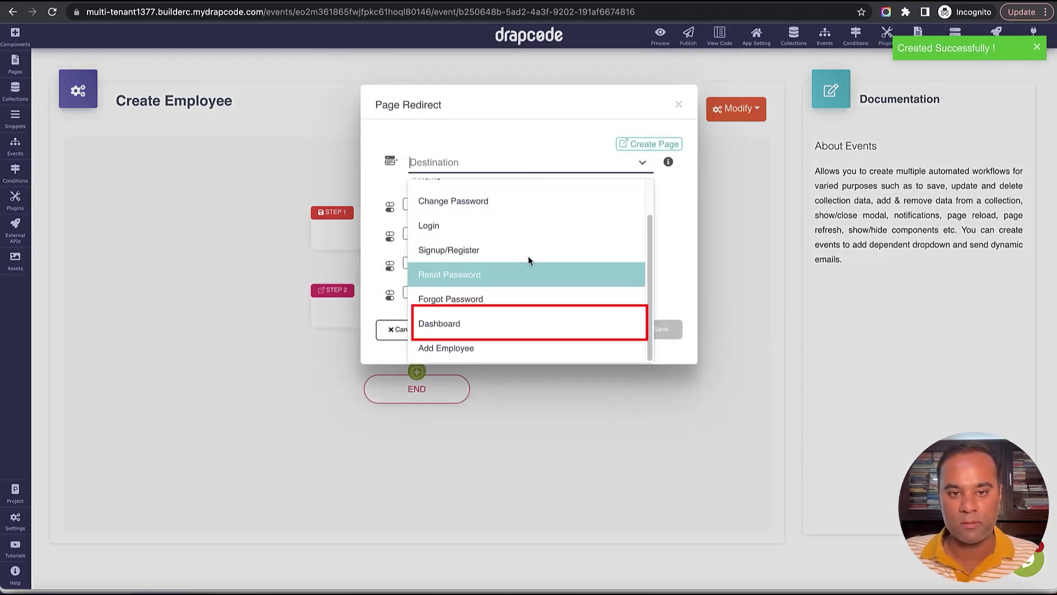
left_click(519, 323)
left_click(657, 330)
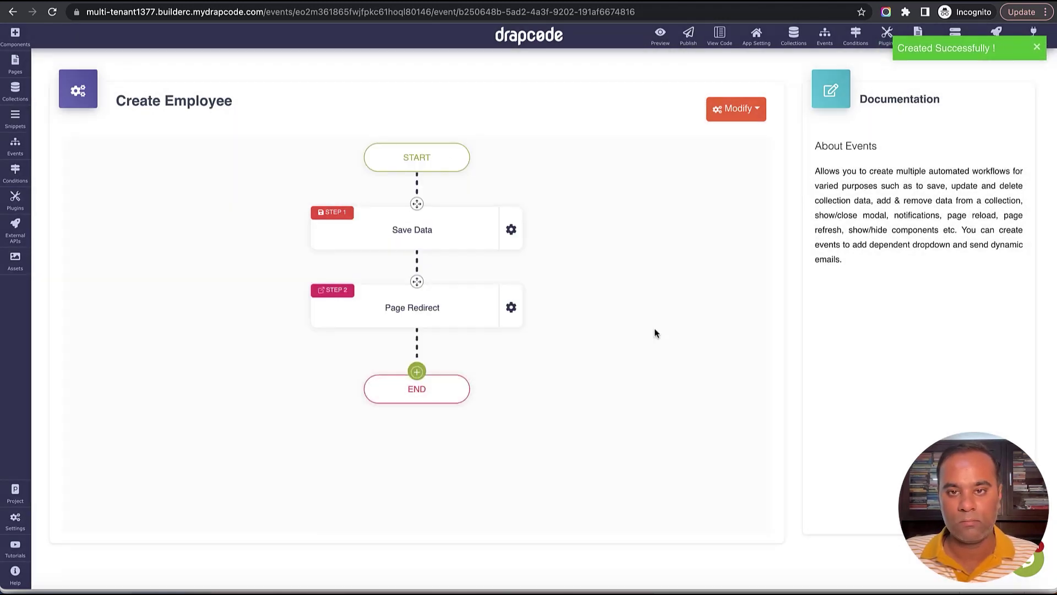
left_click(16, 68)
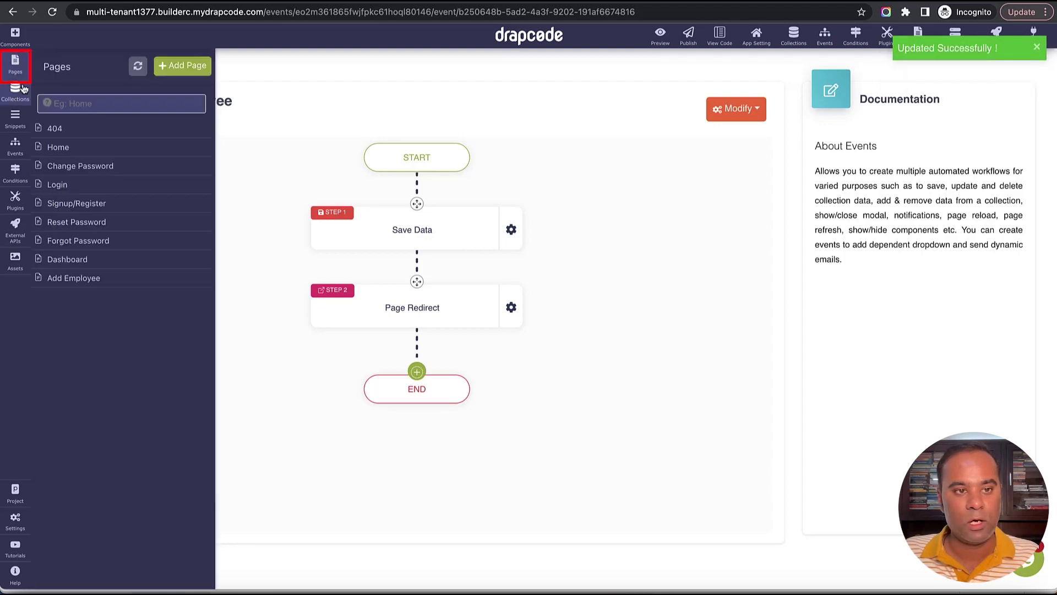
Choose Create Employee as the Add Employee form's submit event, then save the page.
left_click(104, 283)
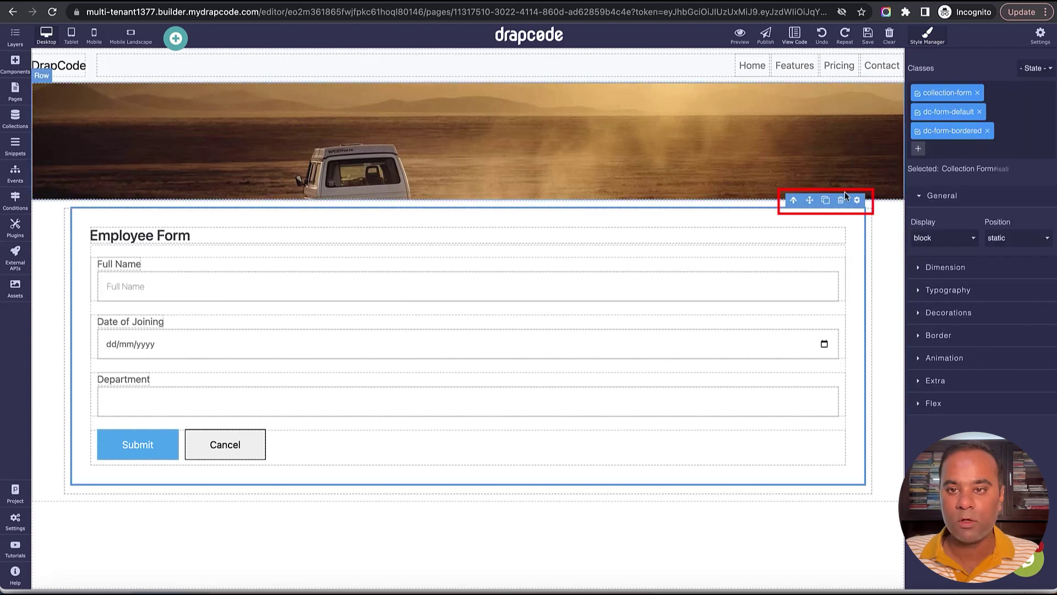
left_click(857, 200)
left_click(878, 249)
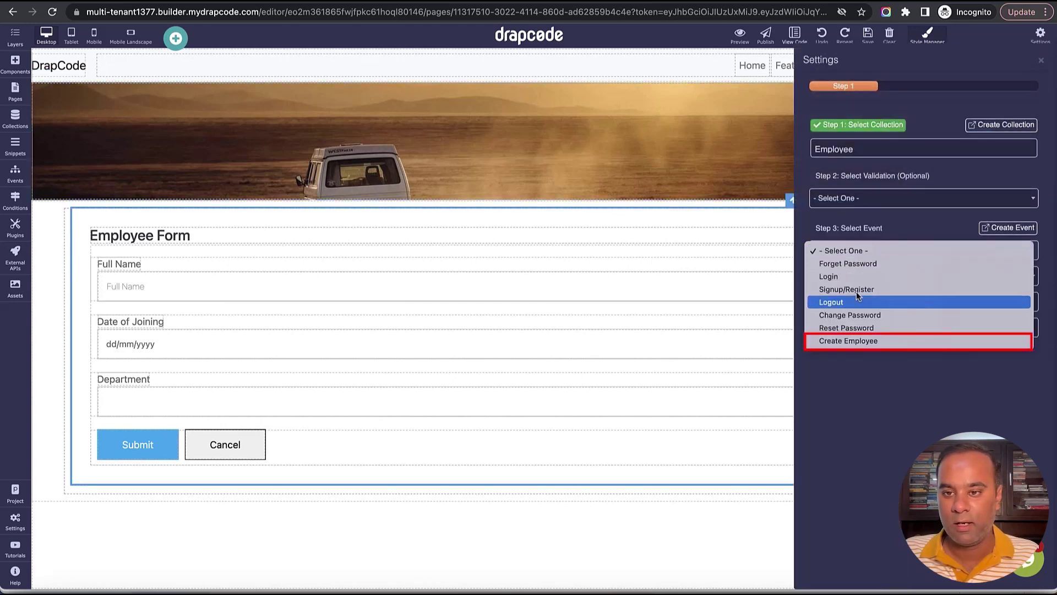
left_click(865, 341)
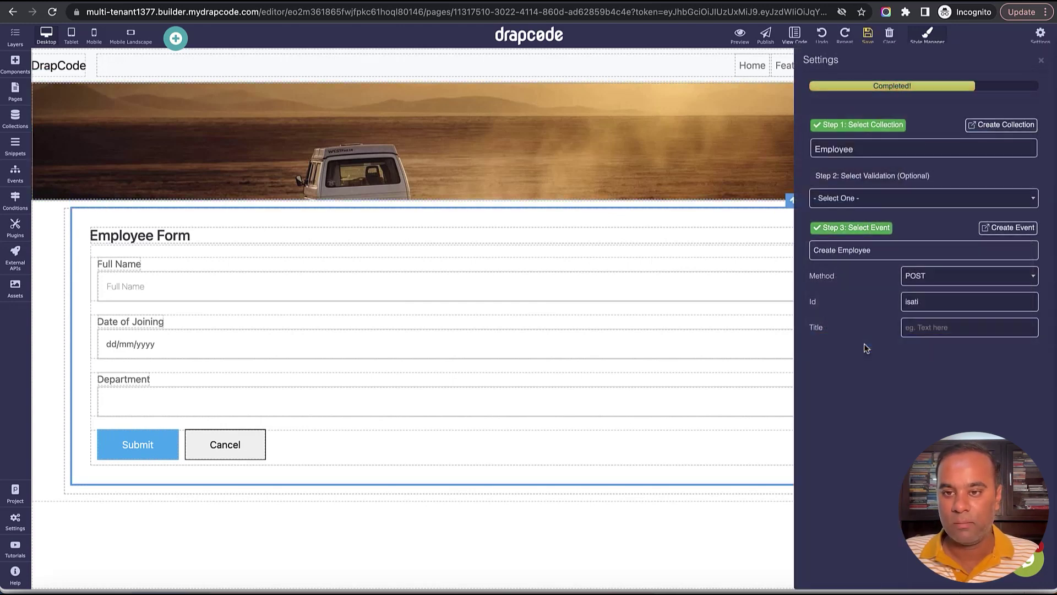
left_click(1041, 60)
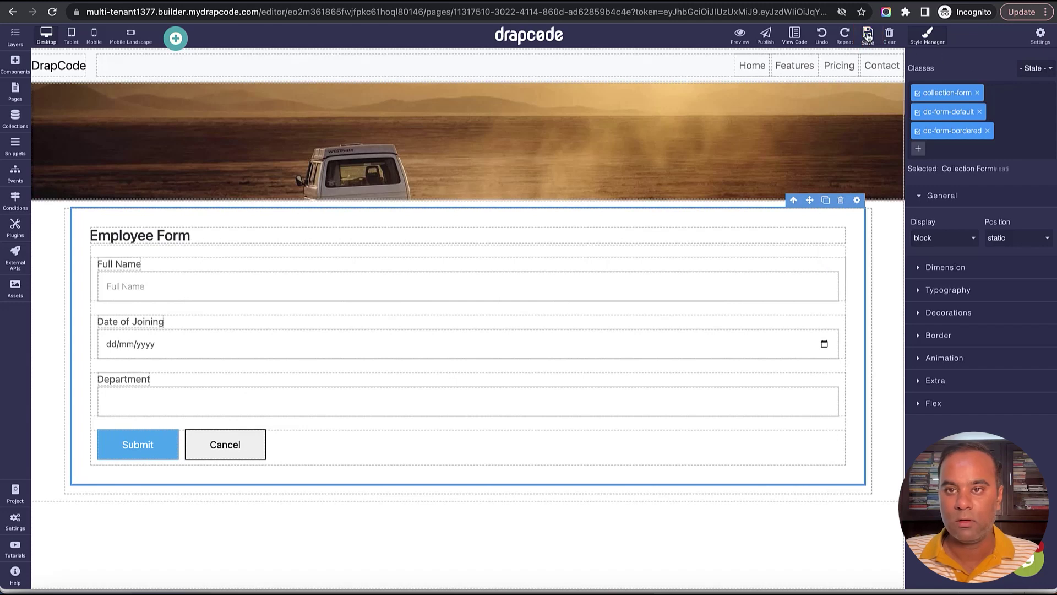
left_click(18, 91)
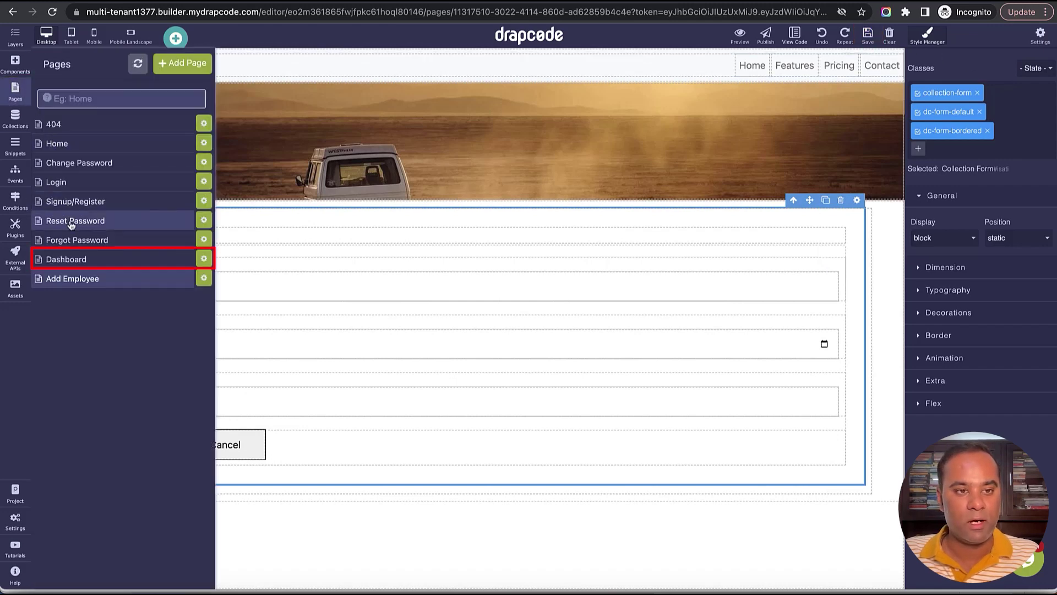
Add a link labelled 'Add Employee' above the employee table on the Dashboard.
left_click(77, 260)
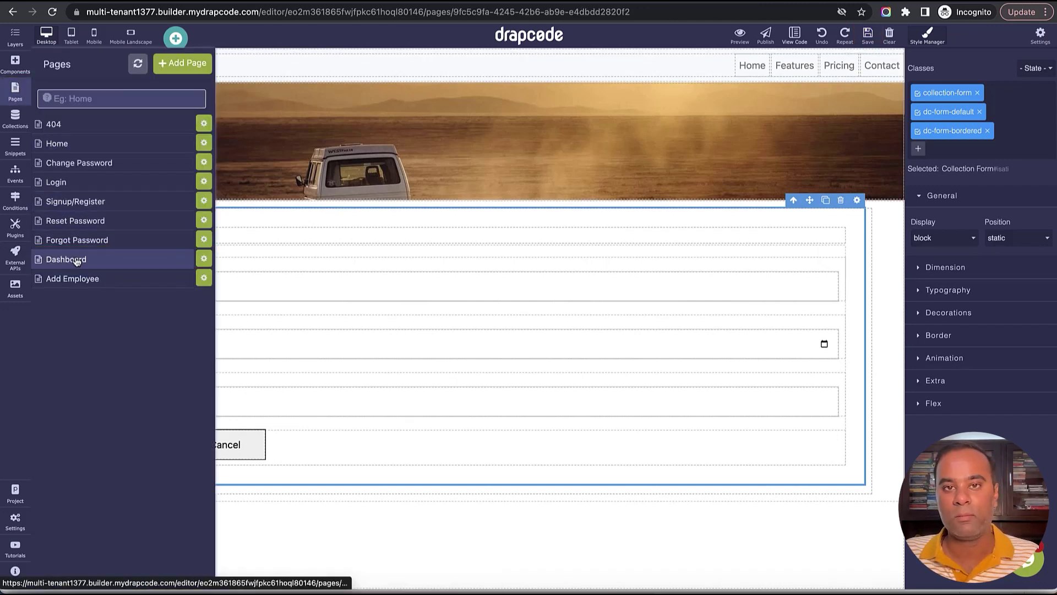
left_click(15, 66)
left_click_drag(92, 164, 276, 211)
left_click(99, 222)
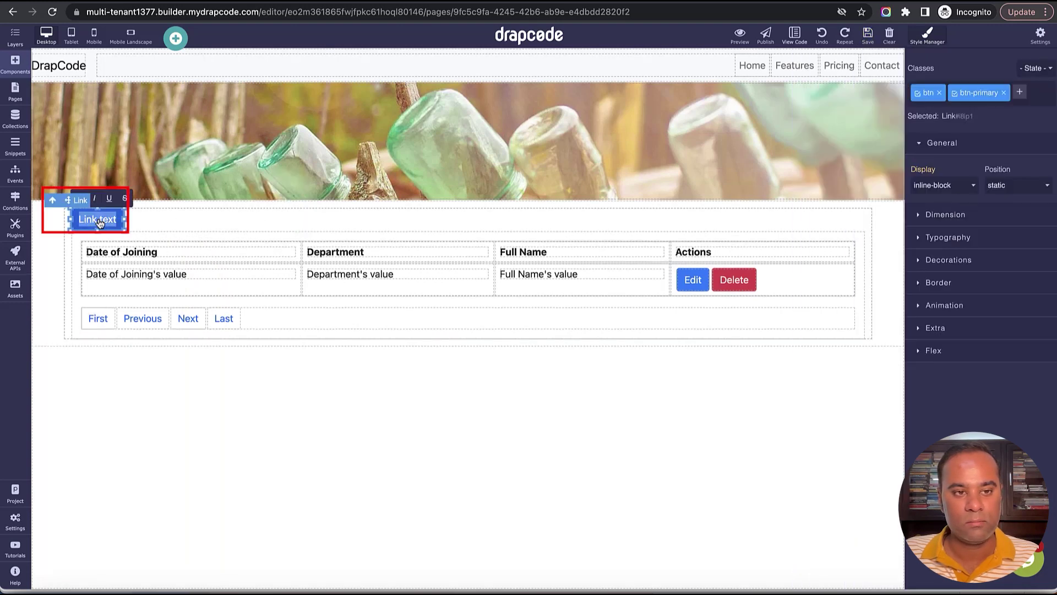
double_click(99, 222)
key("ctrl+a")
key("BackSpace")
type("Add E")
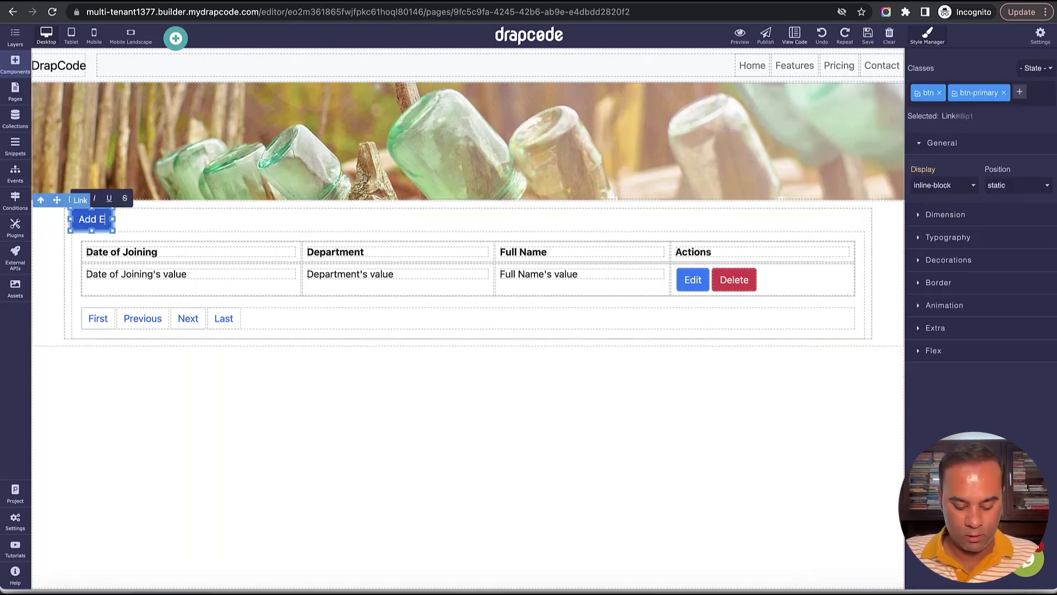
type("mployee")
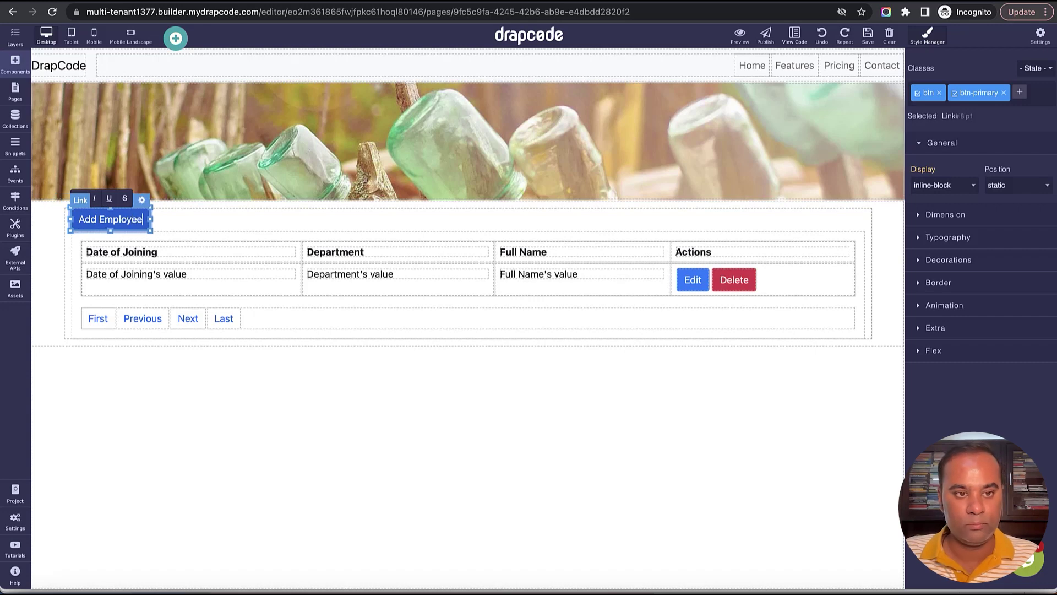
Point the Add Employee link to the Add Employee page.
left_click(142, 200)
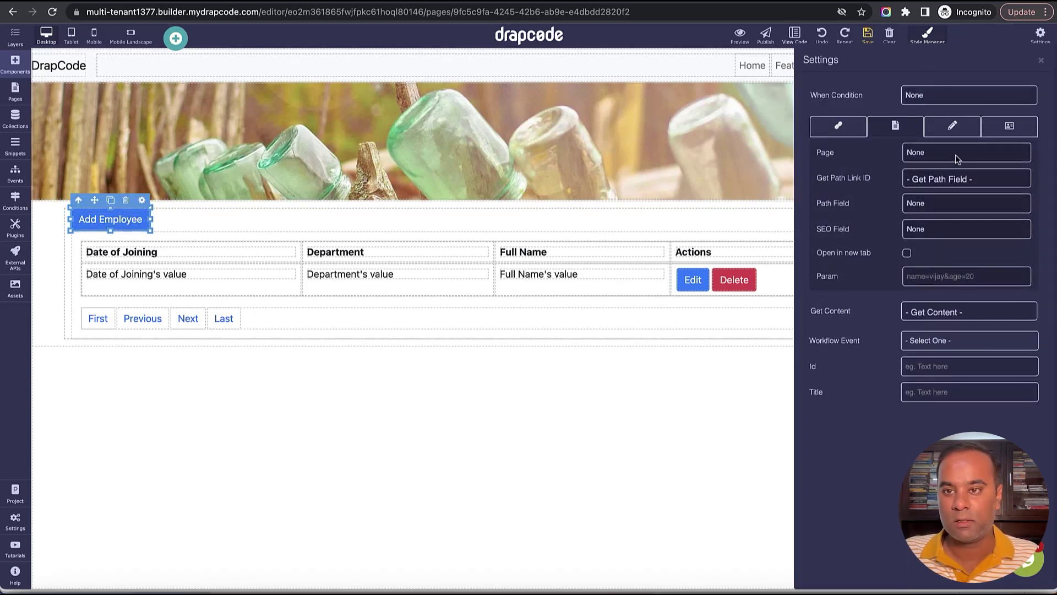
left_click(956, 159)
left_click(961, 269)
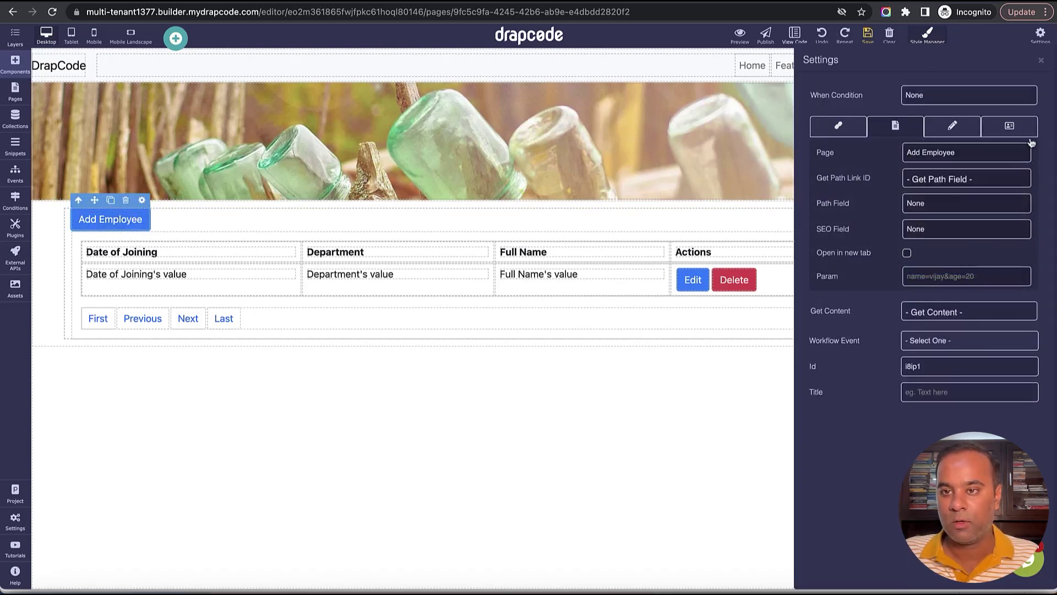
left_click(1042, 60)
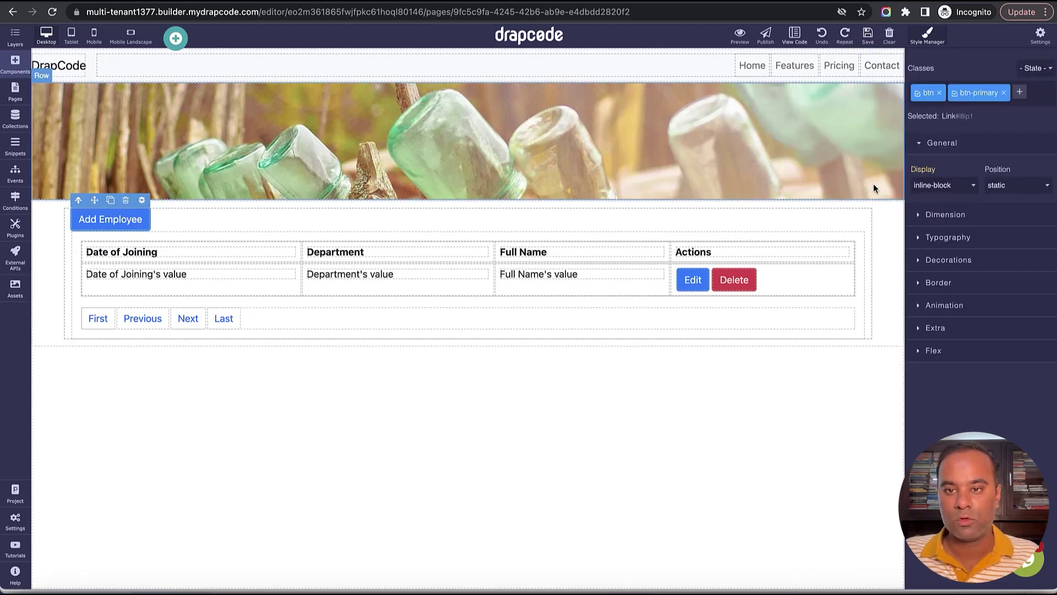
key("ctrl+Tab")
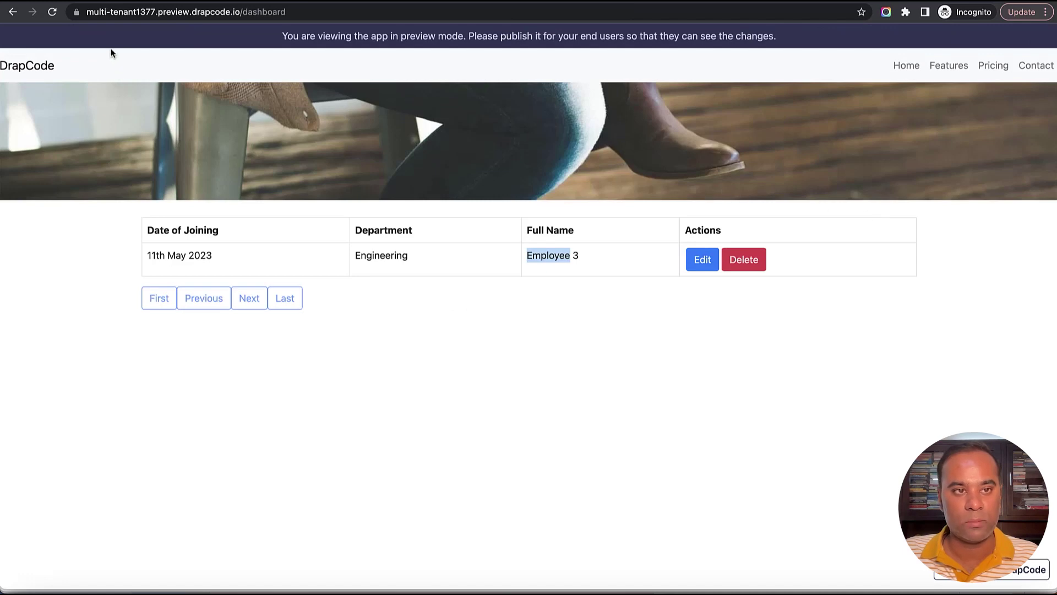
Reload the preview and check the Add Employee button above the Engineering Employee 3 row.
left_click(53, 12)
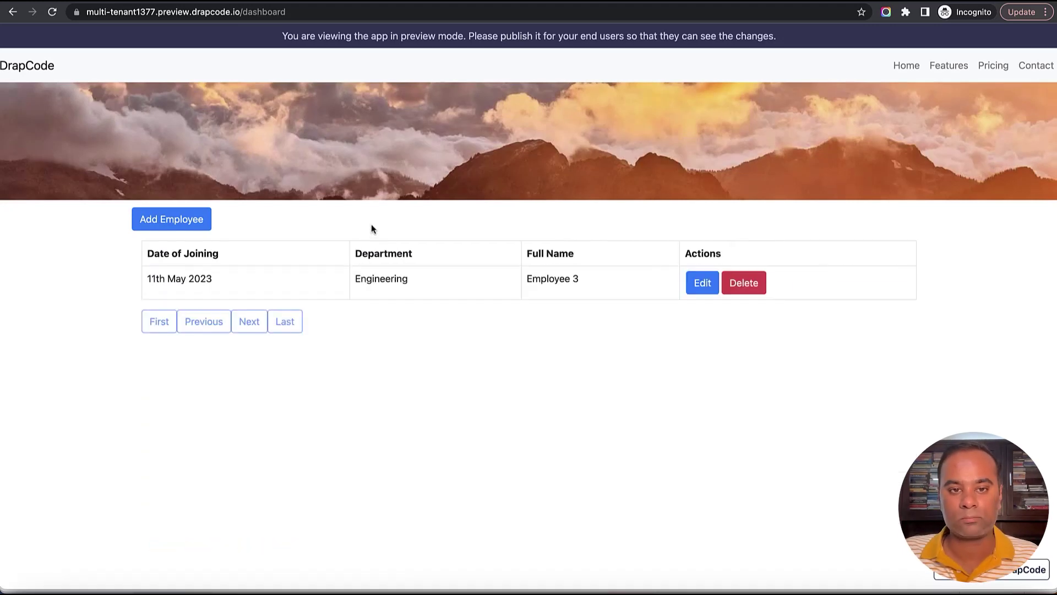
double_click(378, 282)
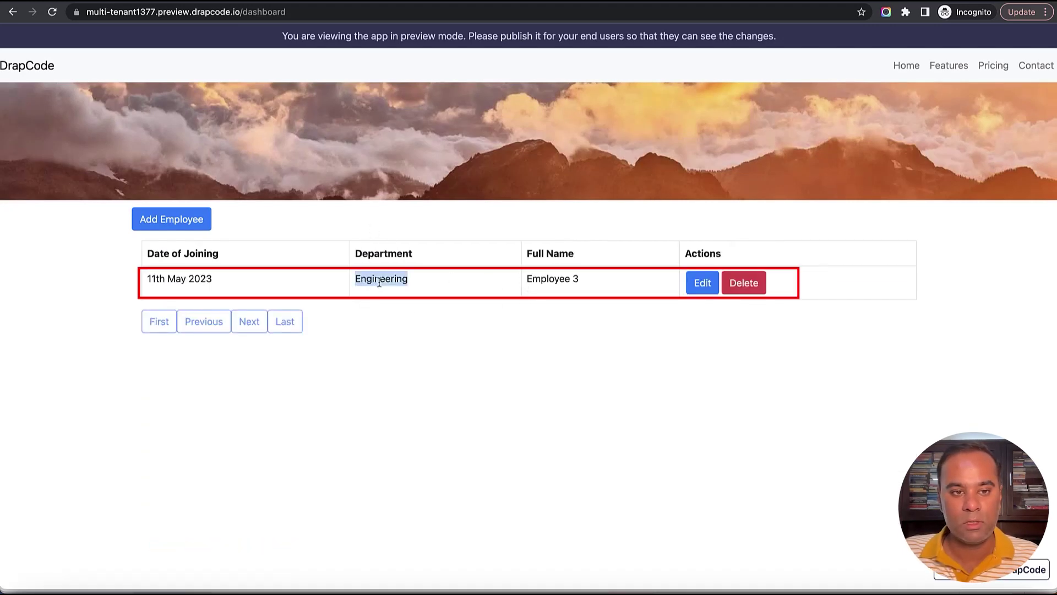
left_click(465, 231)
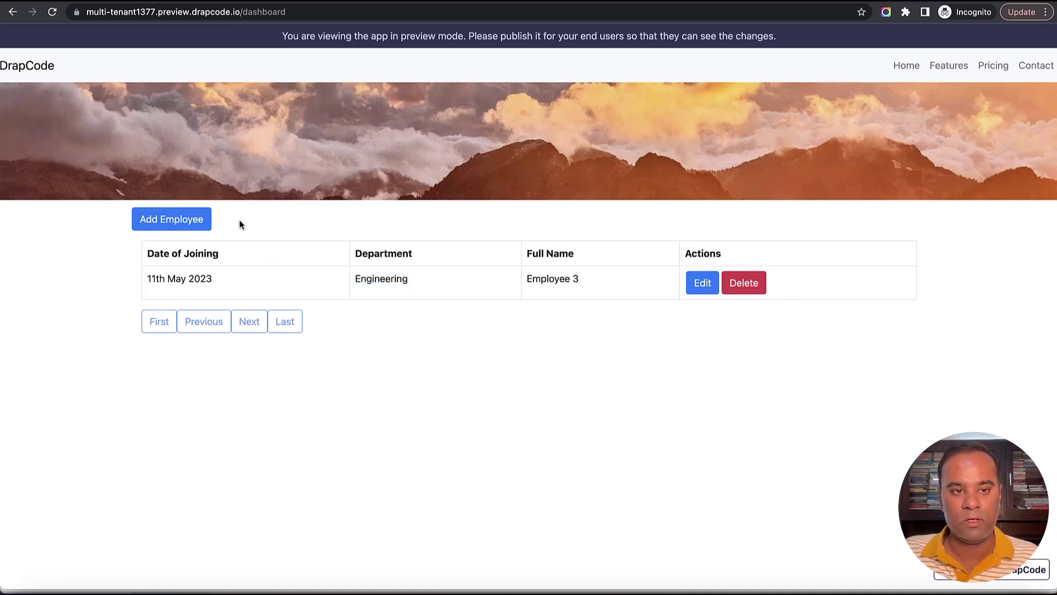
Submit Employee 4 through the form: joined 12 May 2023, Marketing department.
left_click(191, 220)
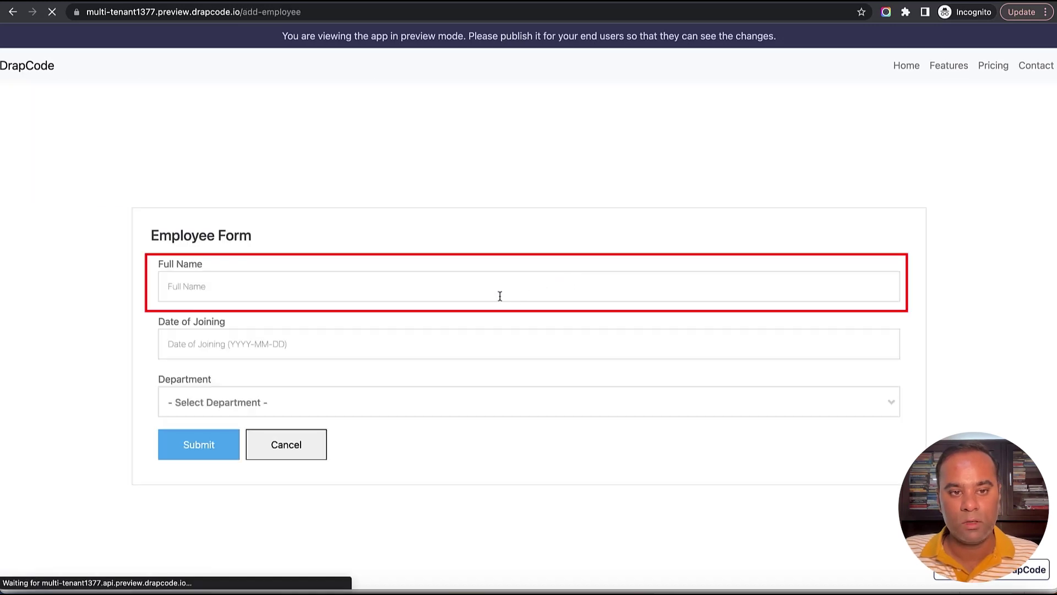
left_click(495, 288)
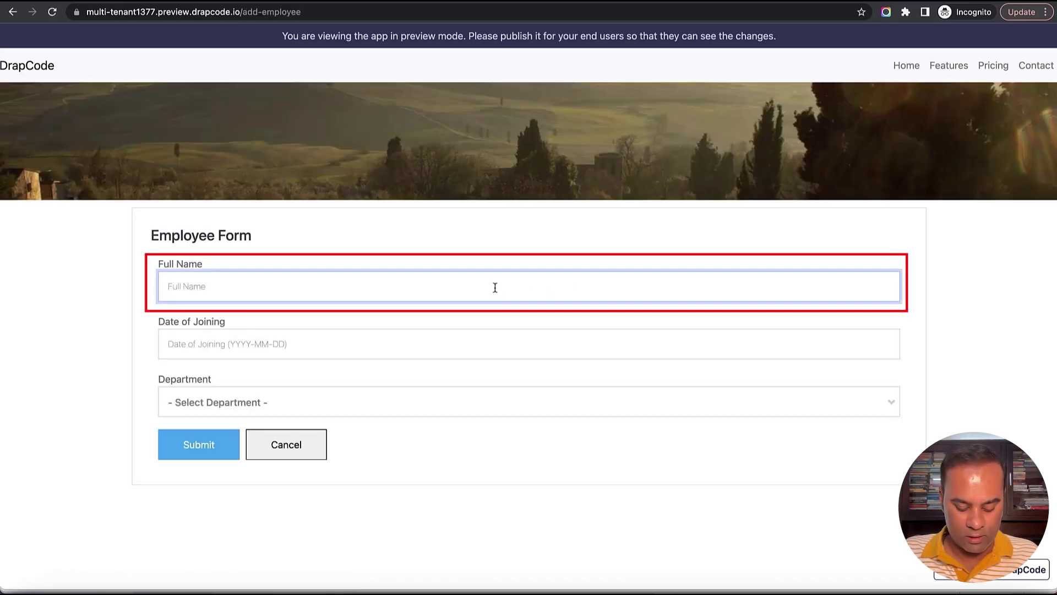
type("Employee 4")
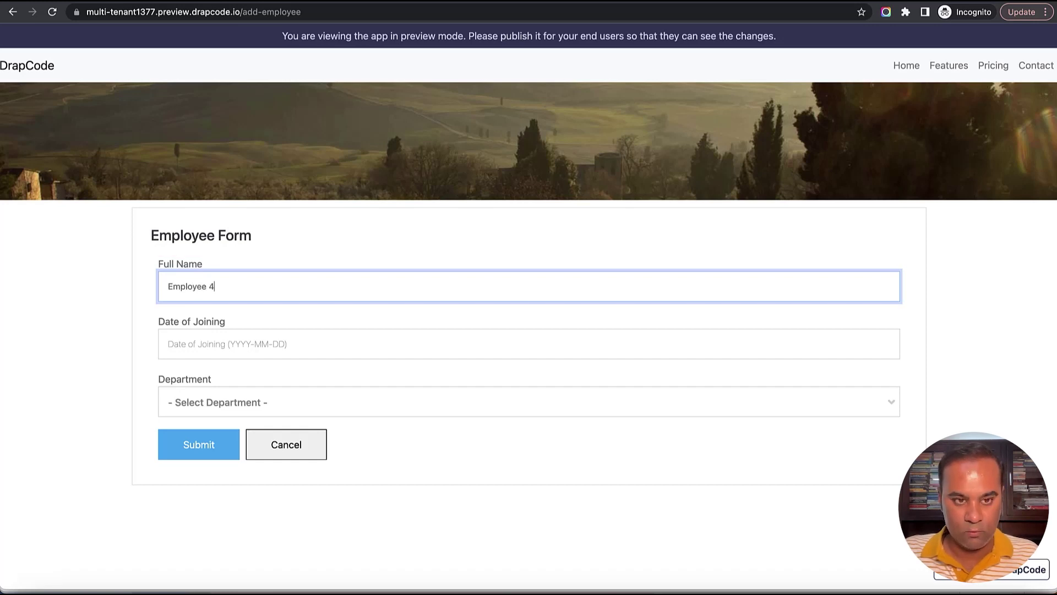
left_click(168, 343)
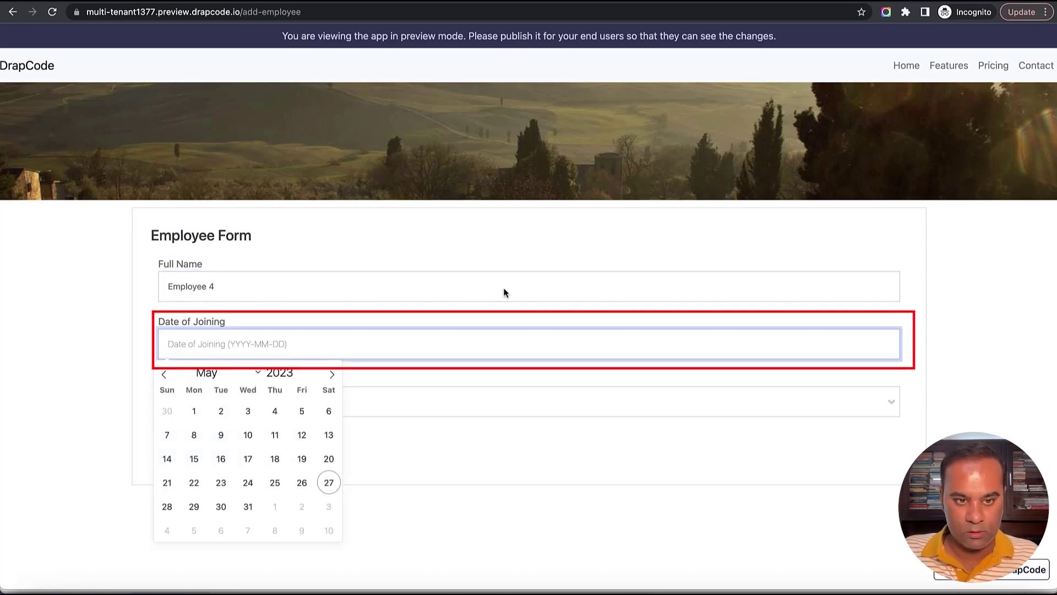
left_click(302, 434)
left_click(289, 409)
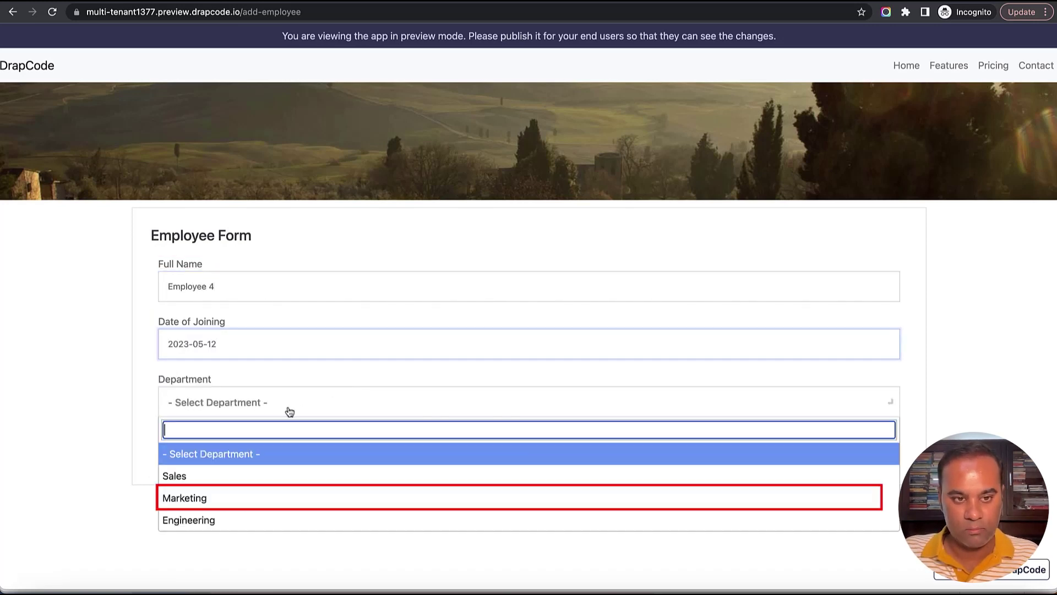
left_click(282, 501)
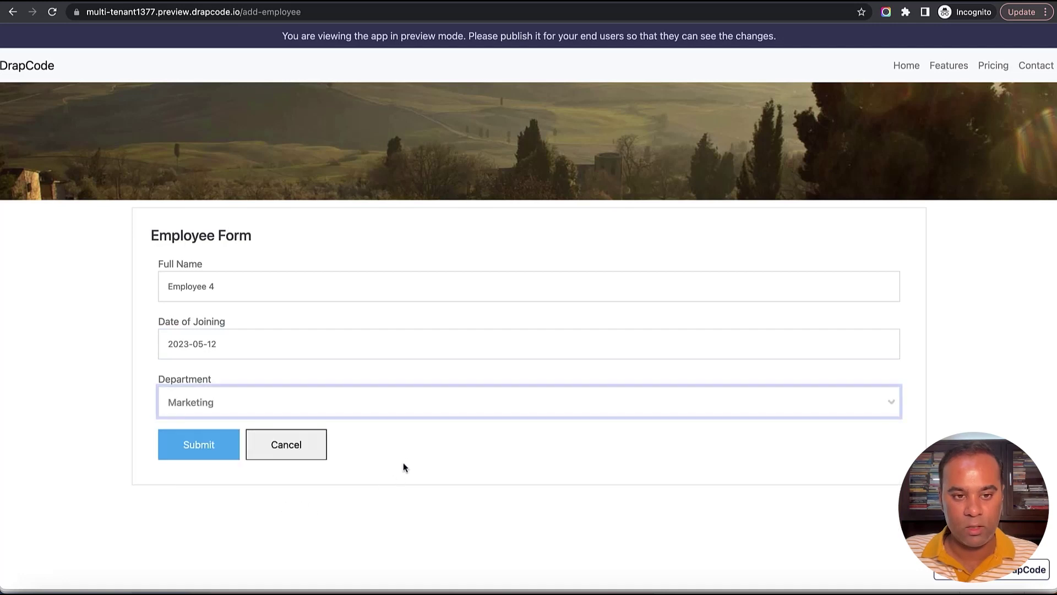
left_click(199, 451)
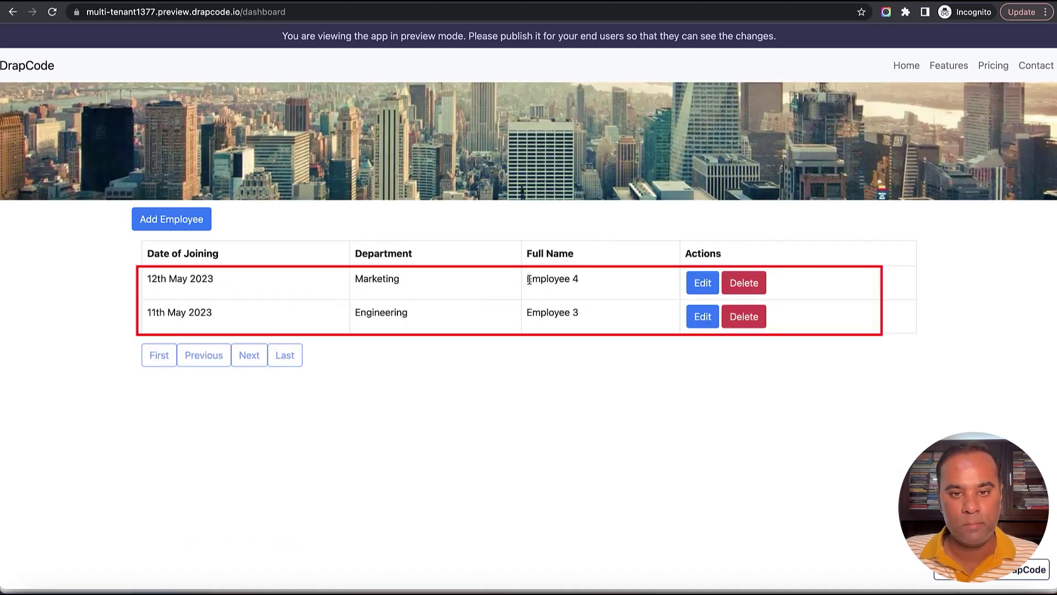
Review the Employee records, noting Employee 4 and Employee 1's Apple organization.
left_click_drag(528, 279, 622, 308)
left_click(618, 306)
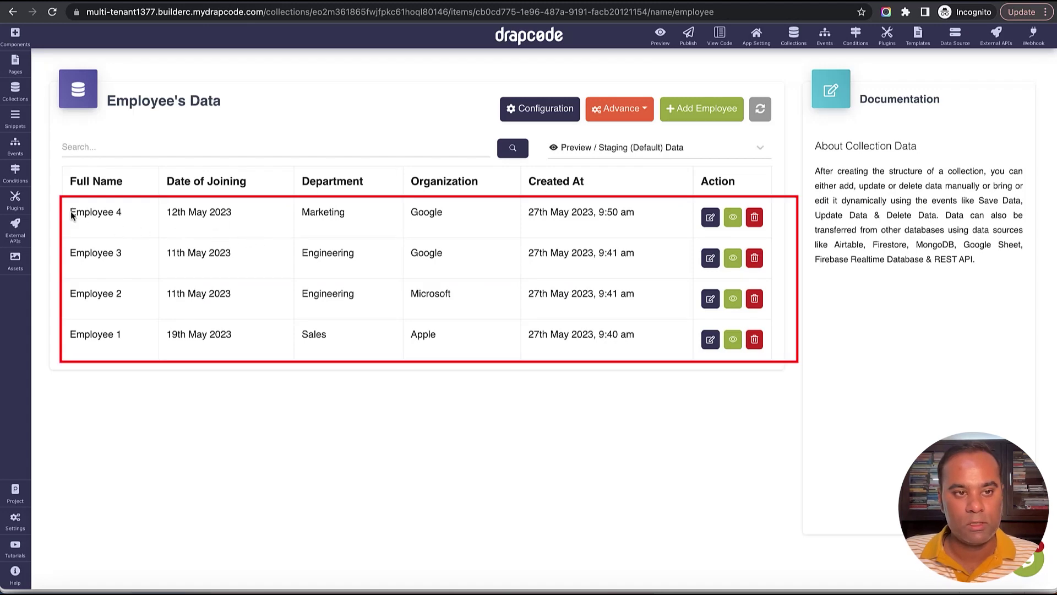
left_click_drag(71, 215, 266, 269)
left_click(389, 300)
double_click(428, 332)
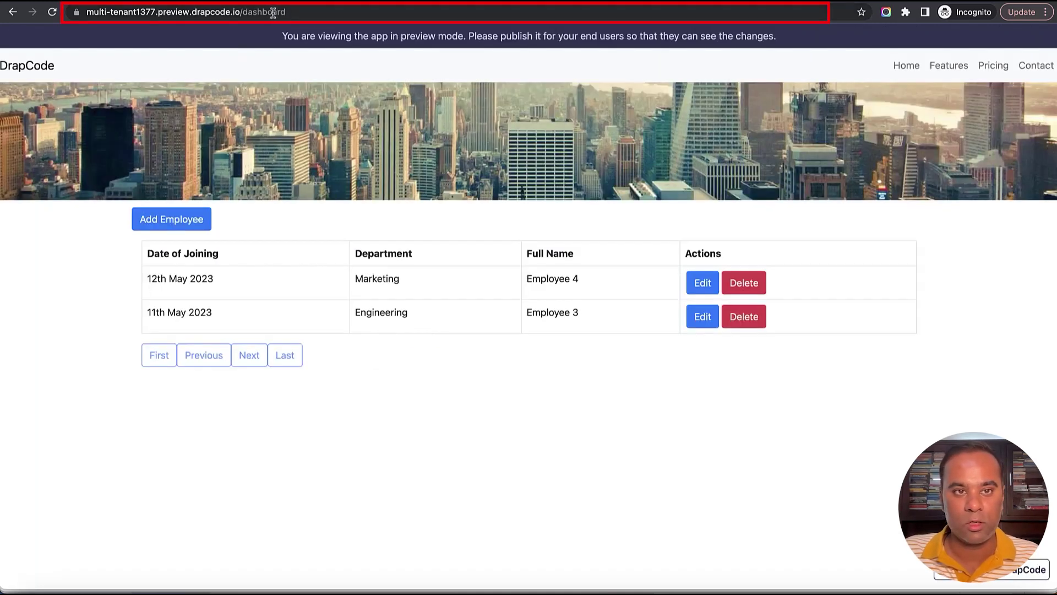
Open the preview's /login page and log in with the Apple user's username and password.
double_click(273, 14)
type("login")
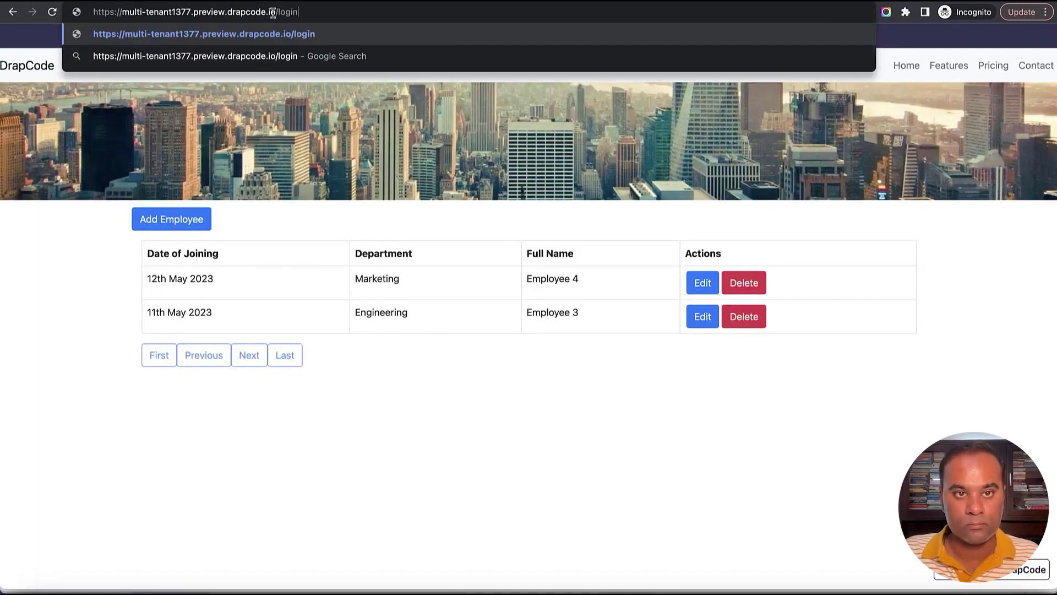
key("Return")
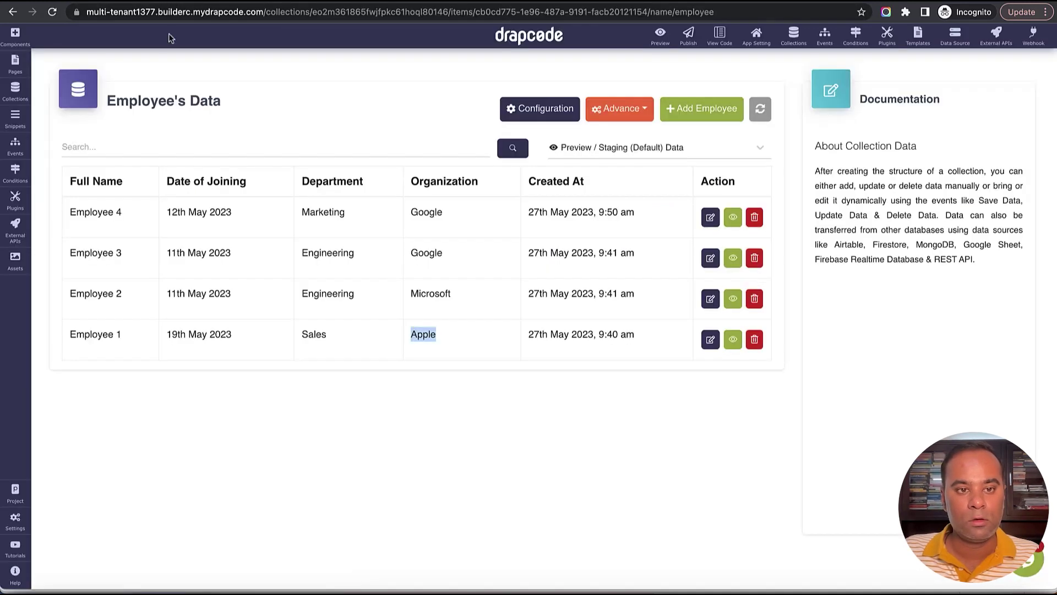
left_click(74, 188)
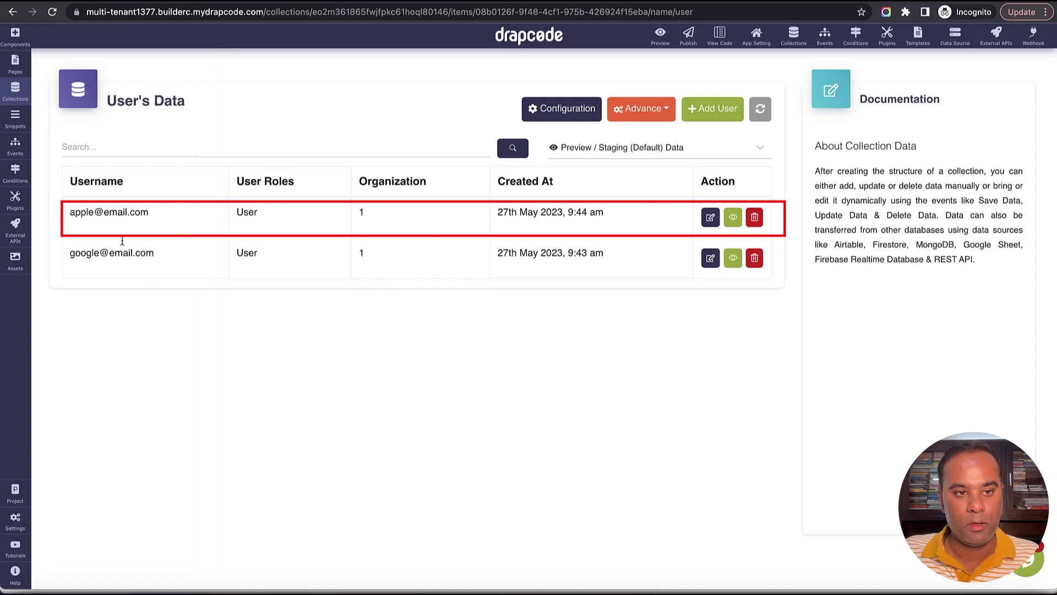
triple_click(118, 211)
key("super+c")
key("ctrl+Tab")
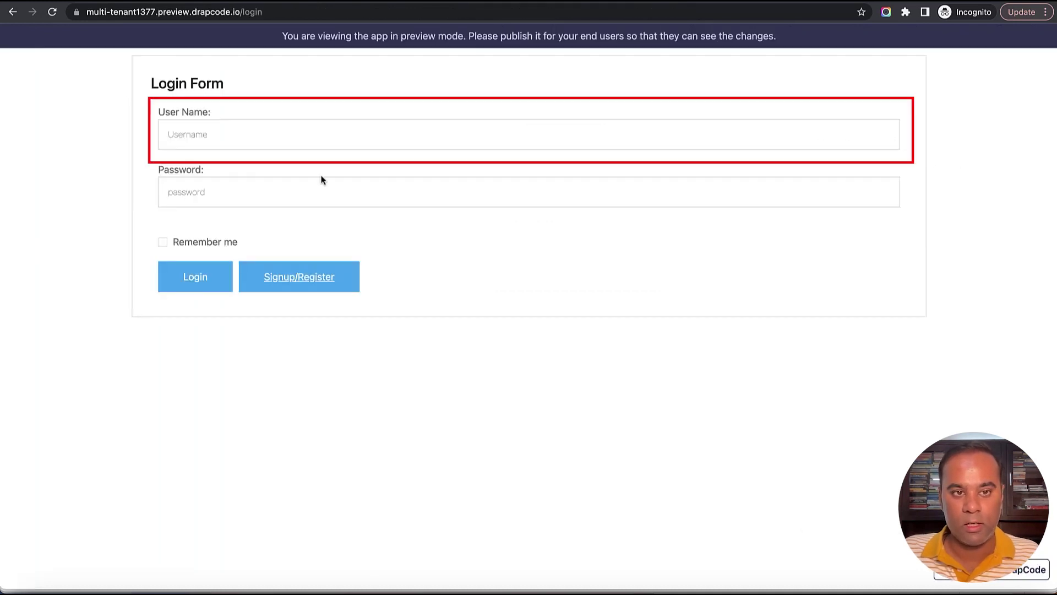
left_click(337, 137)
key("super+v")
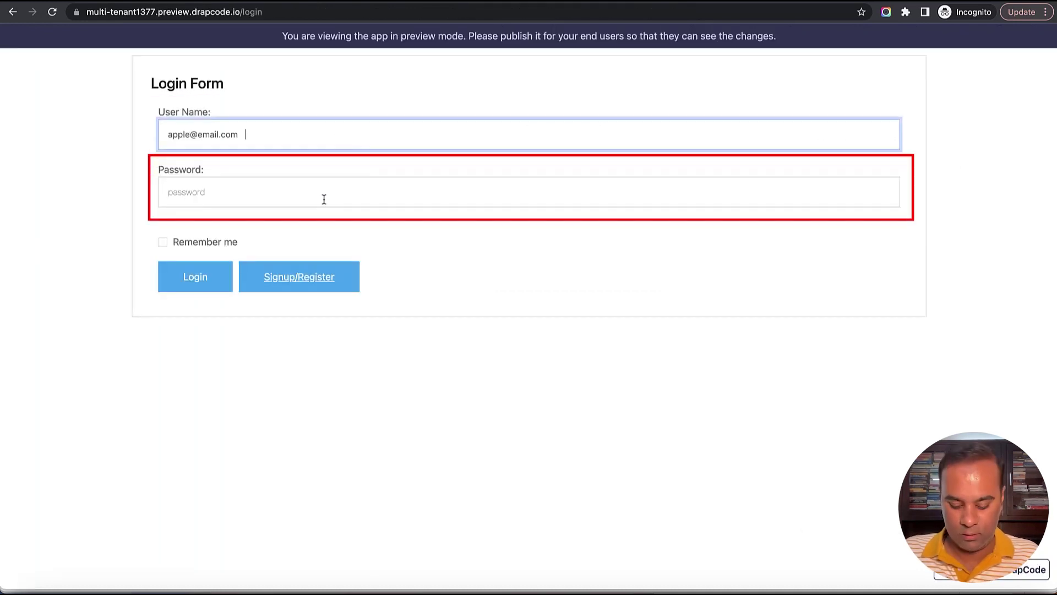
left_click(323, 200)
type("12")
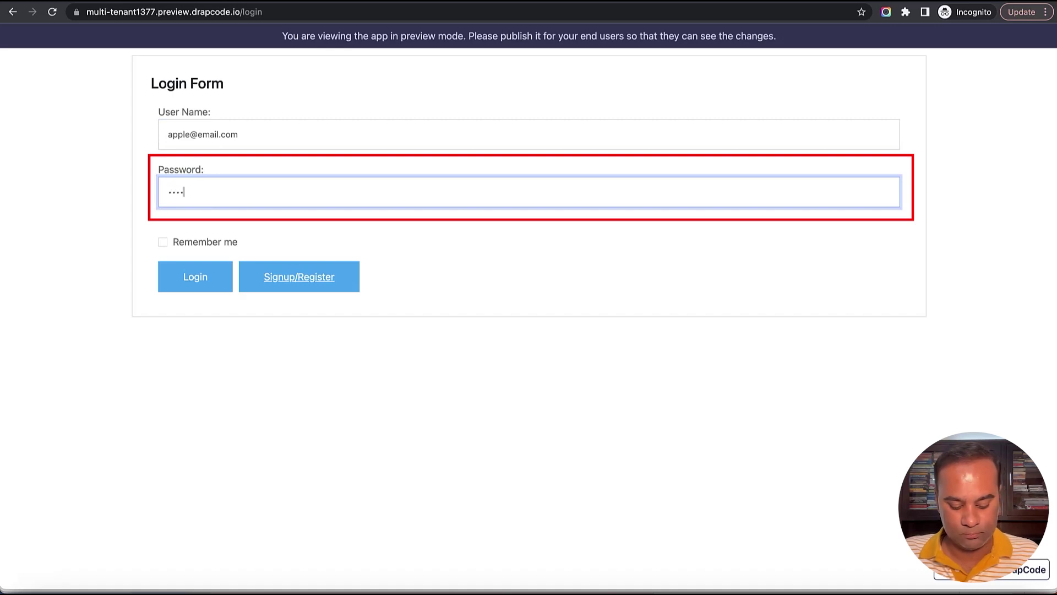
left_click(196, 278)
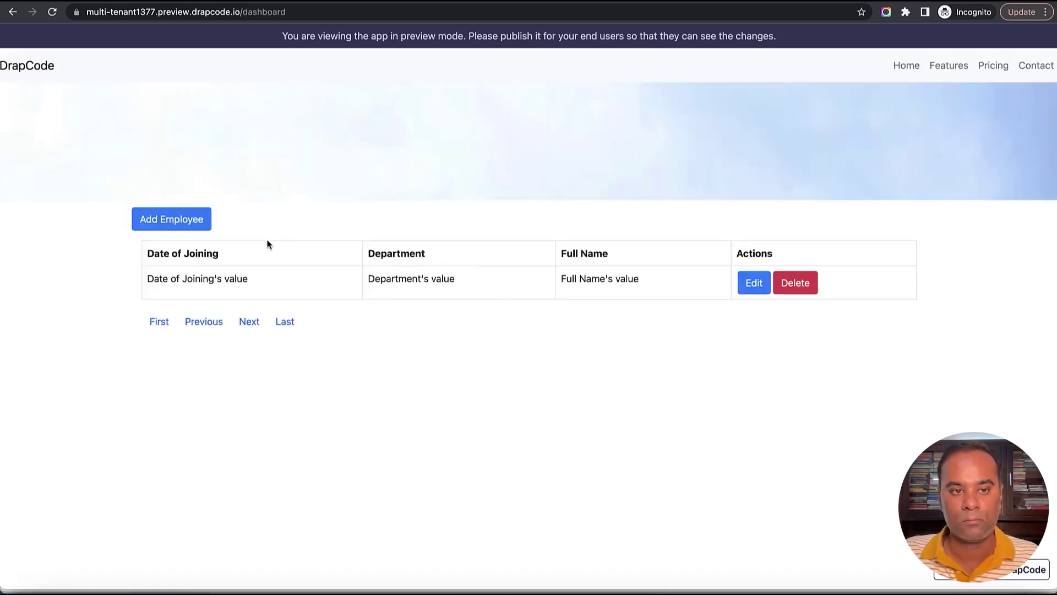
Add Employee 5 in the Sales department, joined 11 May 2023.
left_click(183, 225)
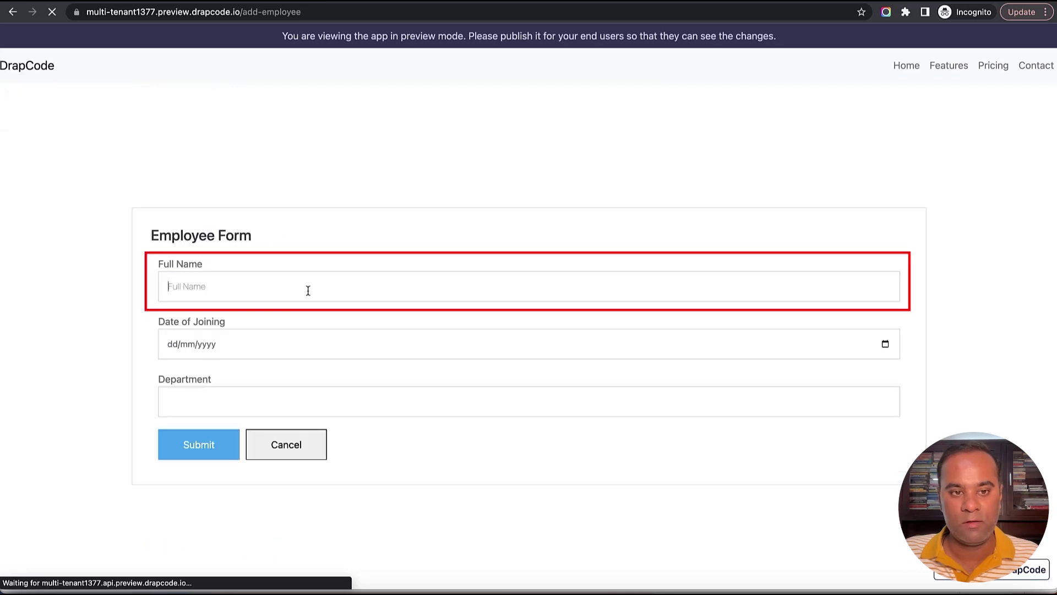
left_click(307, 290)
type("Employee")
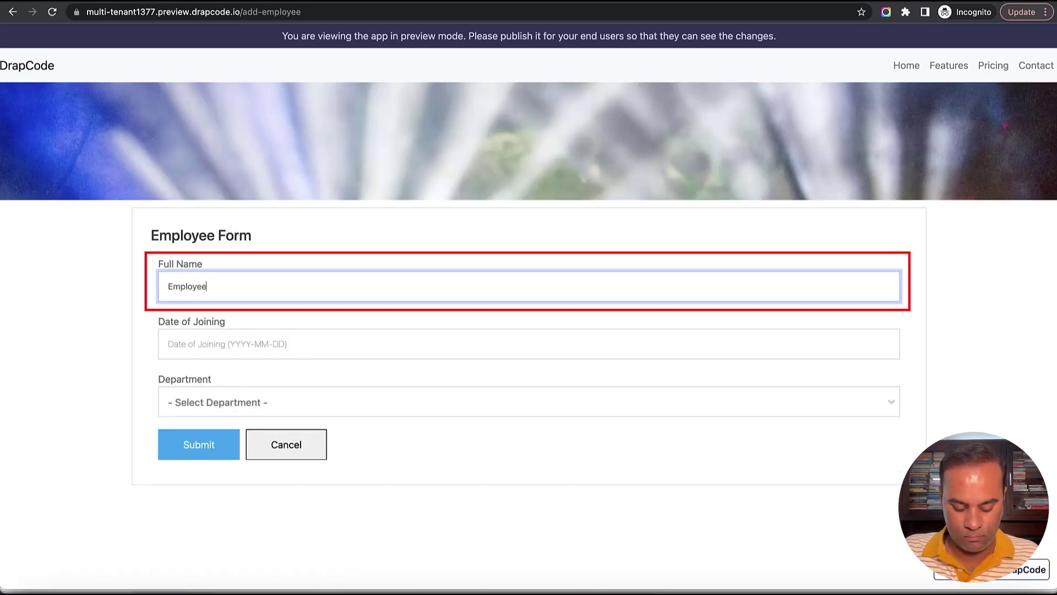
type(" 5")
key("Tab")
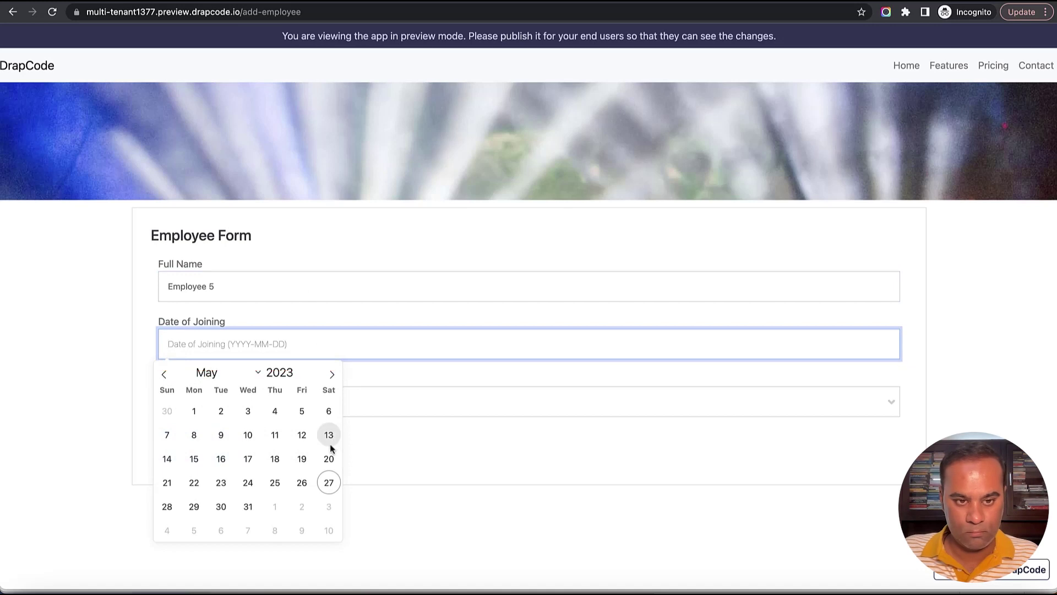
left_click(277, 434)
left_click(290, 412)
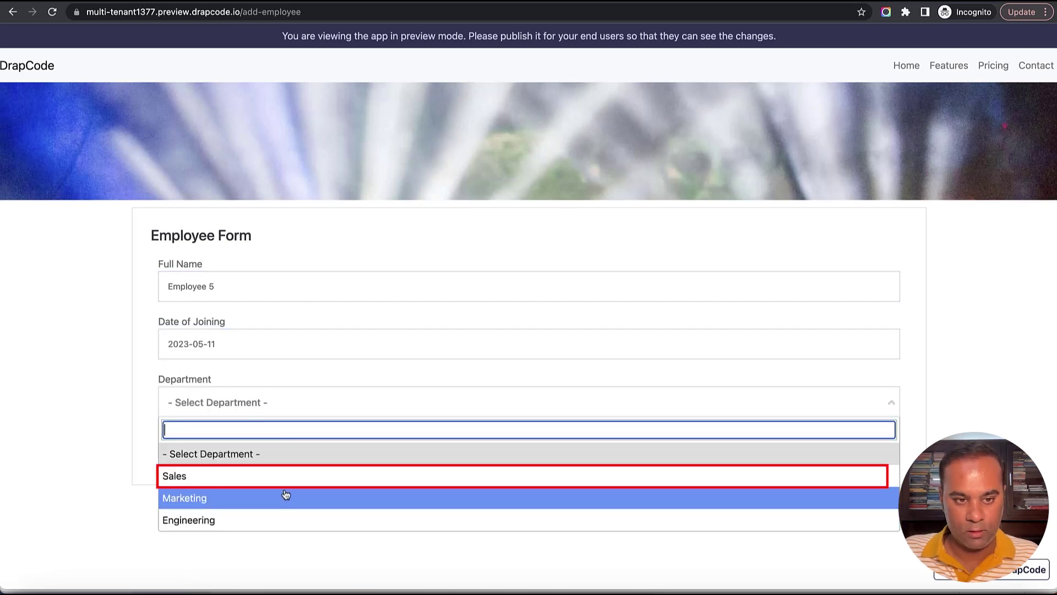
left_click(264, 473)
left_click(208, 449)
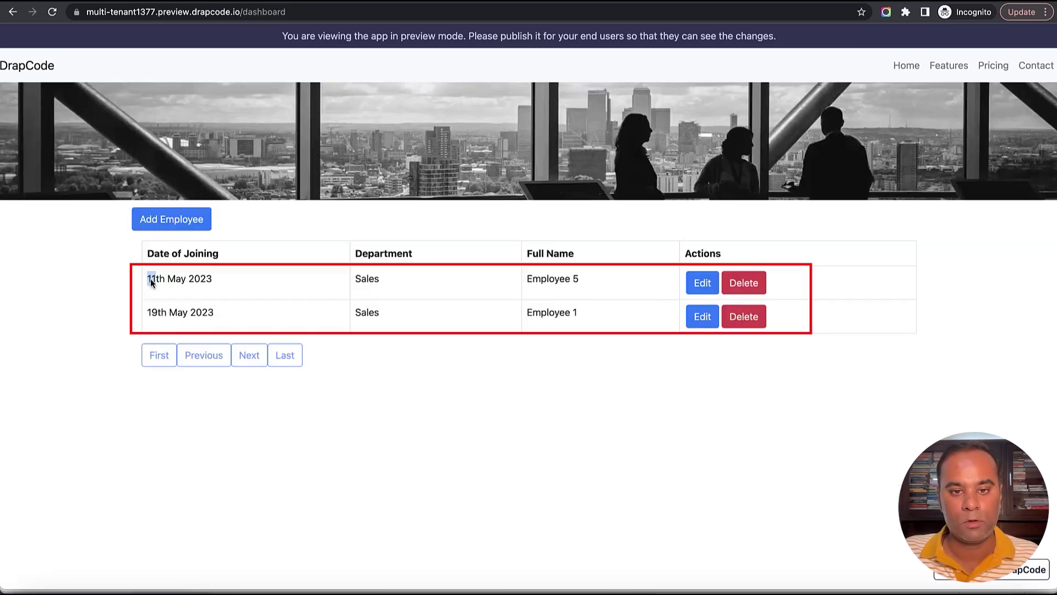
Compare dashboard rows with the Employee collection, confirming Employees 1 and 5 belong to Apple.
left_click_drag(148, 278, 525, 321)
triple_click(562, 315)
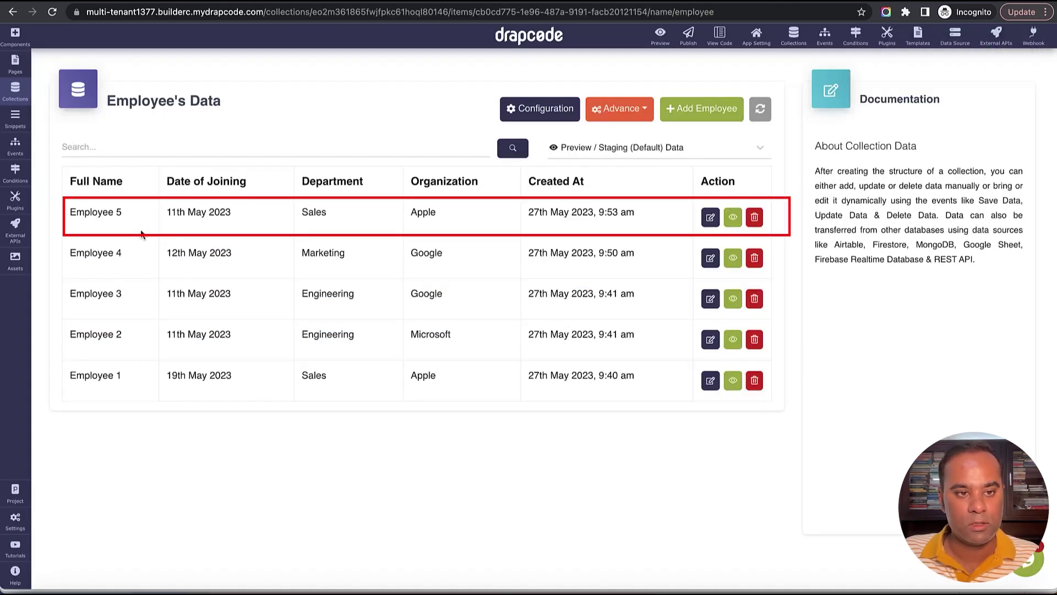
triple_click(94, 212)
triple_click(110, 376)
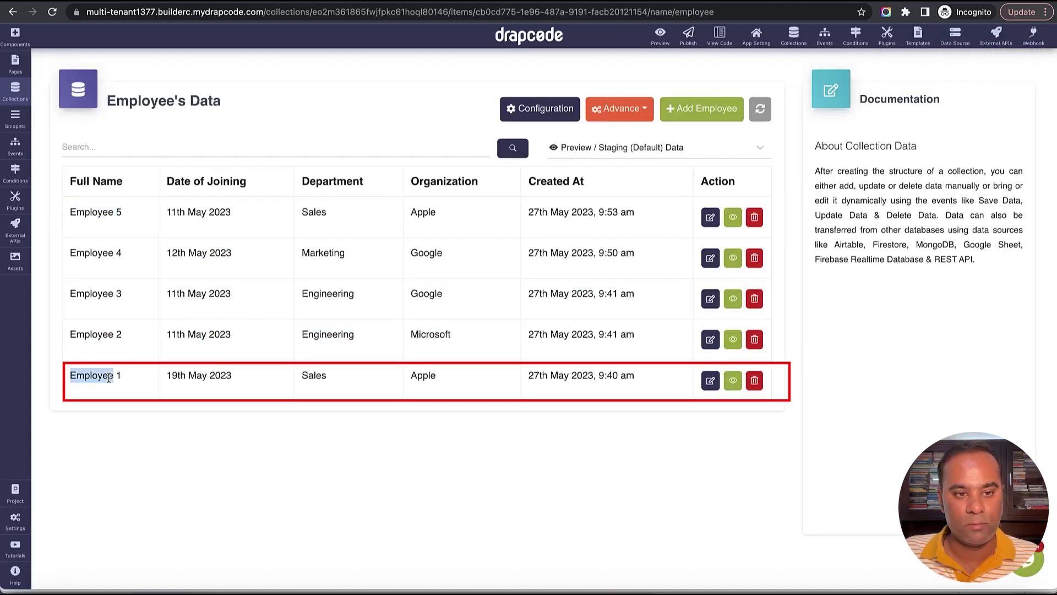
triple_click(419, 373)
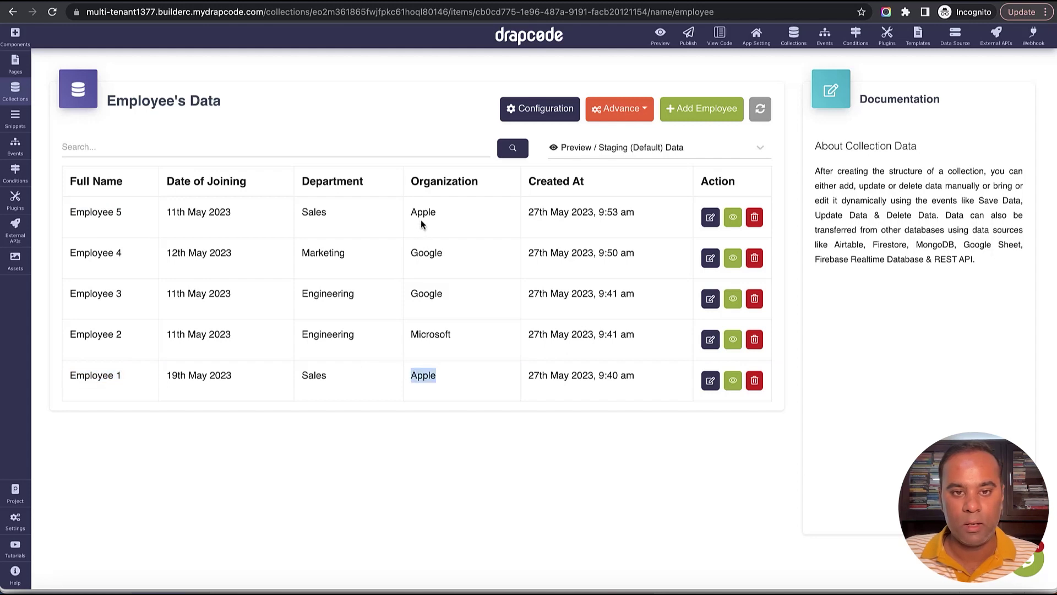
triple_click(422, 223)
left_click(423, 217)
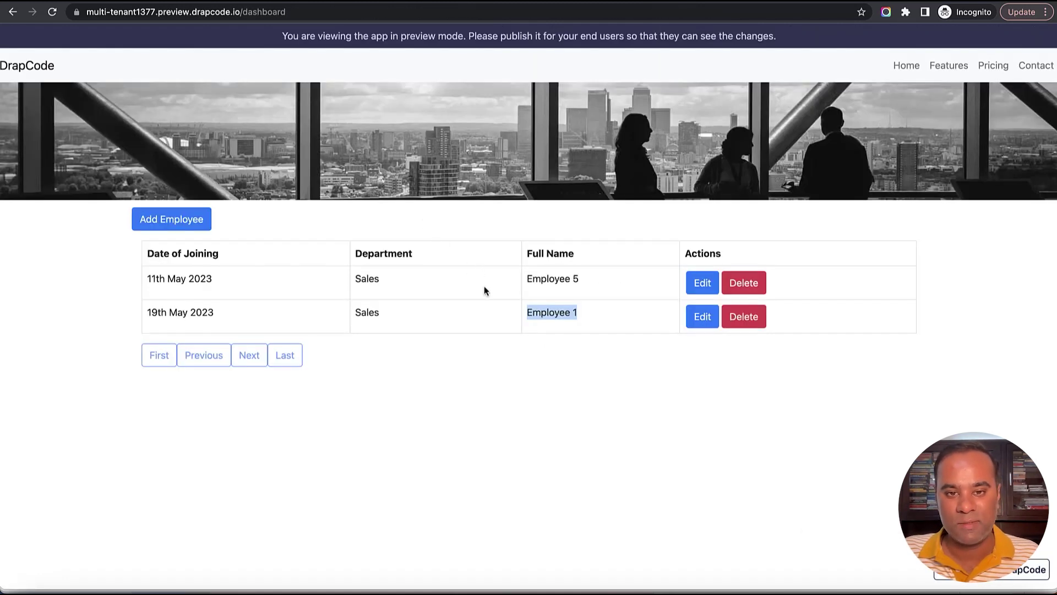
left_click(484, 288)
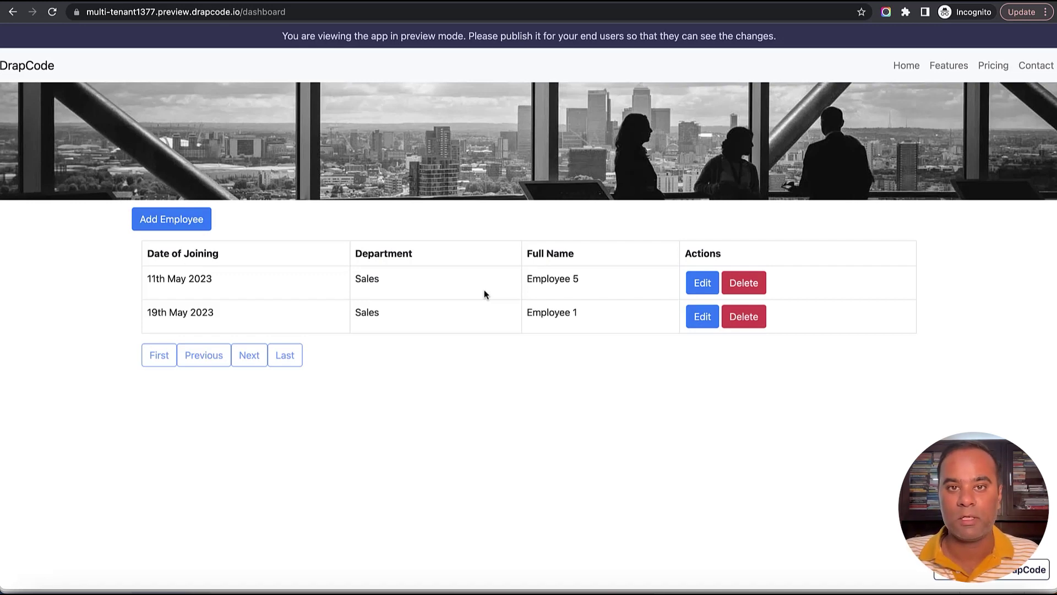
key("ctrl+shift+Tab")
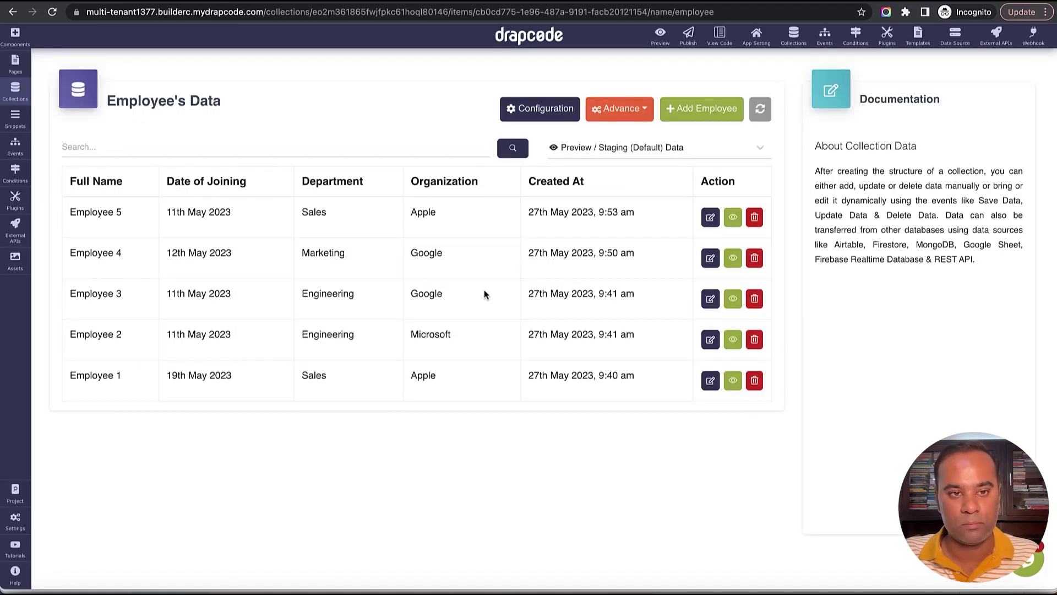
Create a Team Members page for User-role users, copying content from Dashboard.
left_click(15, 91)
left_click(16, 69)
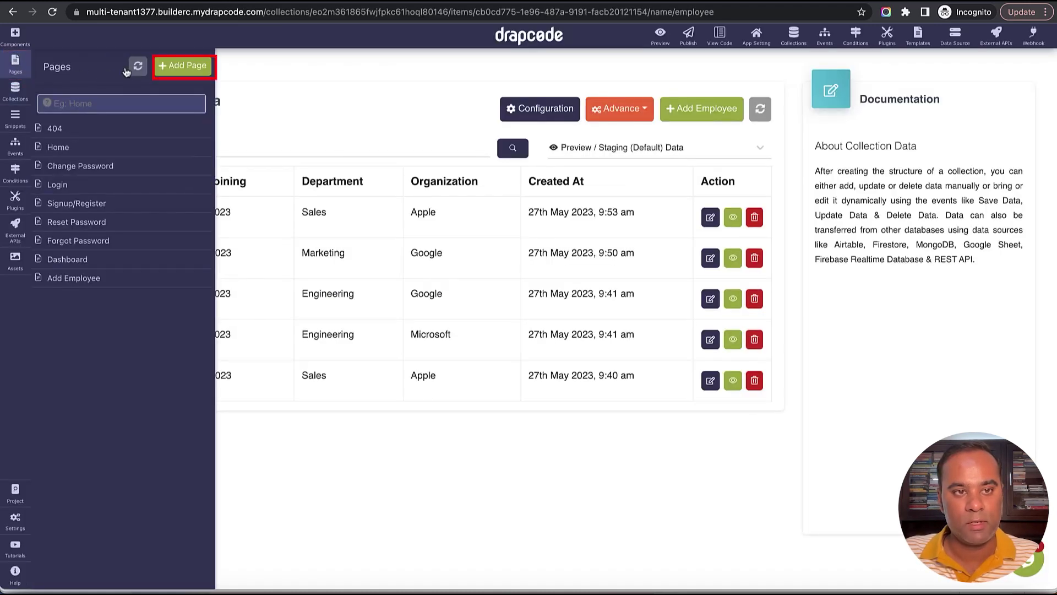
left_click(182, 66)
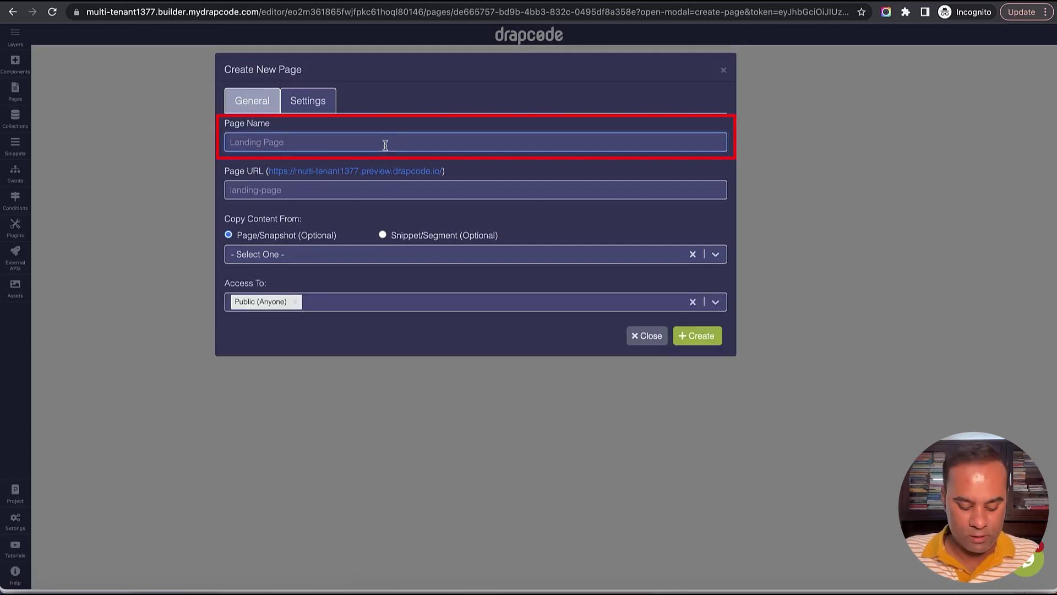
type("Team Members")
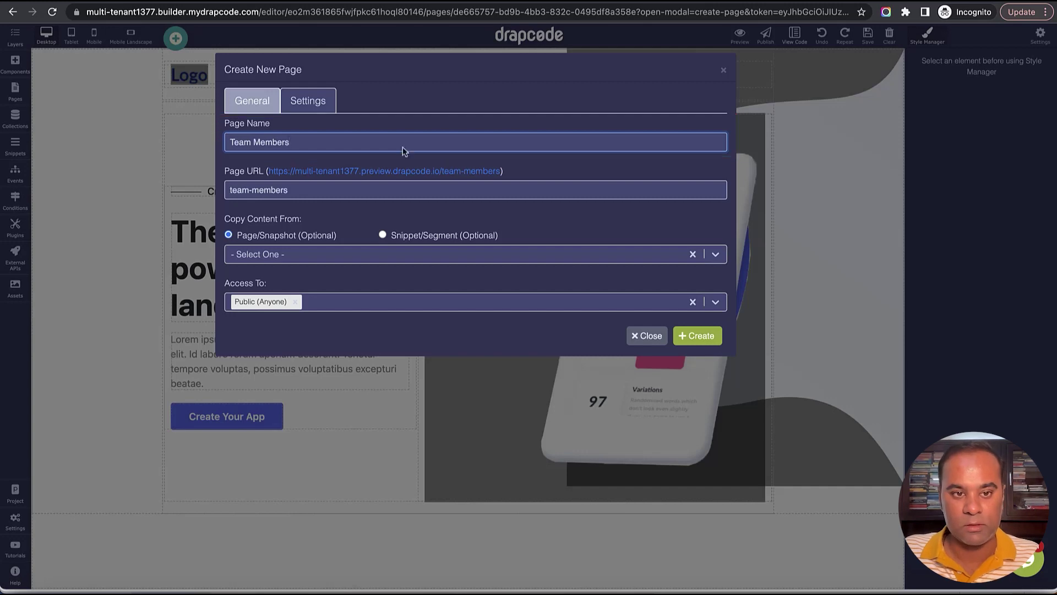
left_click(313, 302)
left_click(307, 354)
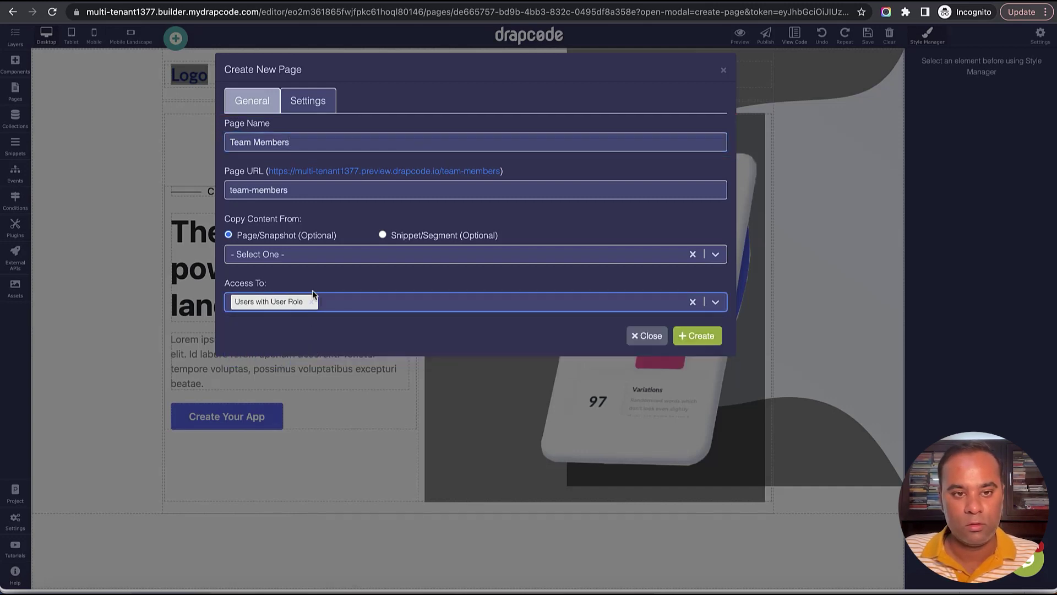
left_click(319, 254)
left_click(322, 302)
left_click(330, 283)
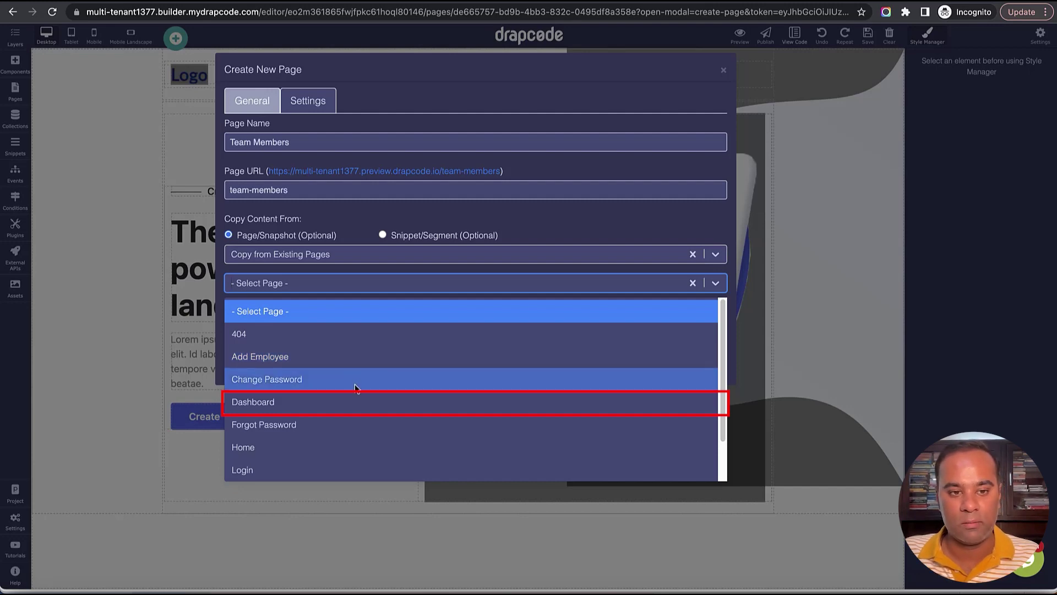
left_click(351, 403)
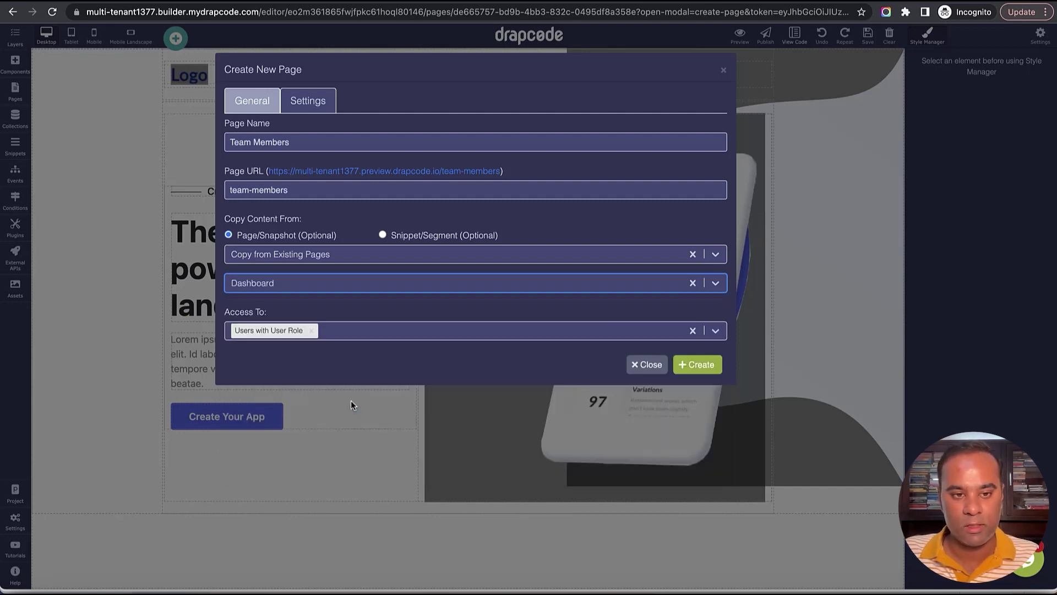
left_click(697, 366)
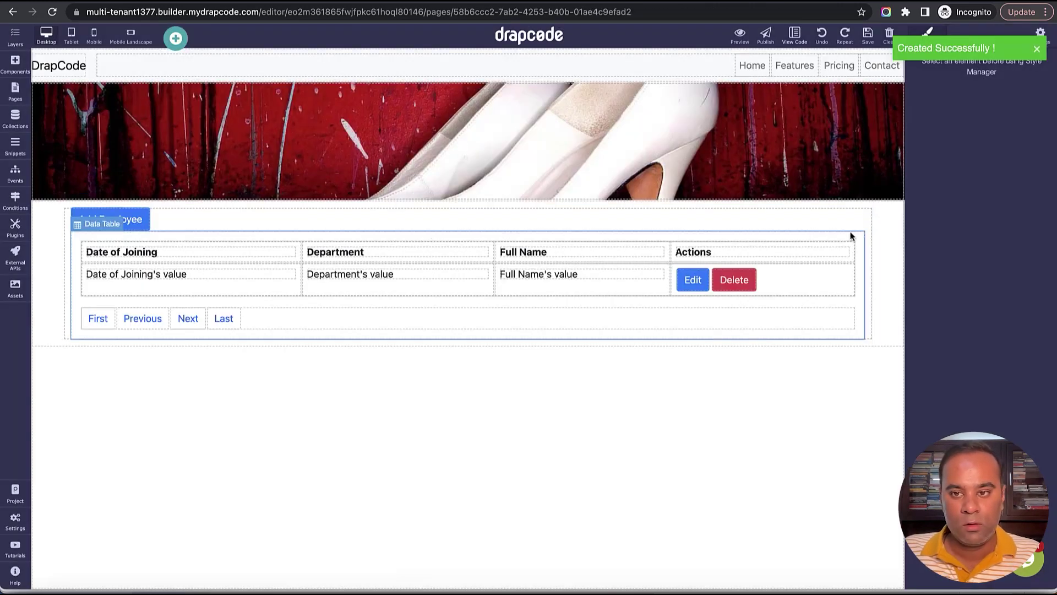
Delete the copied employee data table and the Add Employee button's column.
left_click(857, 238)
left_click(855, 225)
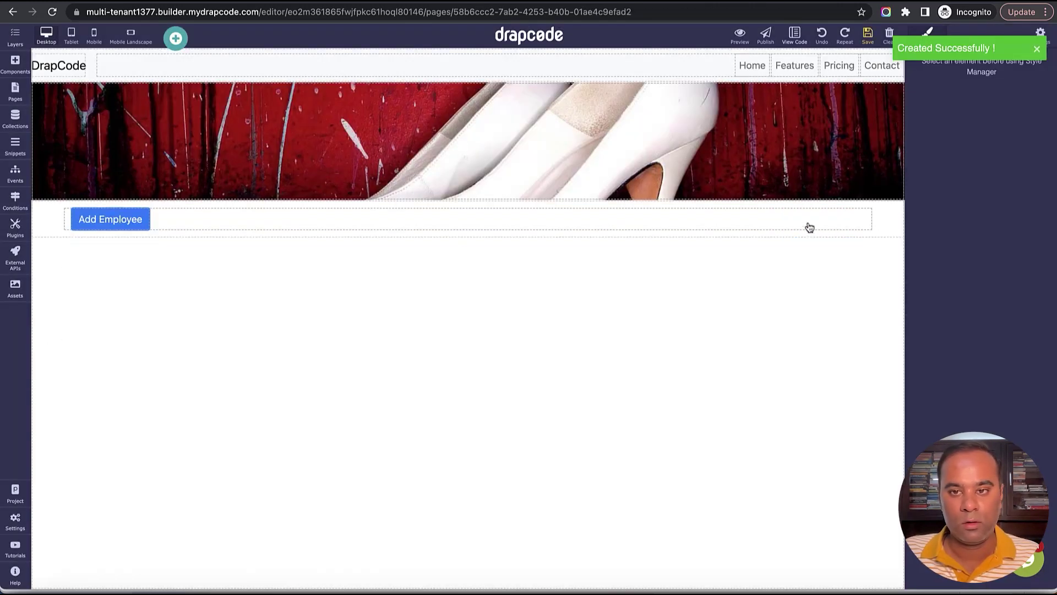
left_click(831, 215)
left_click(840, 204)
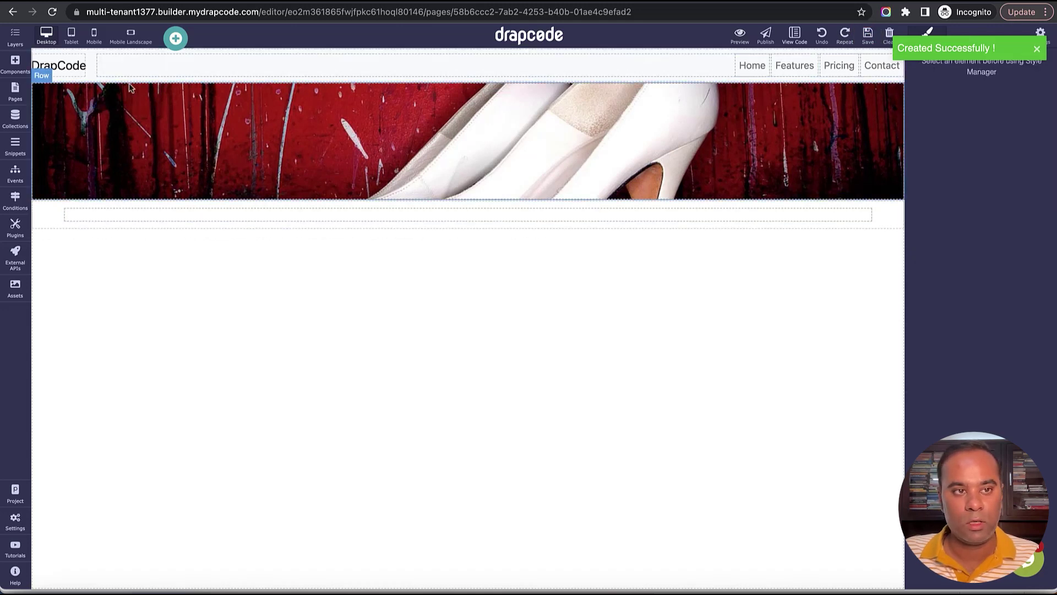
Create an event named 'Add New User to Tenant' and begin adding its first action.
left_click(15, 175)
left_click(179, 64)
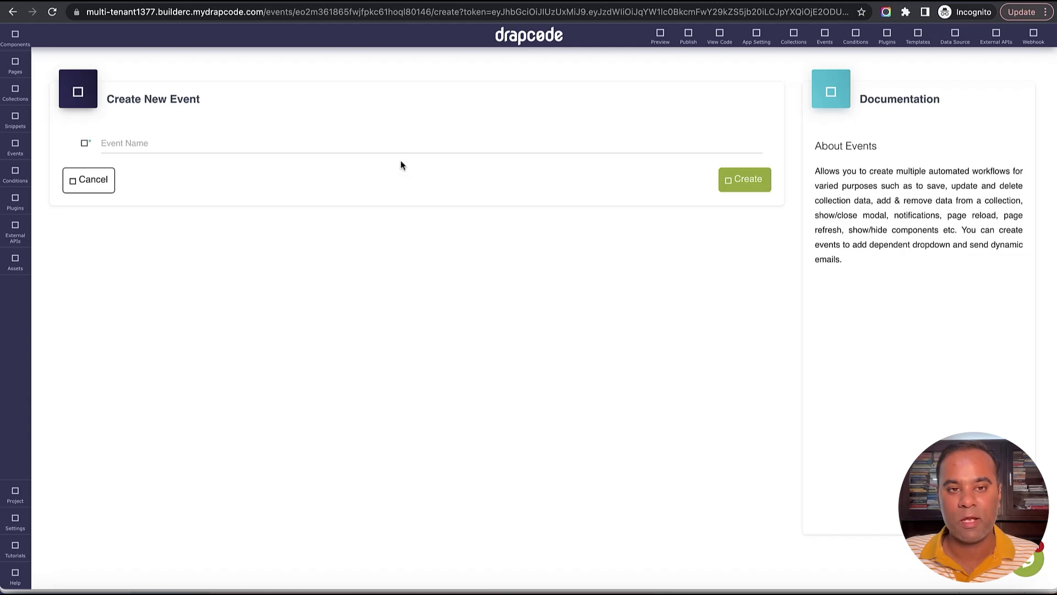
left_click(386, 147)
type("Ad")
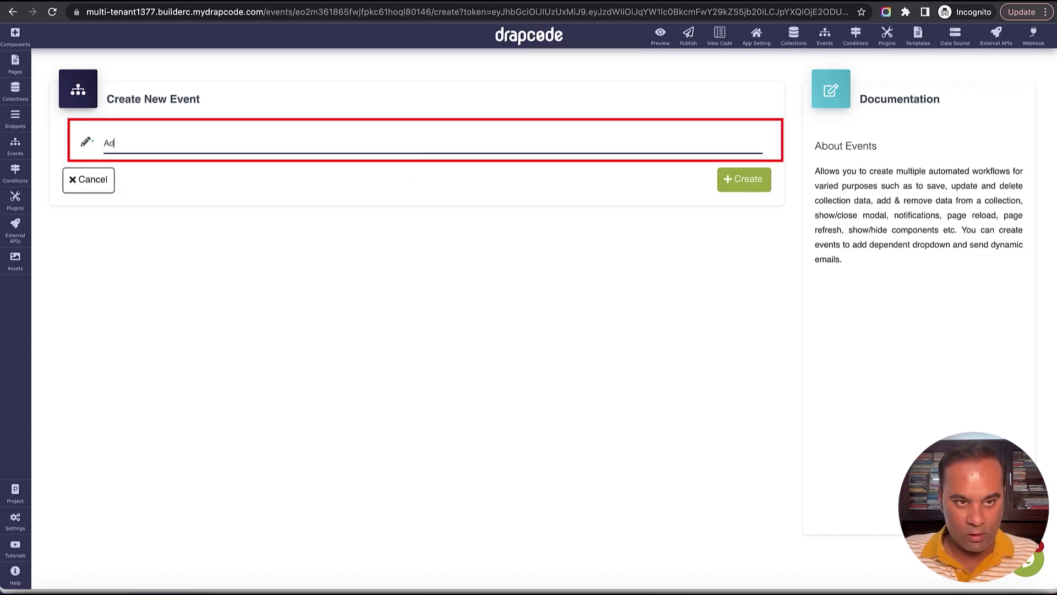
type("d New")
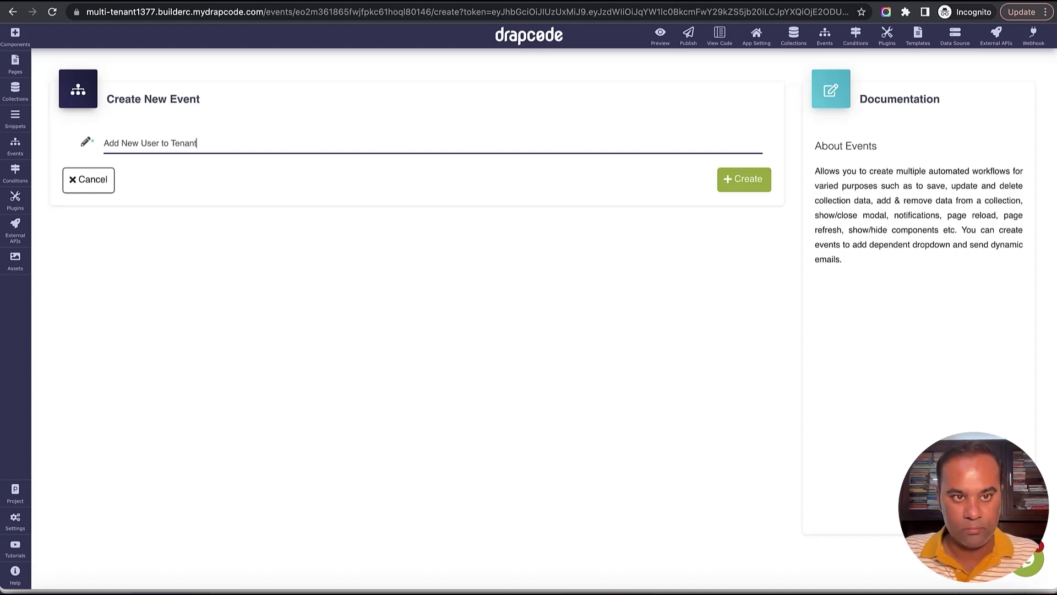
type(" User to Tenant")
left_click(746, 182)
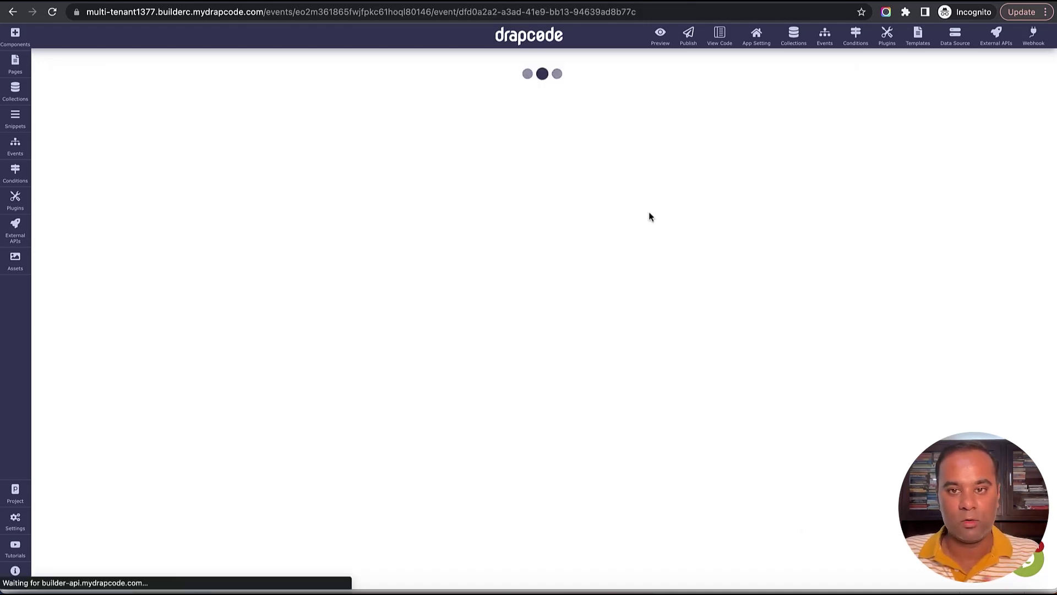
left_click(421, 218)
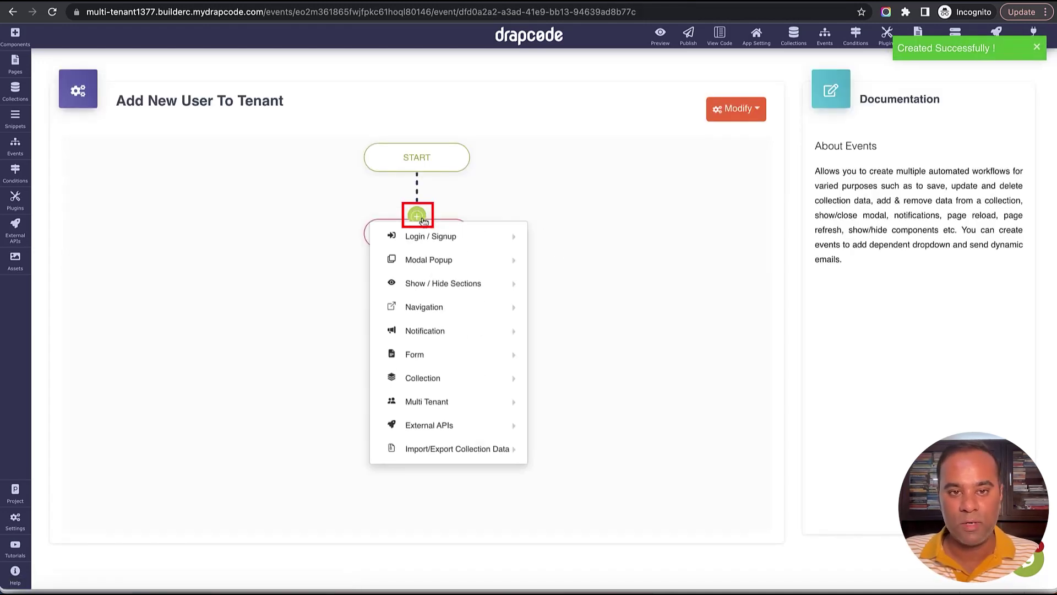
mouse_move(473, 413)
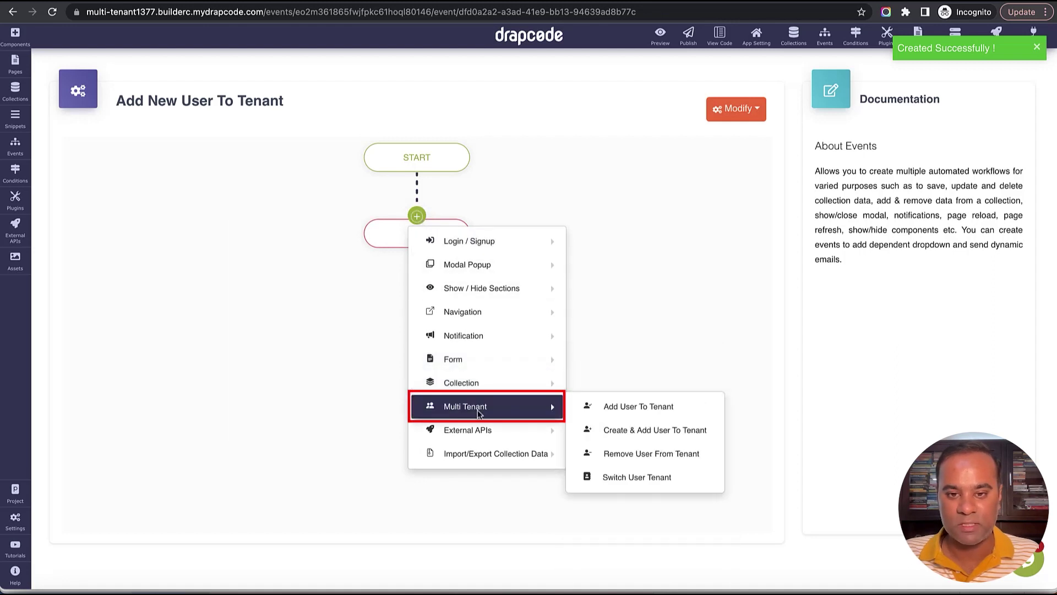
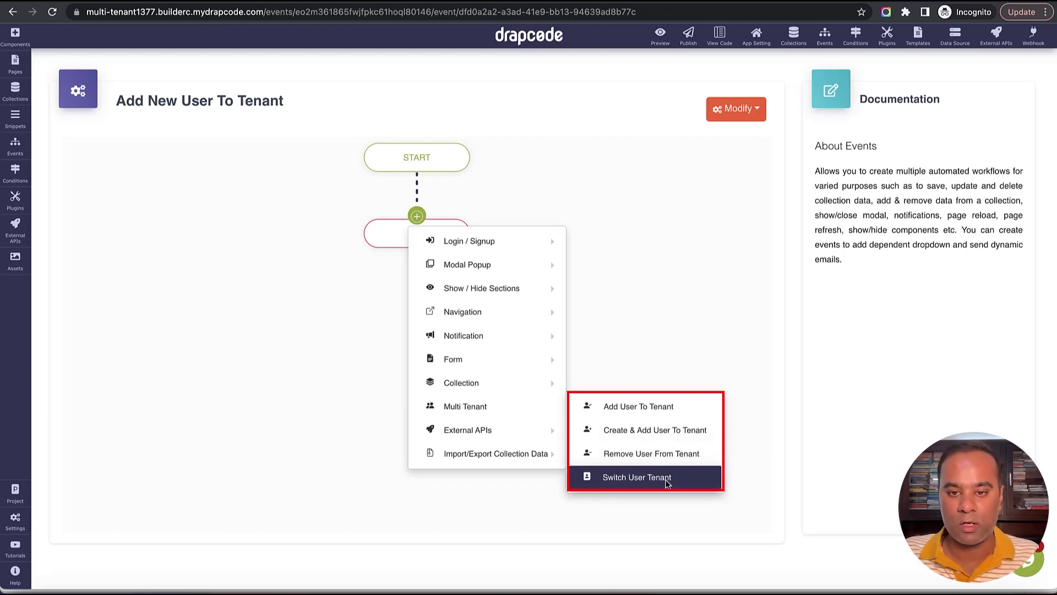
Add a Create & Add User To Tenant step using the User role with 'Success' and 'Failure' messages.
left_click(657, 429)
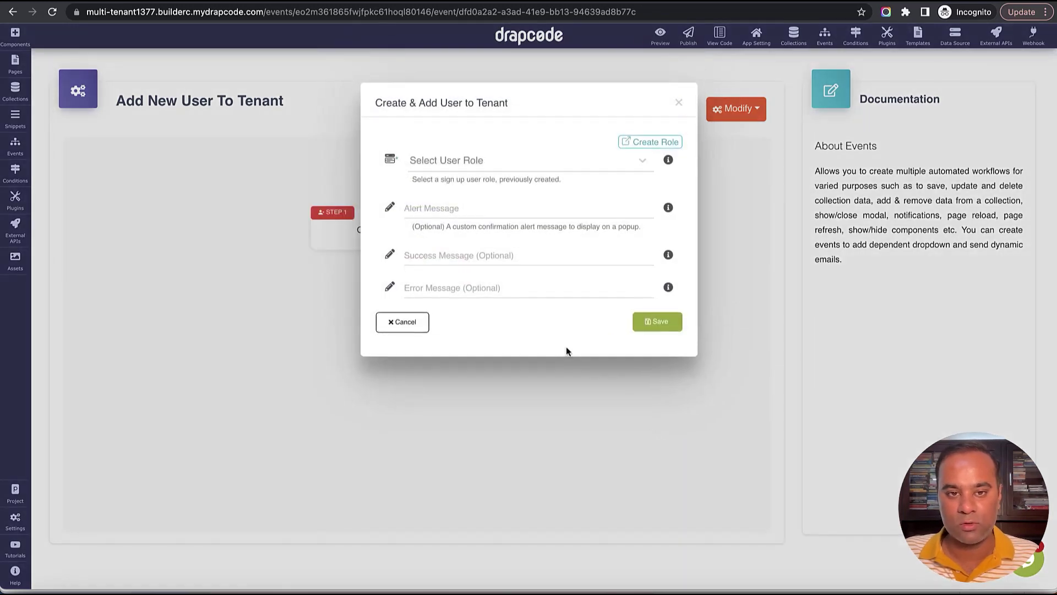
left_click(500, 164)
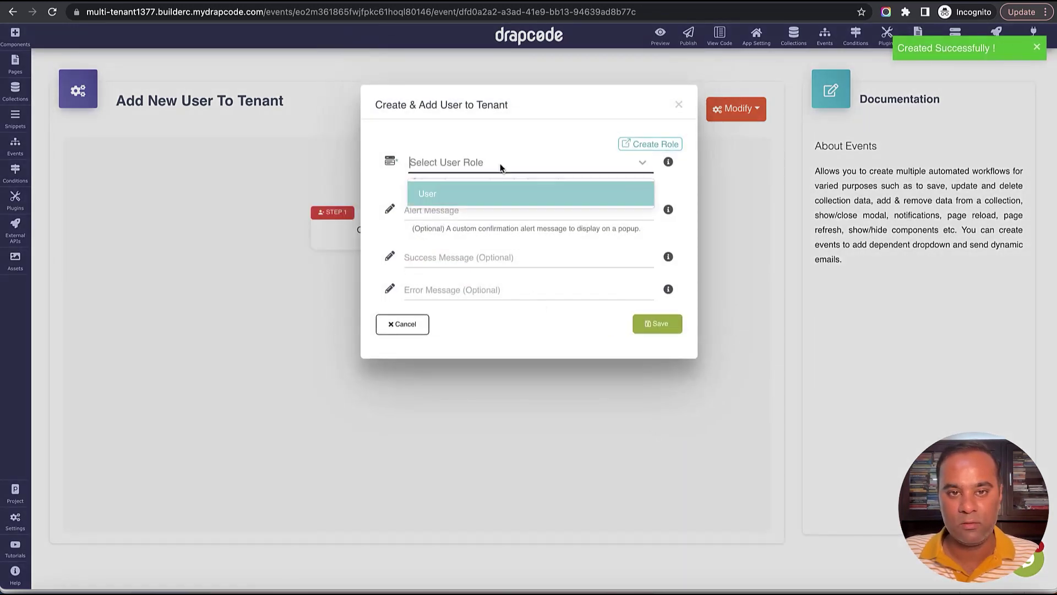
left_click(500, 197)
left_click(491, 257)
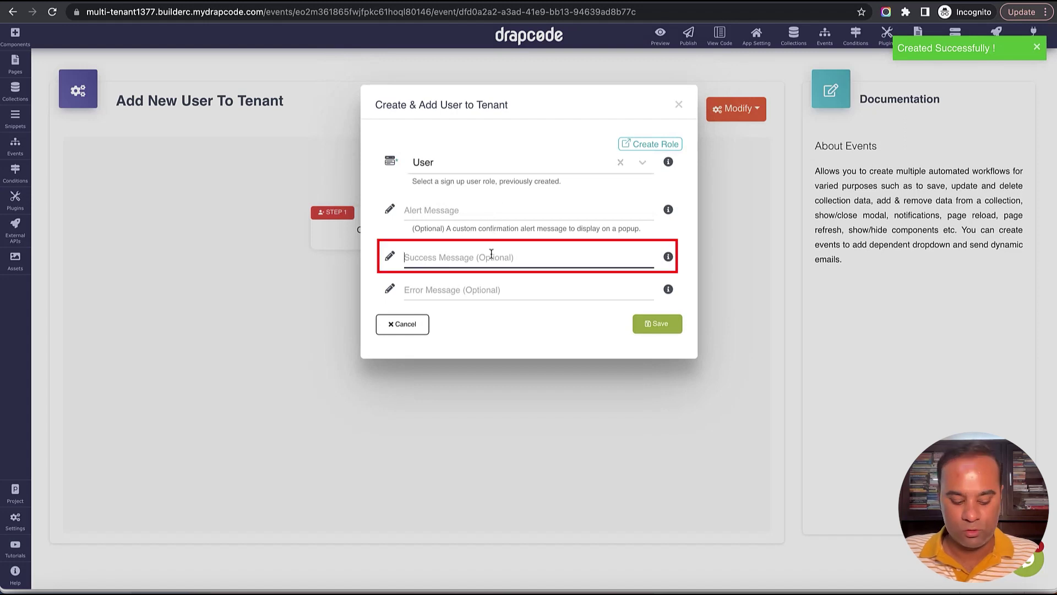
type("Success")
key("Tab")
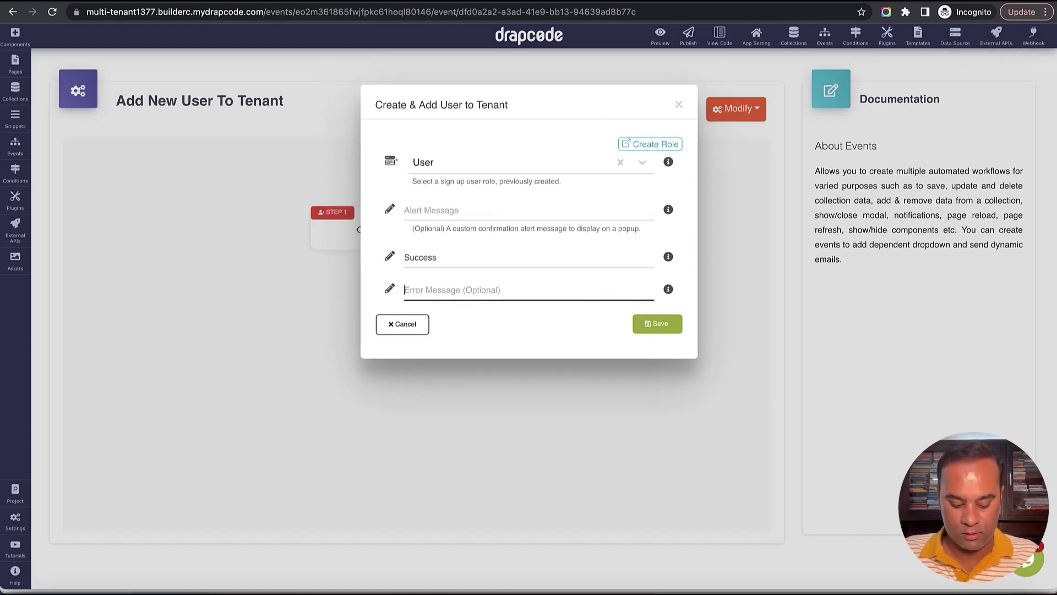
type("Failure")
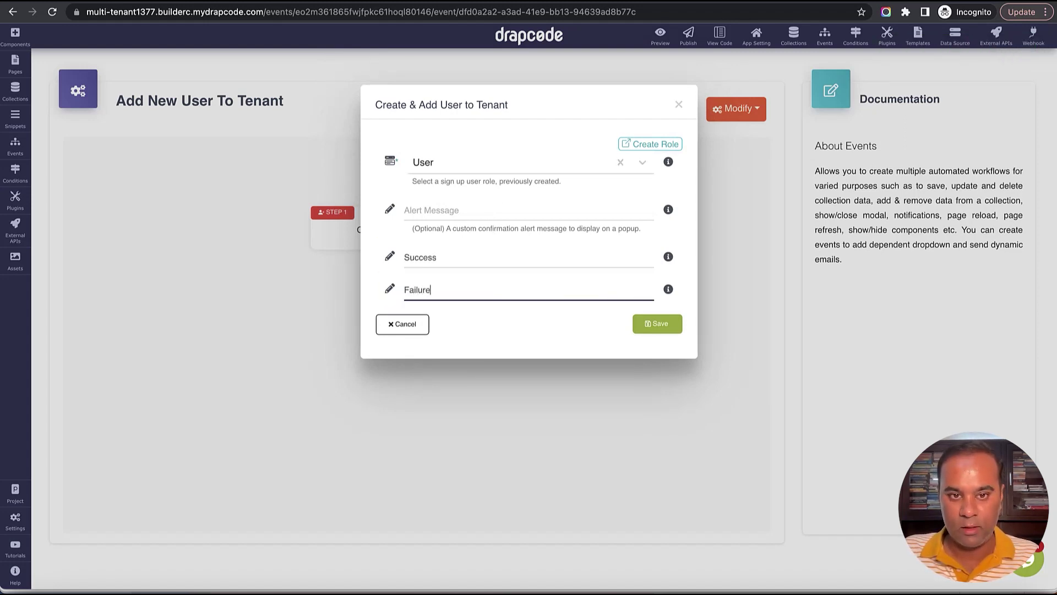
left_click(656, 324)
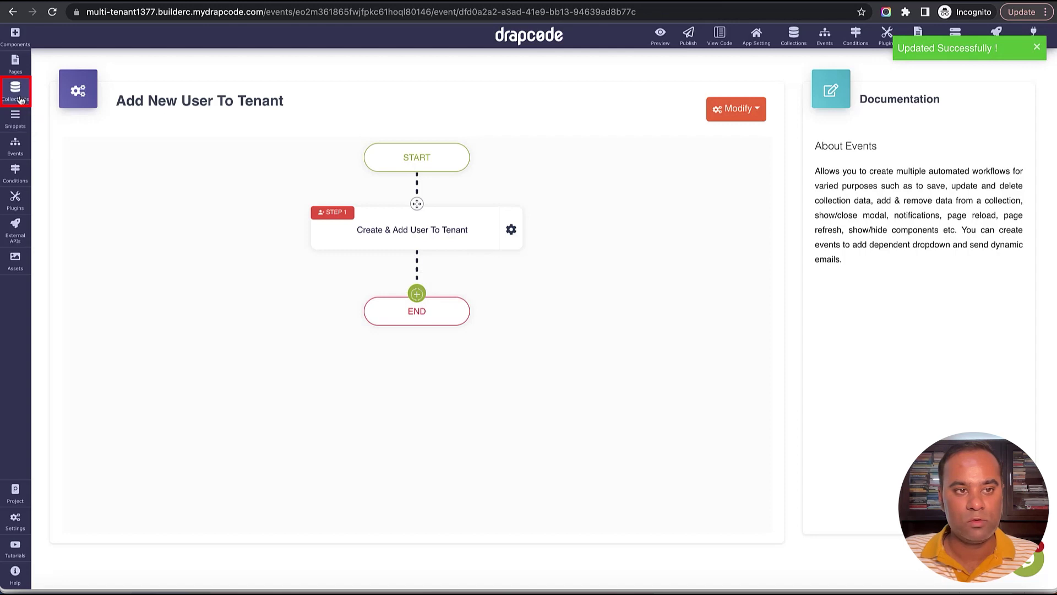
left_click(14, 63)
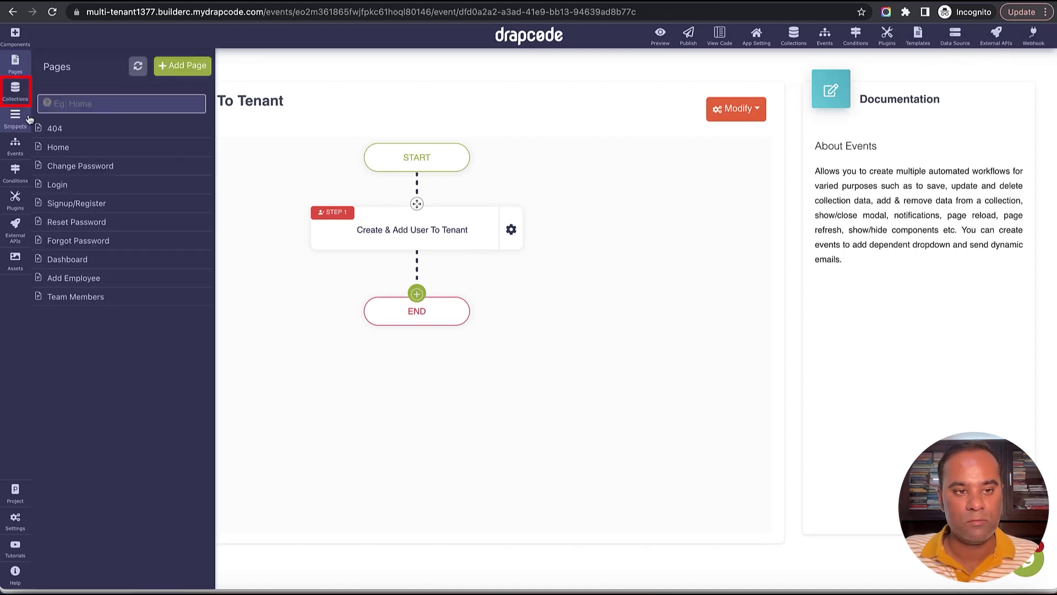
On the Team Members page, place a Collection Form below the banner bound to the User collection.
left_click(84, 302)
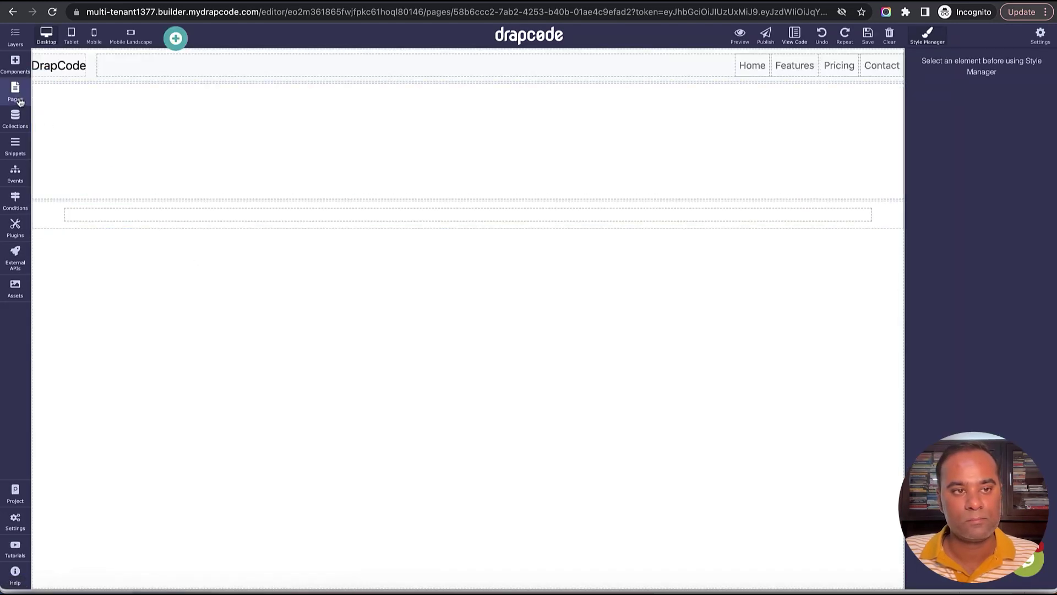
left_click(15, 62)
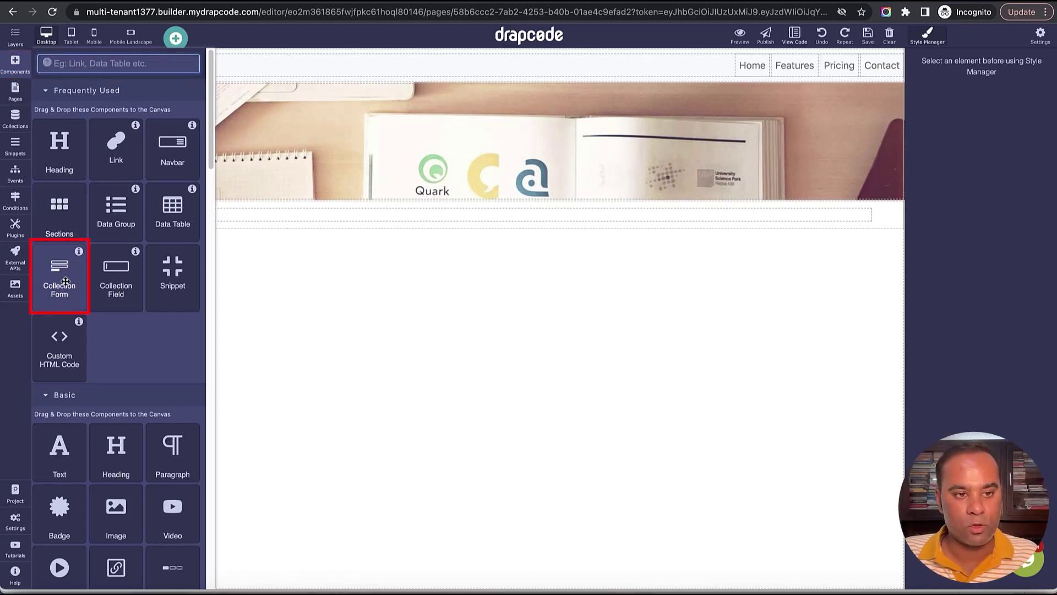
left_click_drag(63, 278, 385, 216)
left_click(909, 148)
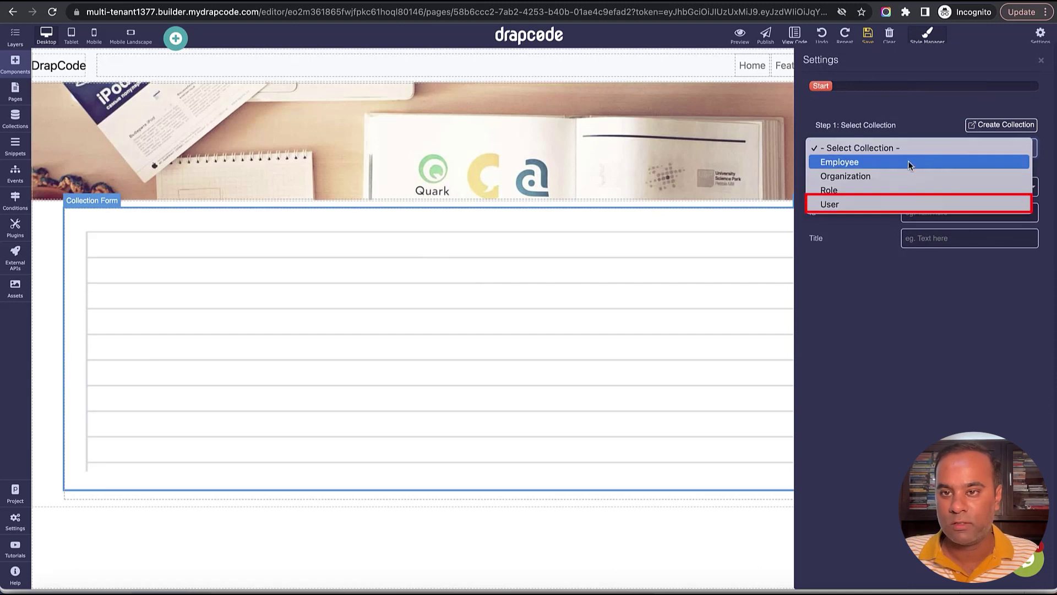
left_click(906, 203)
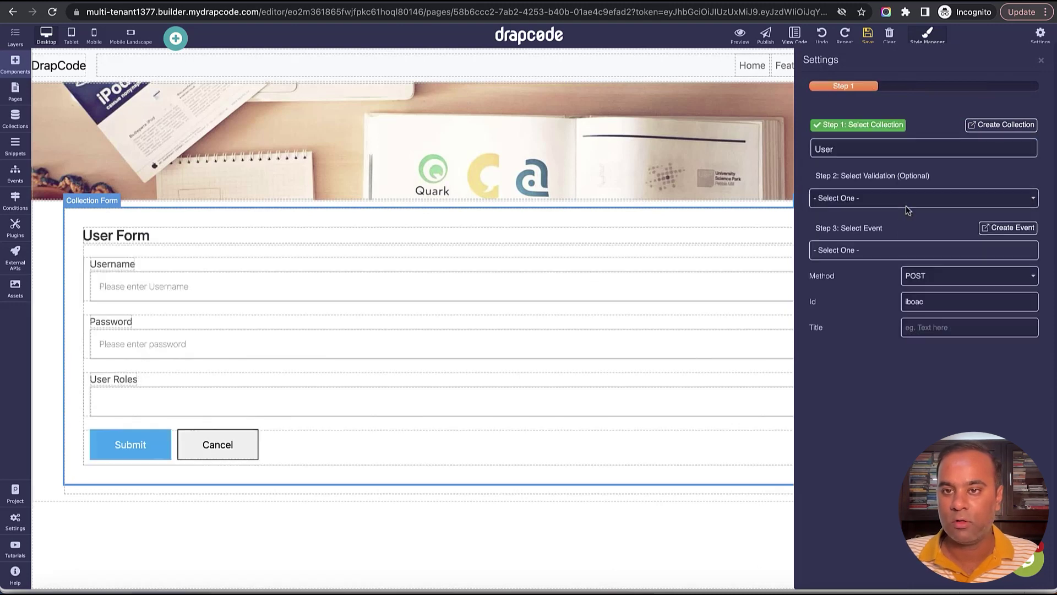
Make the form run Add New User to Tenant and delete its User Roles field.
left_click(885, 251)
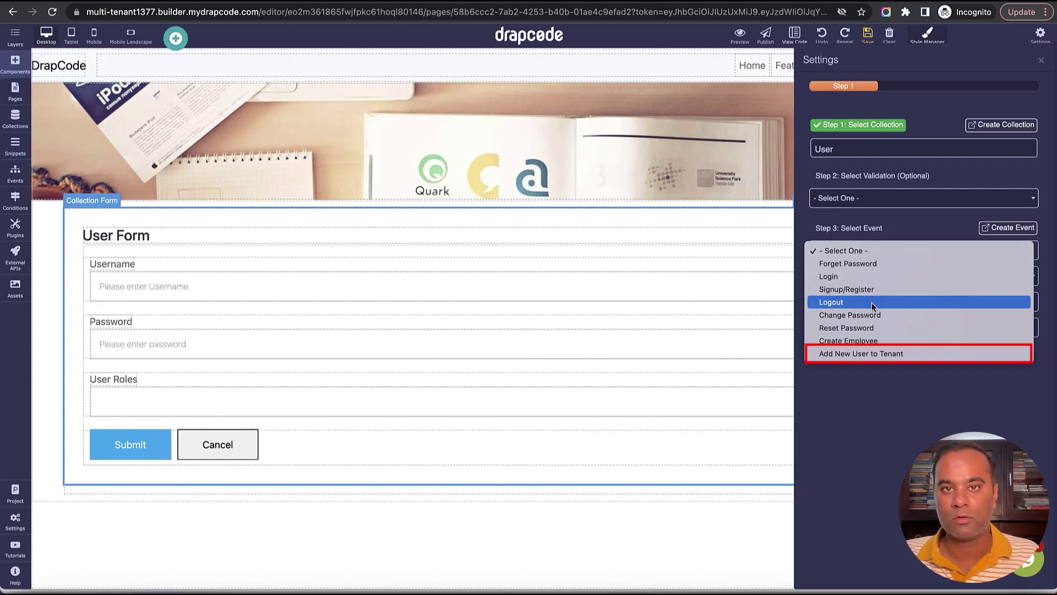
left_click(880, 355)
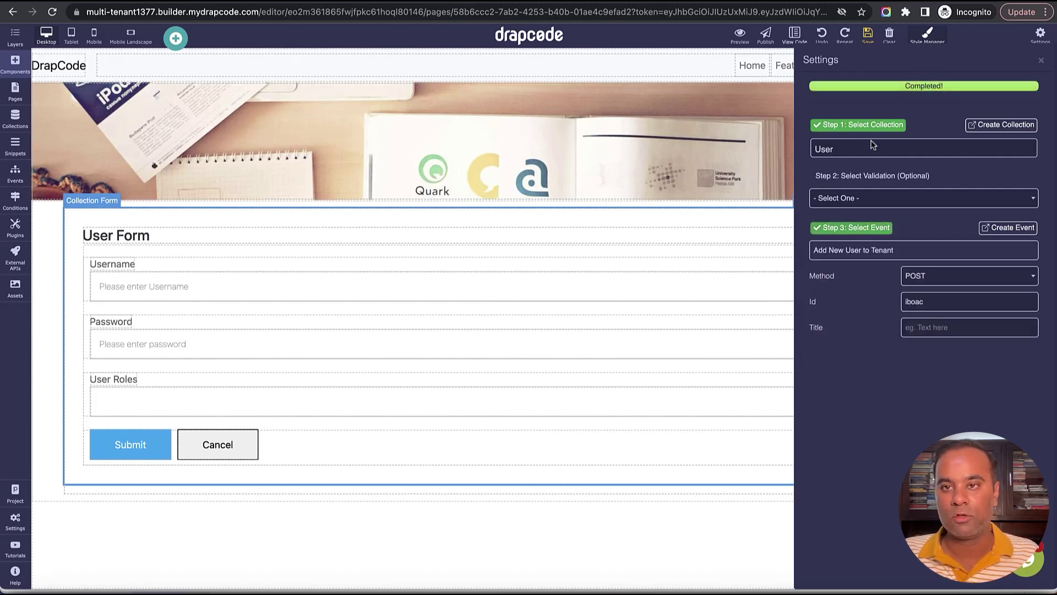
left_click(1041, 60)
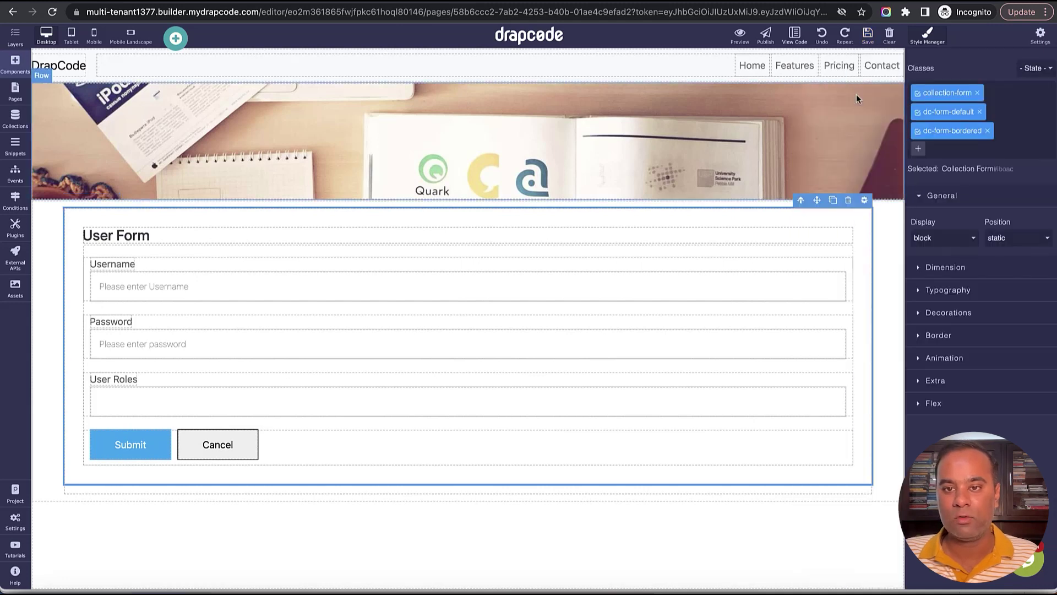
left_click(625, 387)
left_click(830, 365)
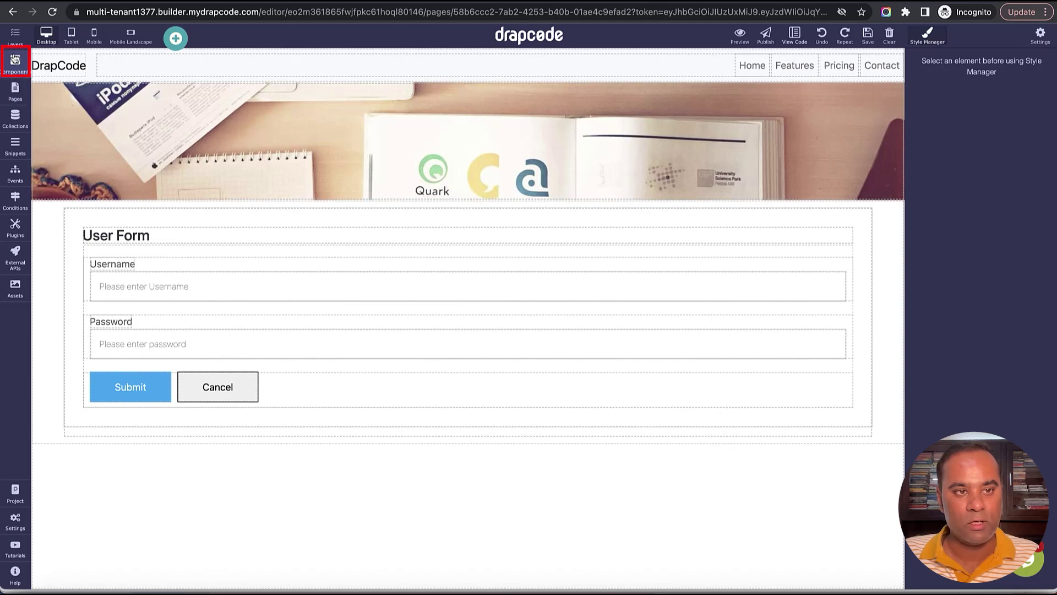
Place a heading above the User Form showing the logged-in user's tenant Name.
left_click(14, 62)
left_click_drag(81, 142, 184, 213)
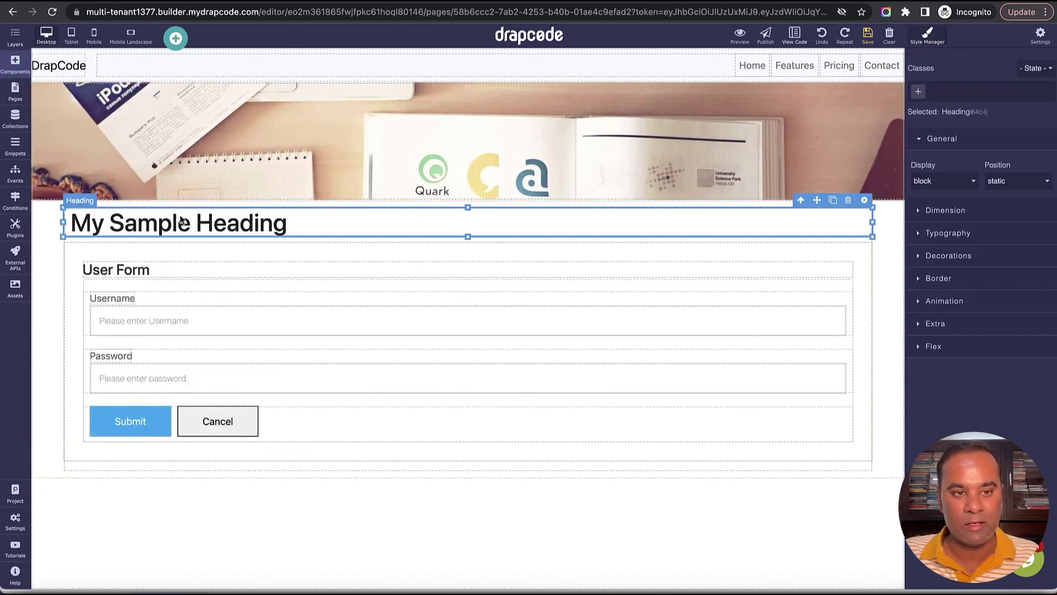
left_click(871, 205)
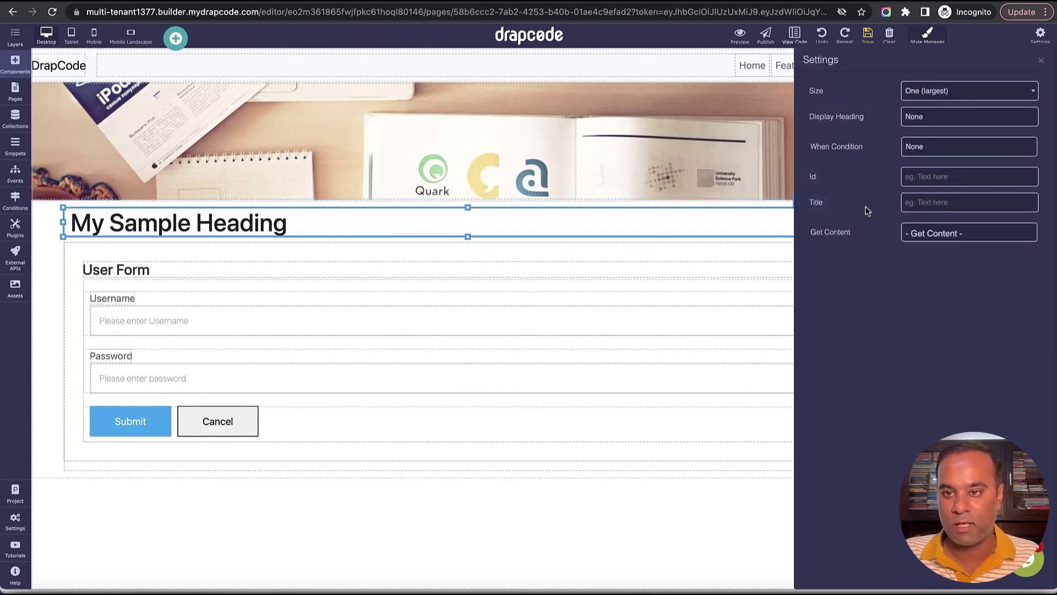
left_click(946, 237)
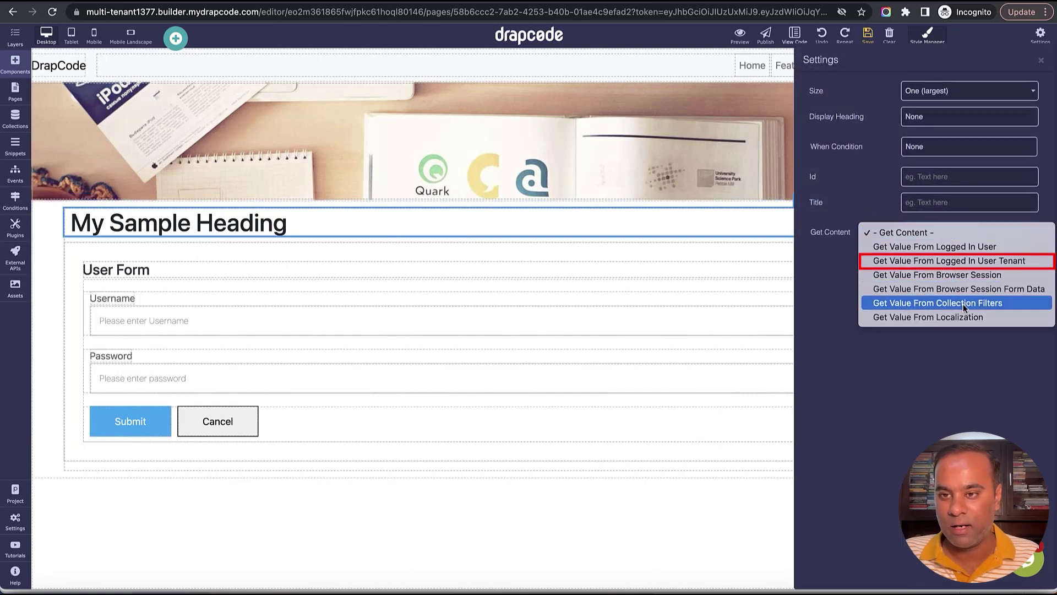
left_click(963, 264)
left_click(966, 263)
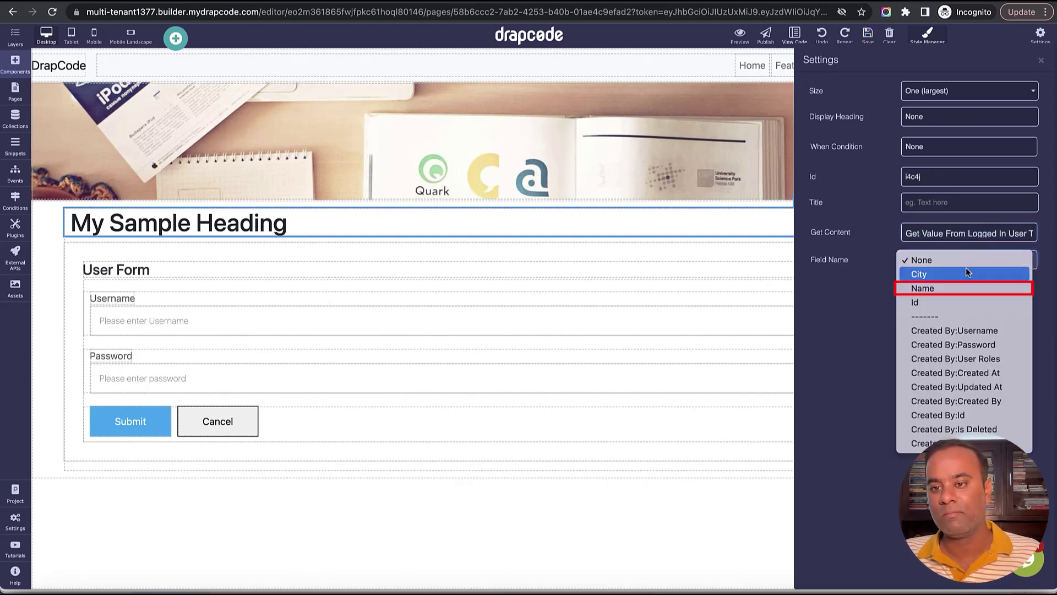
left_click(965, 286)
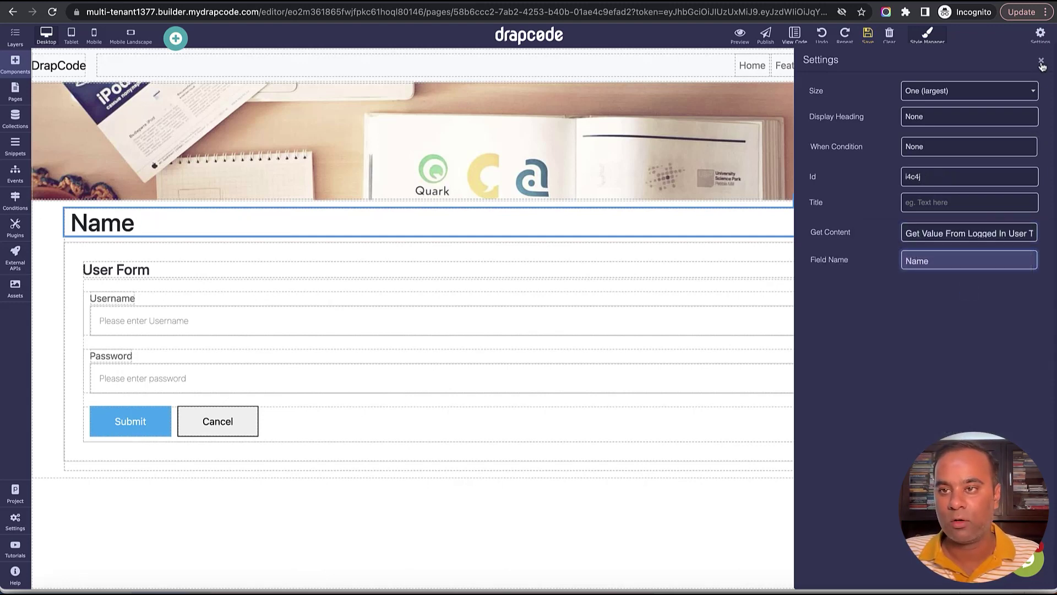
left_click(1041, 62)
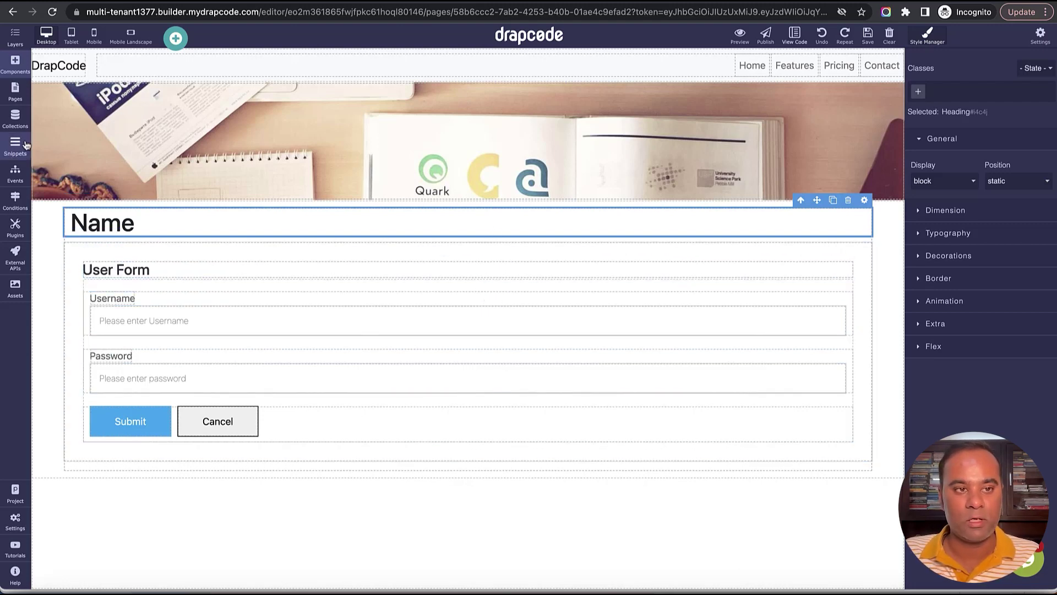
left_click(15, 91)
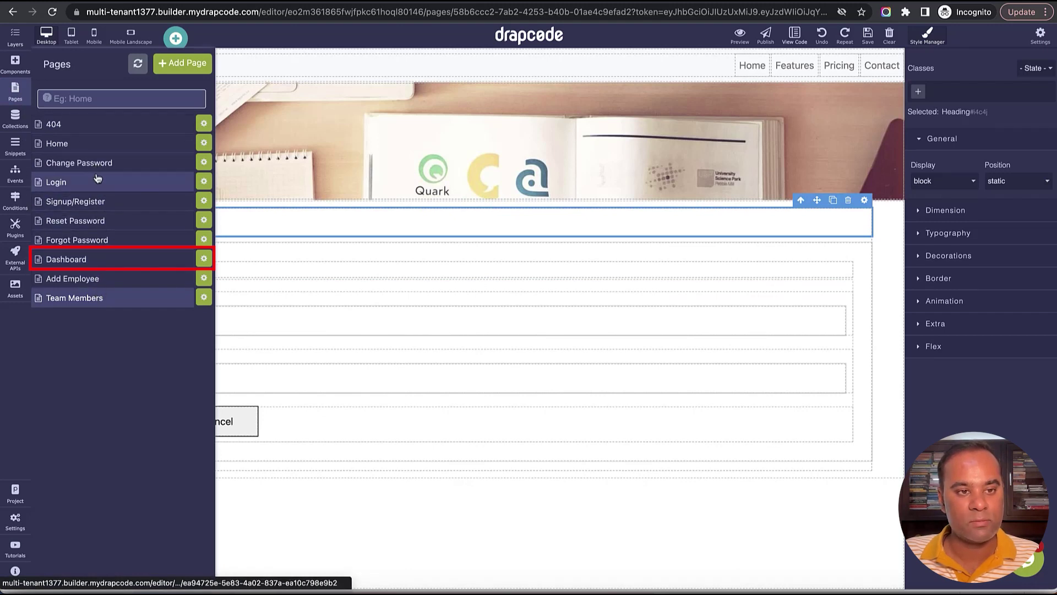
On the Dashboard, add an 'Invite Team Members' link beside Add Employee with a 20 right margin.
left_click(97, 264)
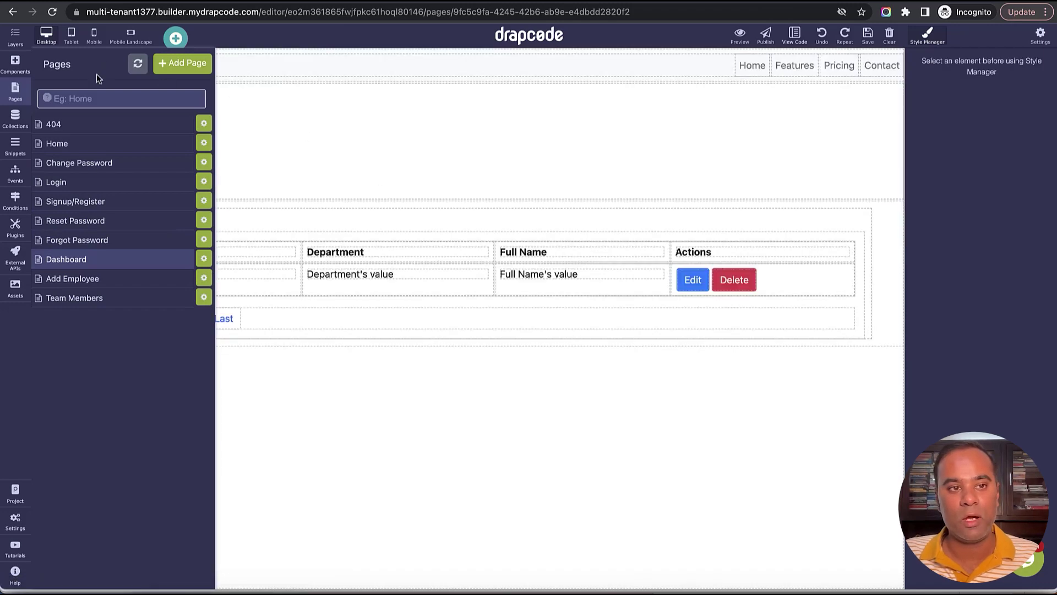
left_click(15, 64)
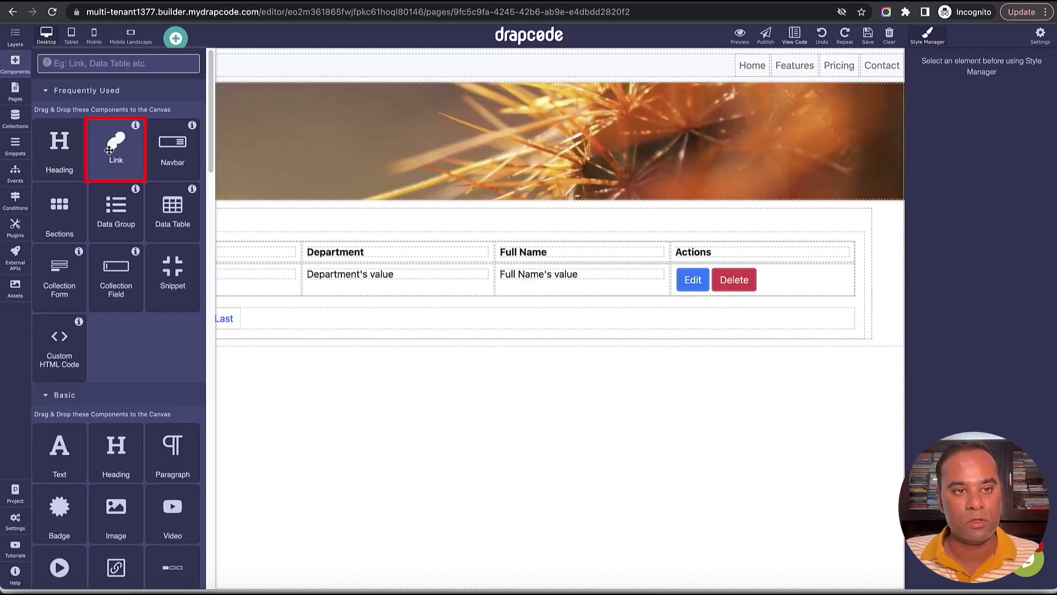
left_click_drag(109, 150, 246, 219)
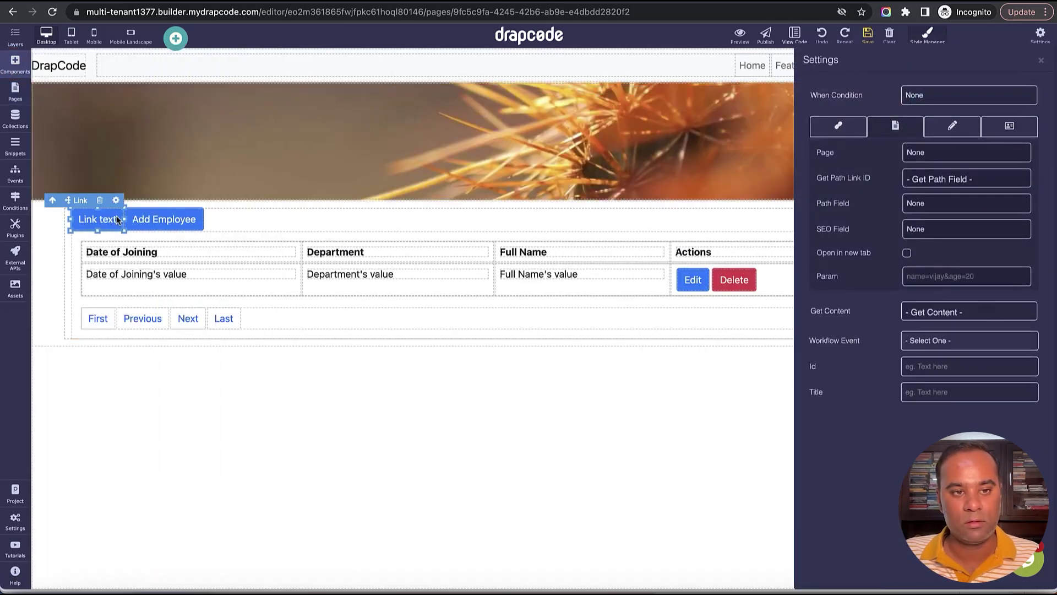
left_click(117, 219)
double_click(101, 221)
type("Inv")
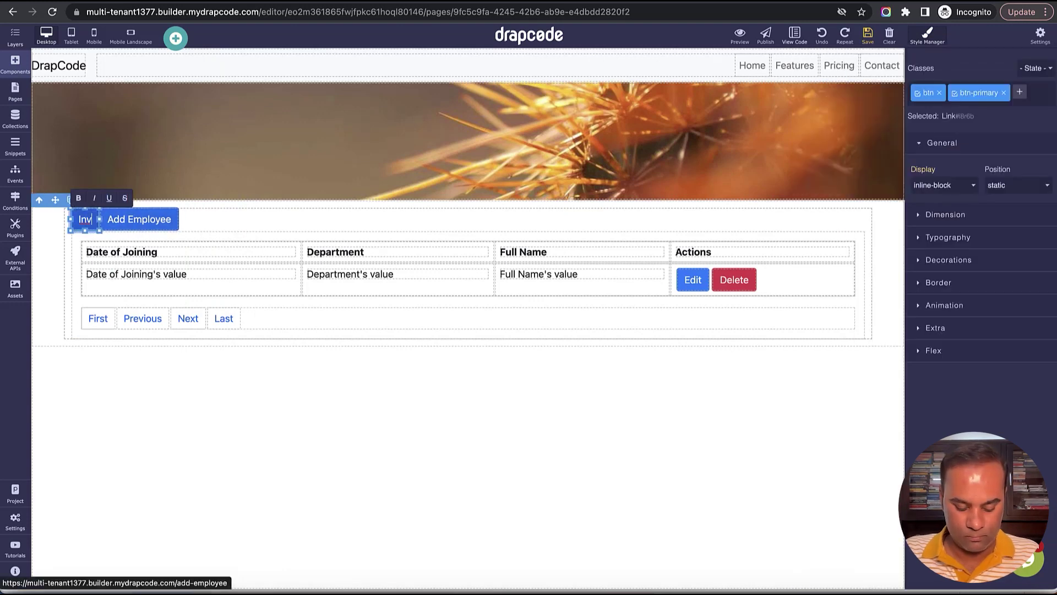
type("ite Team Members")
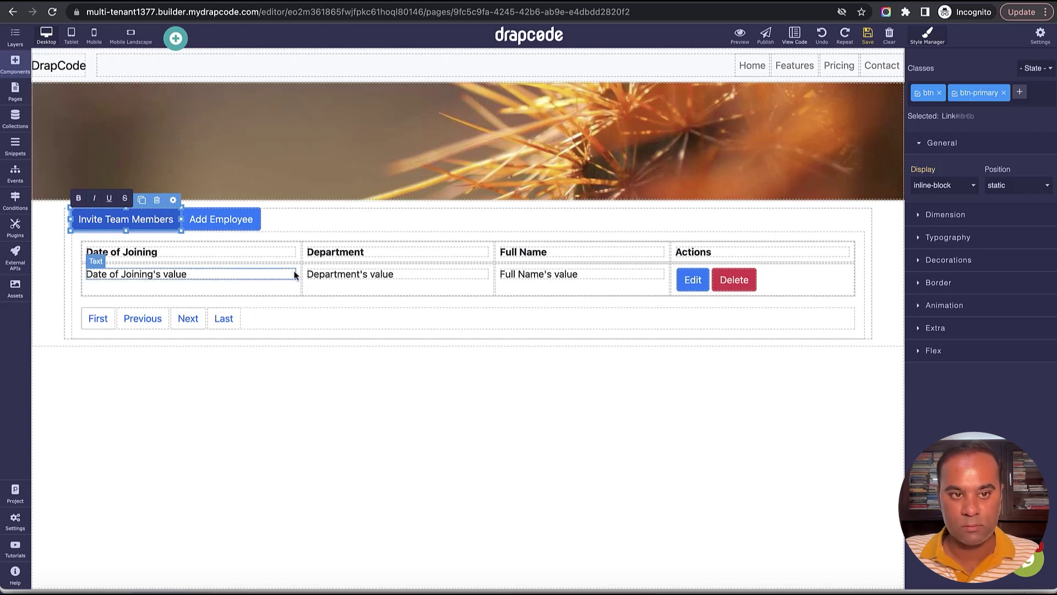
left_click(945, 214)
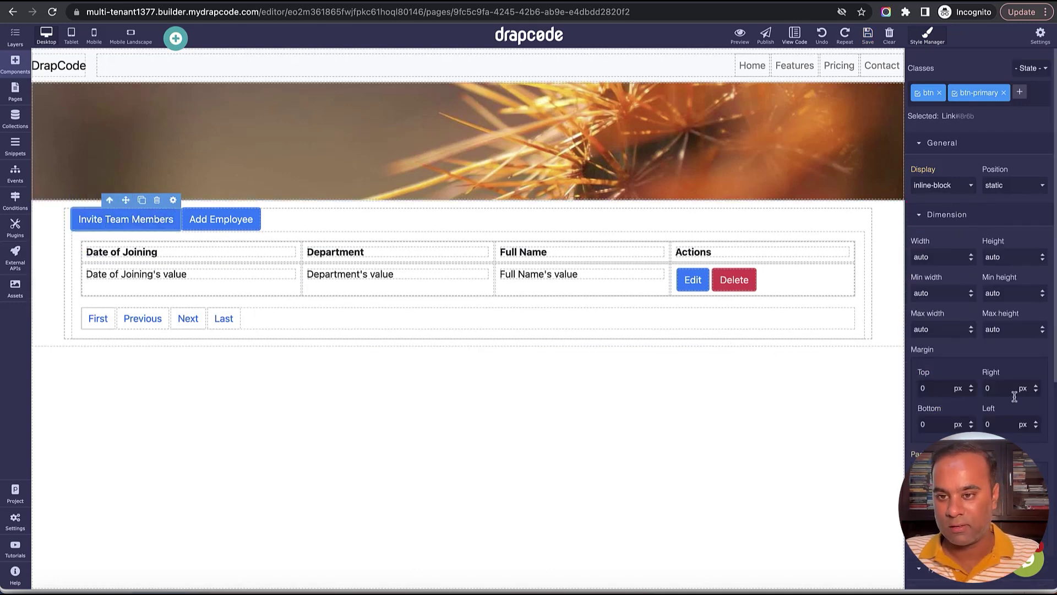
left_click(1001, 389)
type("2")
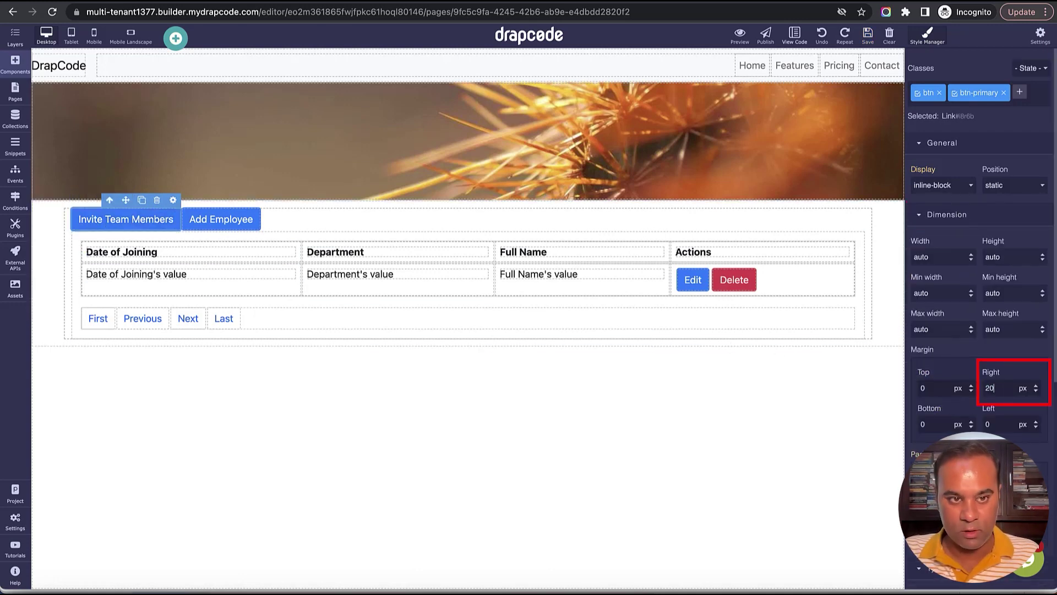
type("0")
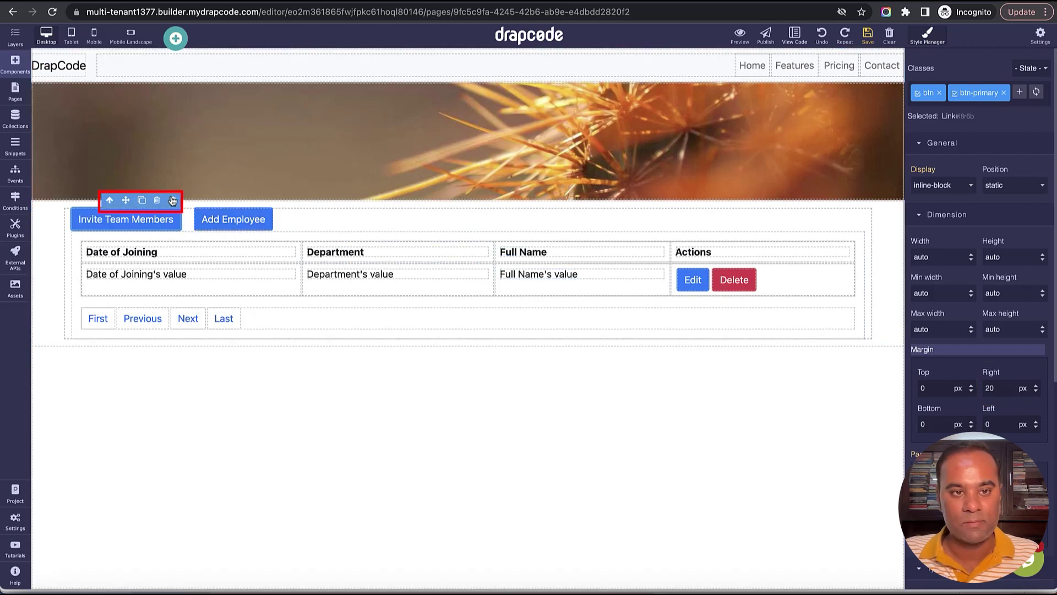
Link the Invite Team Members button to the Team Members page, save, and reload the preview.
left_click(172, 200)
left_click(937, 152)
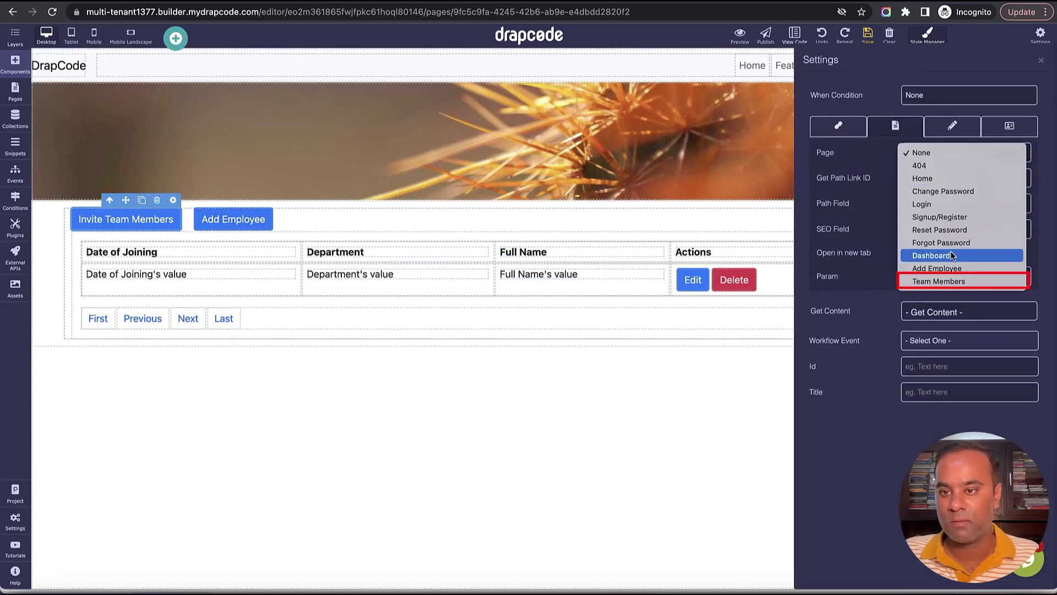
left_click(946, 280)
left_click(1041, 60)
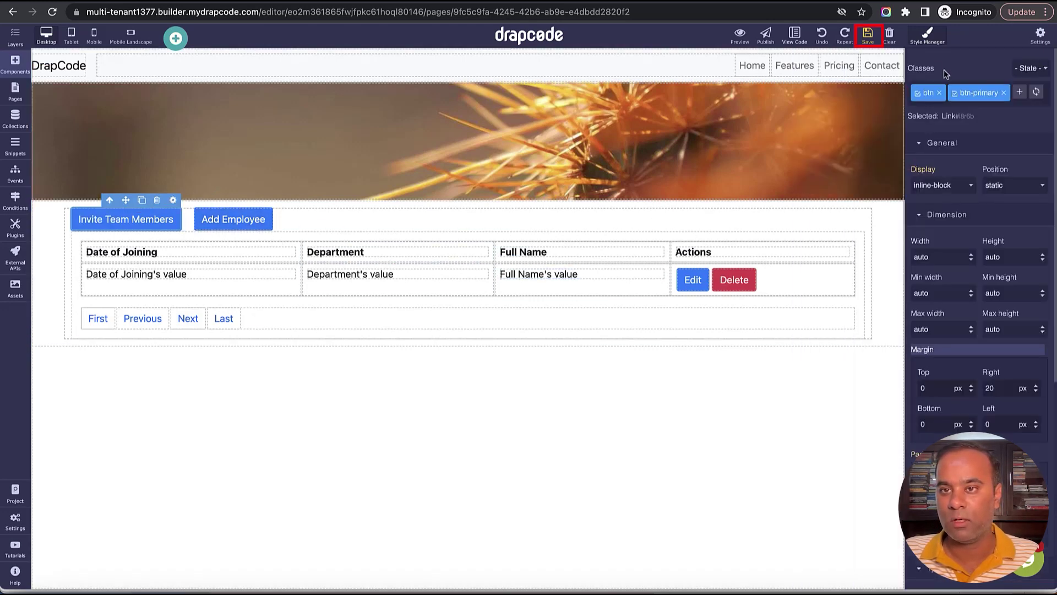
left_click(868, 36)
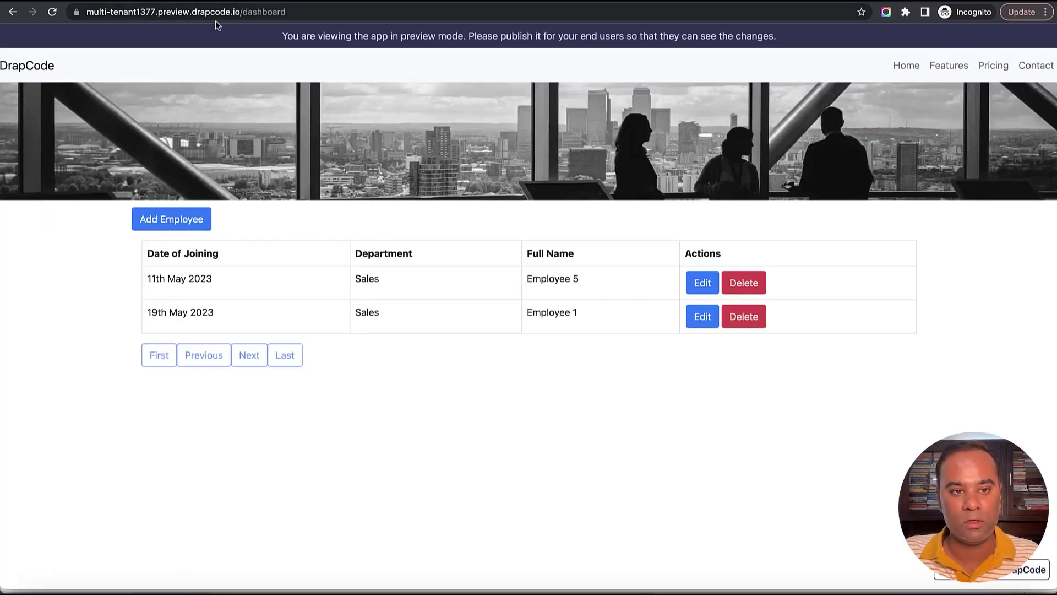
left_click(53, 11)
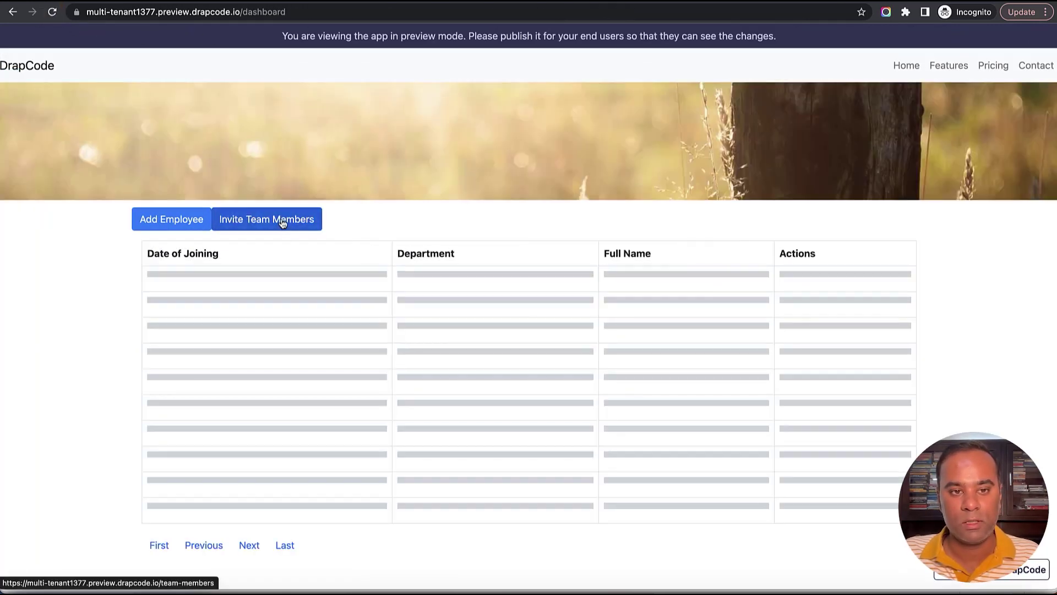
Under the Apple tenant heading, submit a new member with an email username and a password.
left_click(282, 222)
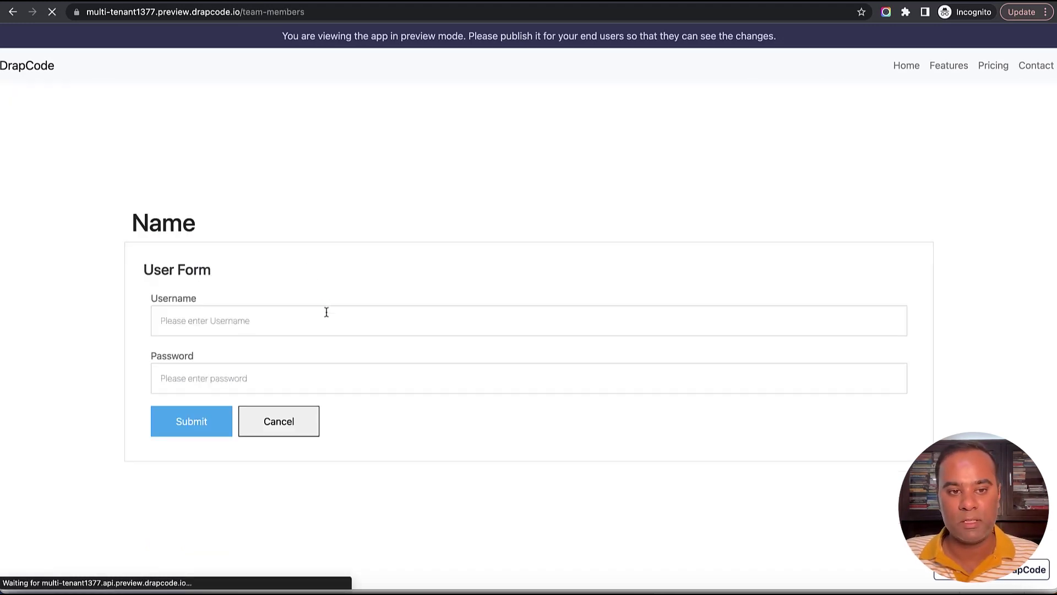
left_click(326, 312)
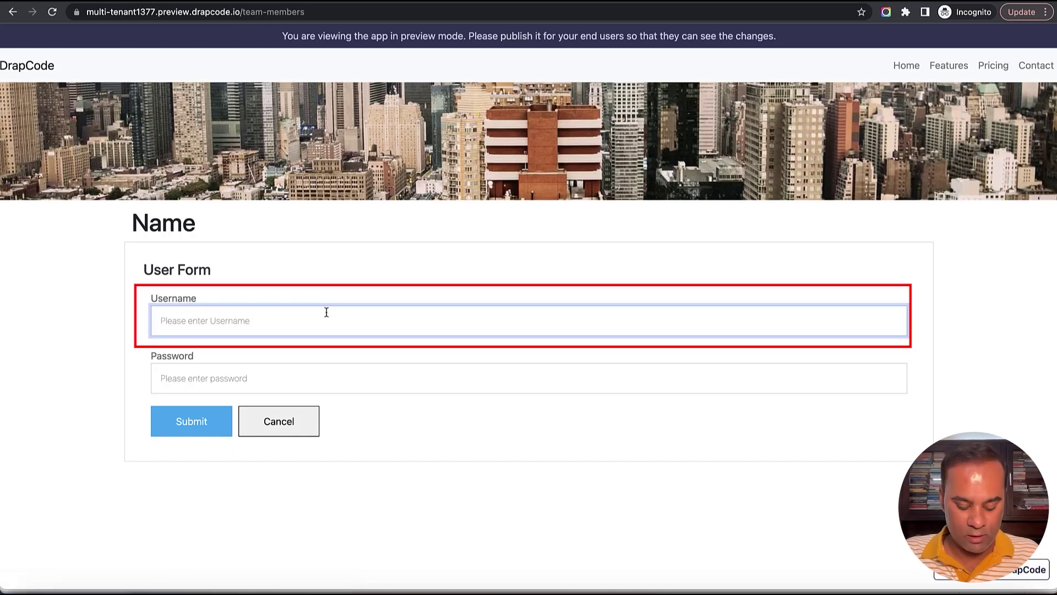
type("u")
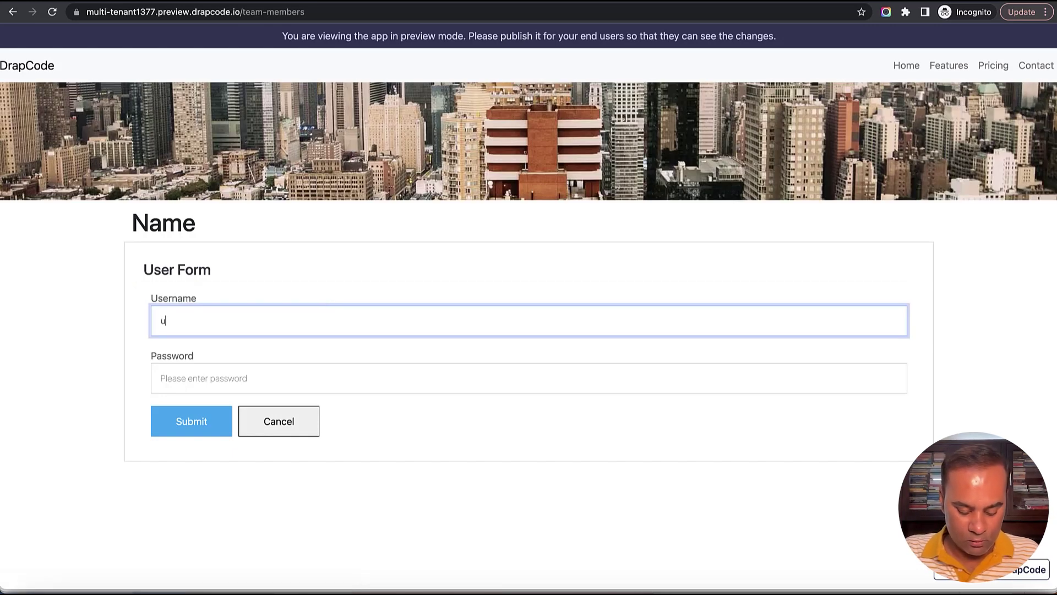
type("ser5")
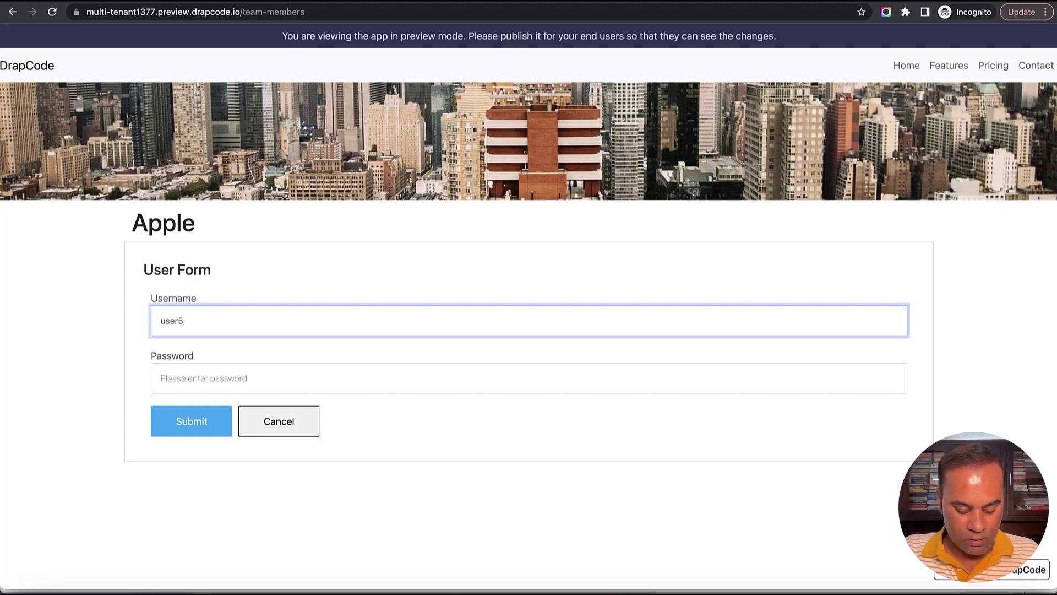
type("@email.com")
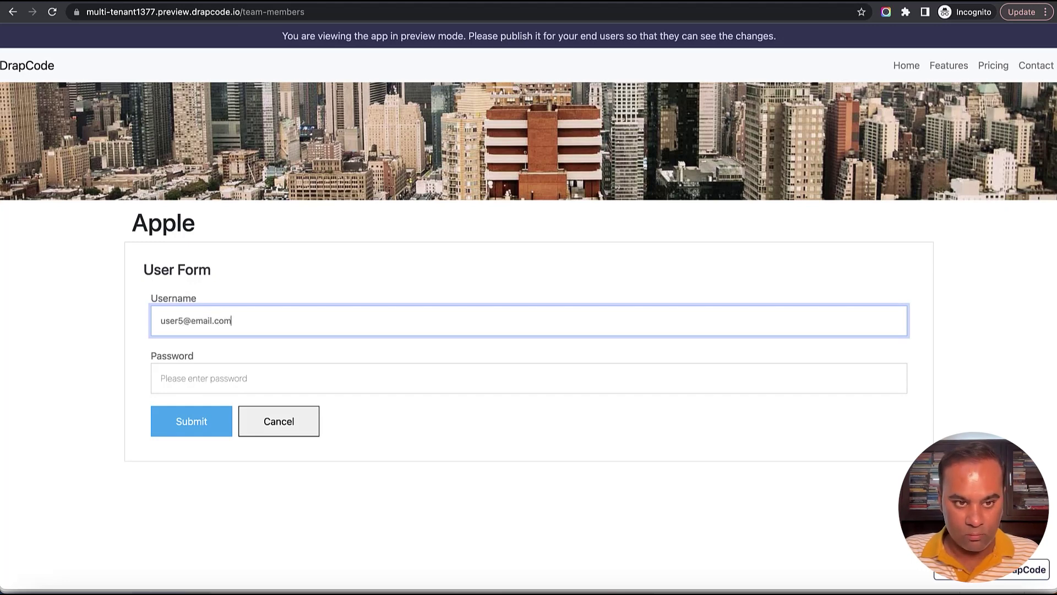
left_click(326, 378)
type("•")
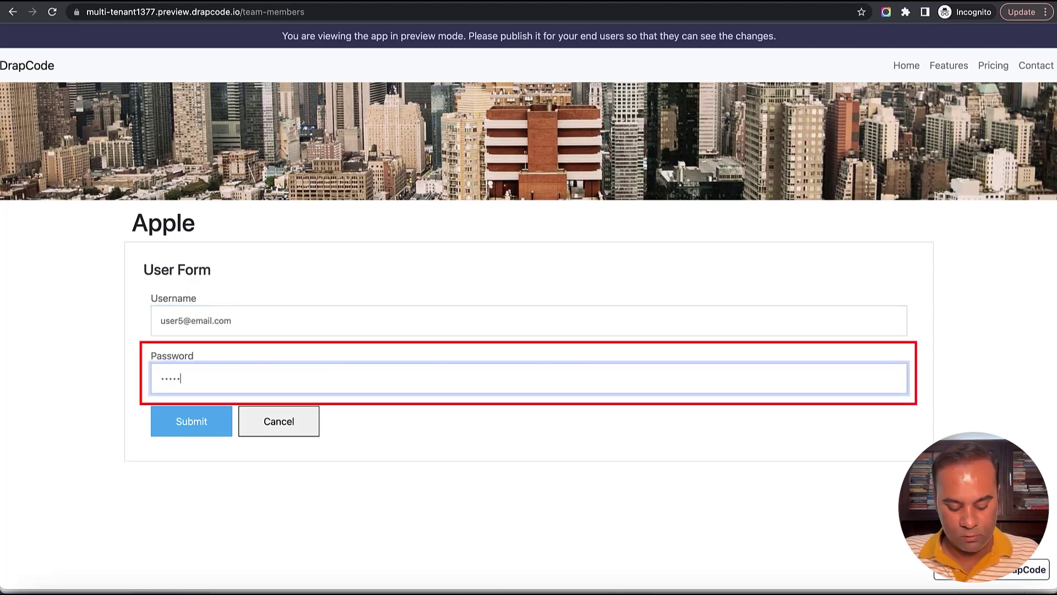
double_click(145, 228)
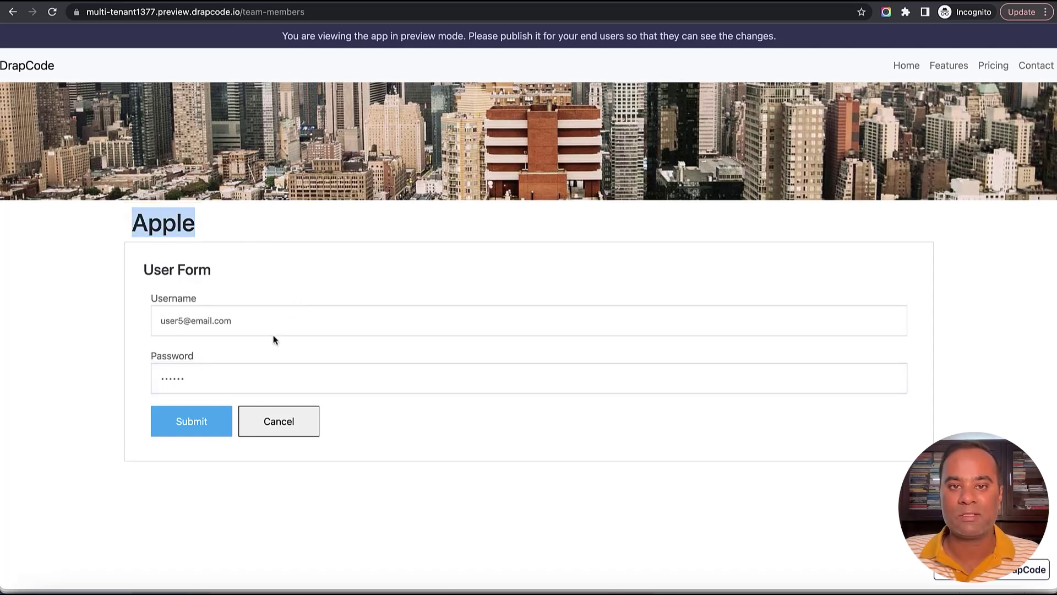
left_click(197, 423)
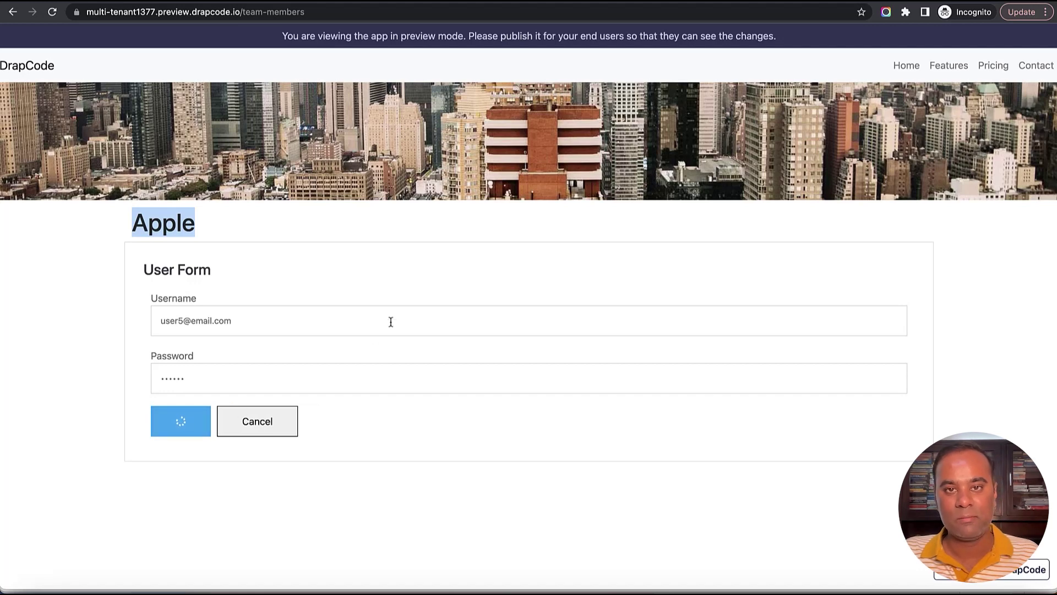
triple_click(216, 323)
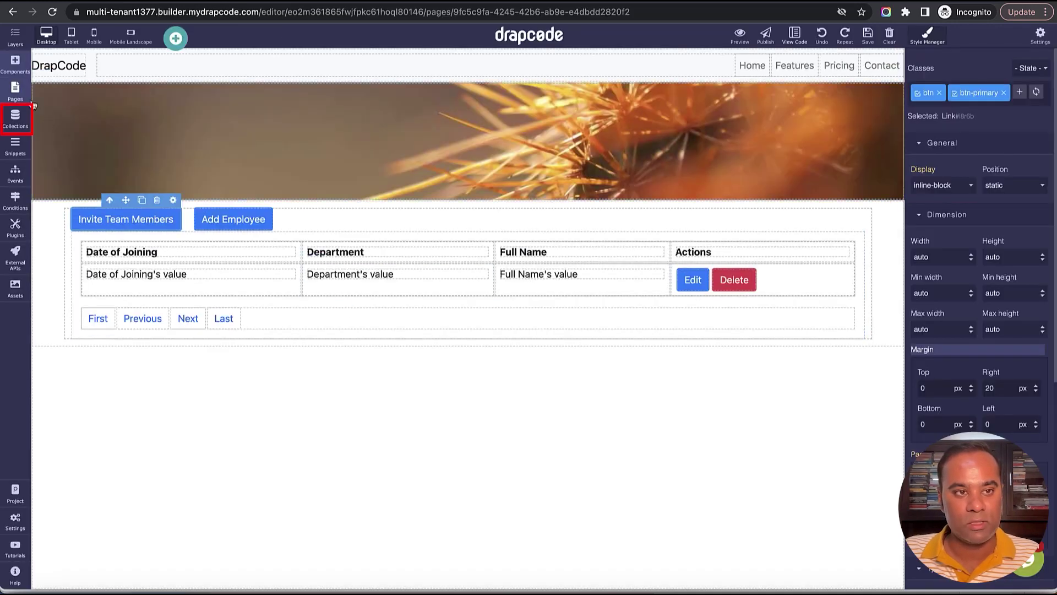
left_click(15, 116)
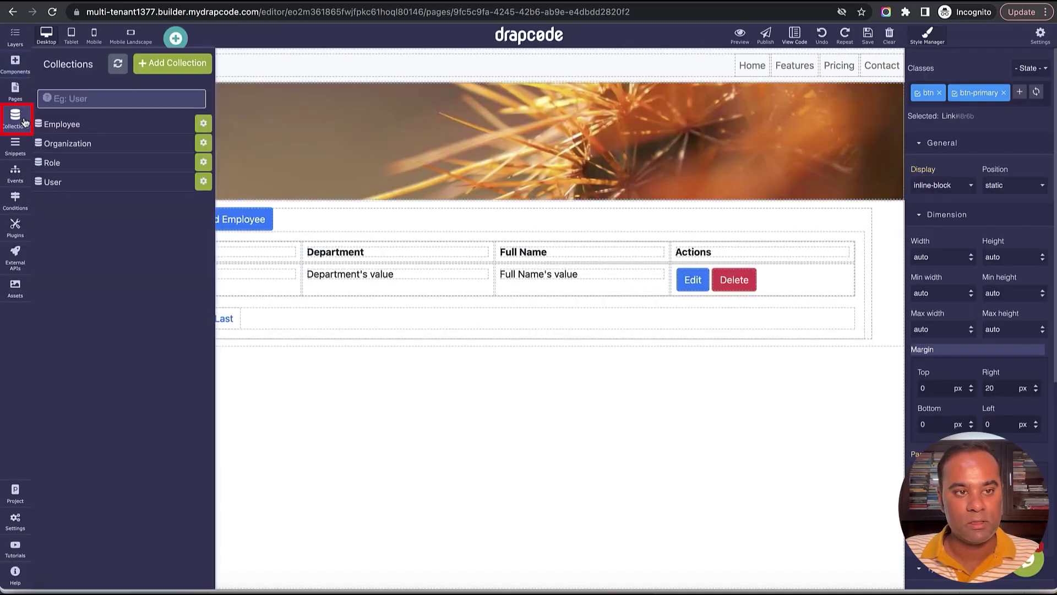
left_click(78, 185)
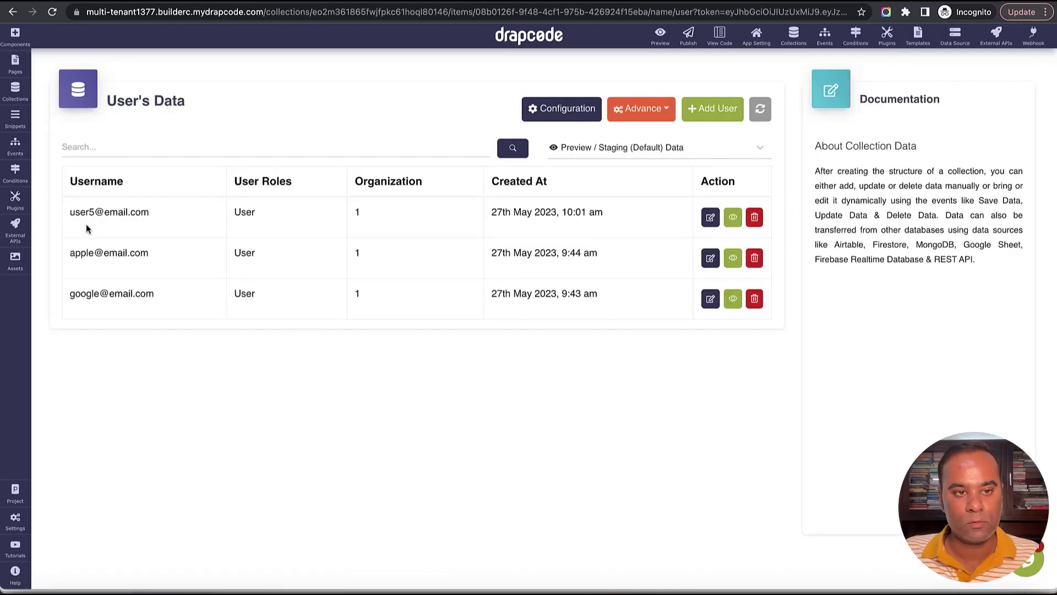
left_click_drag(70, 213, 124, 215)
left_click(358, 214)
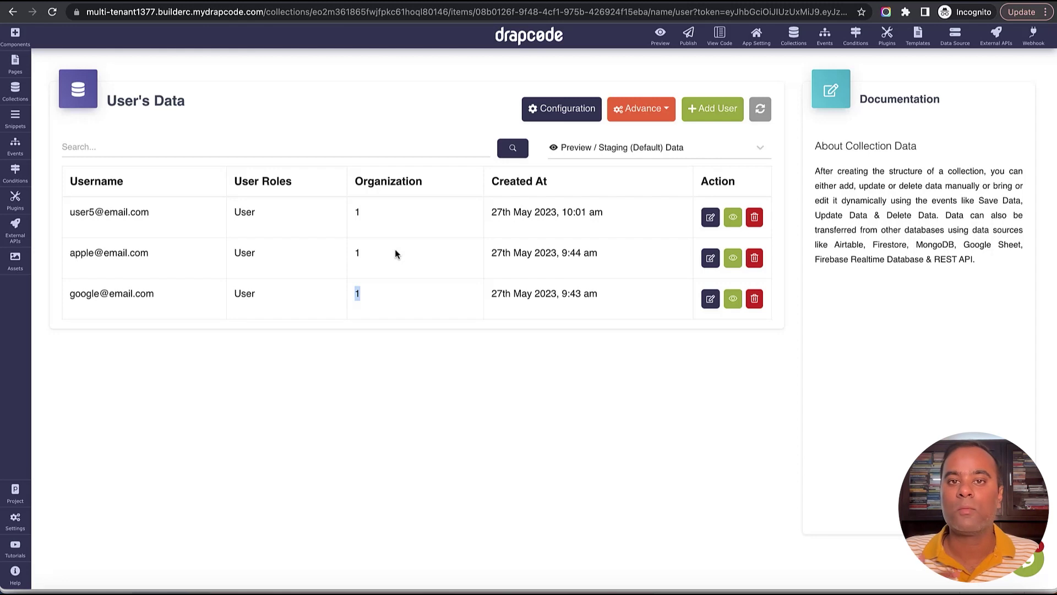
left_click_drag(355, 212, 369, 271)
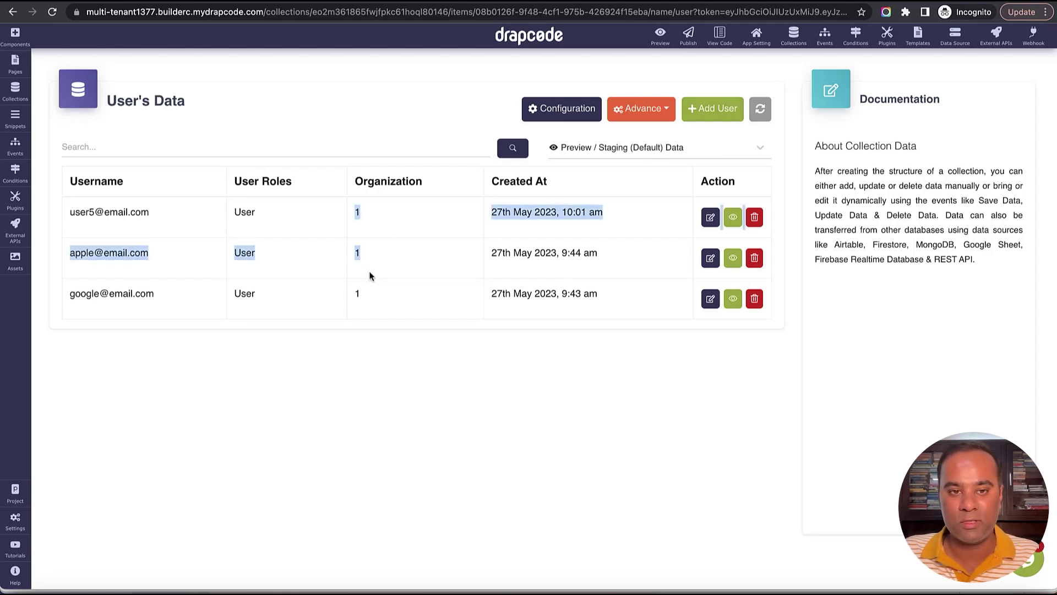
left_click(385, 305)
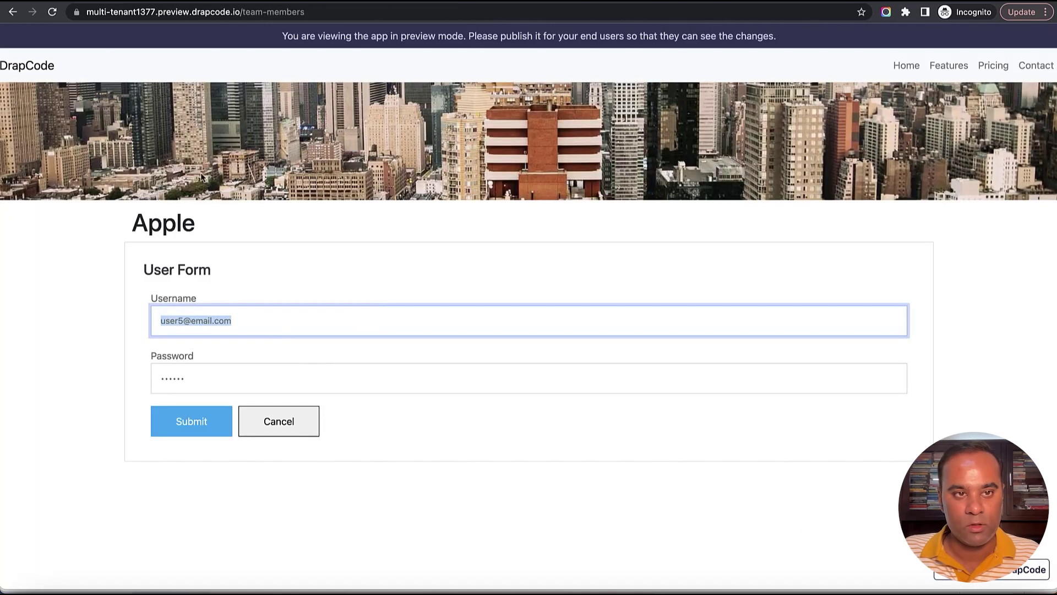
Go to the preview's /login page and sign in with the new team member's credentials.
left_click_drag(271, 13, 325, 19)
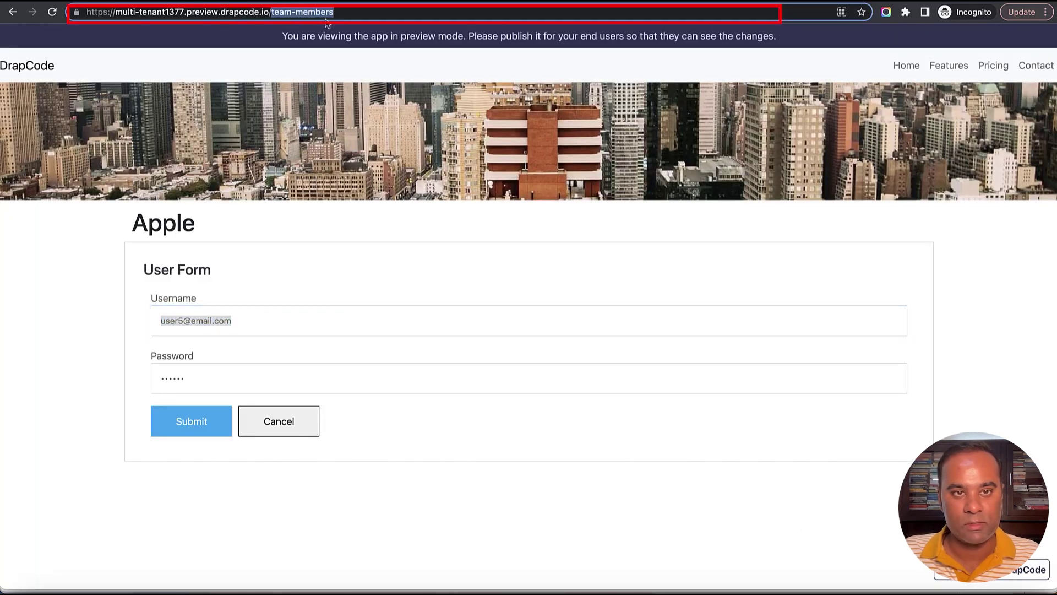
type("login")
key("Return")
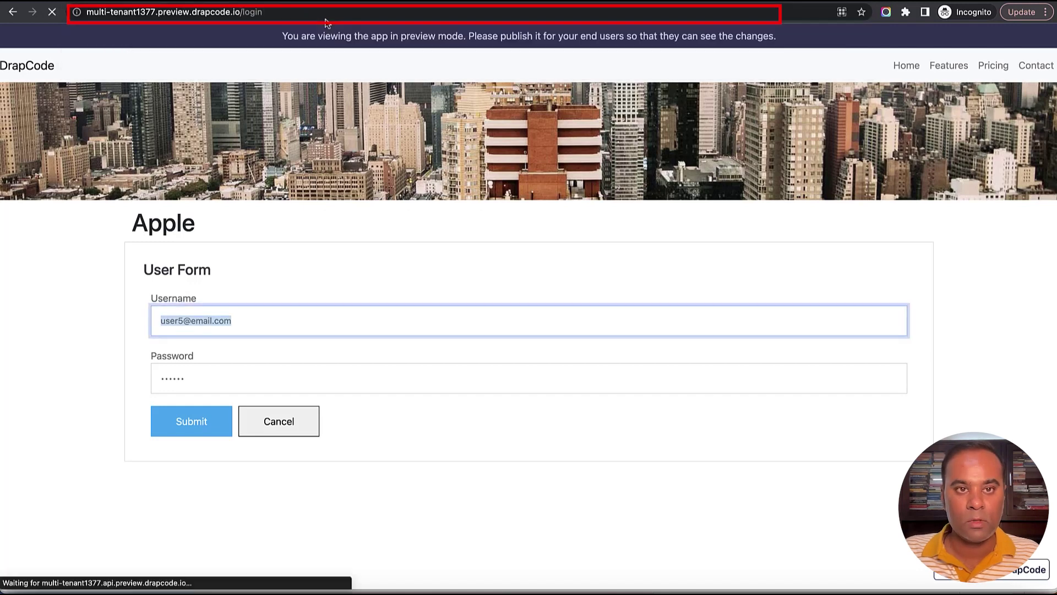
left_click(344, 140)
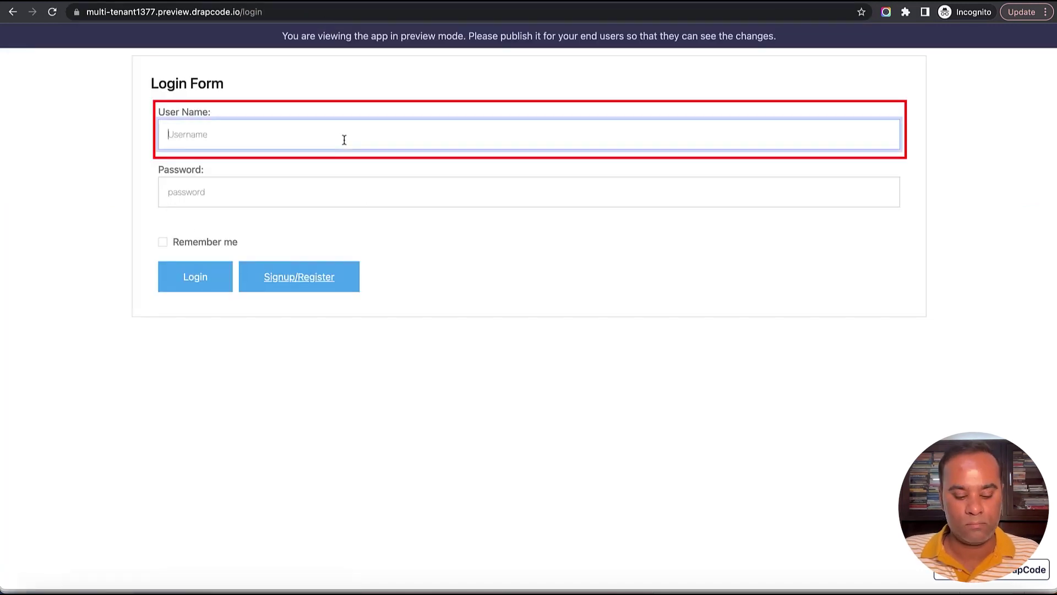
key("super+v")
key("Tab")
type("12")
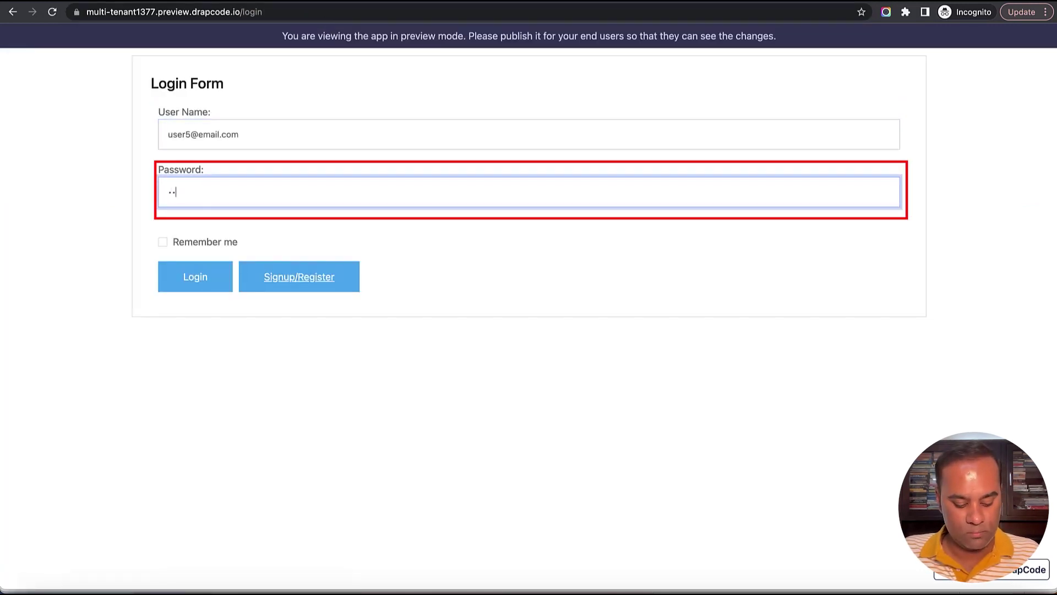
left_click(211, 282)
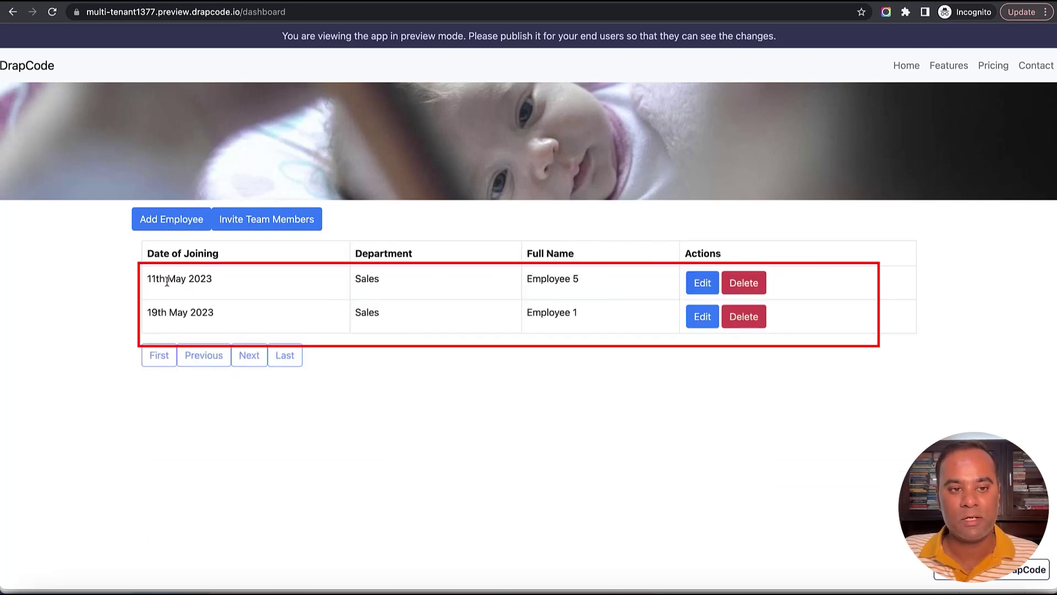
Review Employee 5 and Employee 1 in the tenant's table, then return to the users collection.
left_click_drag(146, 278, 593, 317)
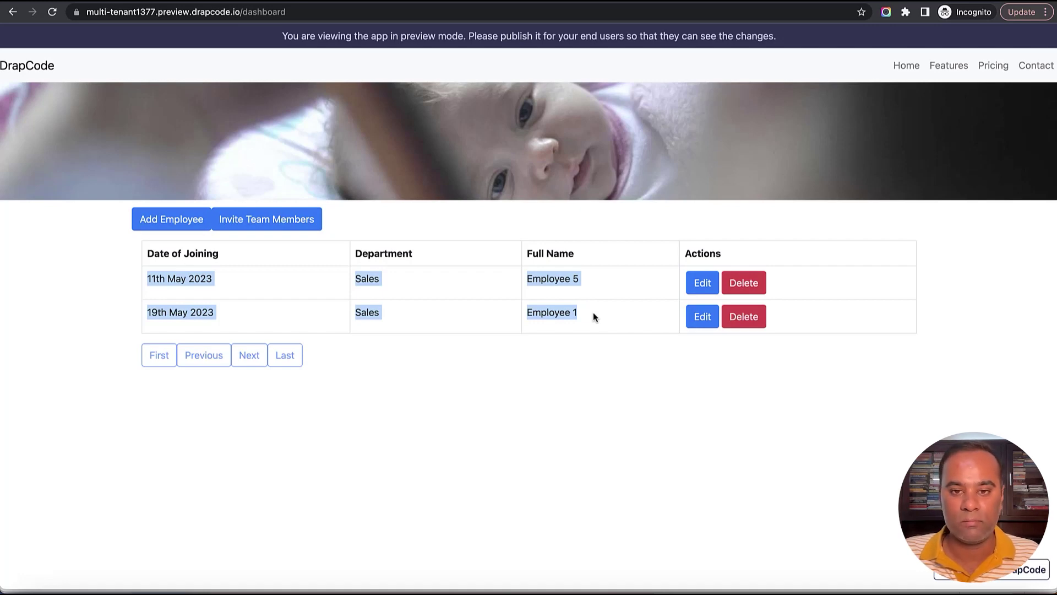
left_click(593, 312)
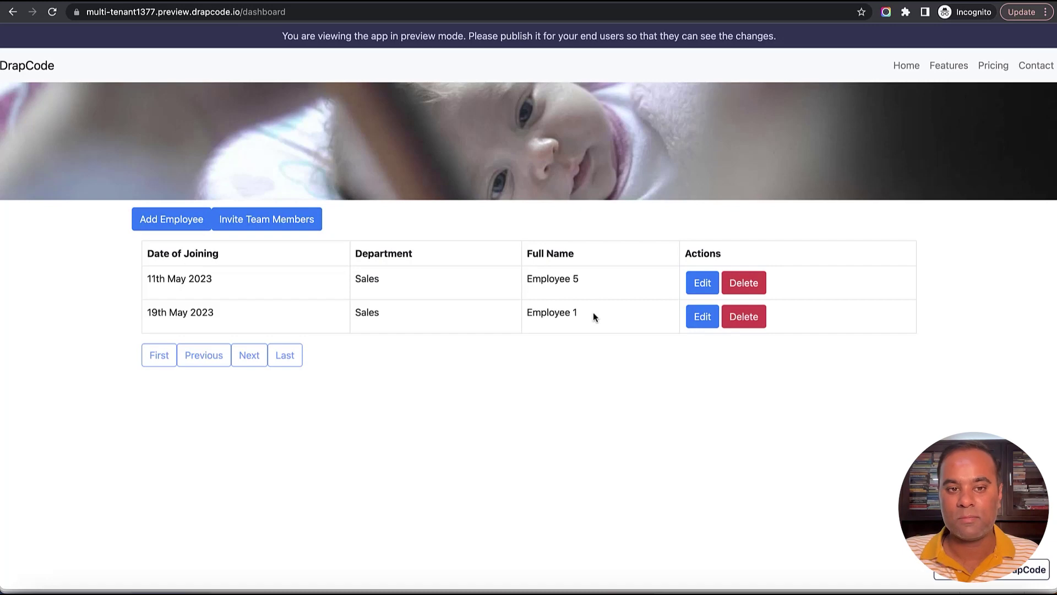
key("ctrl+Tab")
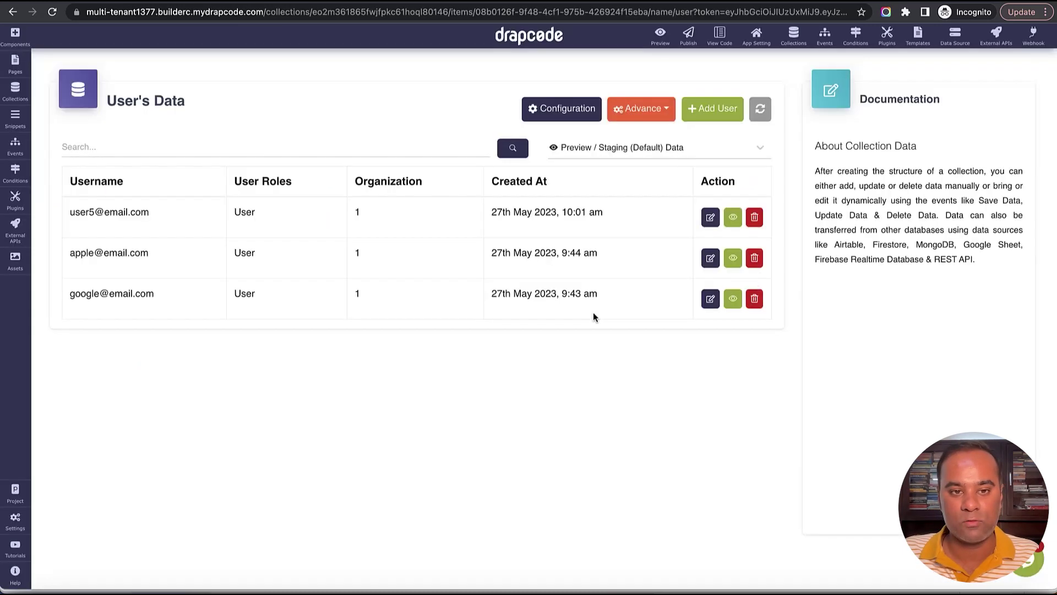
Open the Team Members page in the builder, dismiss the welcome video, and add a new event.
left_click(15, 63)
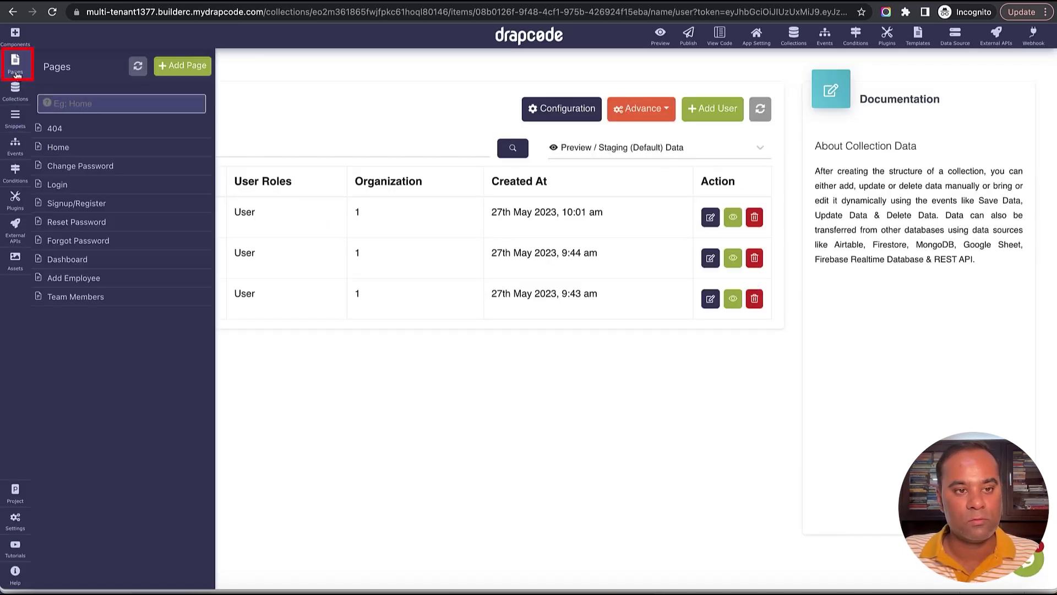
left_click(93, 299)
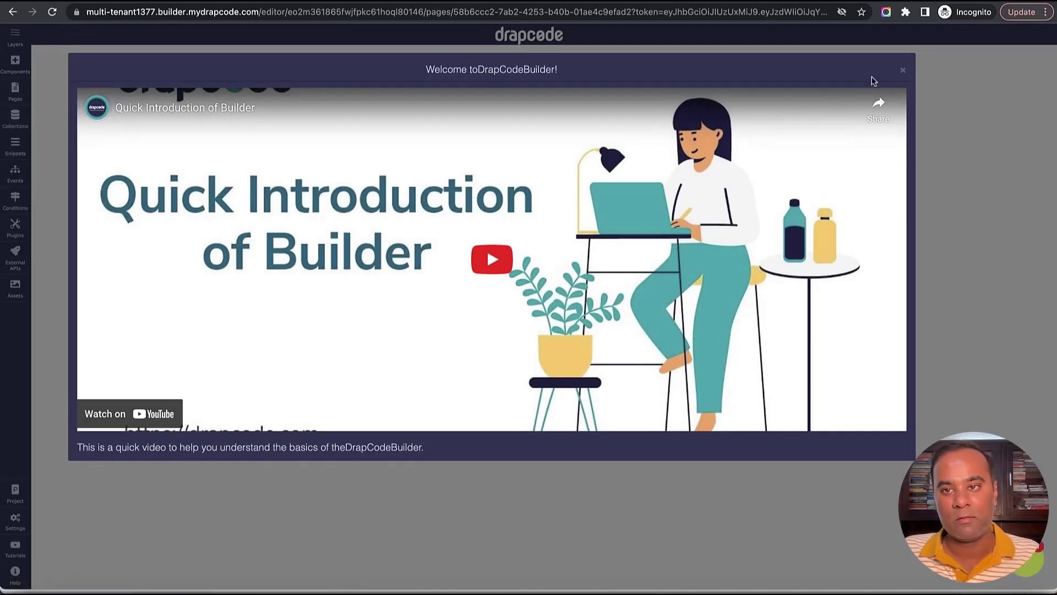
left_click(902, 71)
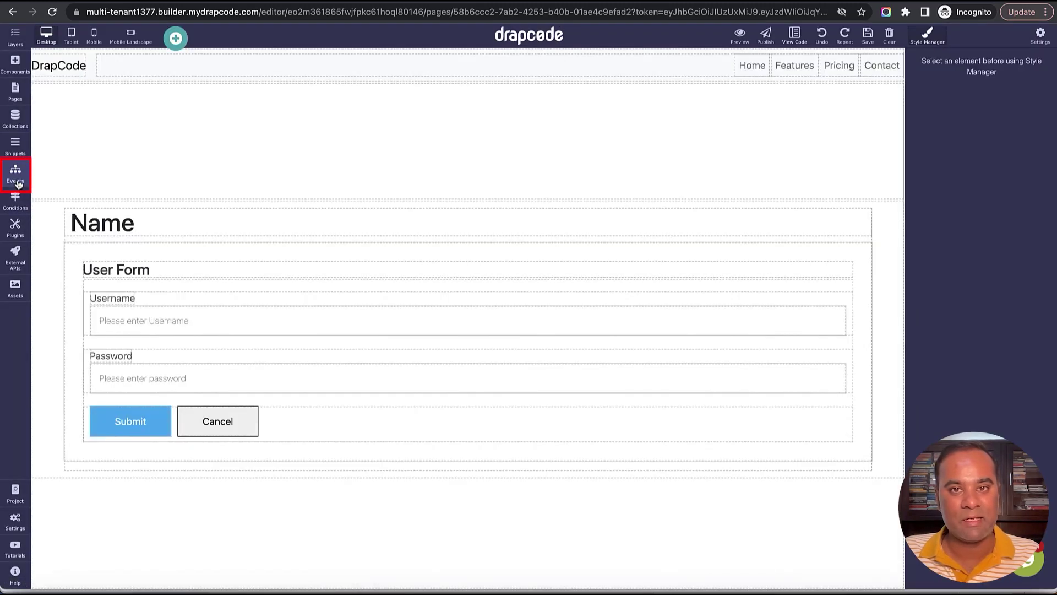
left_click(18, 181)
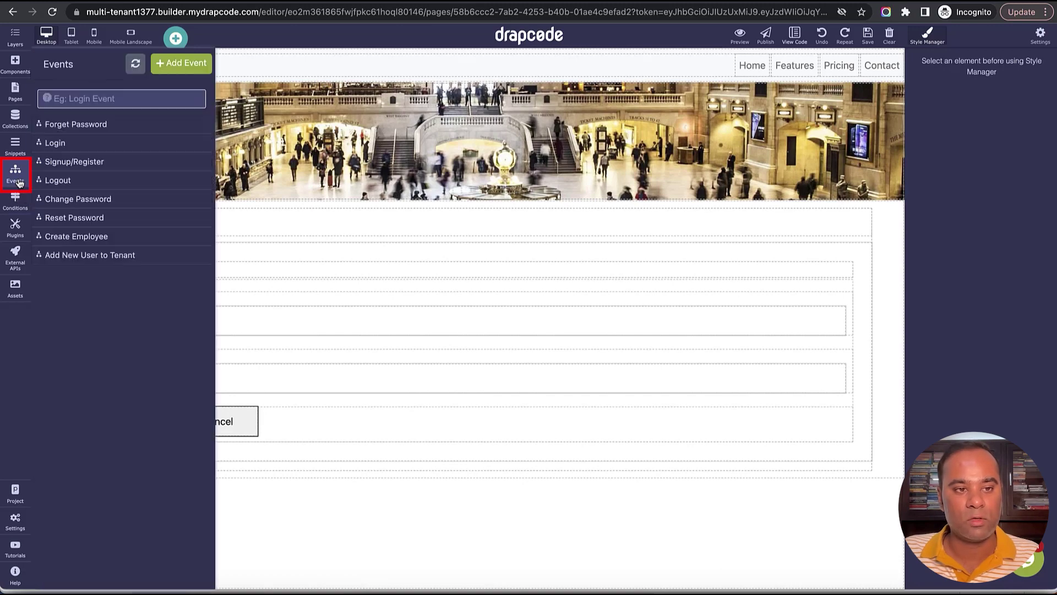
left_click(188, 66)
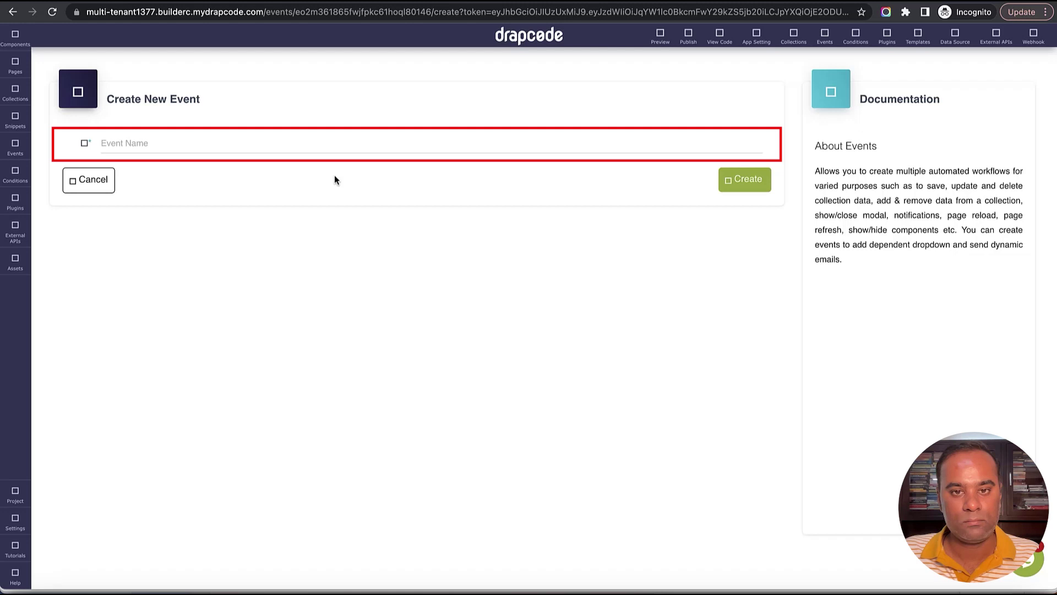
Create the 'Add Existing User to Tenant' event with a Multi Tenant Add User To Tenant step.
left_click(328, 147)
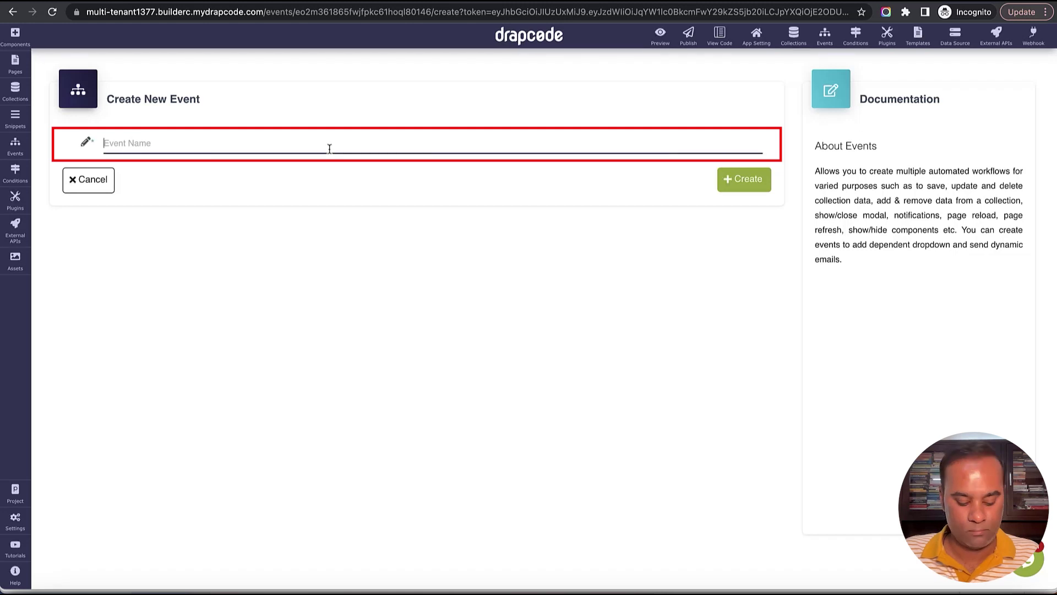
type("Add Exis")
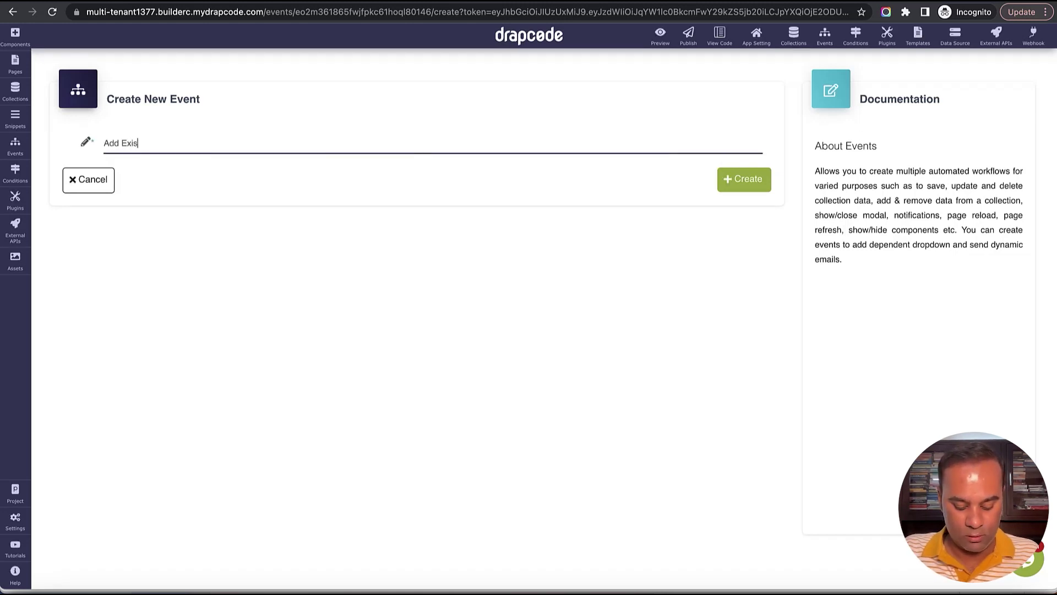
type("ting User")
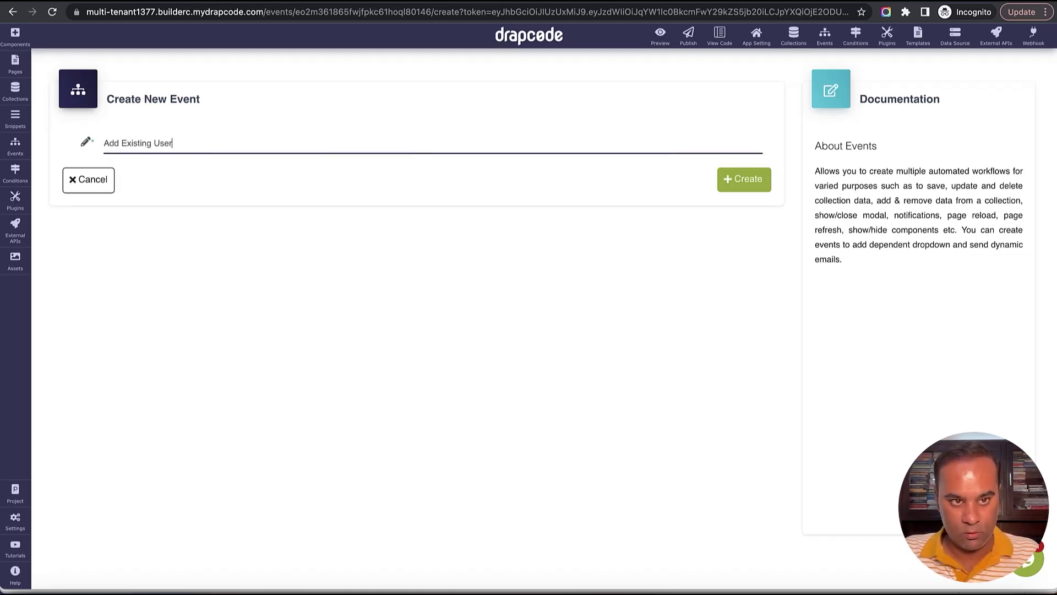
type(" to Tenant")
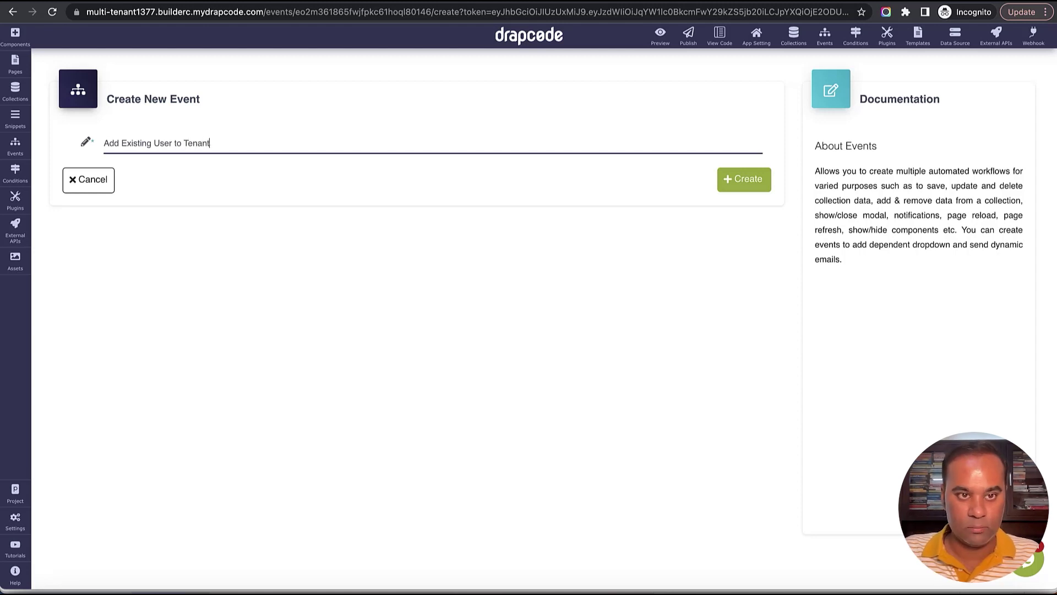
left_click(745, 180)
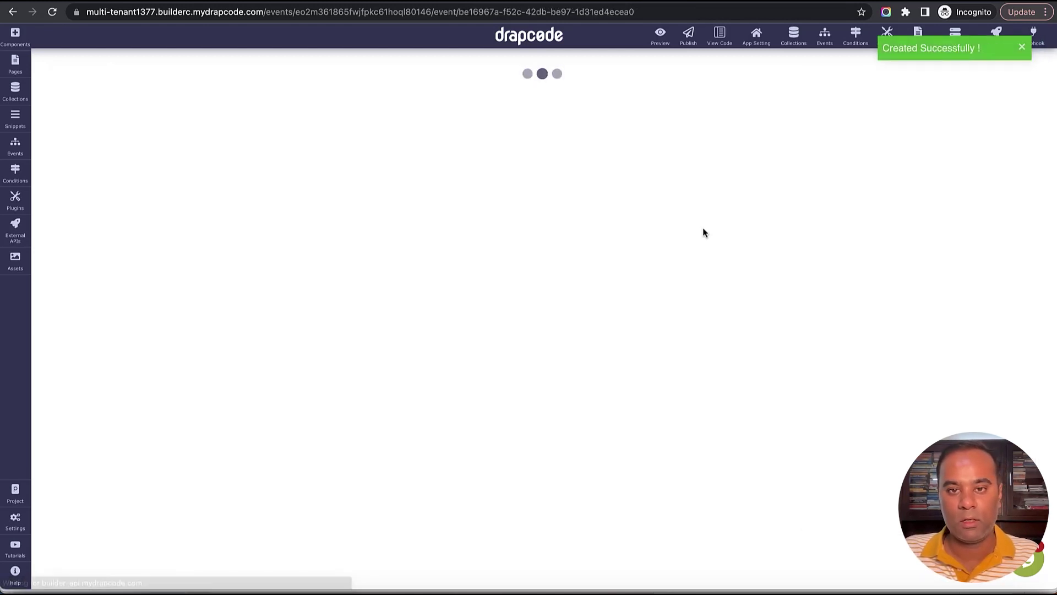
left_click(417, 216)
mouse_move(440, 312)
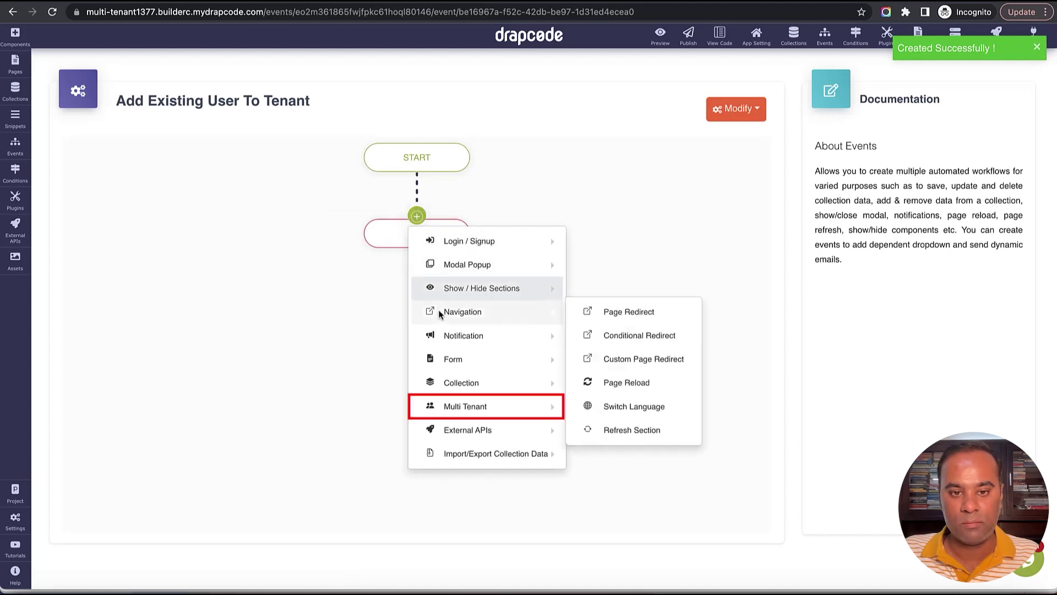
mouse_move(468, 406)
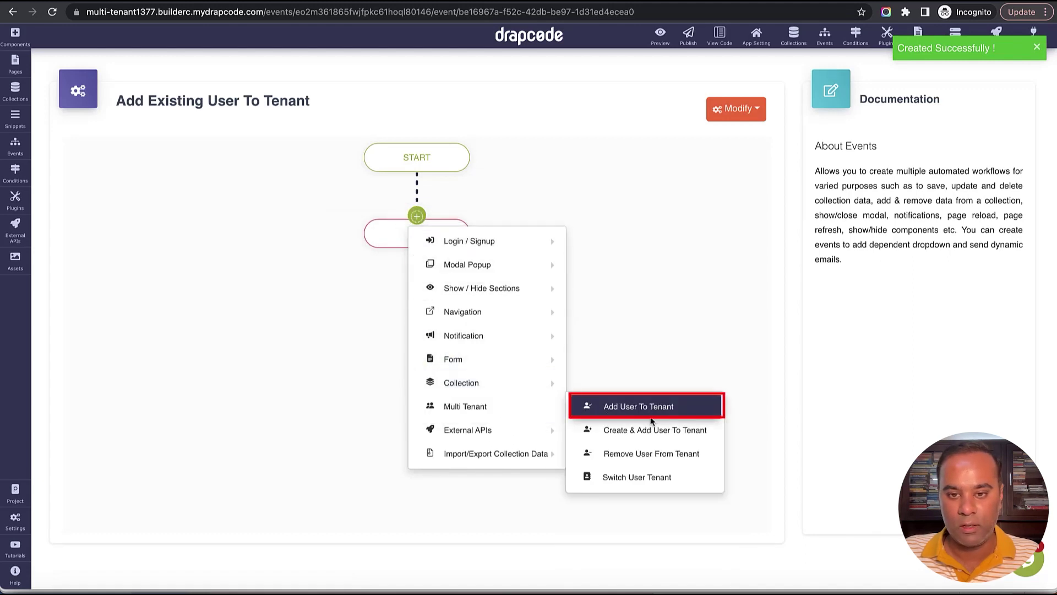
left_click(626, 408)
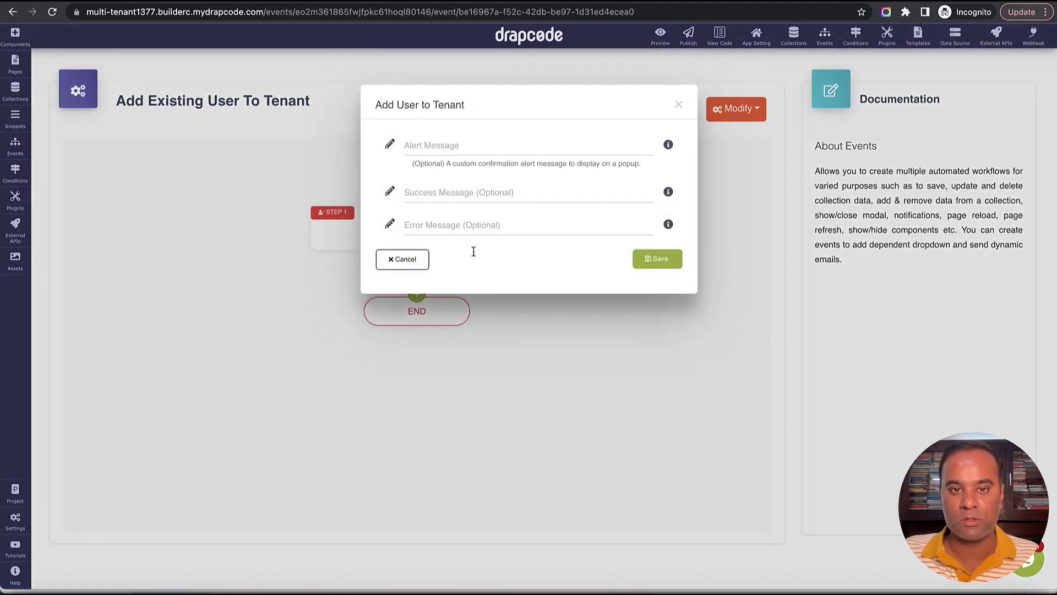
Give the step an 'Added User' success message and an error message, save, and open Team Members.
left_click(479, 150)
left_click(480, 195)
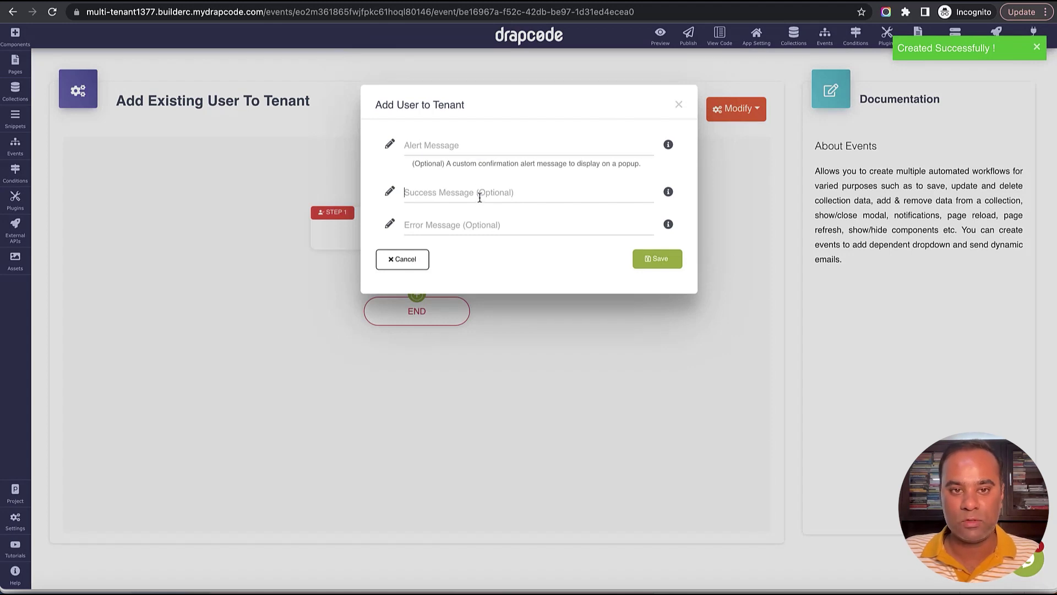
type("A")
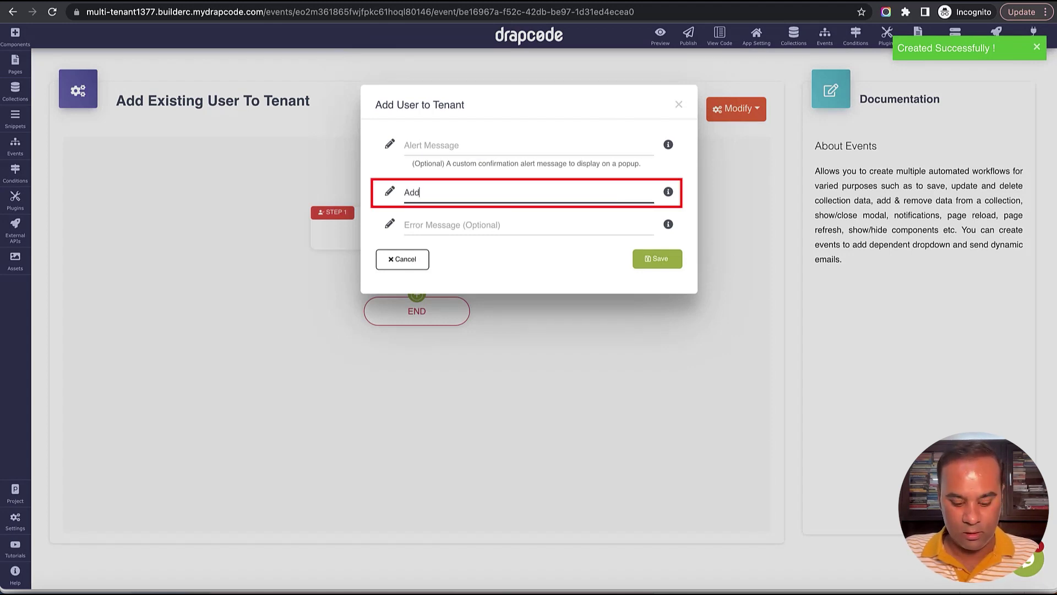
type("dded User")
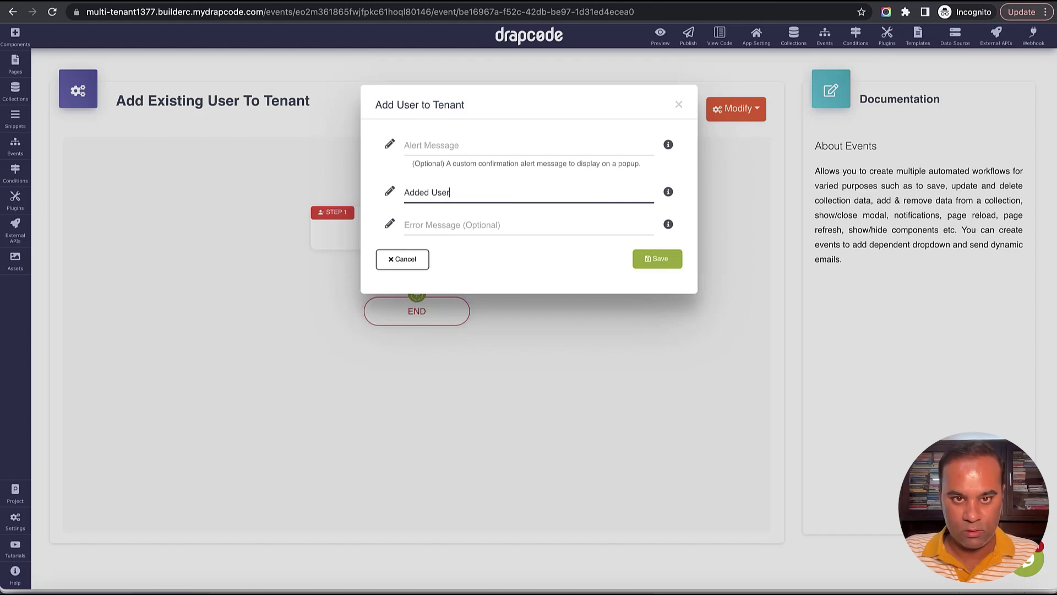
left_click(462, 225)
type("Error")
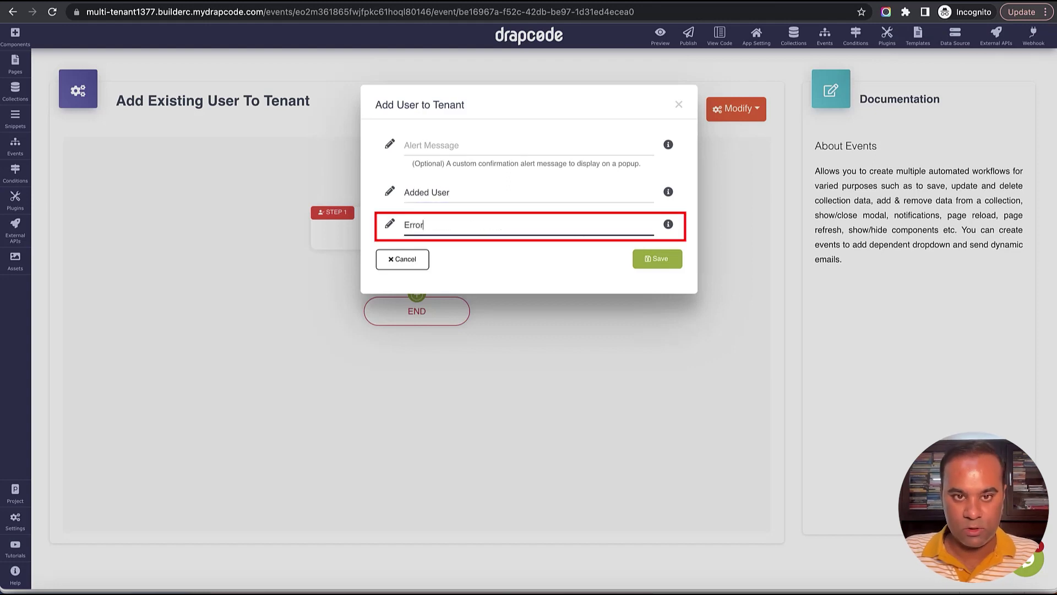
left_click(660, 259)
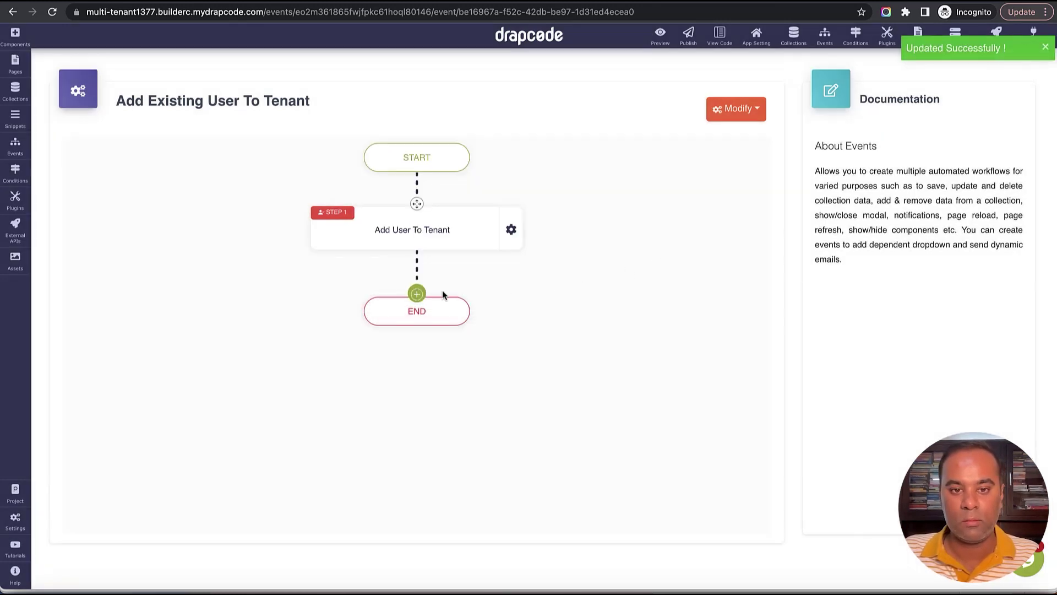
left_click(15, 61)
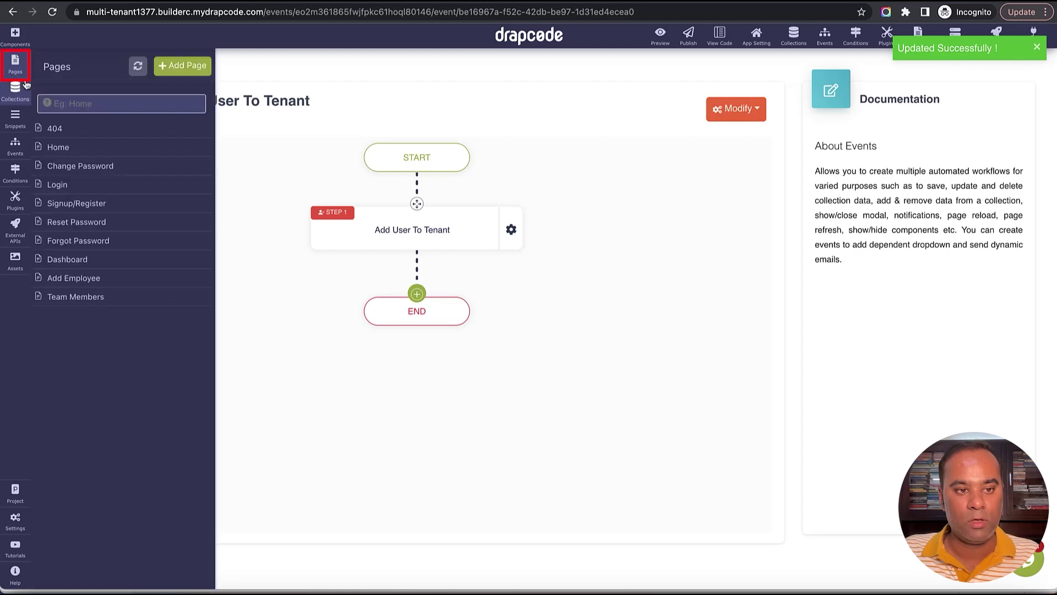
left_click(86, 298)
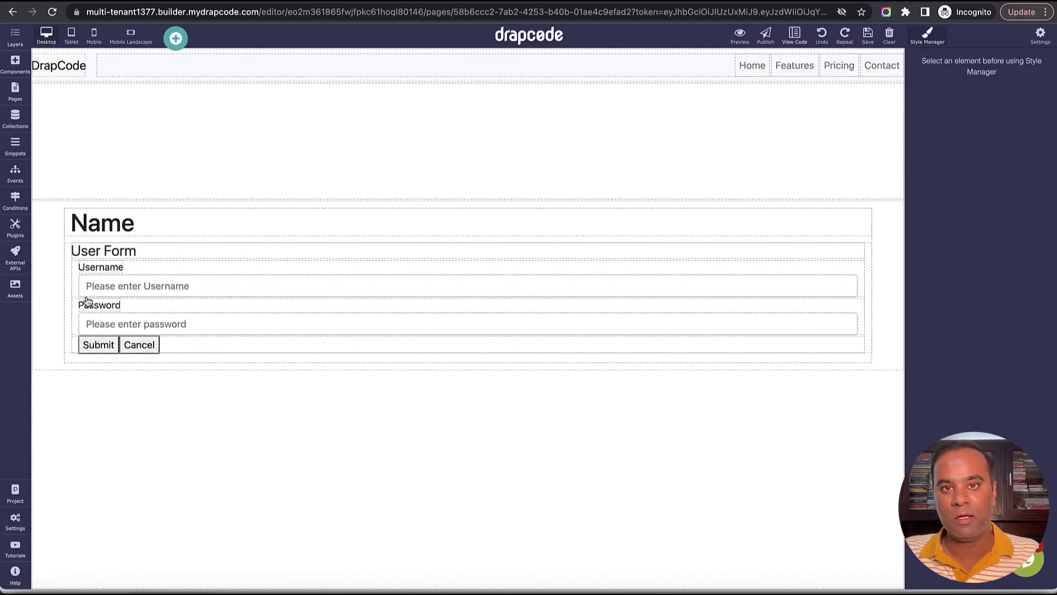
Add a second Collection Form below the first, bound to User and running Add Existing User to Tenant.
left_click(16, 87)
left_click(15, 69)
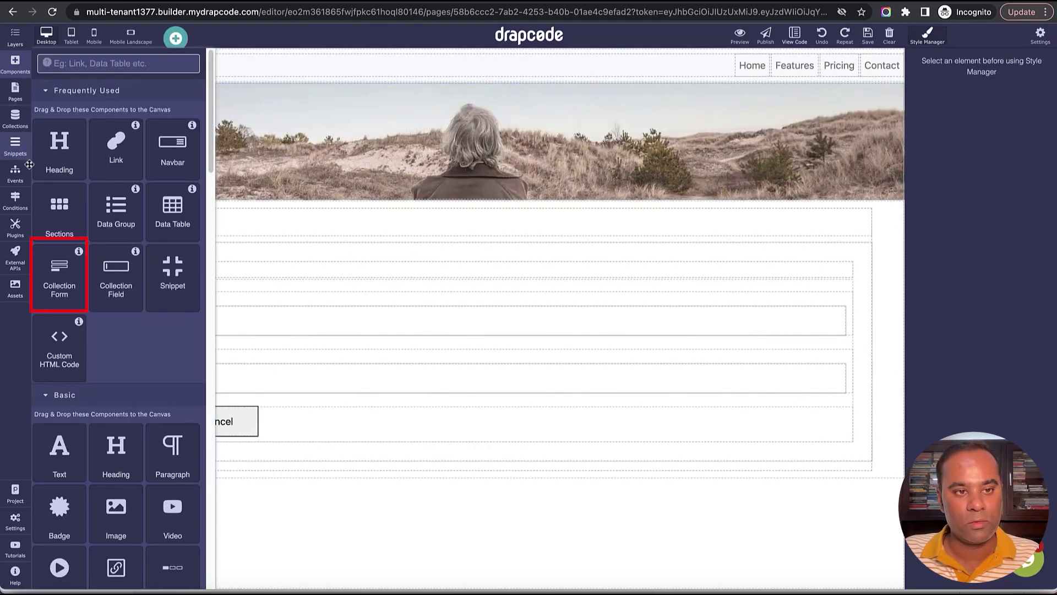
left_click_drag(61, 275, 165, 506)
left_click(866, 156)
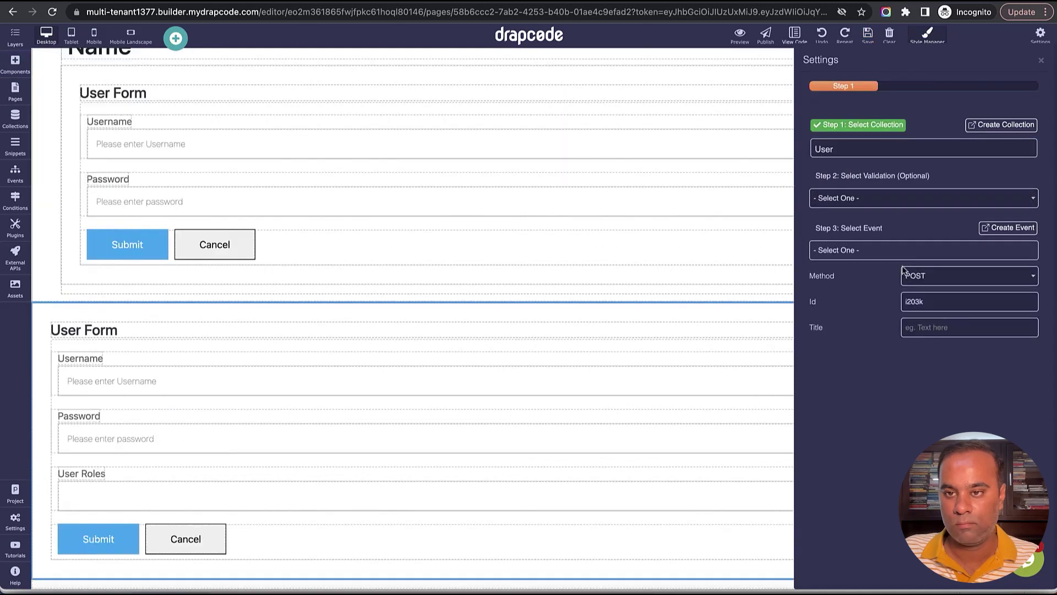
left_click(900, 250)
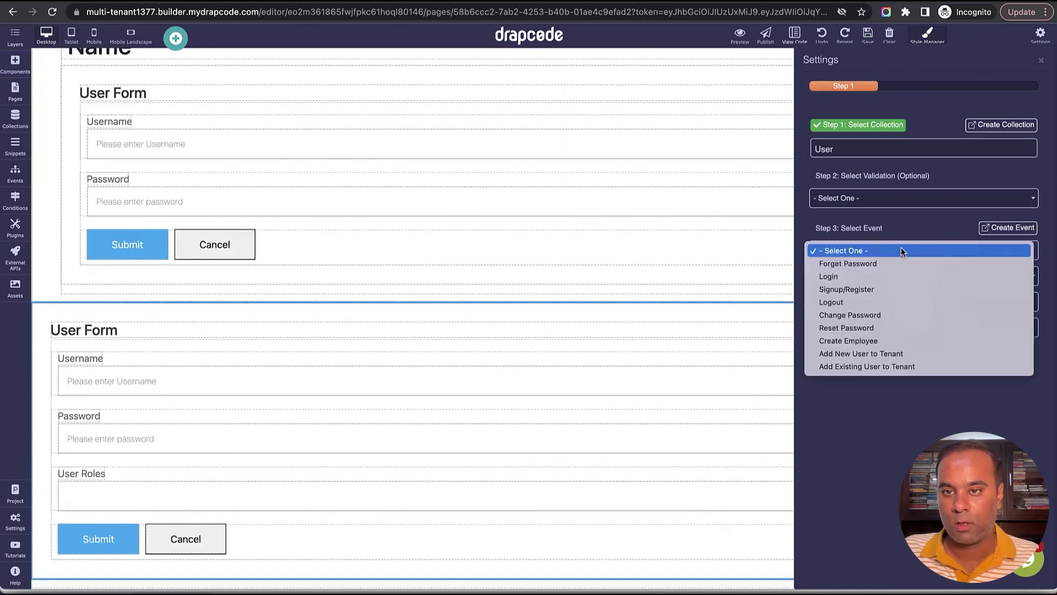
left_click(893, 367)
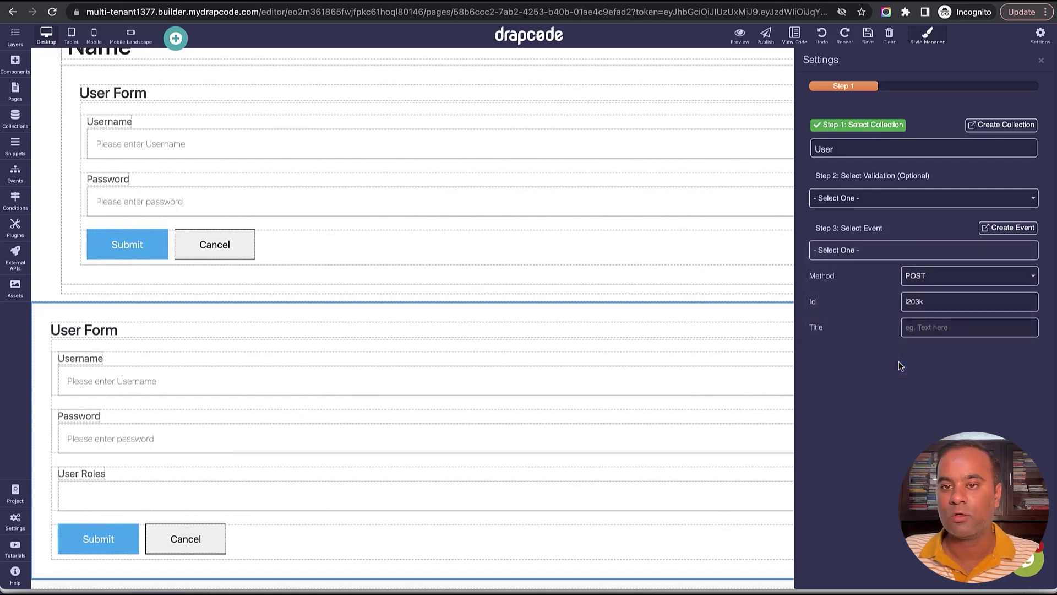
left_click(1039, 62)
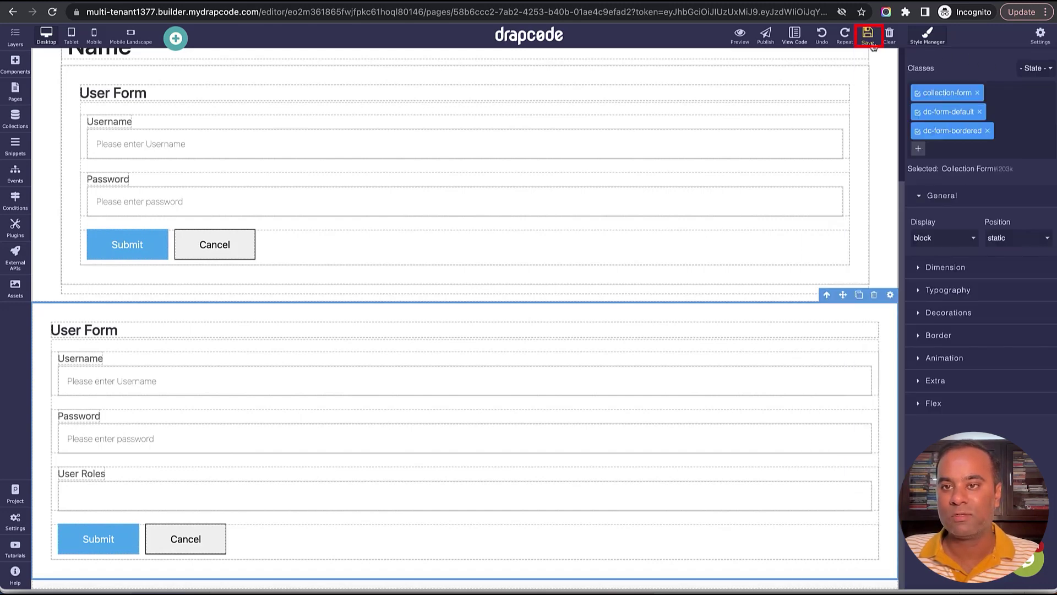
left_click(848, 418)
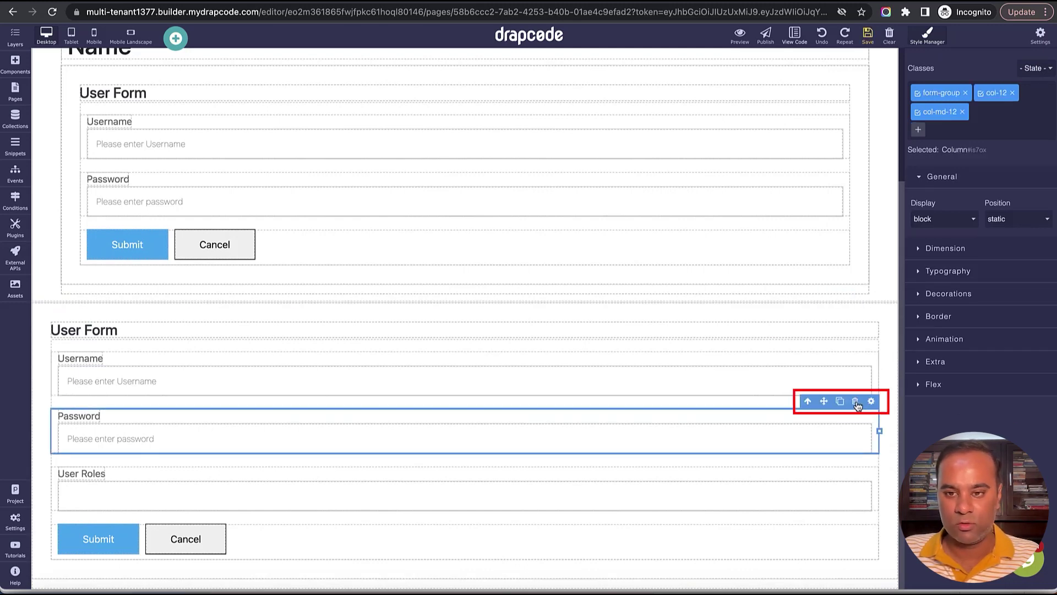
Remove the Password and User Roles fields from the new form and save.
left_click(855, 401)
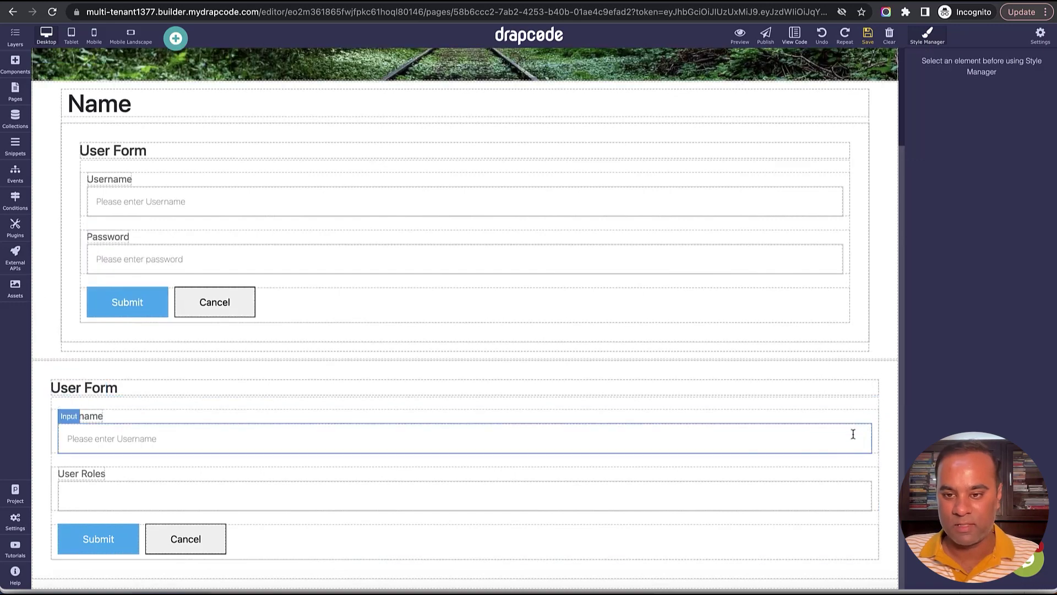
left_click(851, 472)
left_click(855, 457)
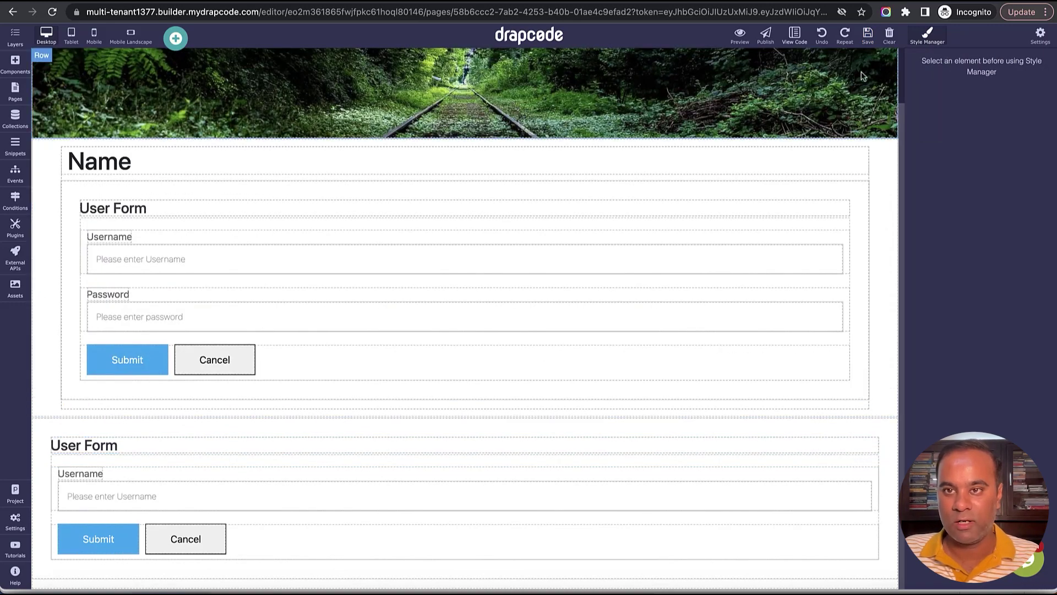
left_click(867, 34)
Retitle the form 'Add user to Organization', save, and open Invite Team Members in the preview.
left_click(84, 445)
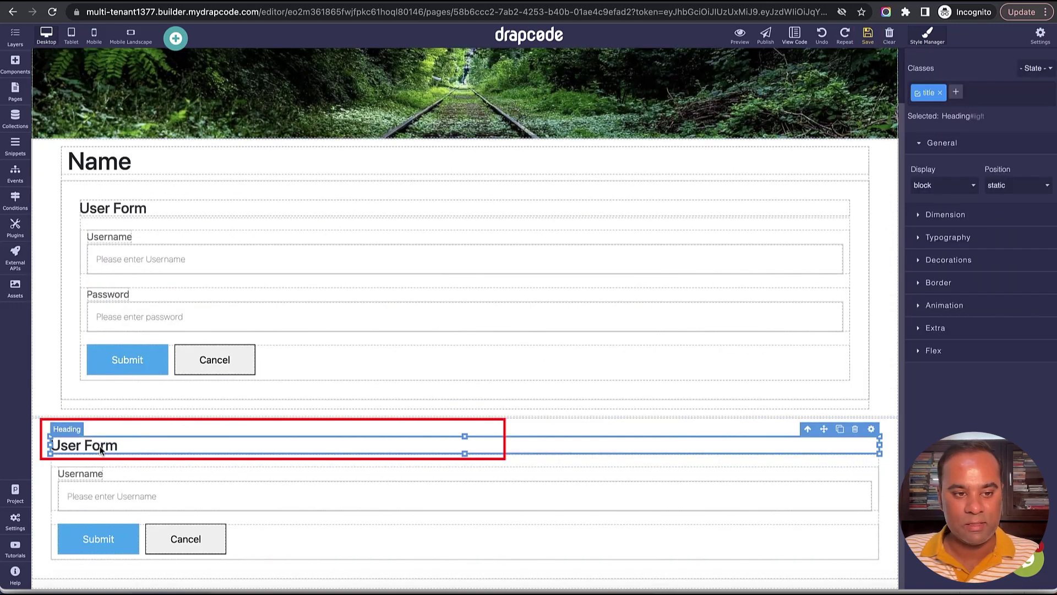
triple_click(84, 445)
type("Add user")
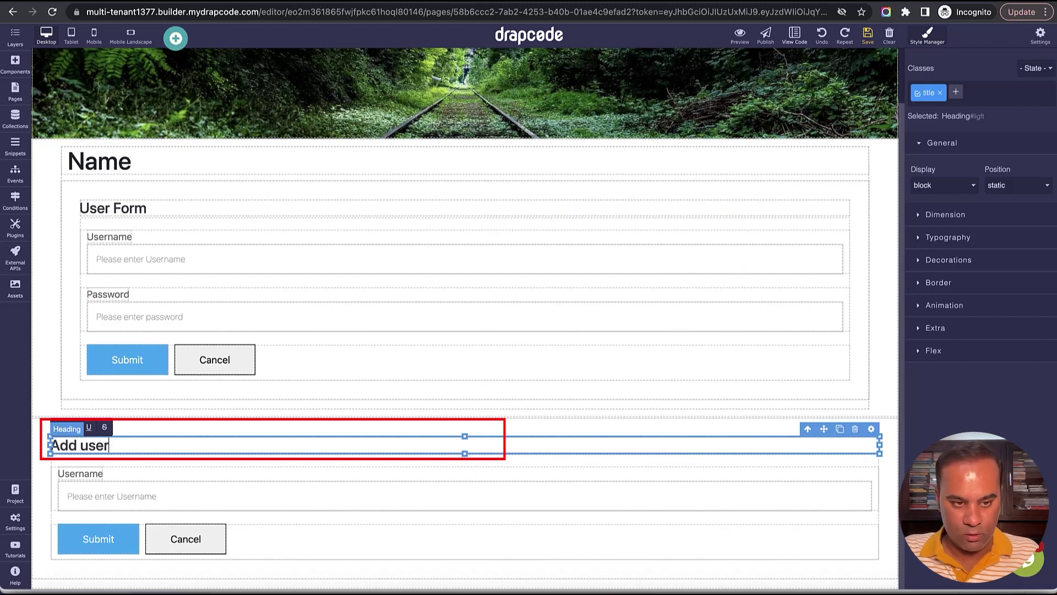
type(" to ")
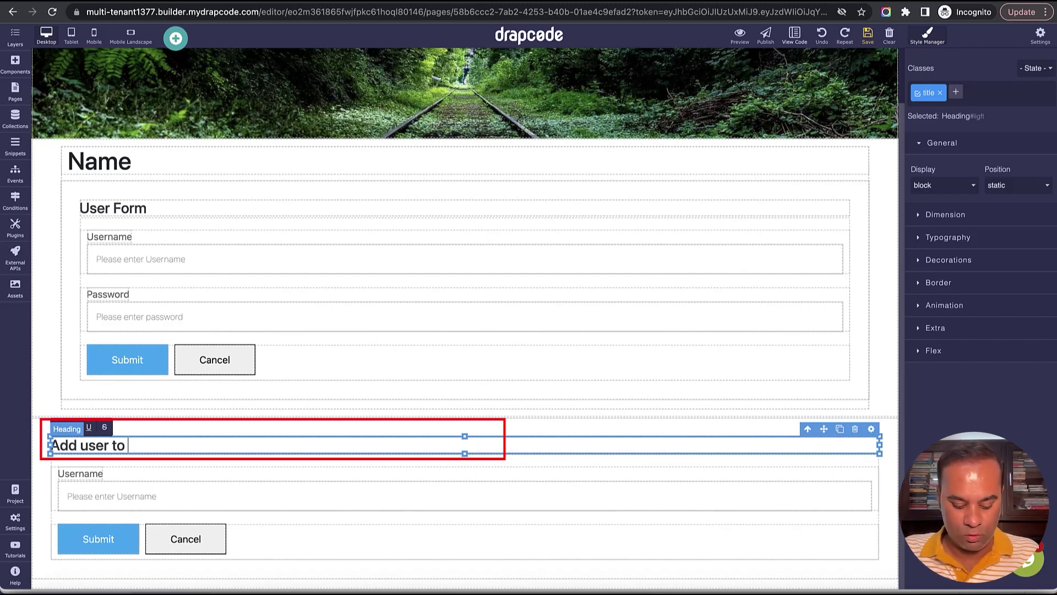
type("Orh")
type("ganization")
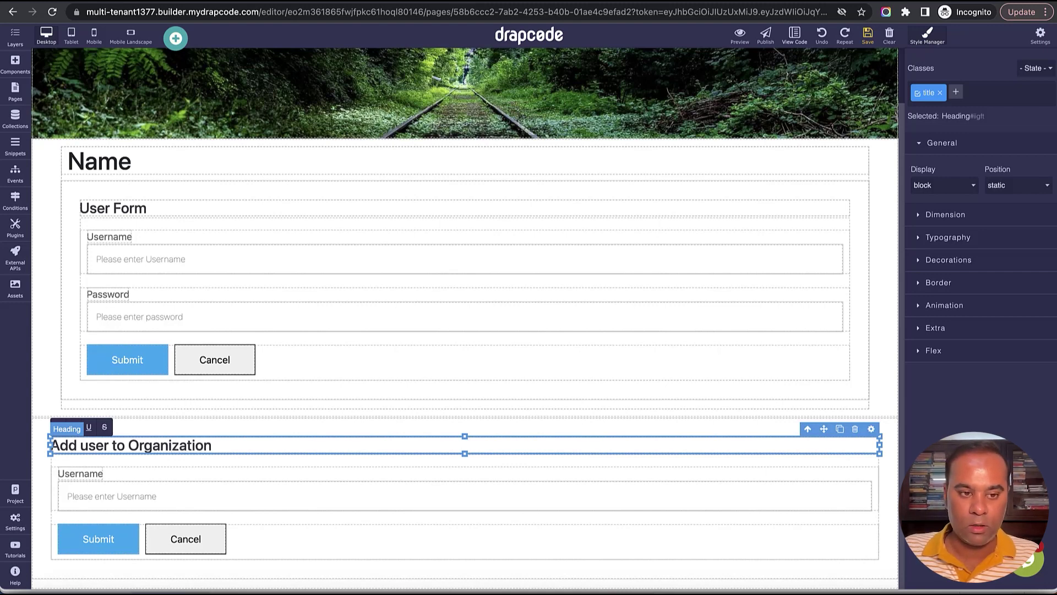
left_click(867, 35)
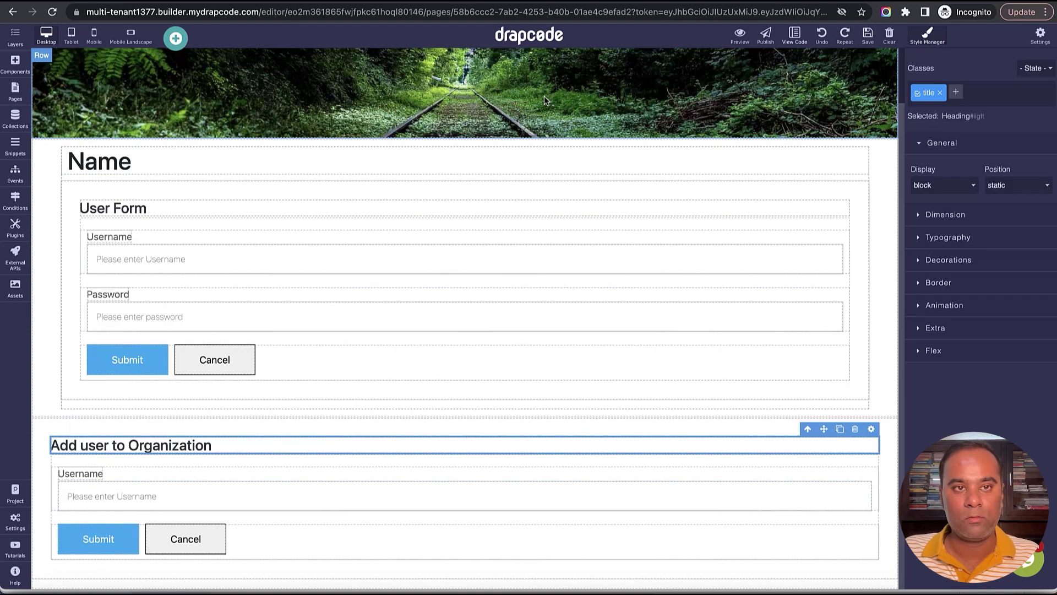
key("ctrl+Tab")
left_click(224, 209)
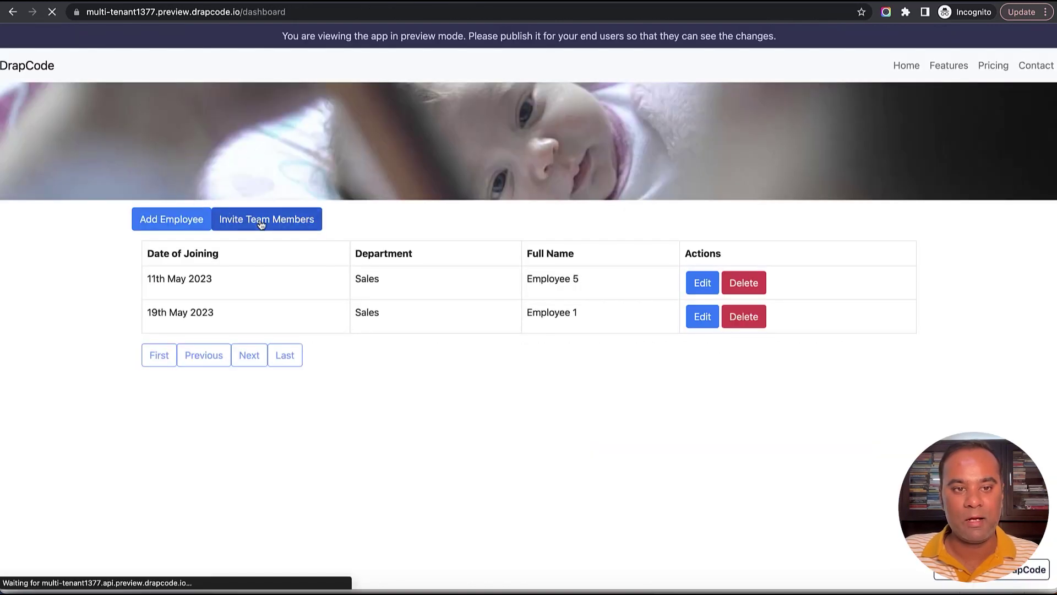
Open the User collection's data in the editor and check the newest user's username.
key("ctrl+Tab")
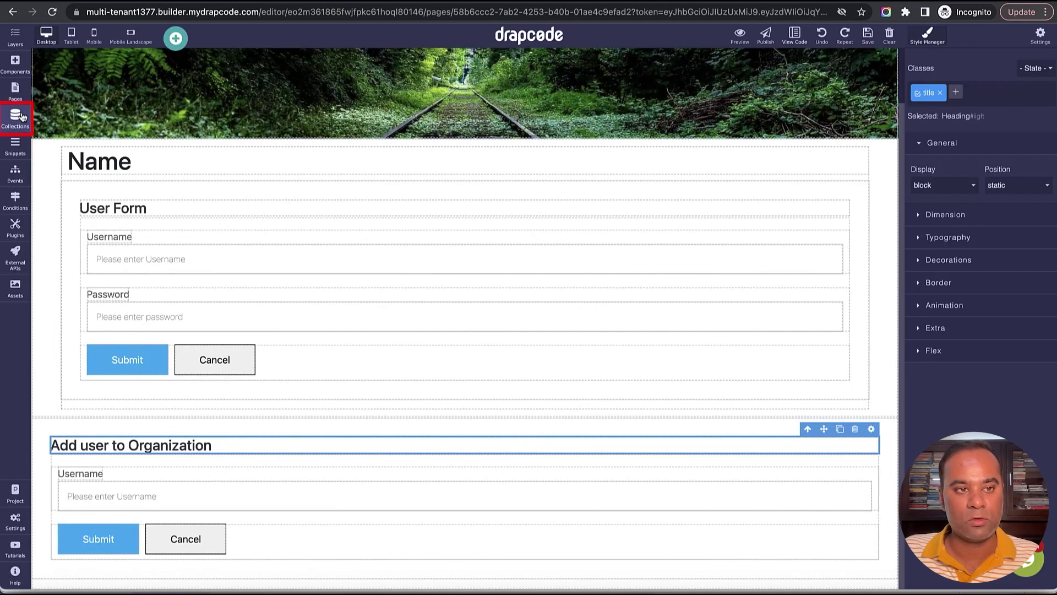
left_click(15, 117)
left_click(80, 186)
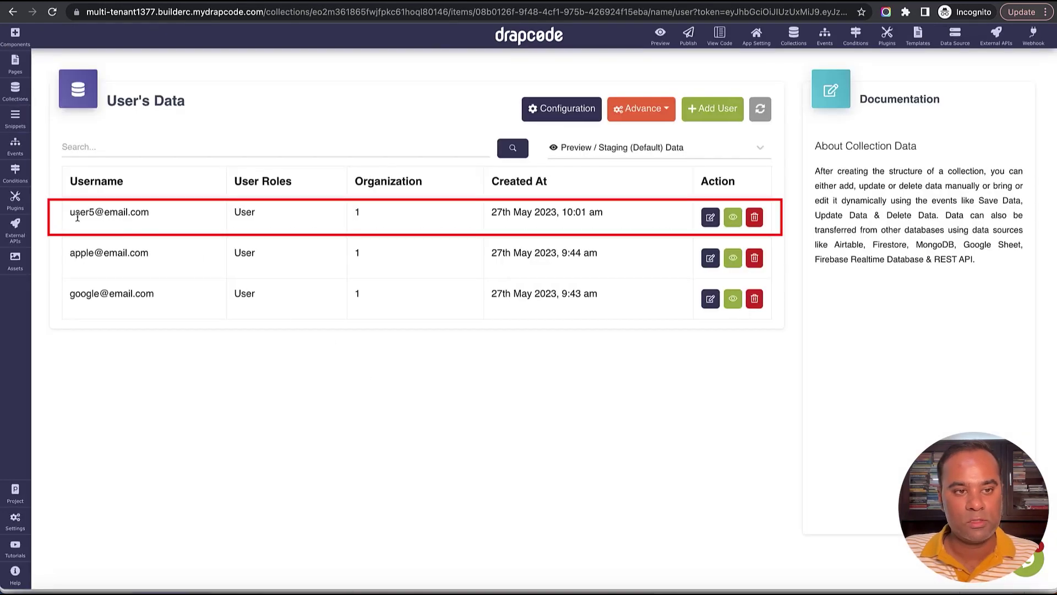
left_click_drag(70, 212, 147, 215)
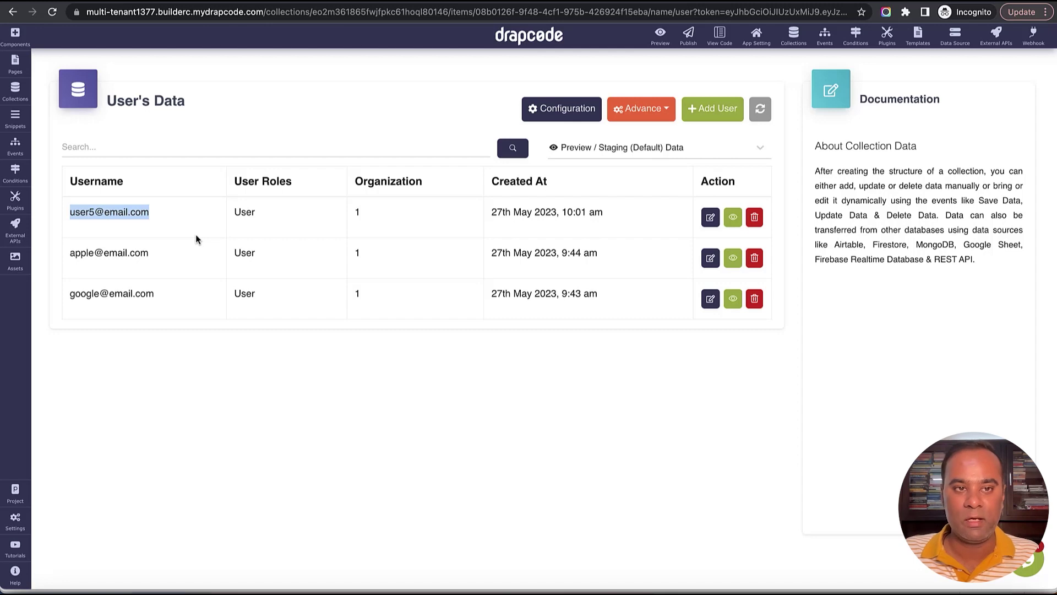
Copy the Google user's entry and scroll the preview to the Add user to Organization form.
key("ctrl+Tab")
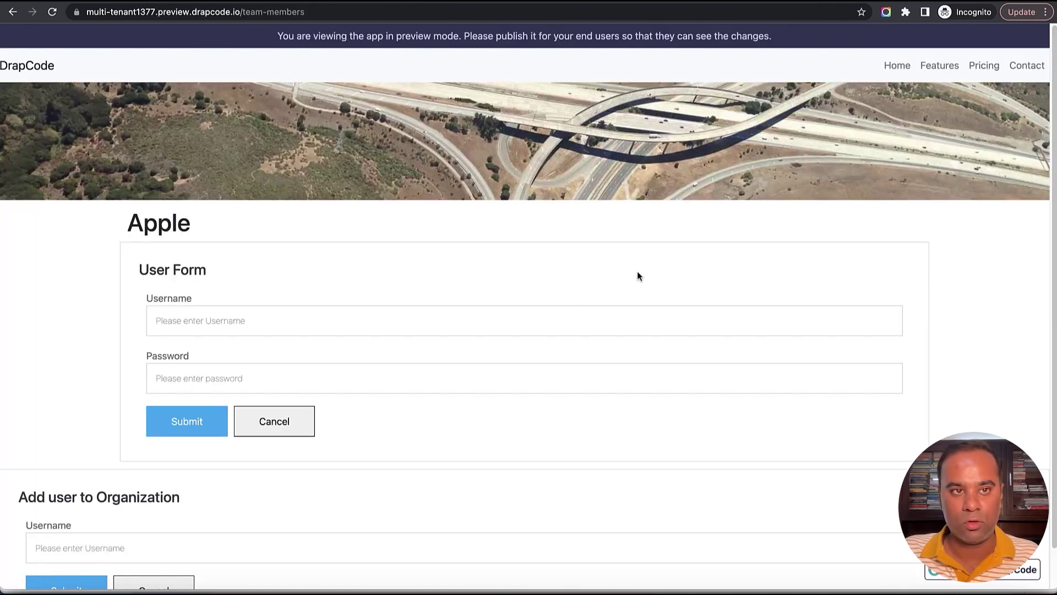
key("ctrl+shift+Tab")
triple_click(118, 295)
key("super+c")
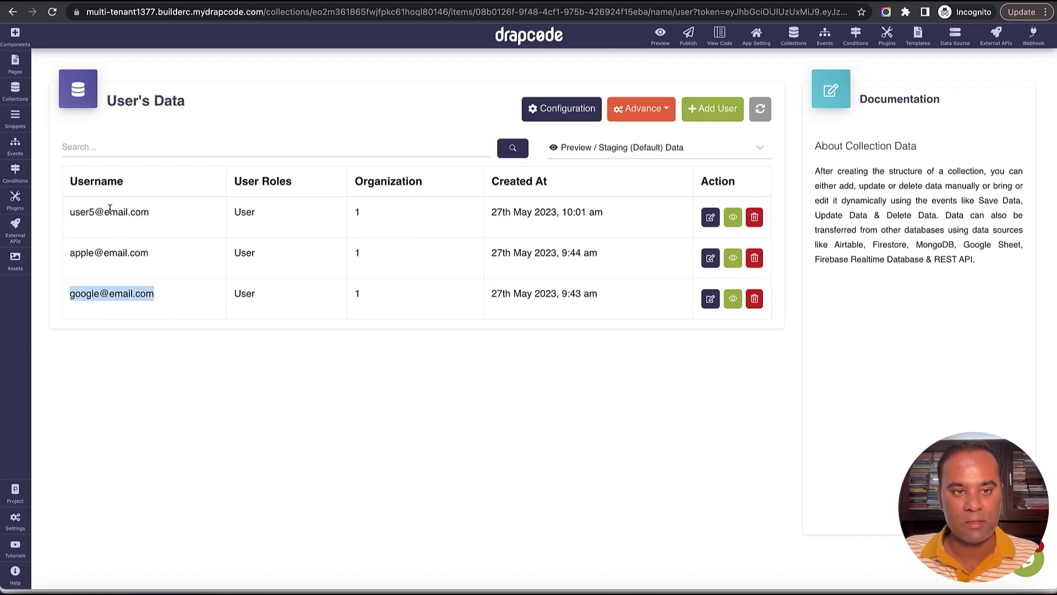
left_click(359, 211)
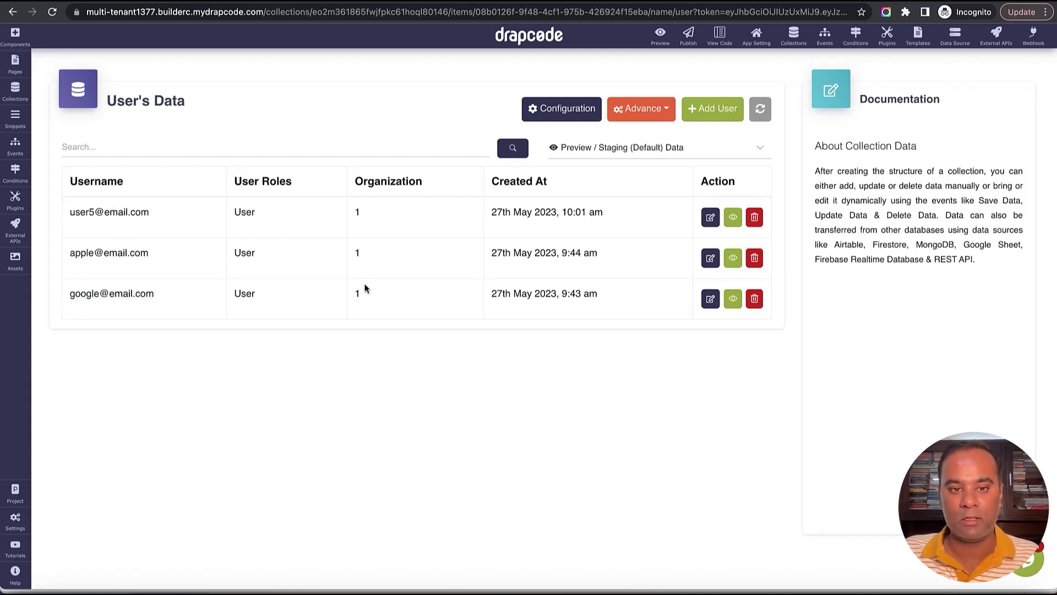
key("super+grave")
scroll(356, 394, "down", 2)
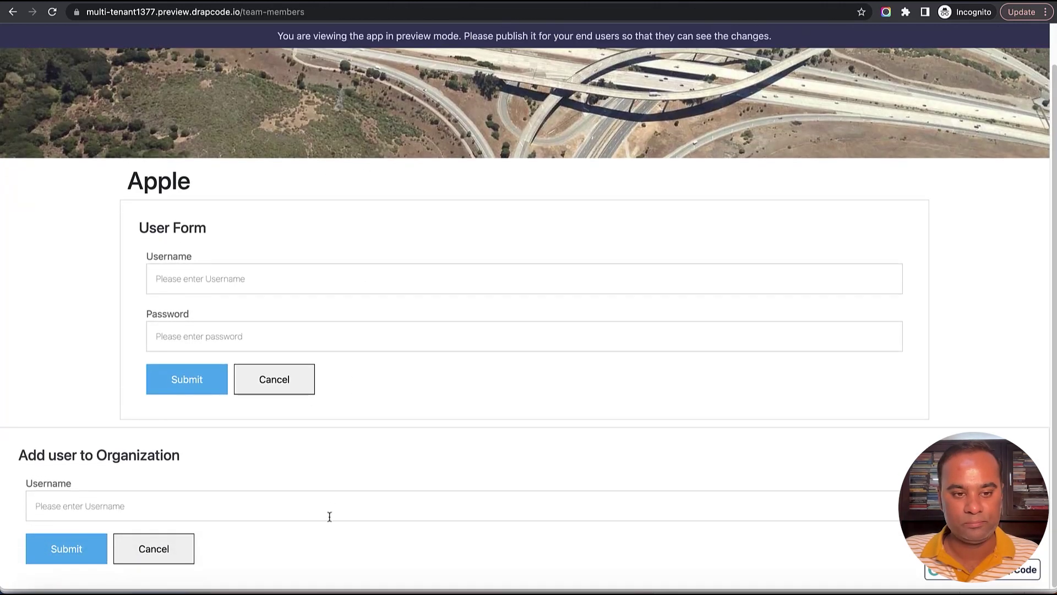
Paste the Google user's e-mail into the Username field and submit it to add them to Apple.
left_click(329, 516)
key("super+v")
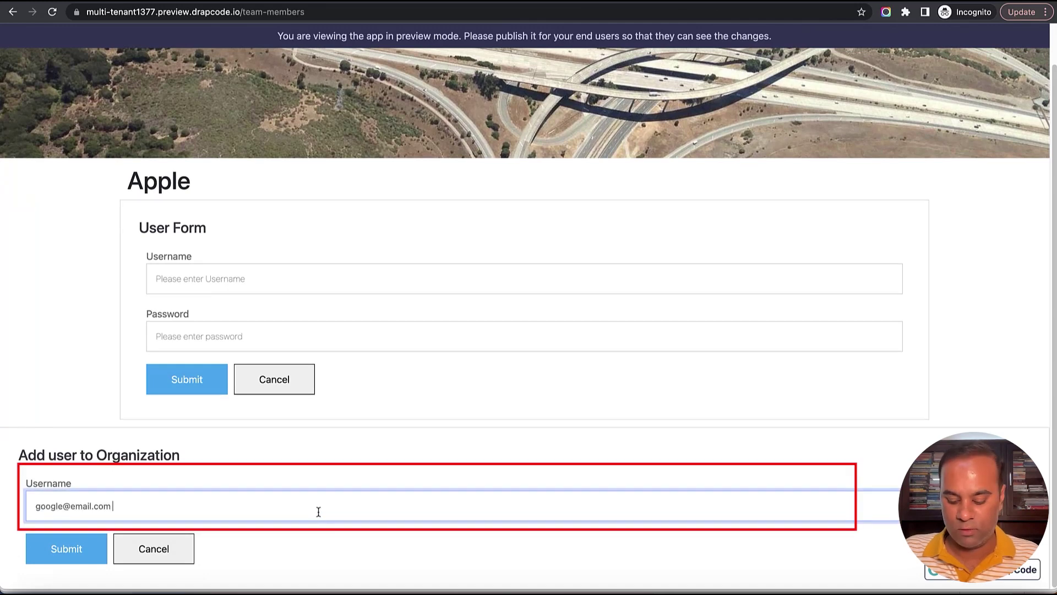
left_click(53, 549)
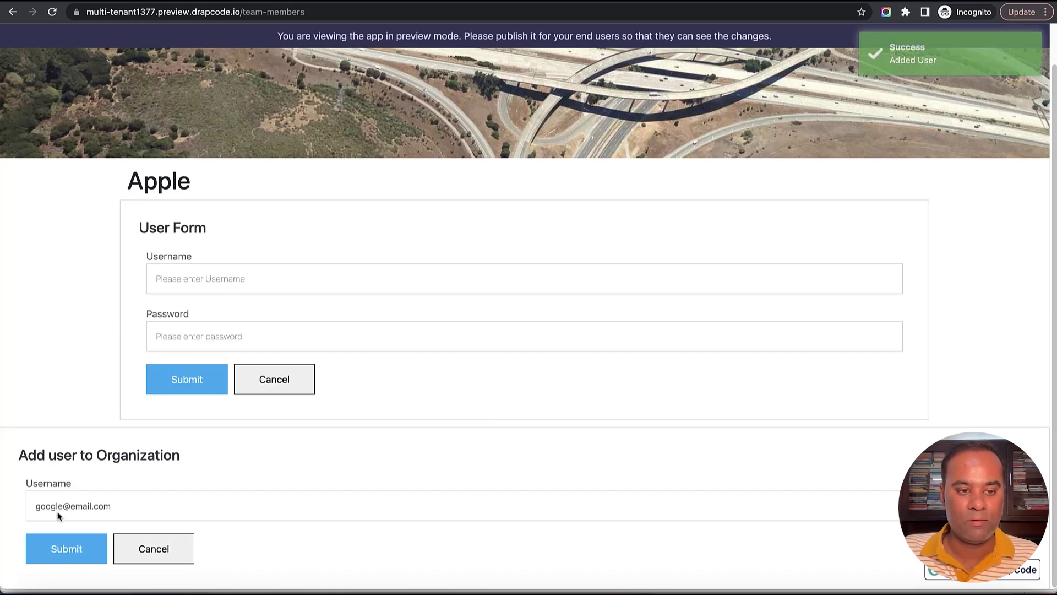
left_click_drag(128, 187, 270, 187)
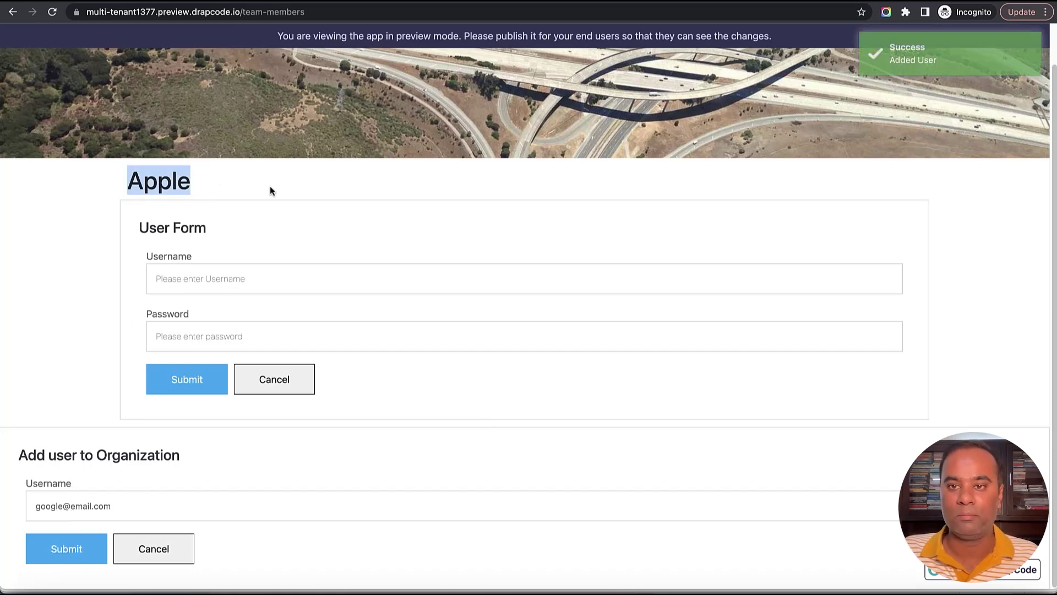
key("ctrl+shift+Tab")
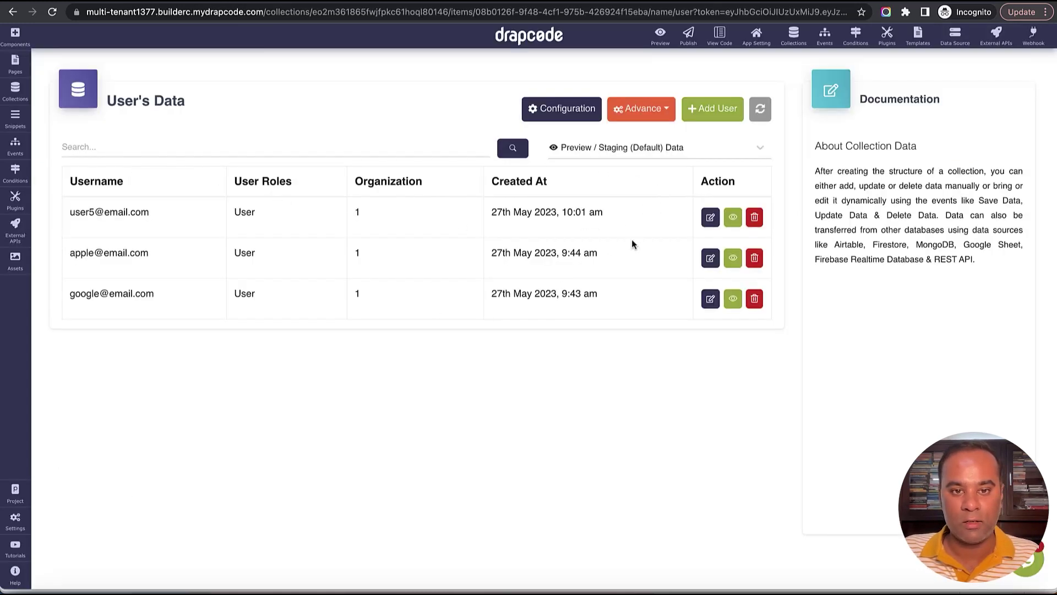
Refresh the users table and confirm the Google user now has 2 organizations.
left_click(760, 109)
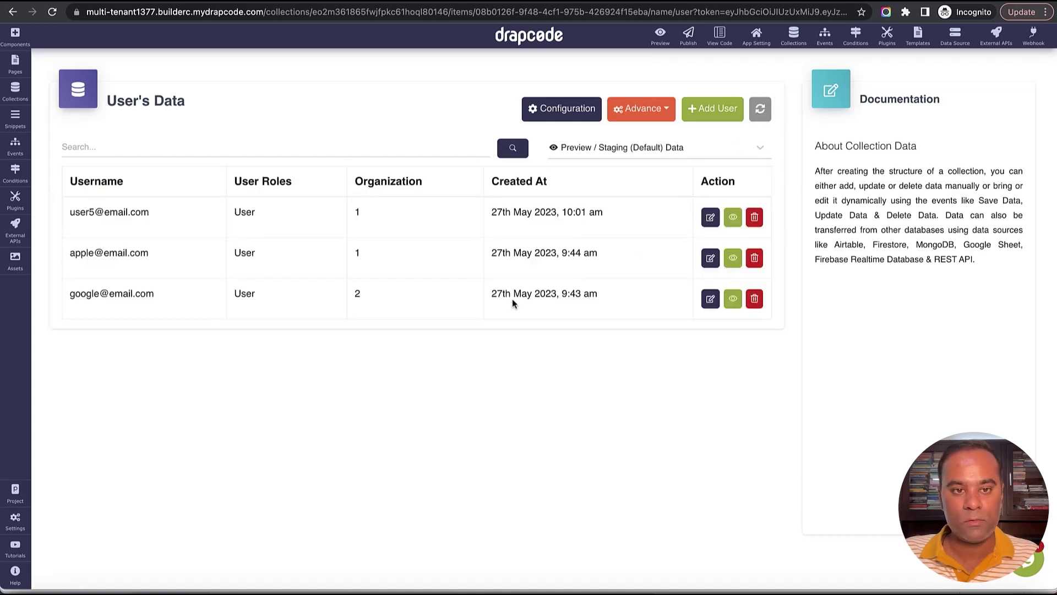
left_click_drag(71, 295, 222, 299)
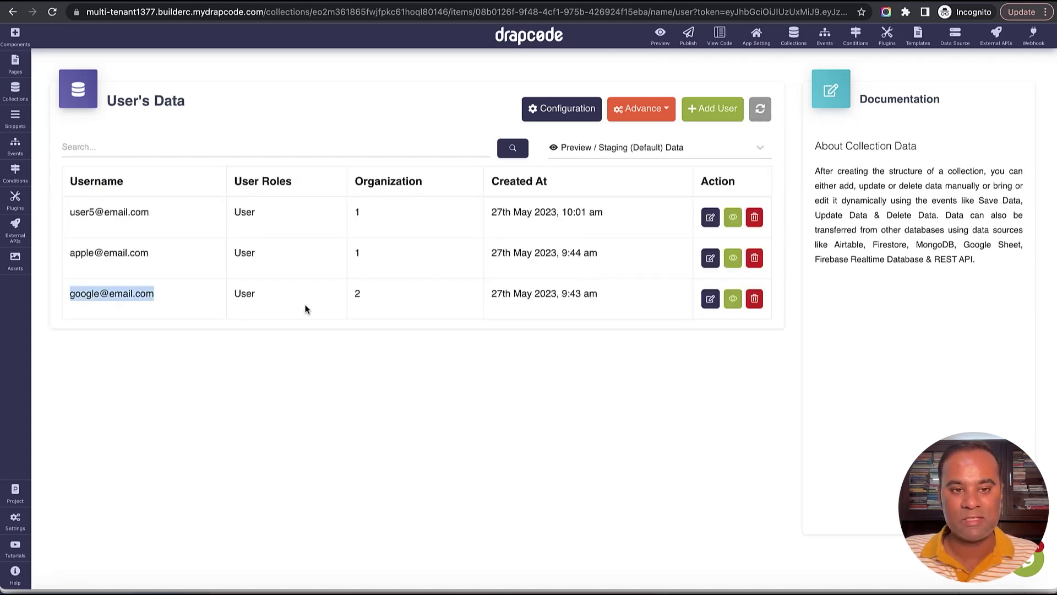
double_click(357, 294)
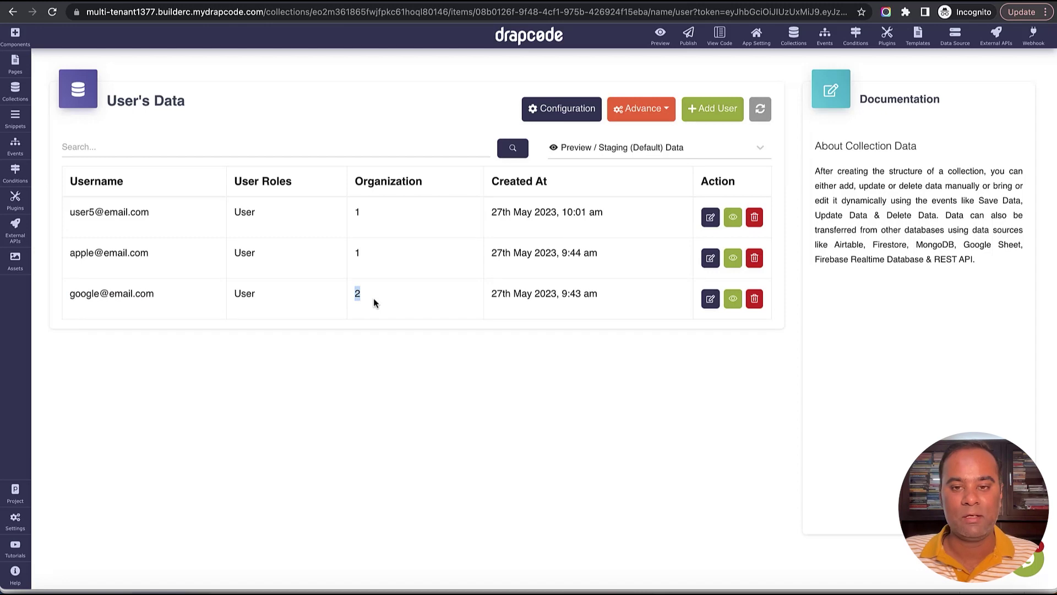
Open the Google user's record for editing, showing Apple and Google as its organizations.
left_click(733, 300)
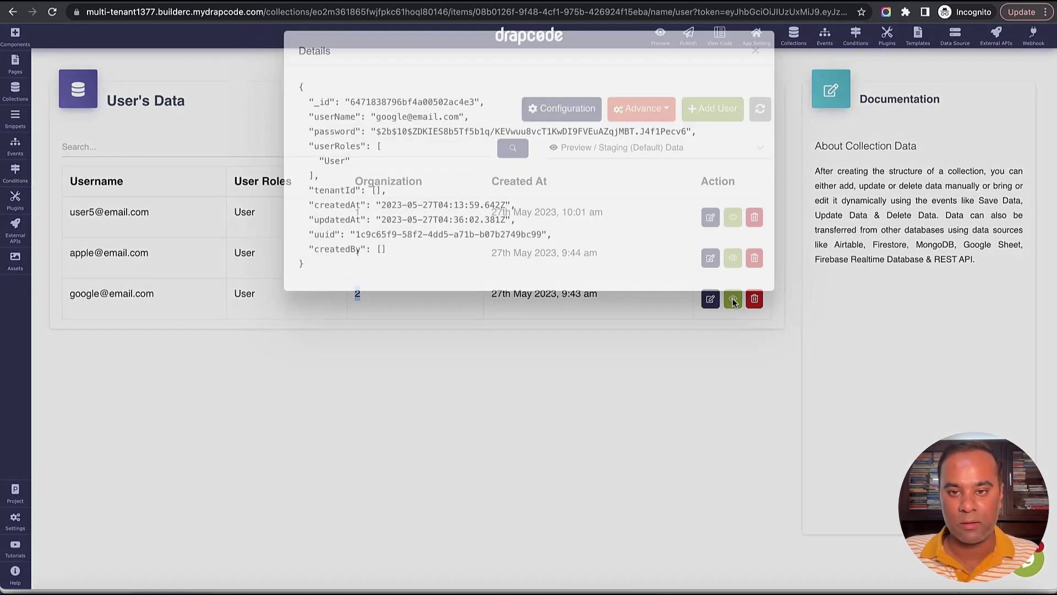
left_click(756, 86)
left_click(711, 299)
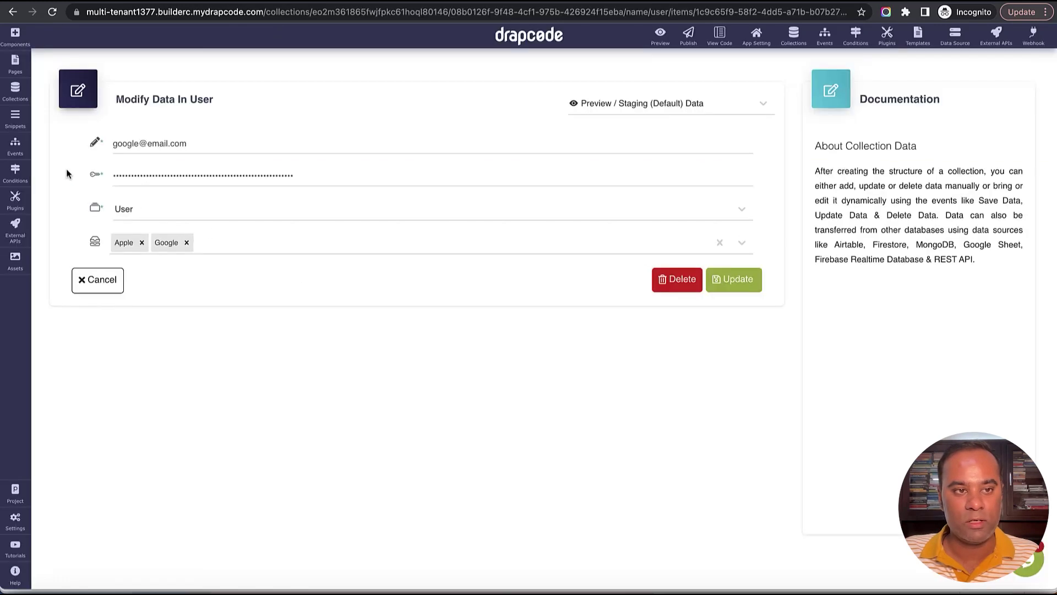
left_click(22, 157)
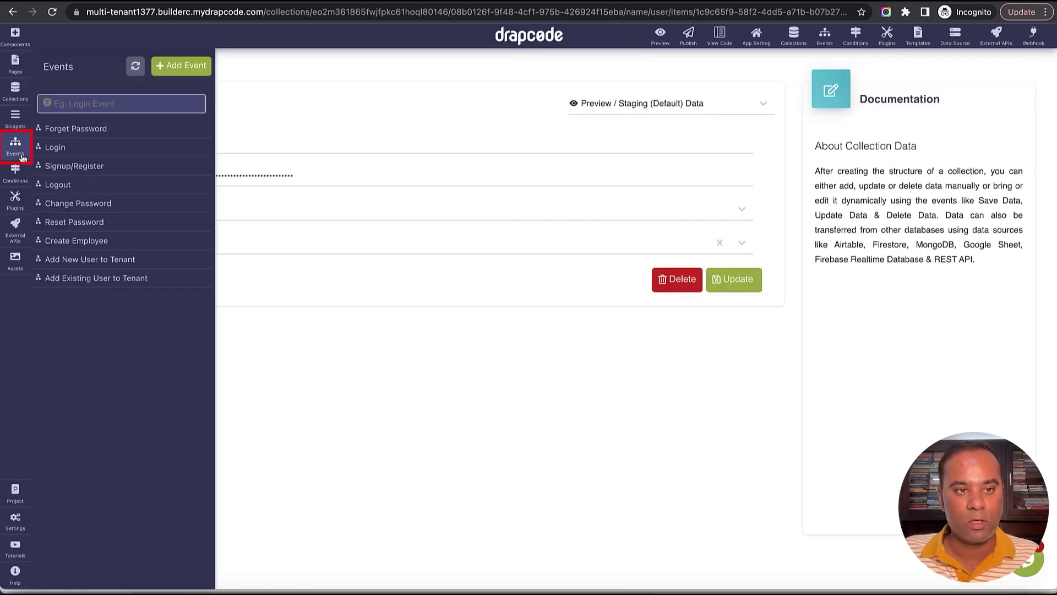
Create a Switch Tenant event with one Switch User Tenant step whose success message is 'Switch Success'.
left_click(177, 66)
left_click(358, 140)
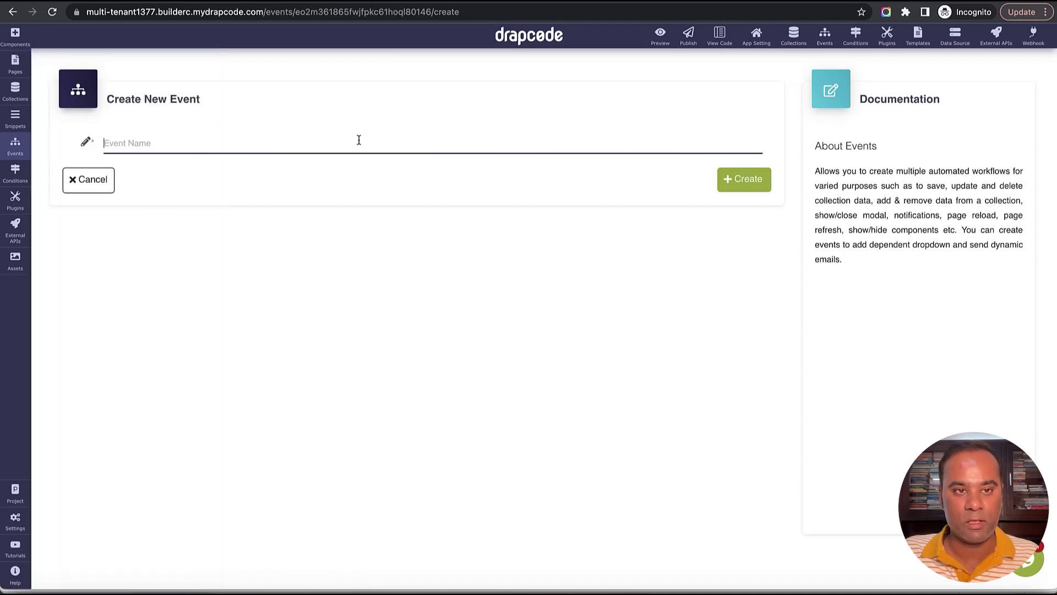
type("Switch")
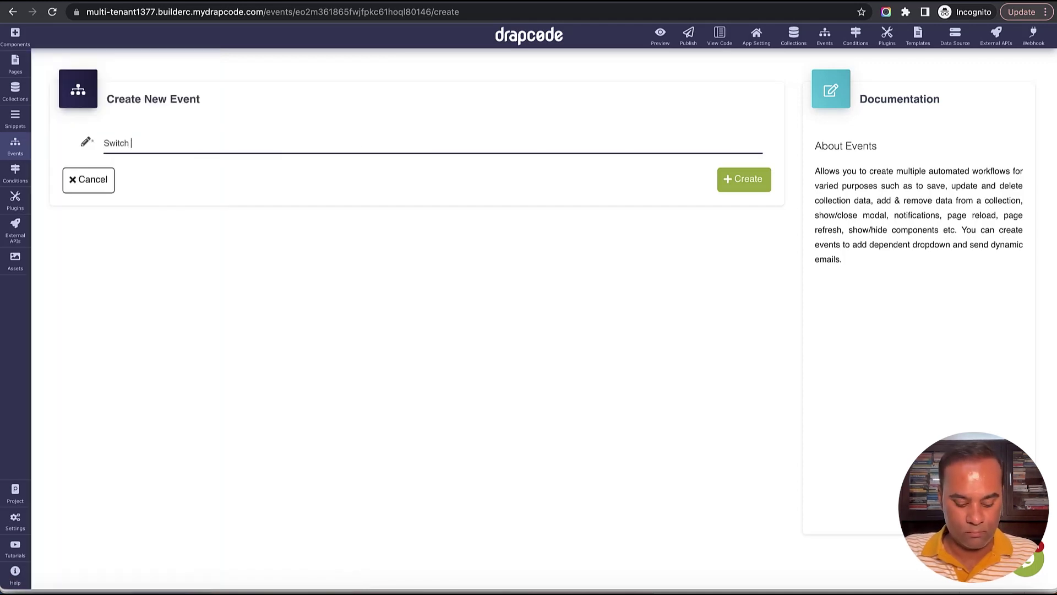
type(" Tenant")
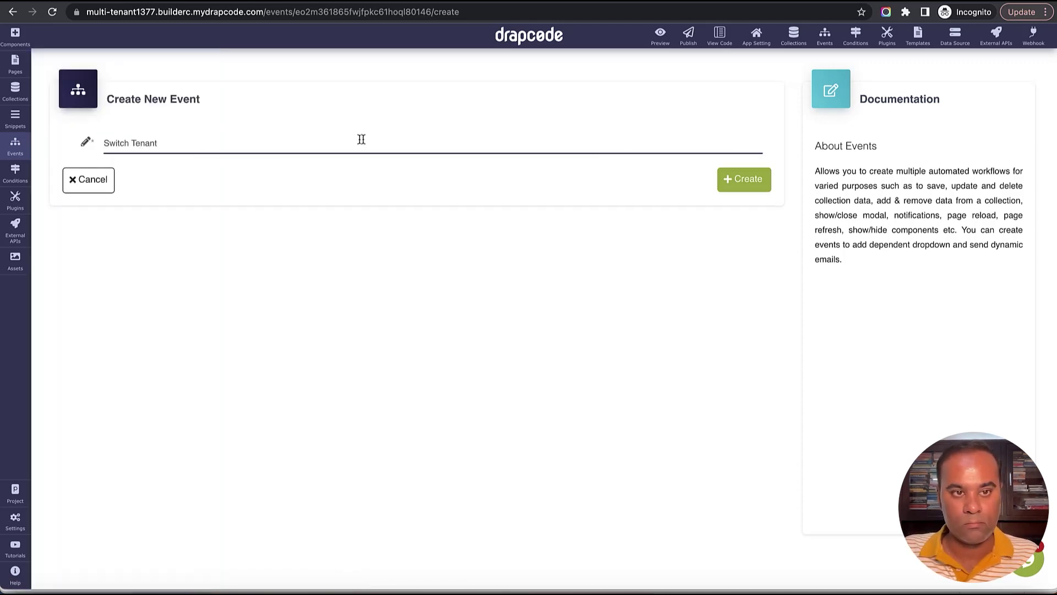
left_click(757, 184)
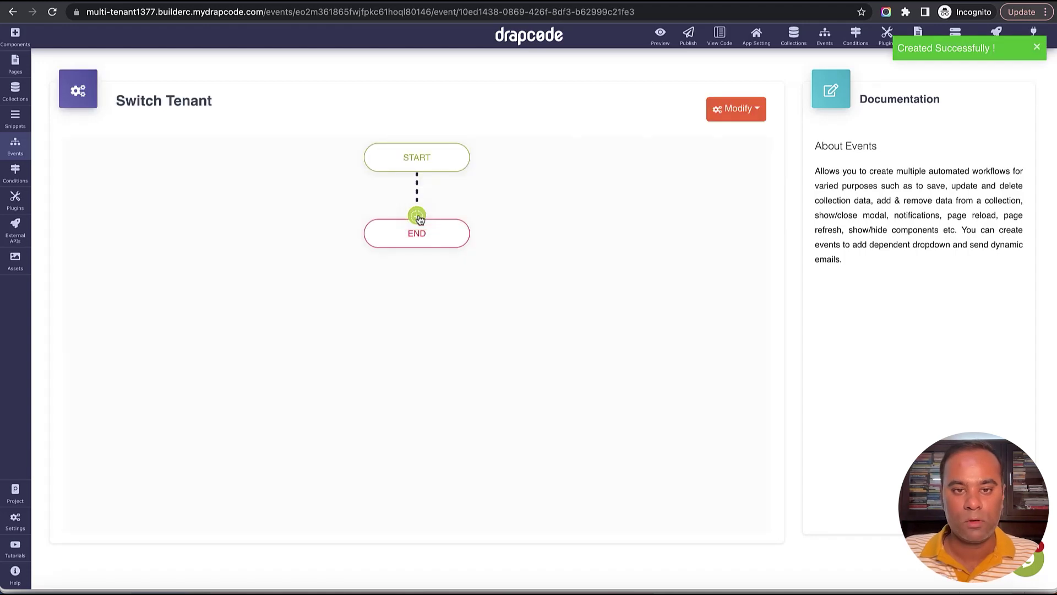
left_click(417, 216)
mouse_move(465, 406)
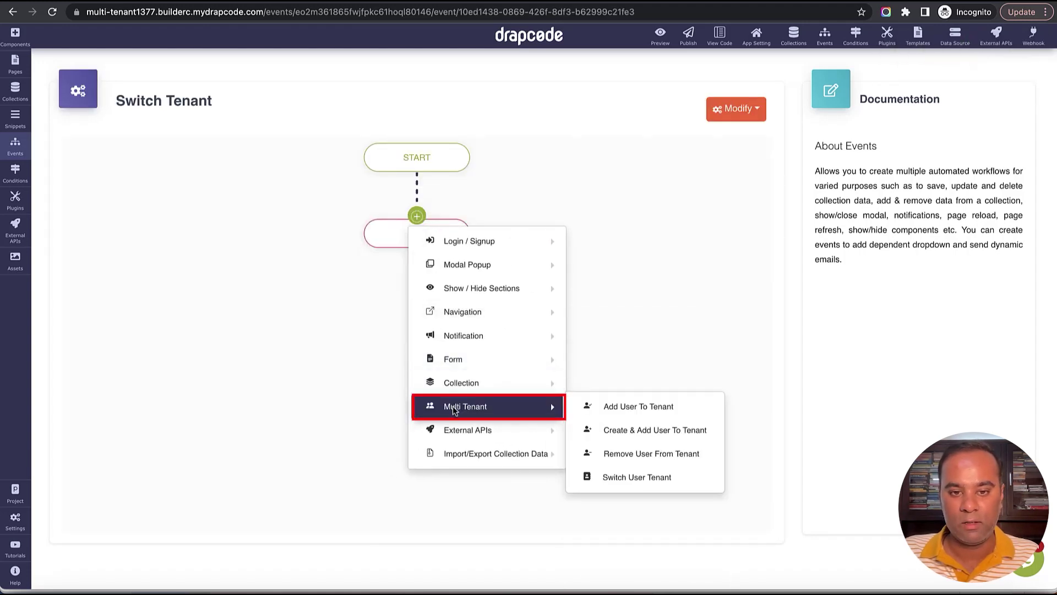
left_click(640, 477)
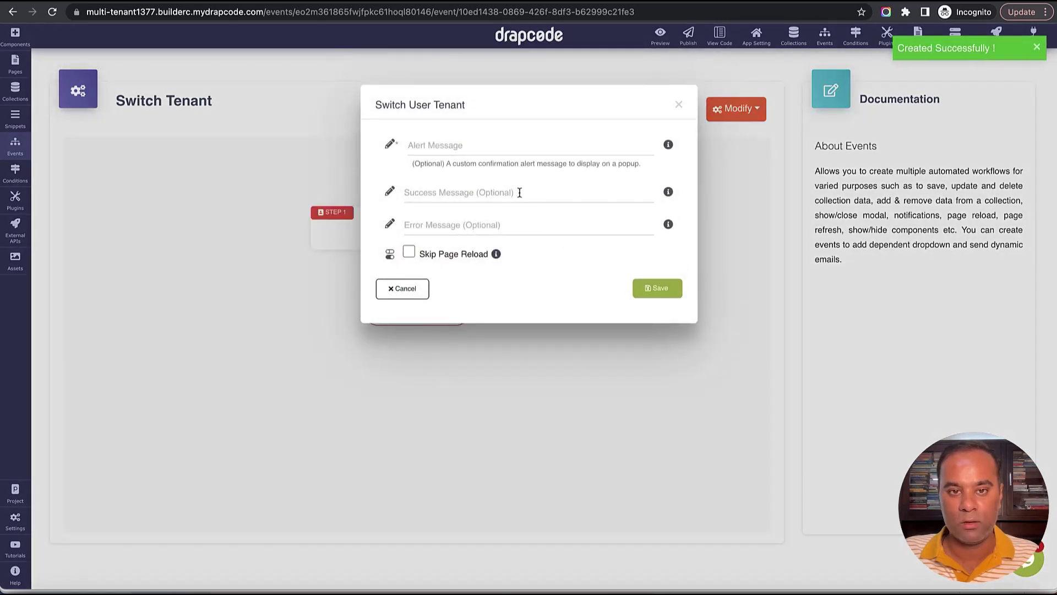
left_click(519, 193)
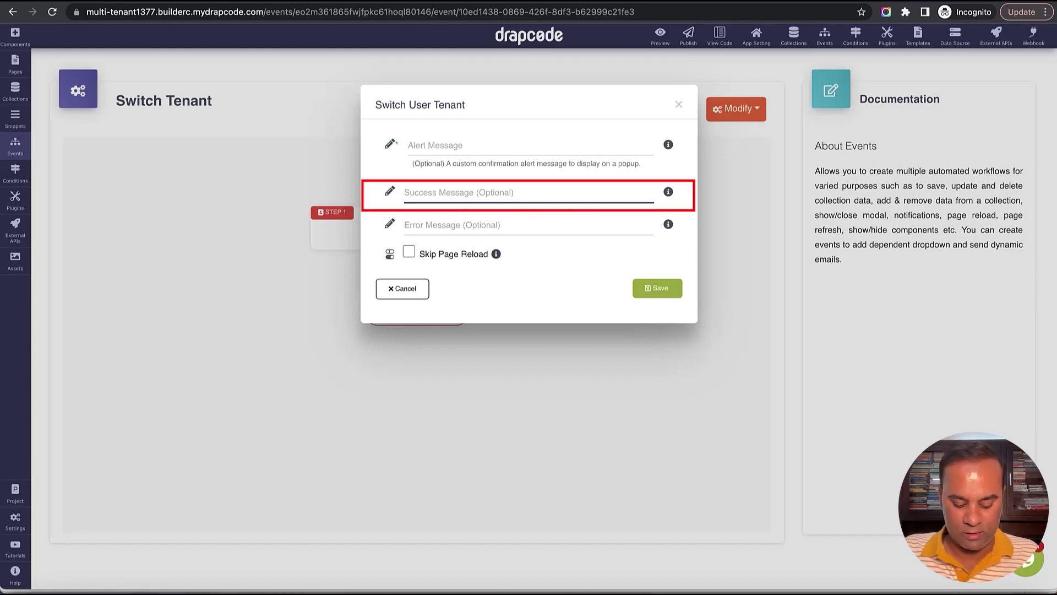
type("Switch Success")
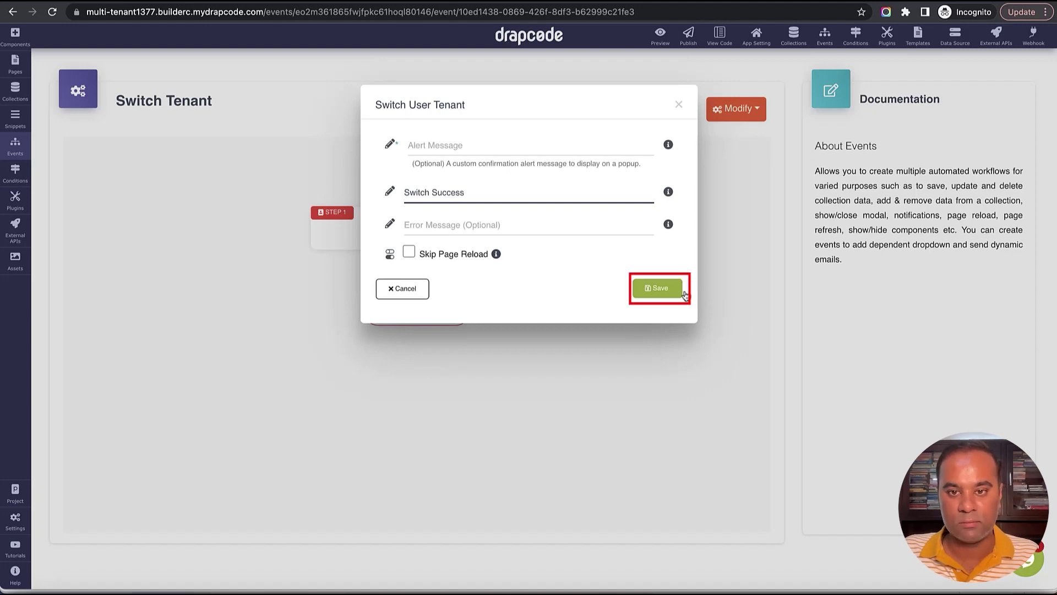
left_click(667, 289)
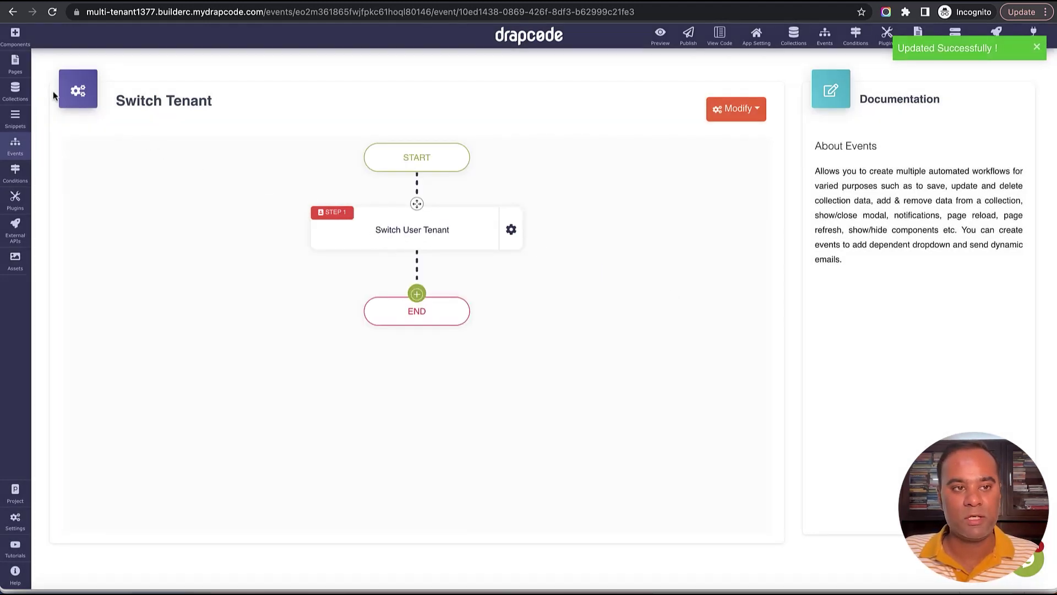
left_click(15, 63)
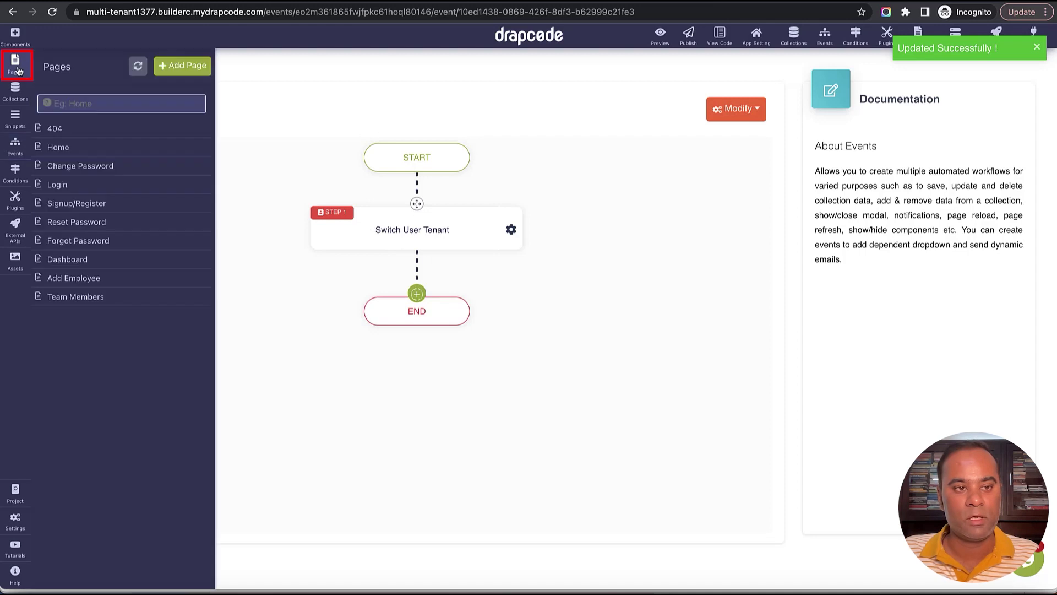
Add the Switch Tenant (D) component to the Dashboard page header.
left_click(85, 256)
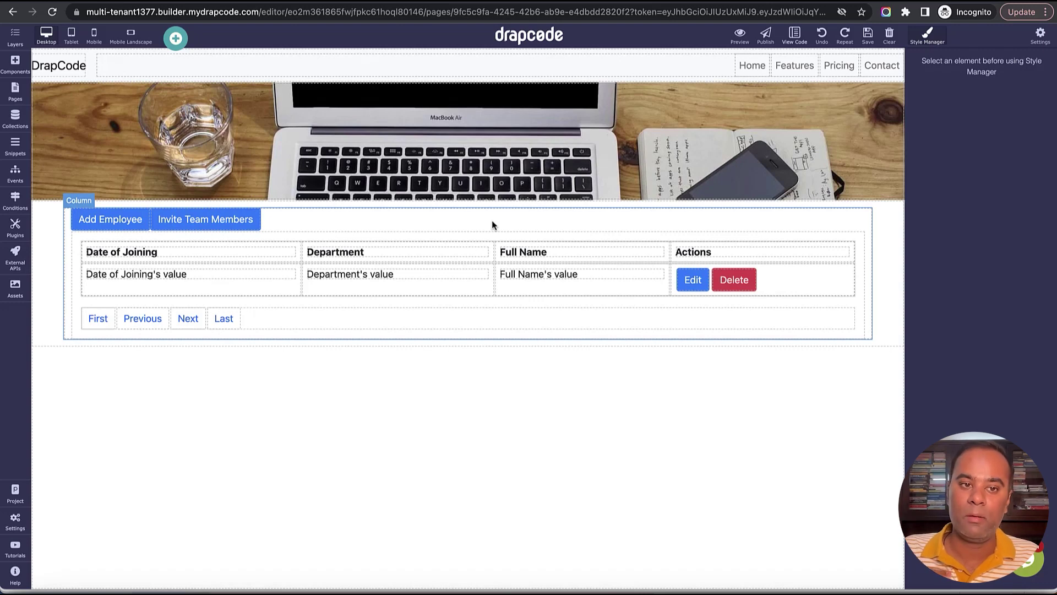
left_click(15, 64)
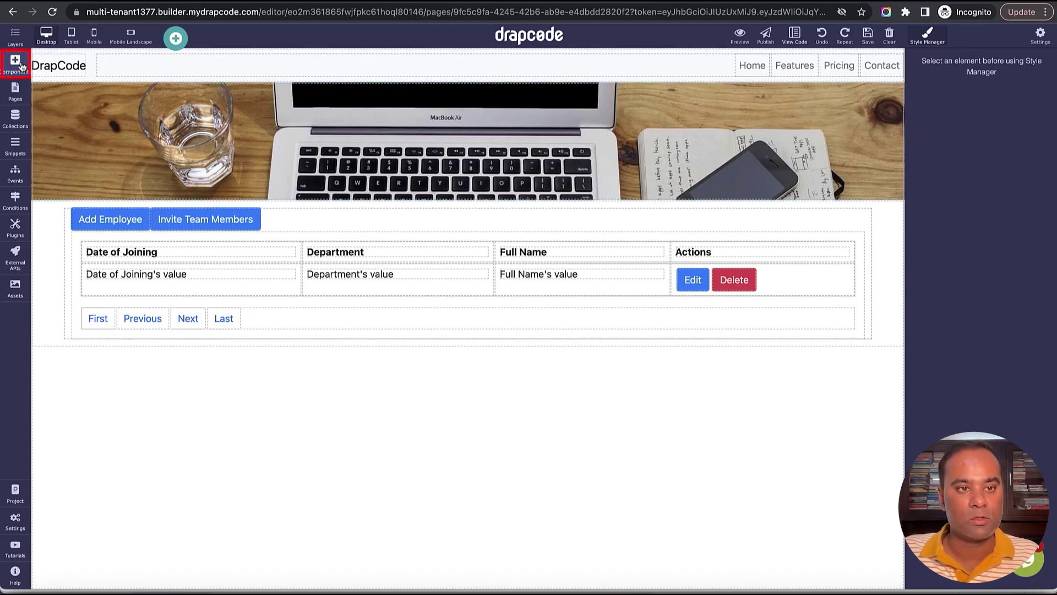
left_click(90, 61)
type("Swit")
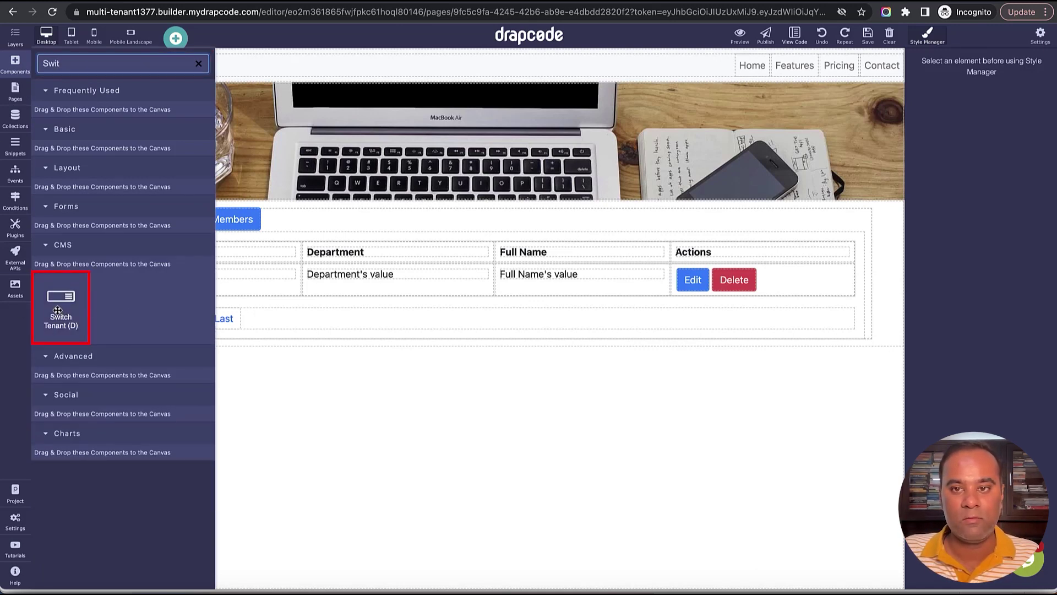
left_click_drag(58, 310, 668, 73)
left_click(708, 71)
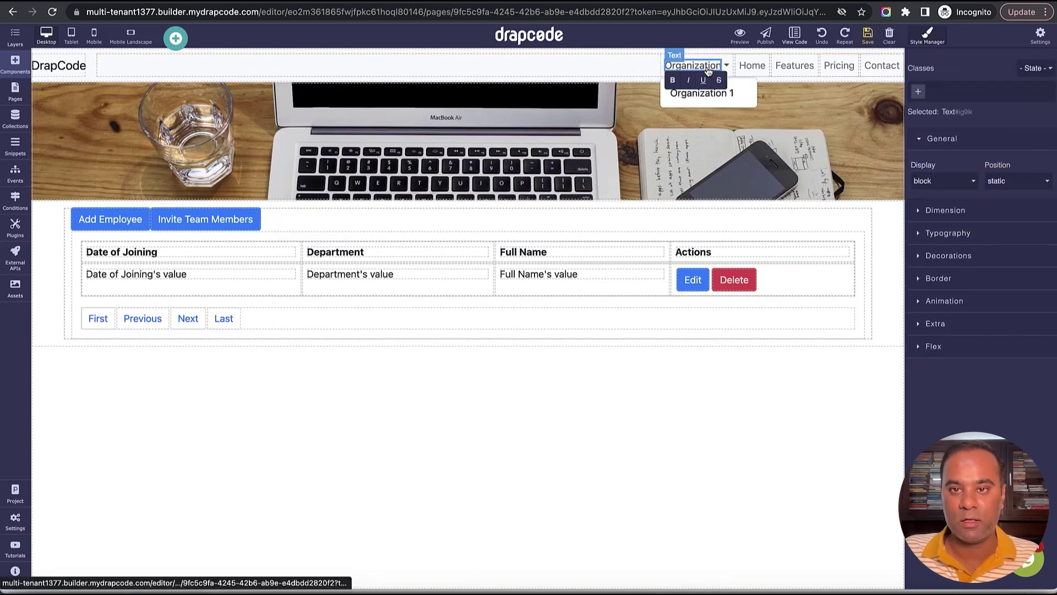
Relabel the dropdown 'Switch Tenant', save the page, and reload the preview dashboard.
double_click(708, 71)
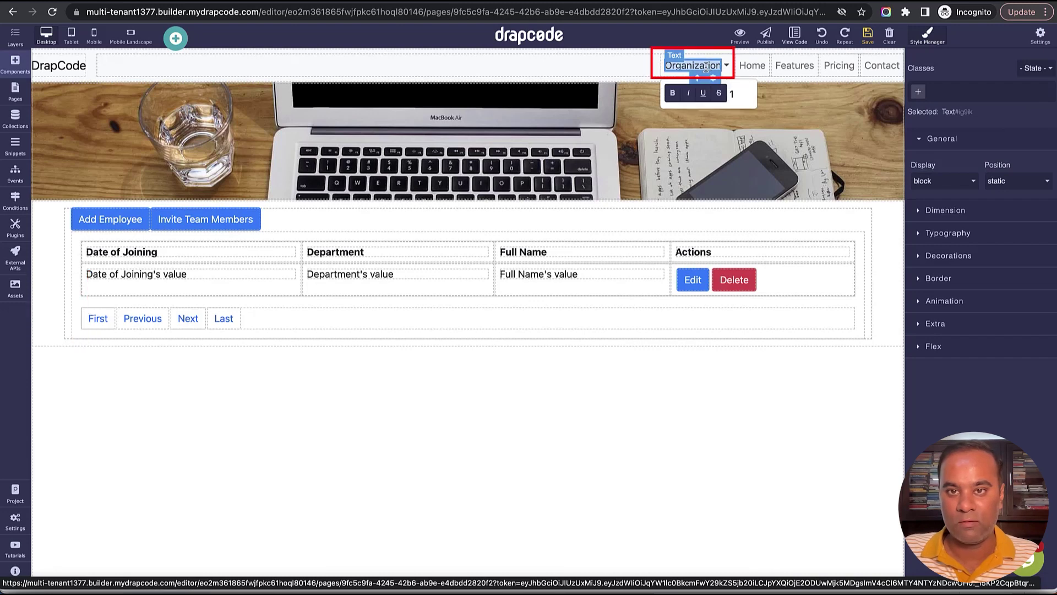
type("Swi")
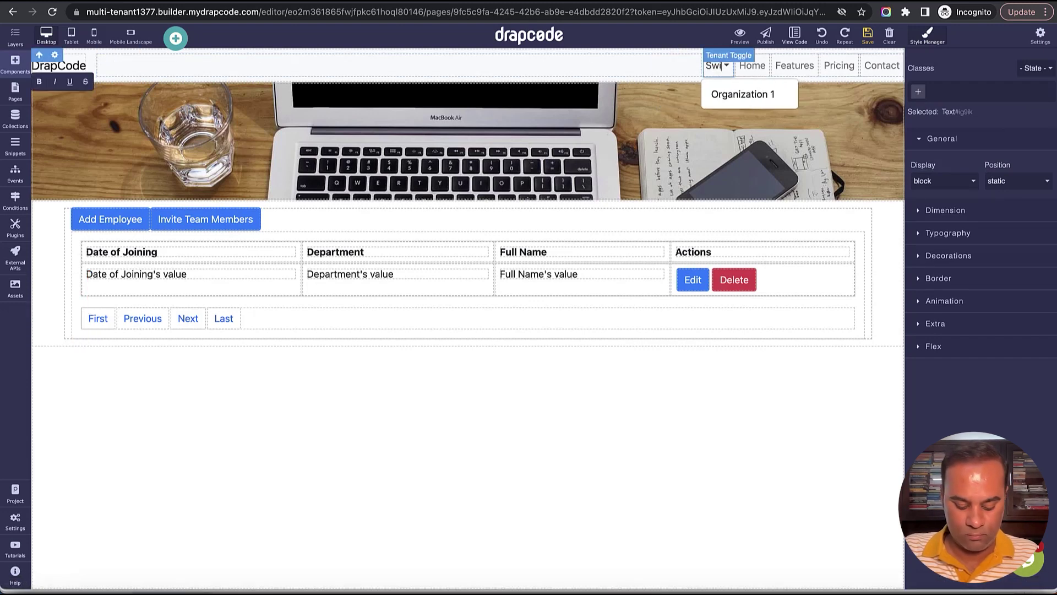
type("tch Tenan")
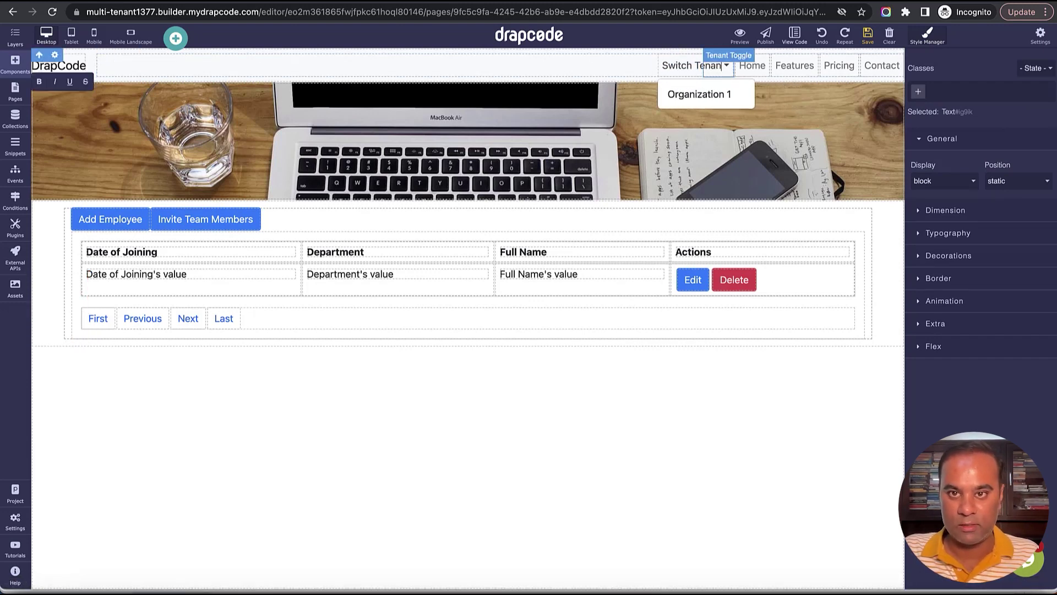
type("t")
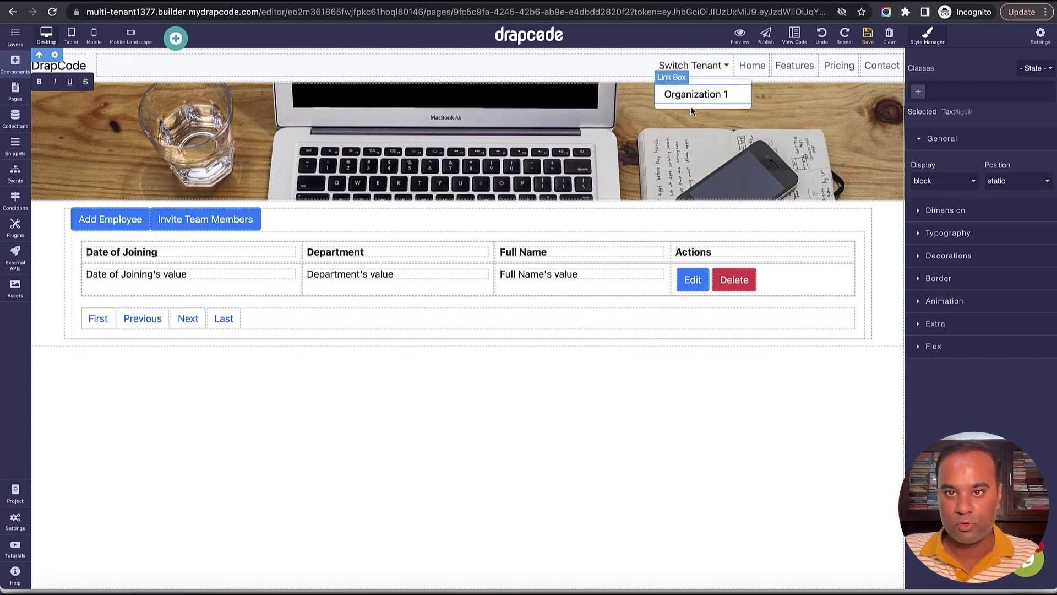
left_click(829, 107)
left_click(868, 36)
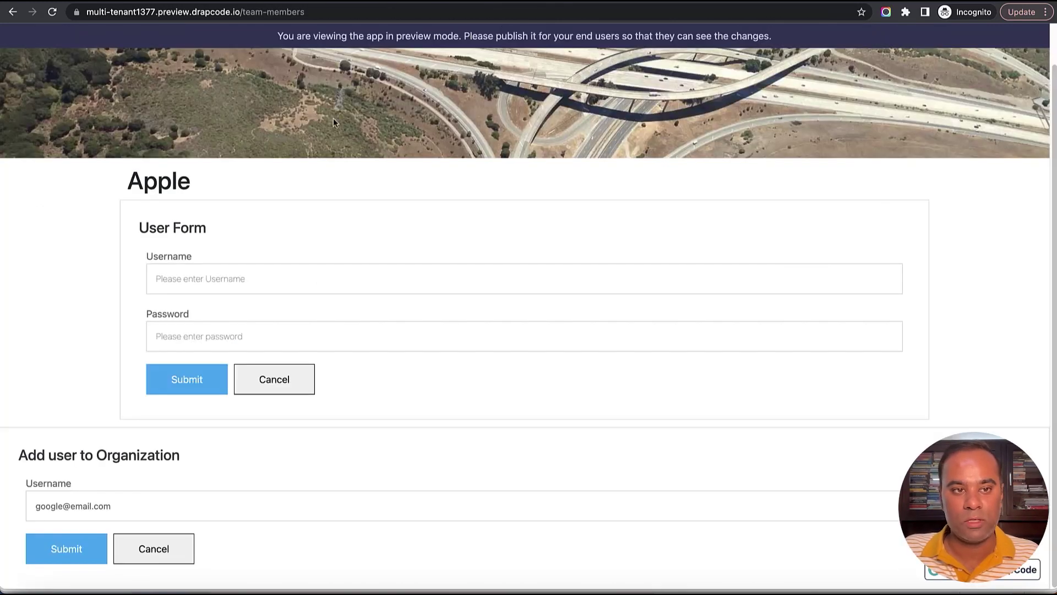
left_click(13, 12)
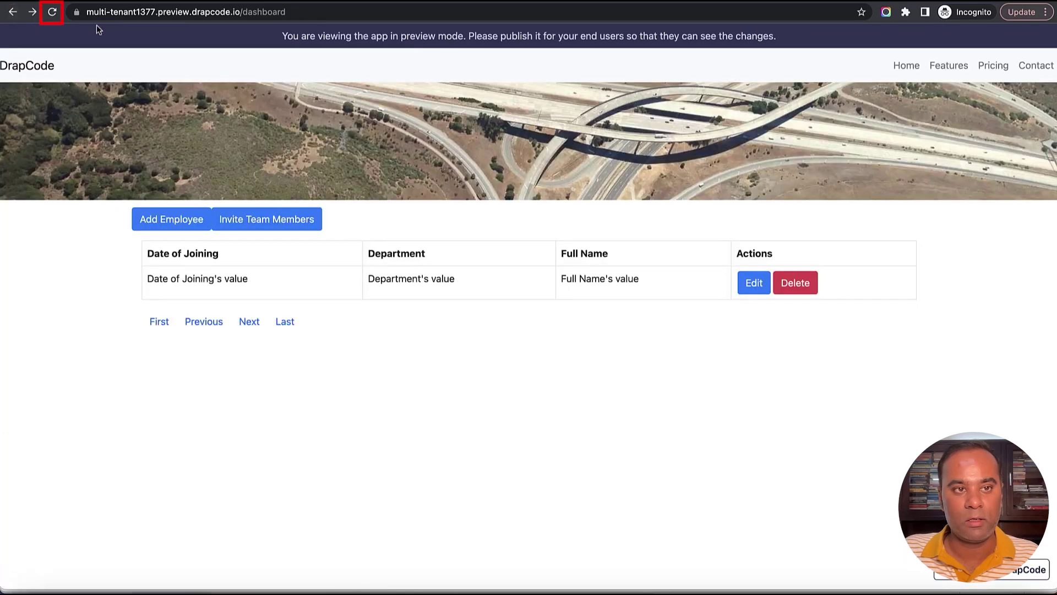
left_click(51, 13)
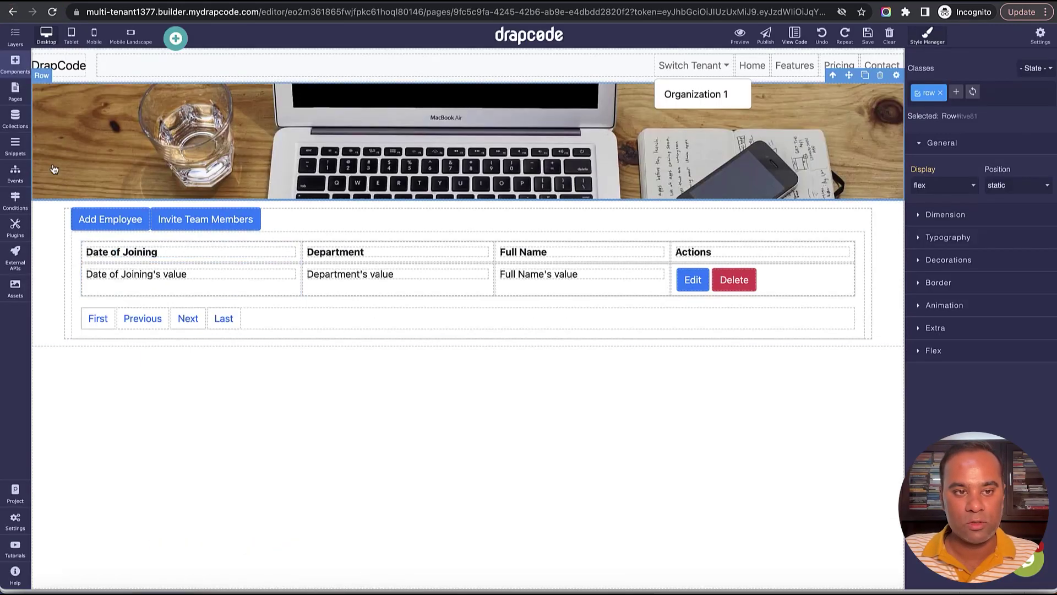
Place a Heading component on the dashboard just below Add Employee.
left_click(15, 63)
double_click(76, 68)
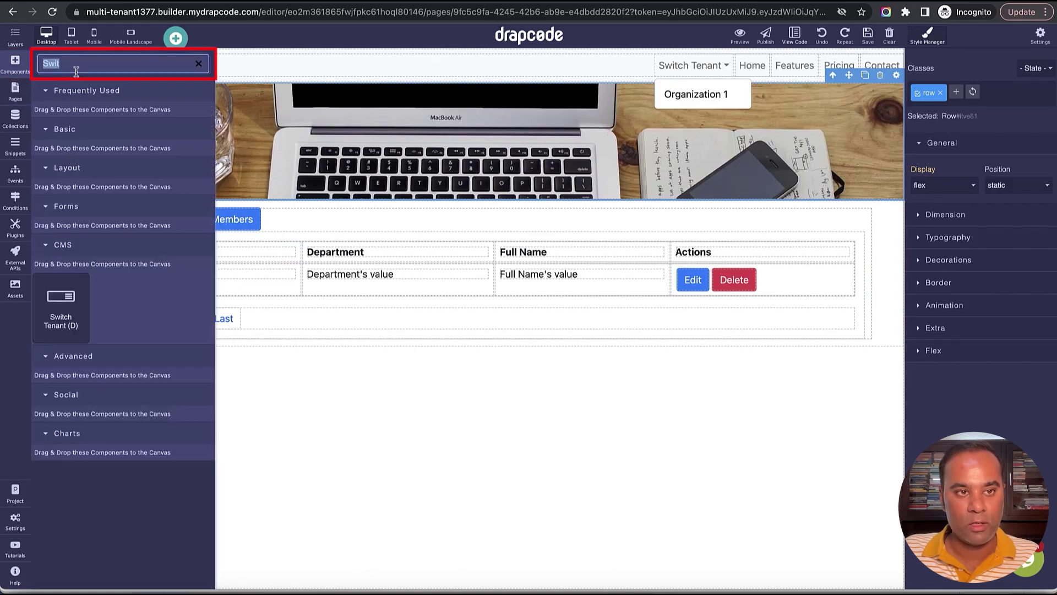
type("Head")
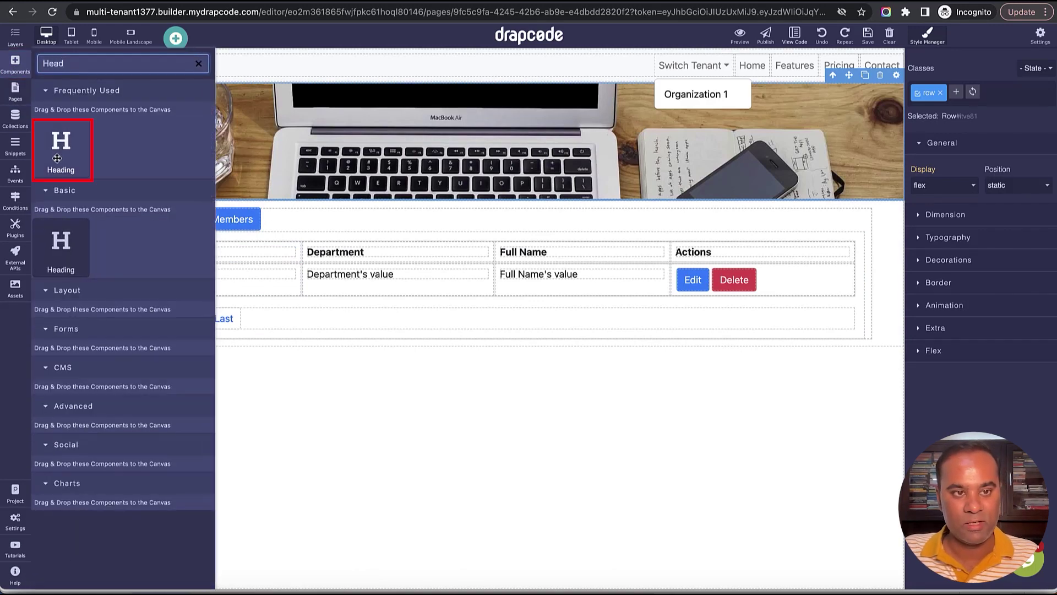
left_click_drag(60, 145, 407, 231)
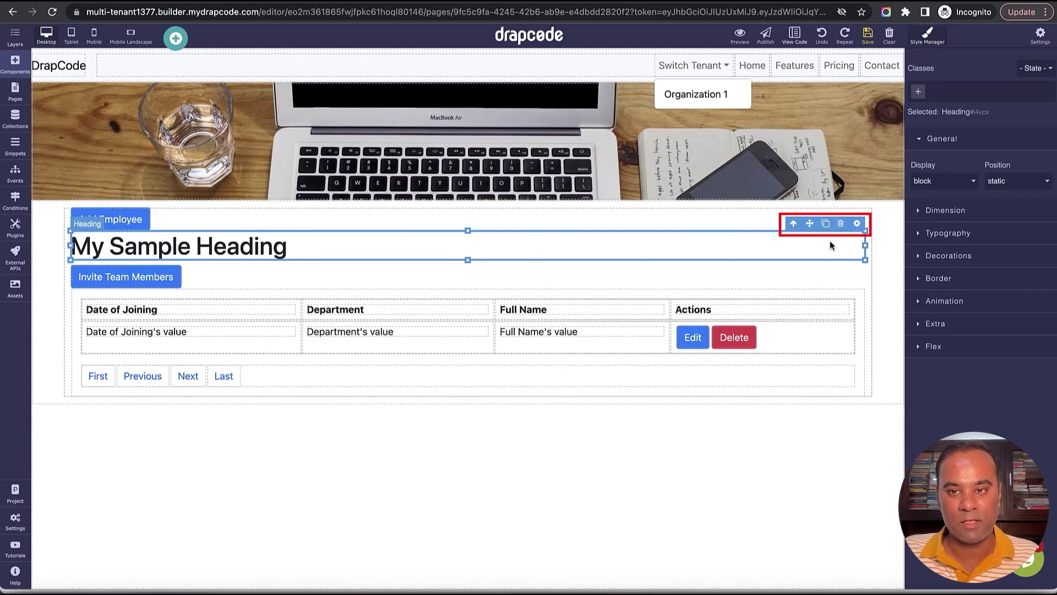
Bind the heading to the logged-in user's tenant Name, save, and reload the preview.
left_click(858, 224)
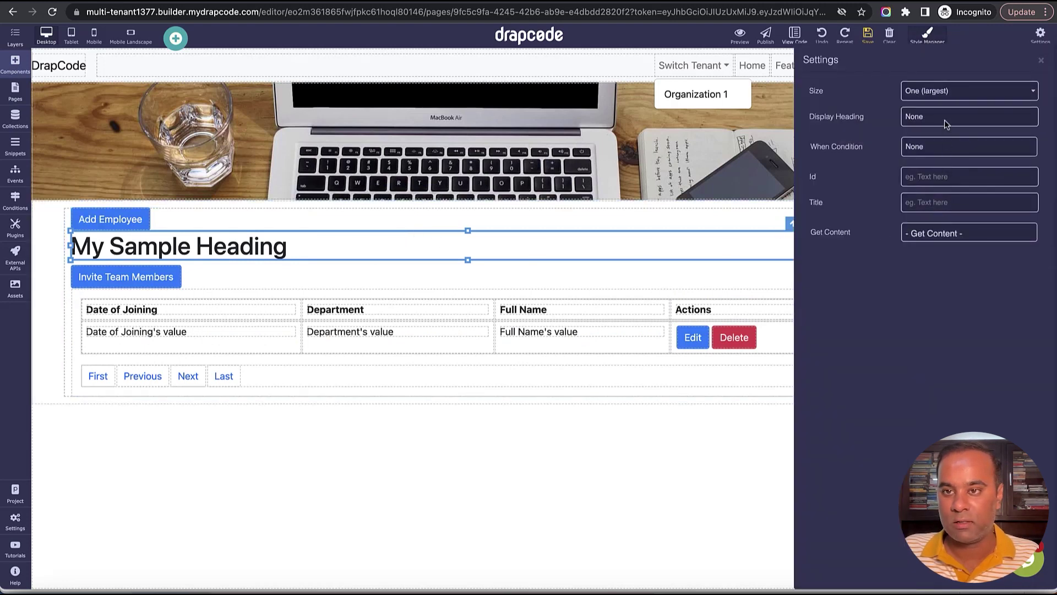
left_click(960, 236)
left_click(964, 258)
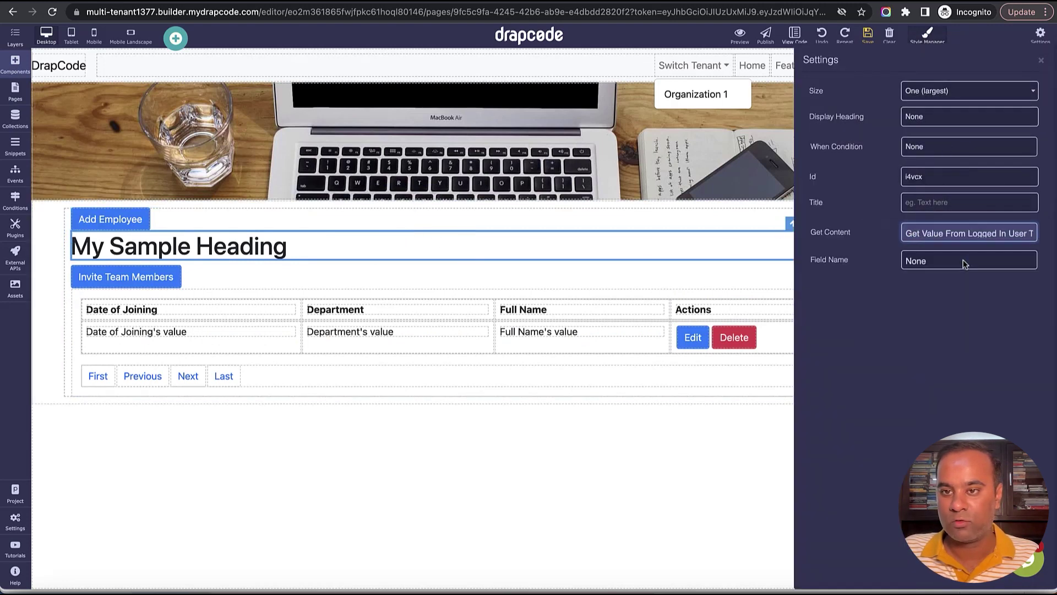
left_click(962, 261)
left_click(962, 284)
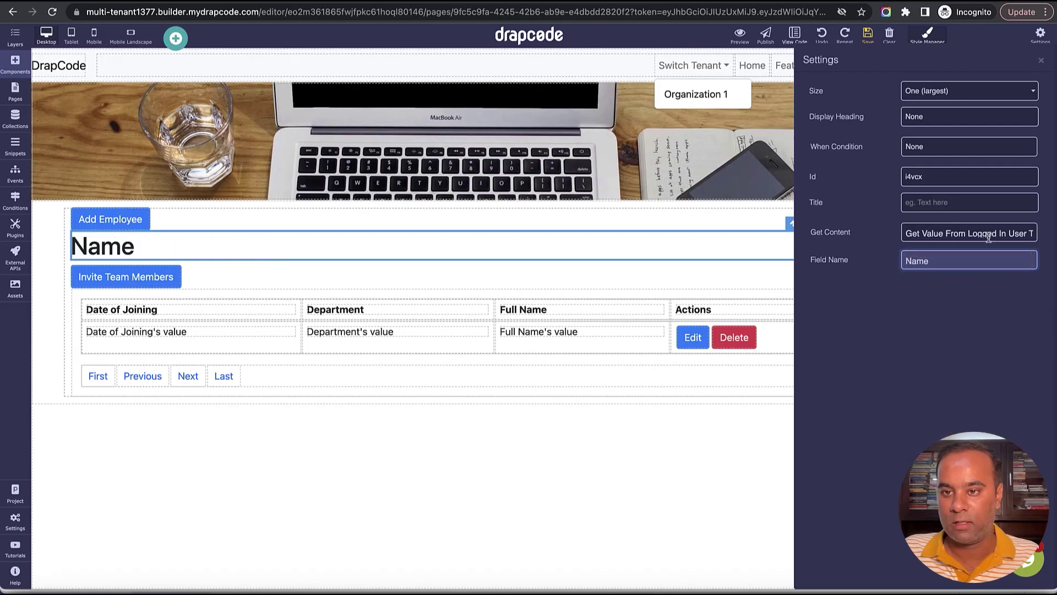
left_click(1040, 61)
left_click(869, 36)
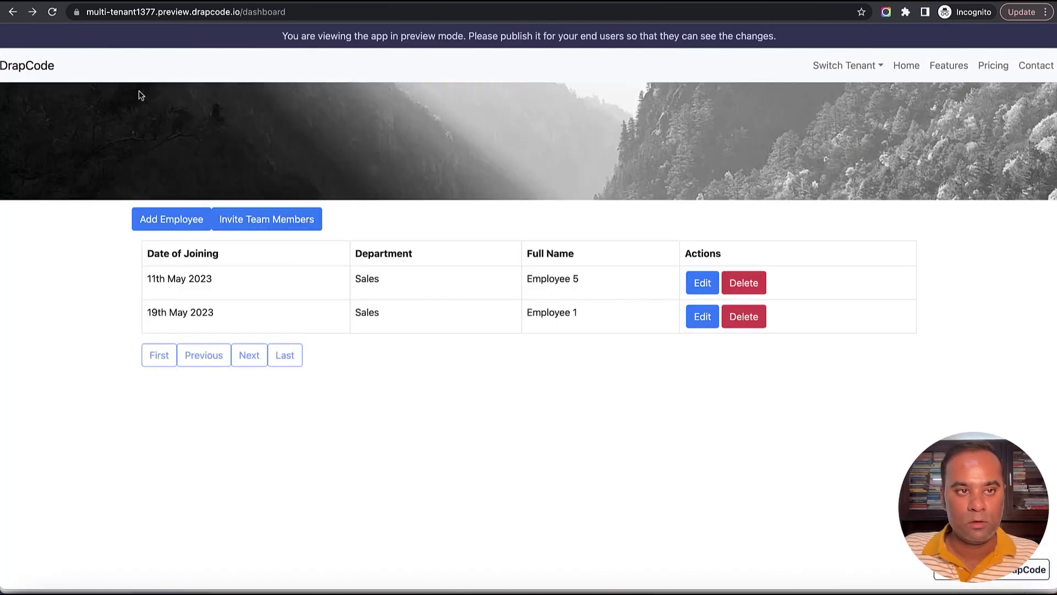
left_click(52, 11)
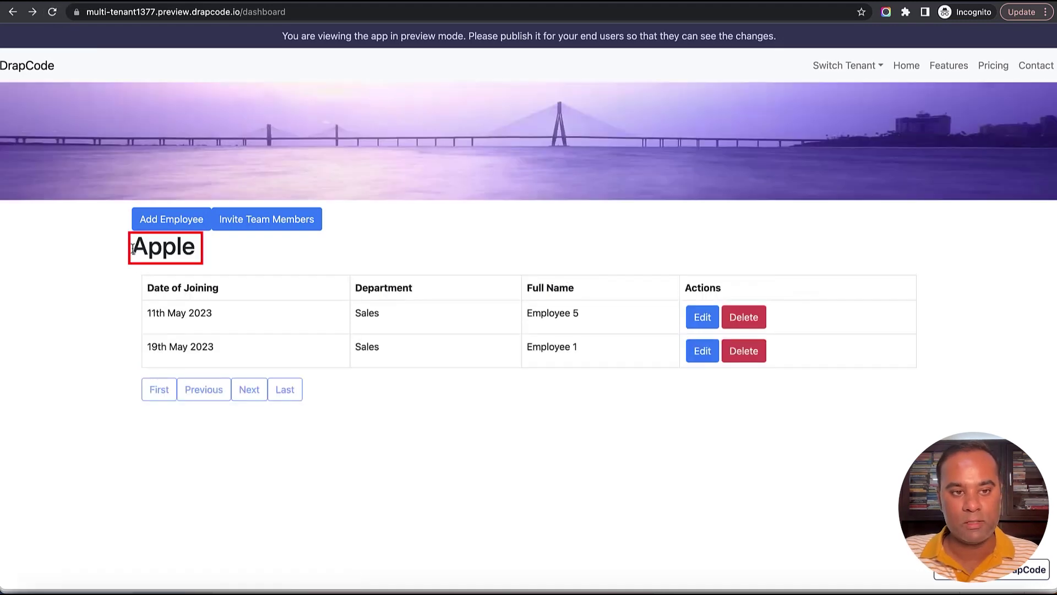
Verify the preview heading reads Apple with only Apple listed under Switch Tenant, then open the User collection.
left_click_drag(133, 256, 209, 258)
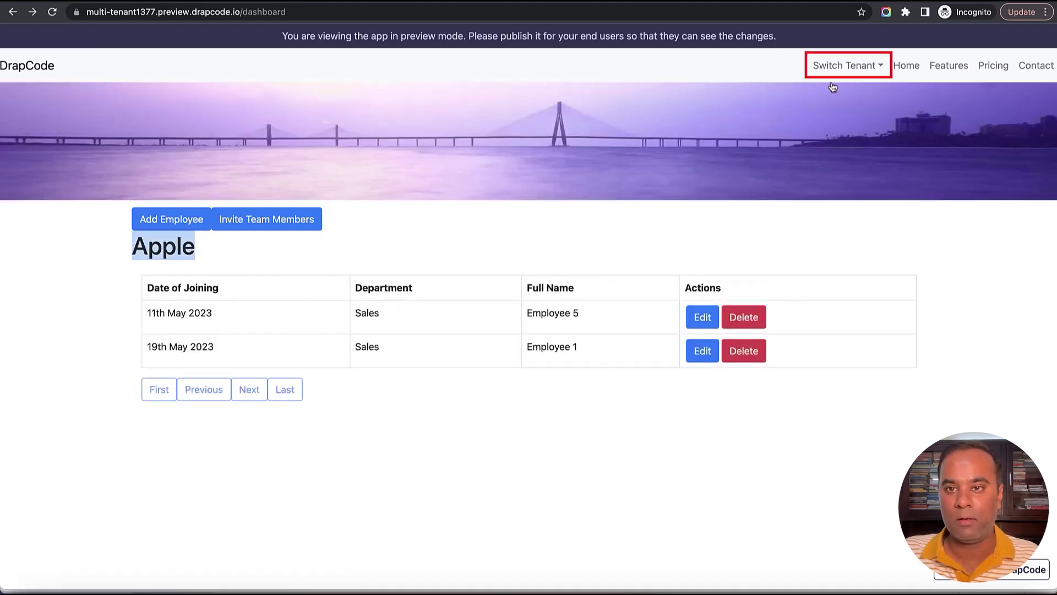
left_click(852, 66)
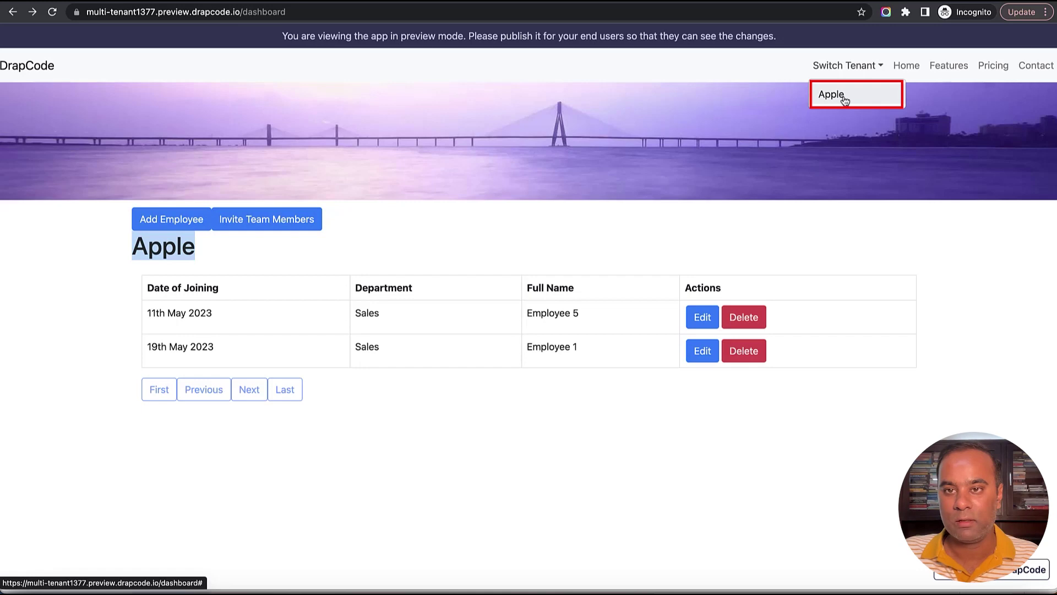
left_click(814, 220)
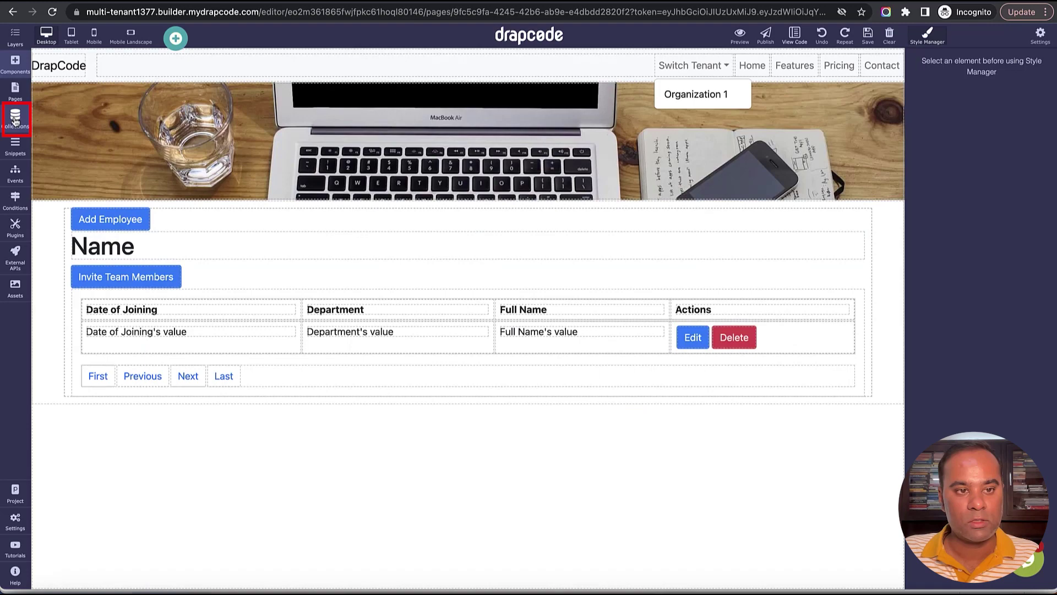
left_click(15, 117)
left_click(79, 184)
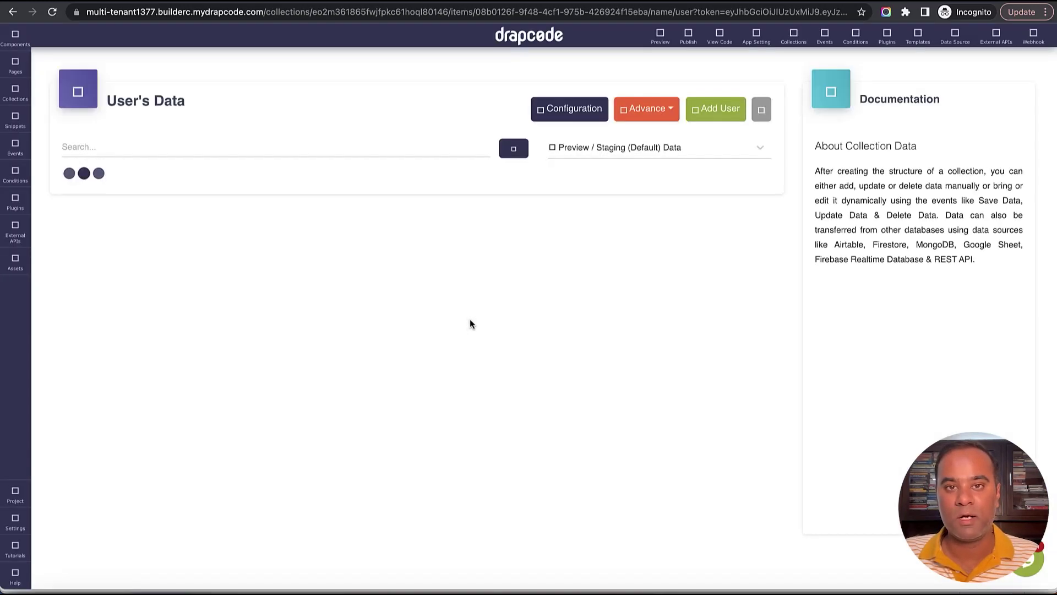
Log in to the preview at /login with the second user's copied username and password.
triple_click(102, 296)
key("super+c")
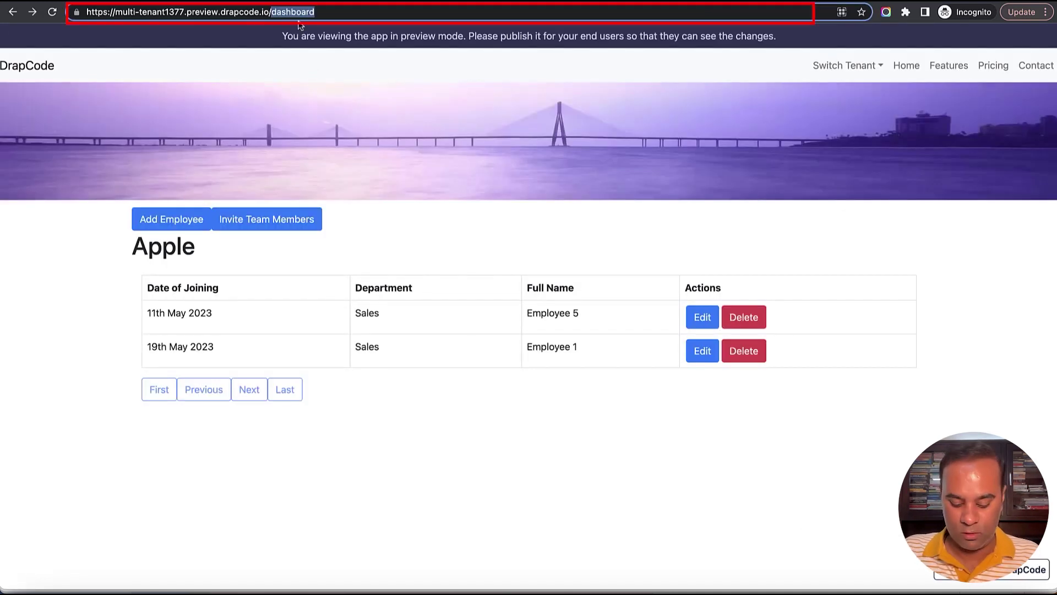
type("login")
key("Return")
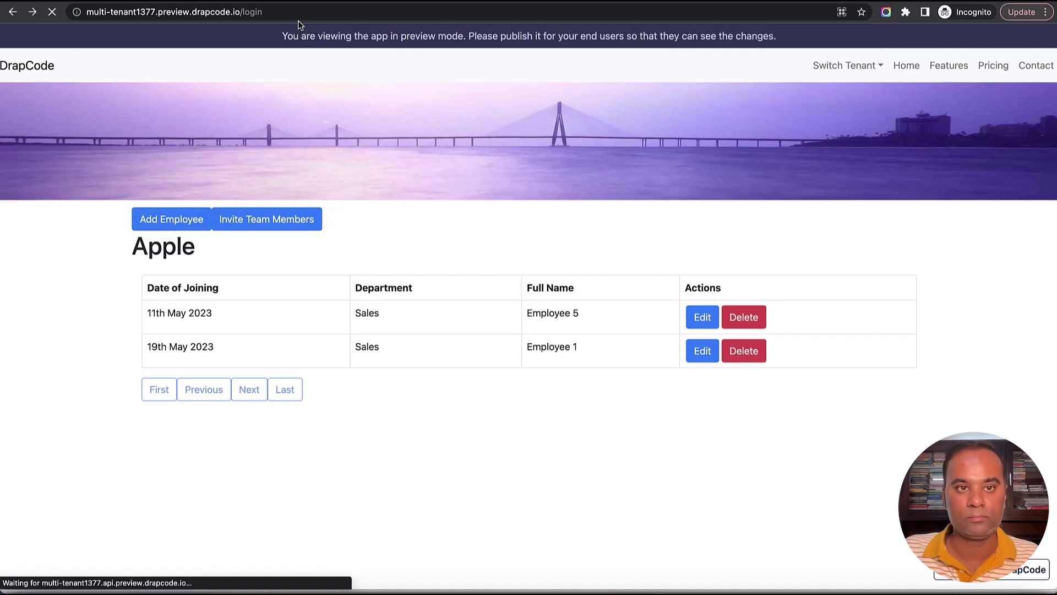
left_click(507, 135)
key("super+v")
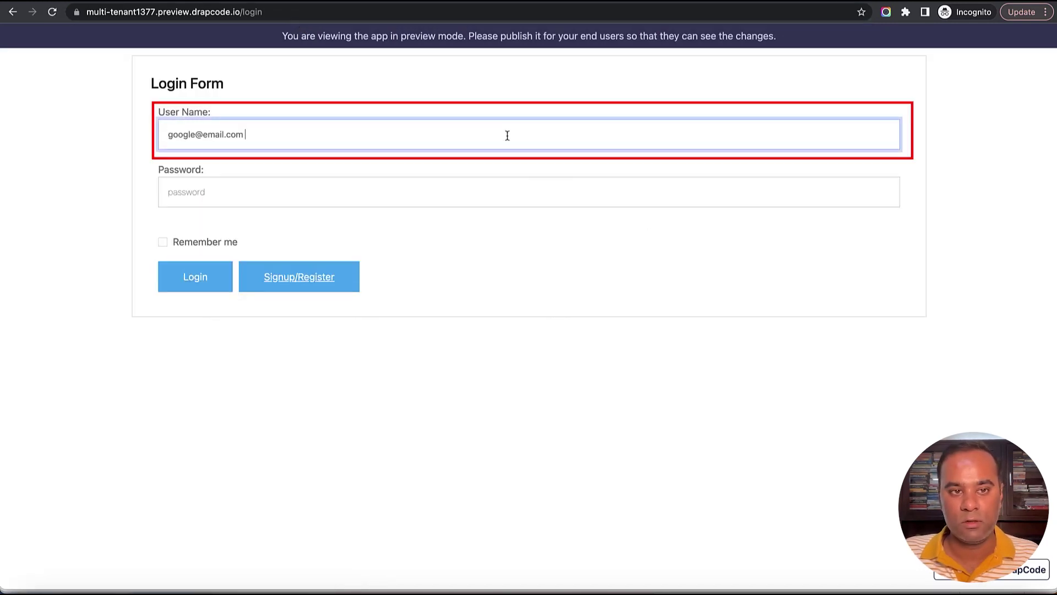
key("Tab")
type("*****")
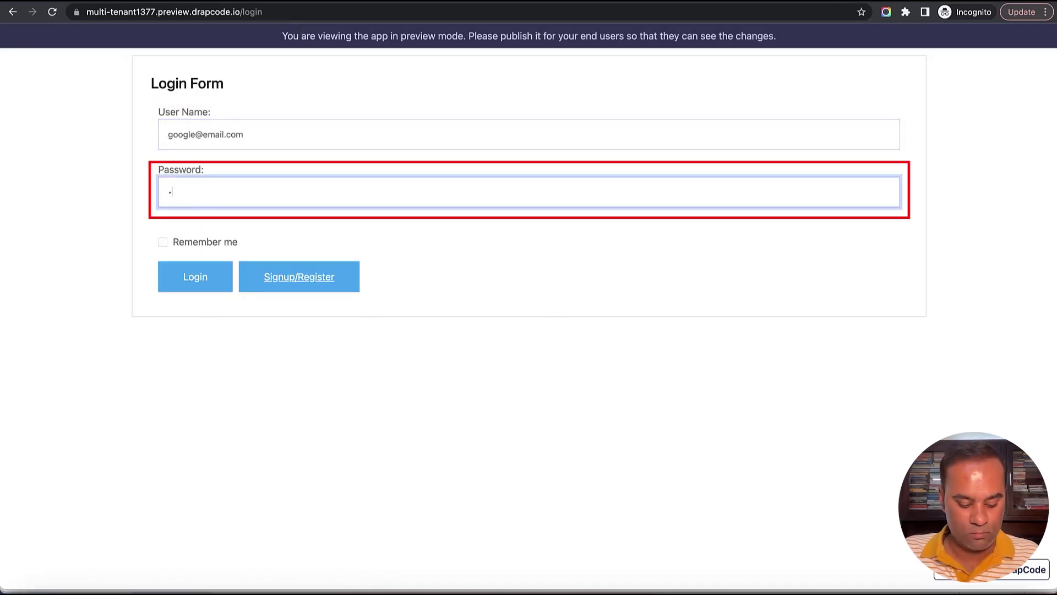
type("*")
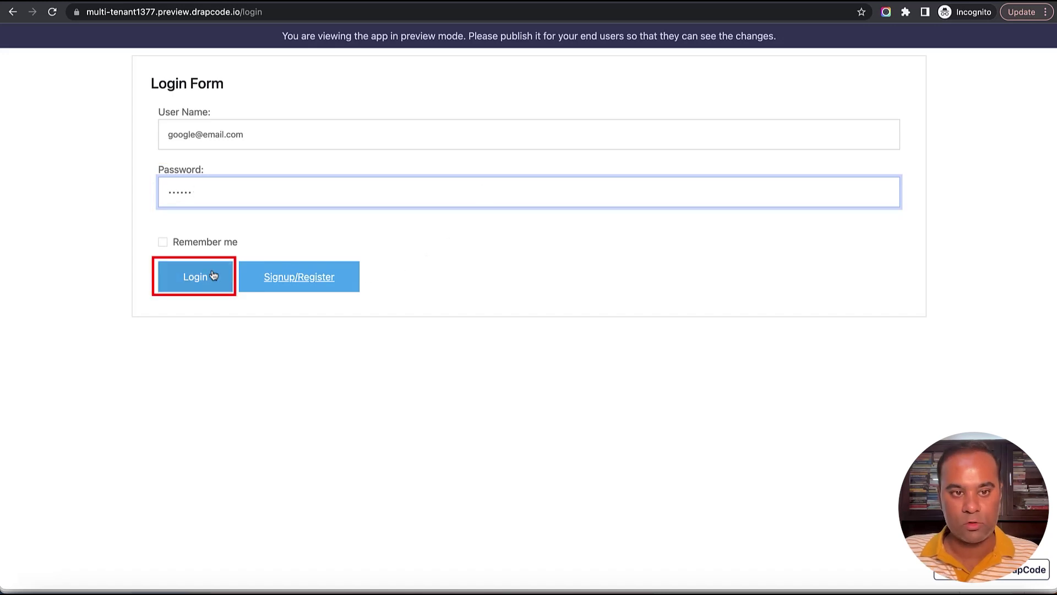
left_click(202, 275)
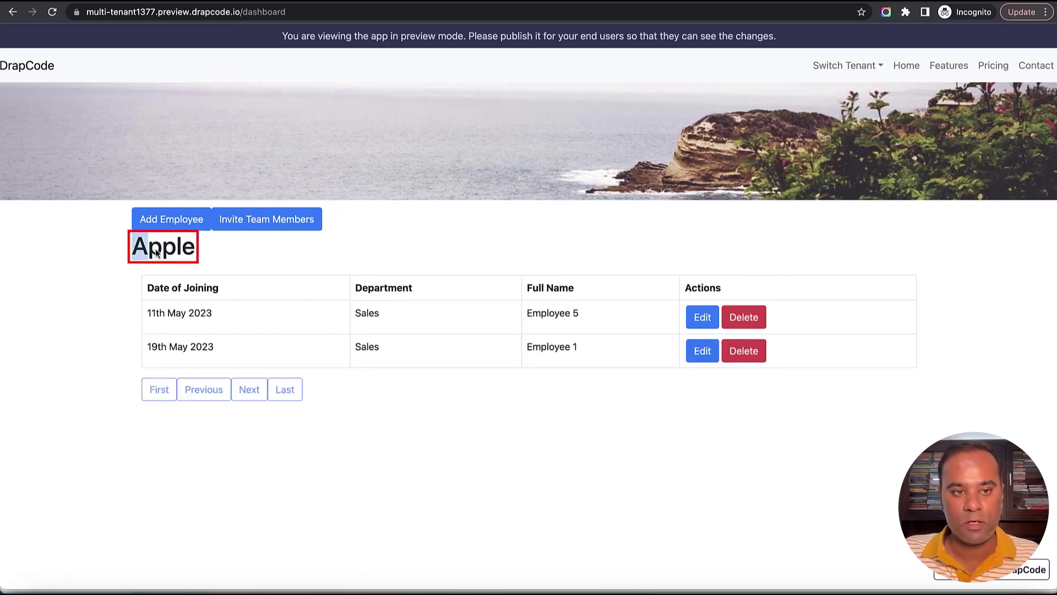
Switch the preview dashboard's tenant to Google, showing Employee 4 and Employee 3.
left_click(879, 67)
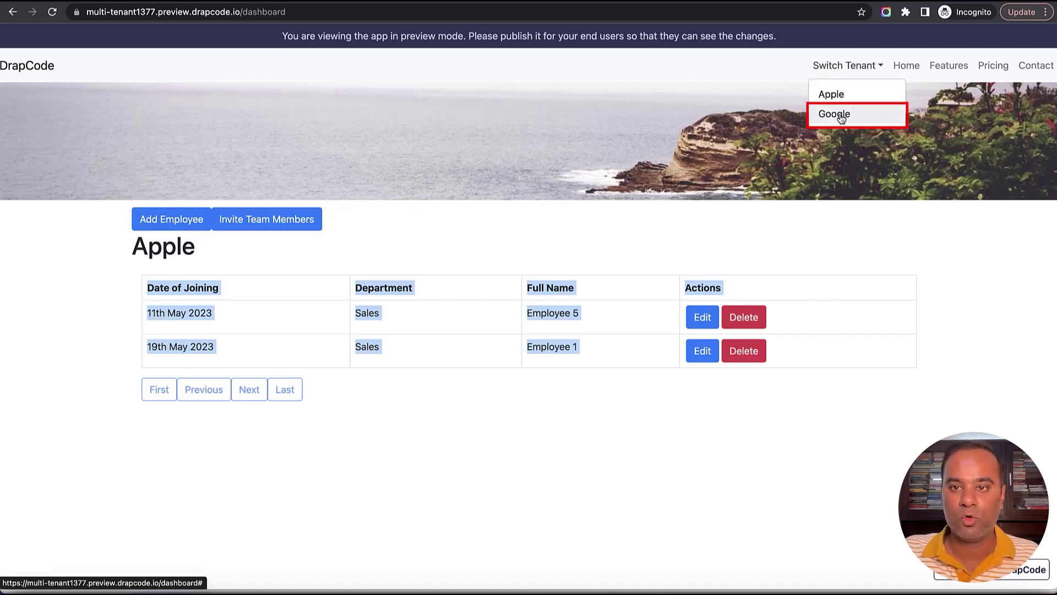
left_click(841, 119)
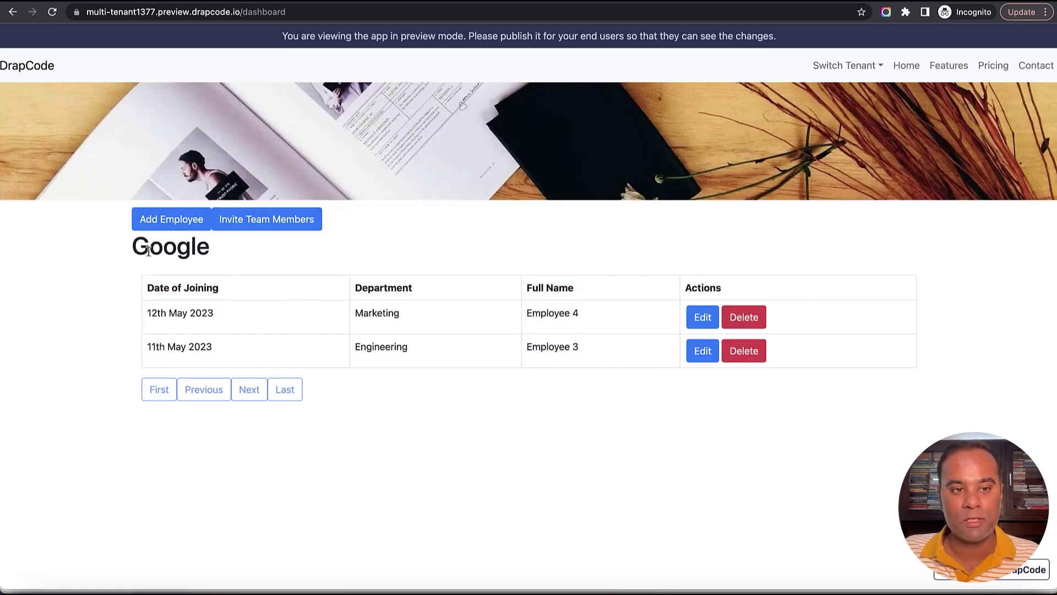
mouse_move(126, 233)
left_mouse_down()
mouse_move(212, 309)
mouse_move(441, 361)
left_mouse_up()
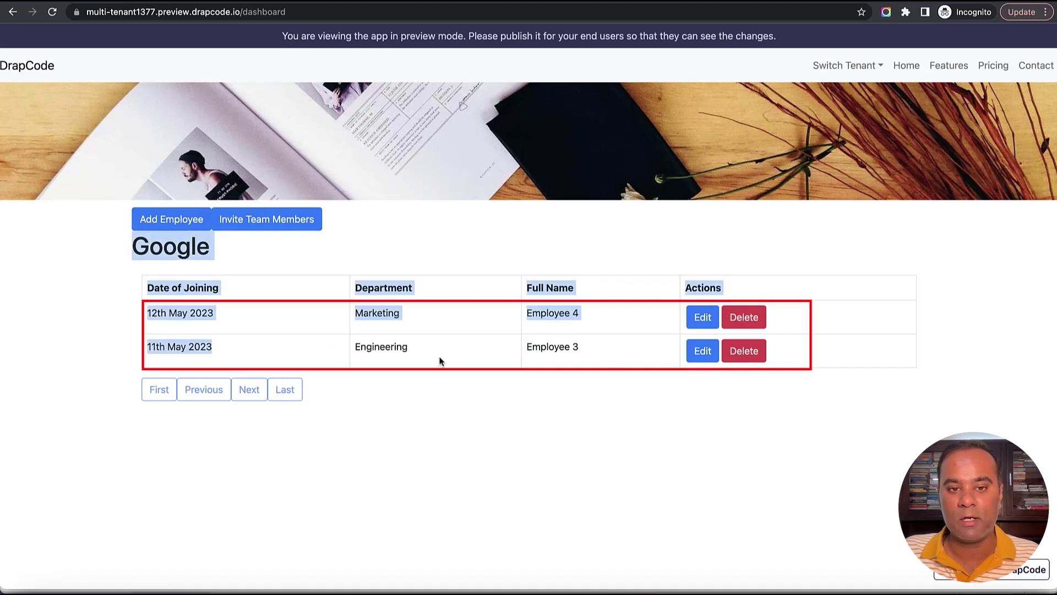
left_click(468, 359)
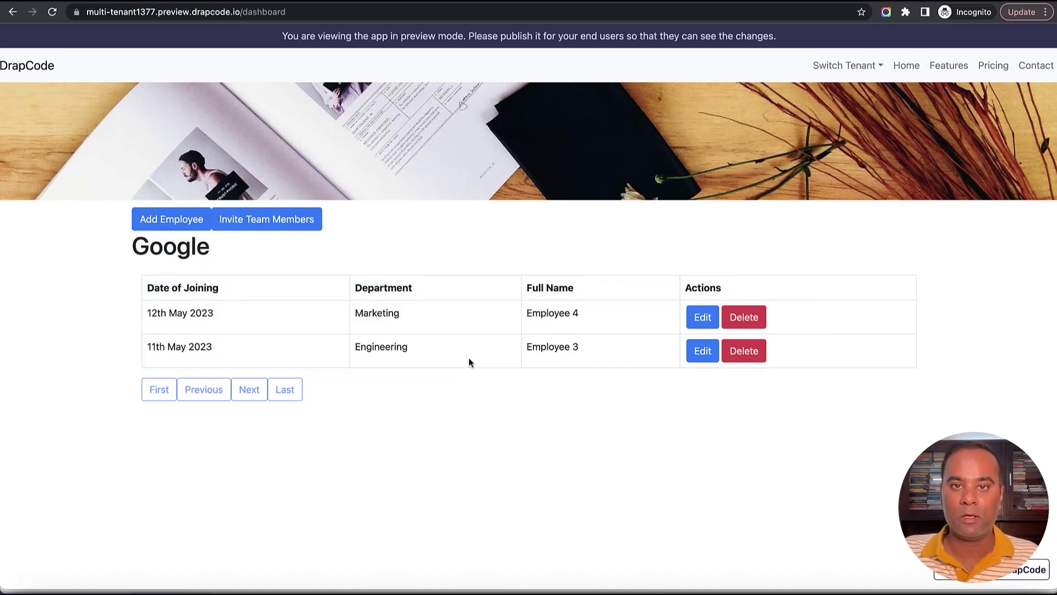